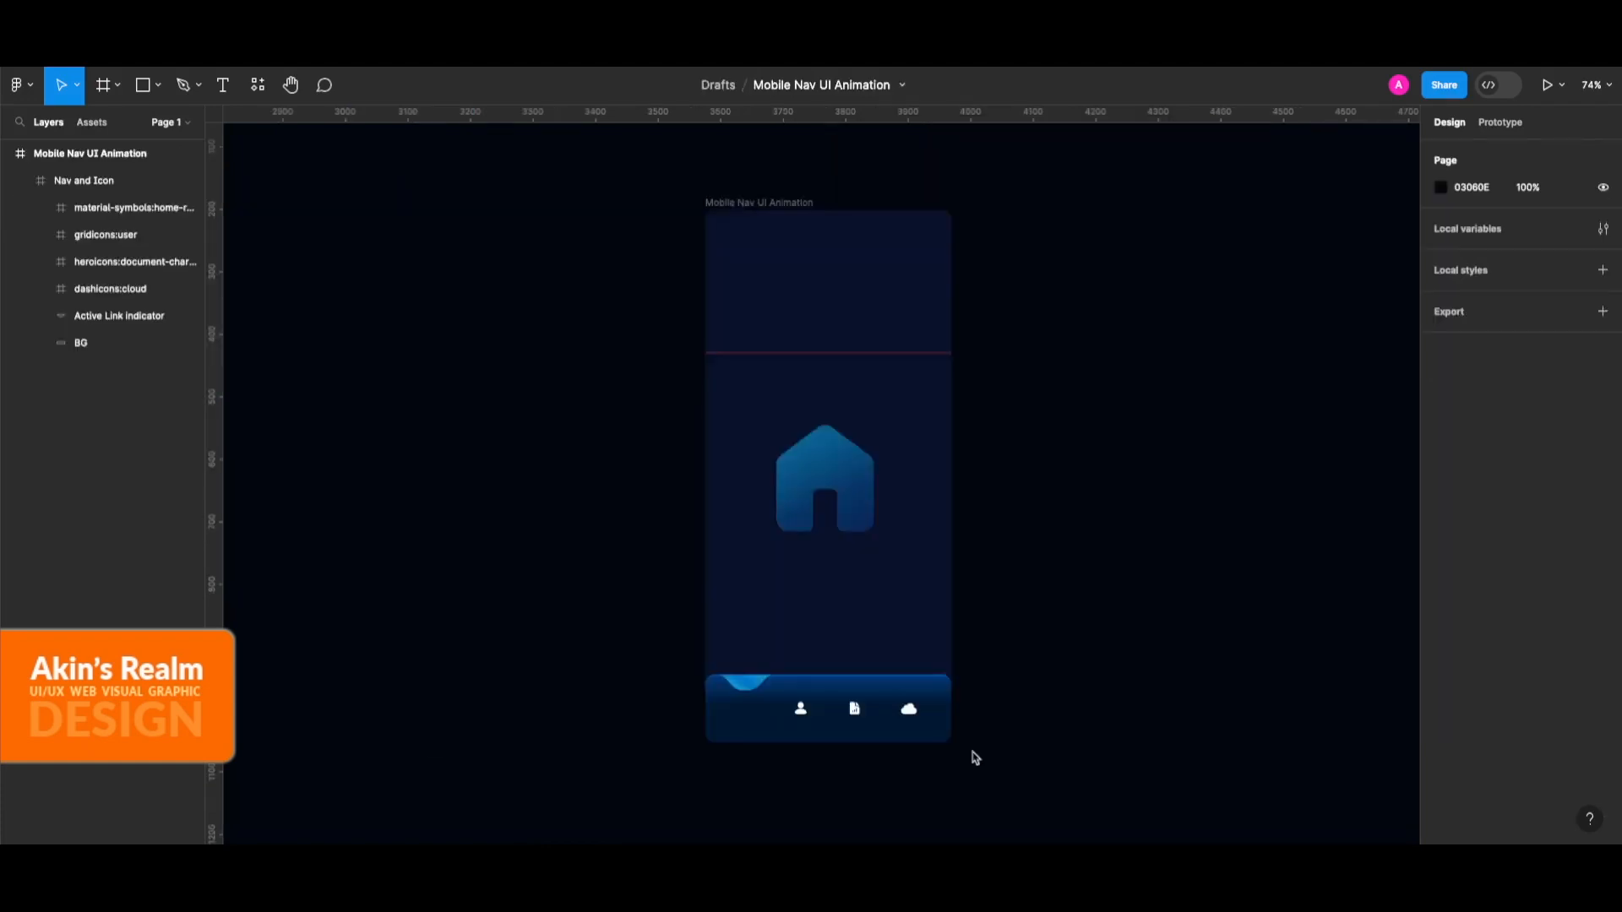
Select the Nav and Icon frame inside the phone screen frame and show the file's assets
scroll(1026, 699, "right", 2)
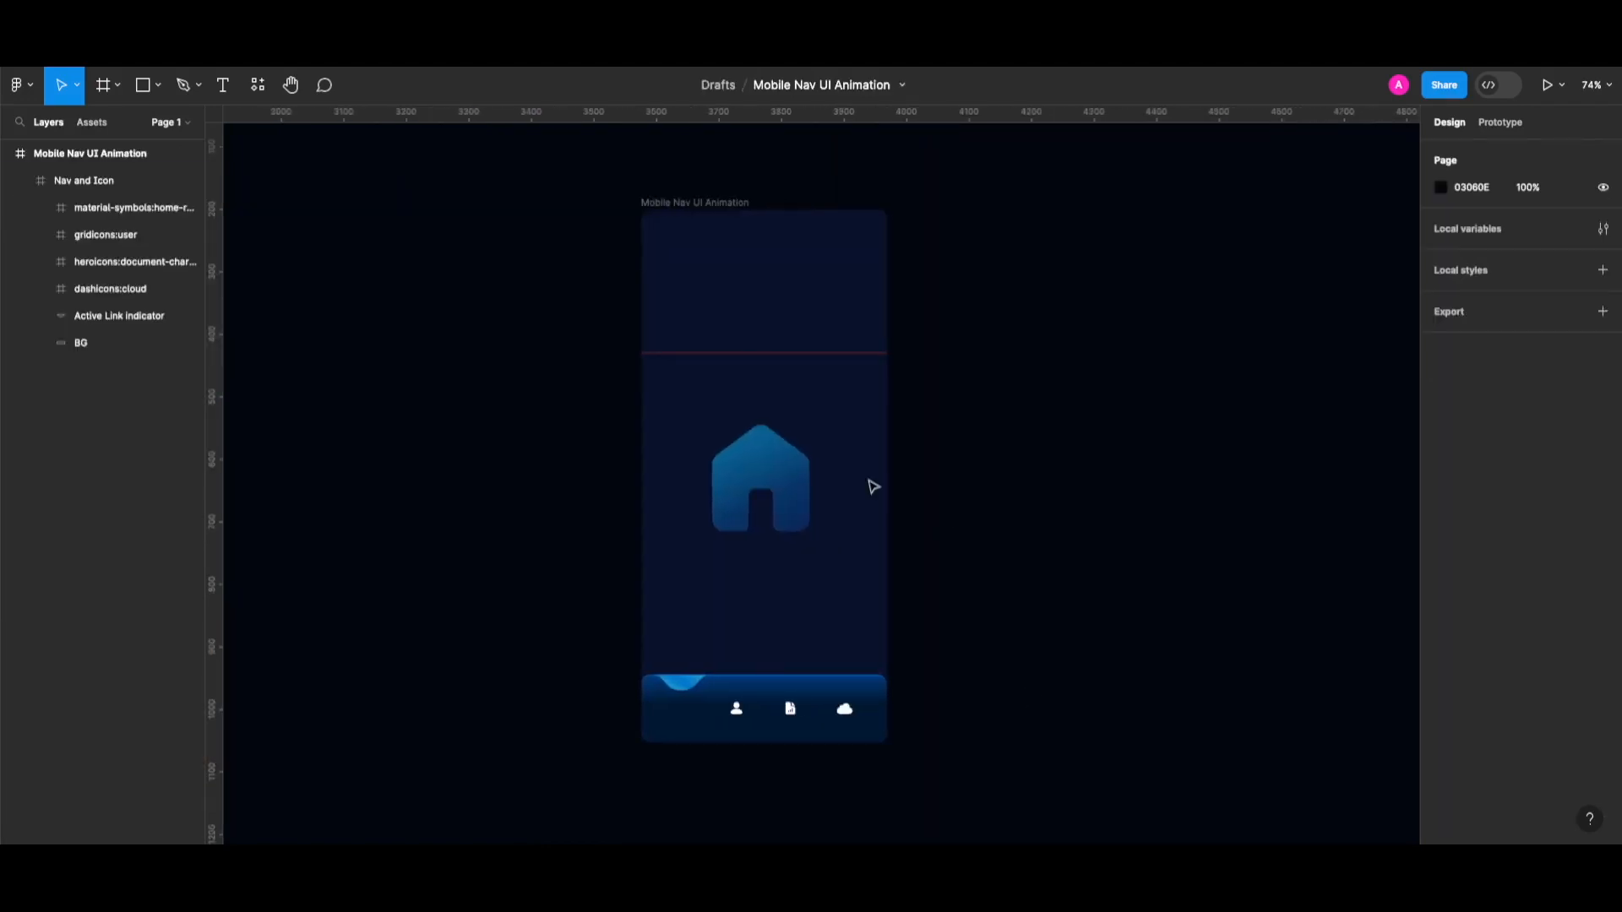
left_click(796, 471)
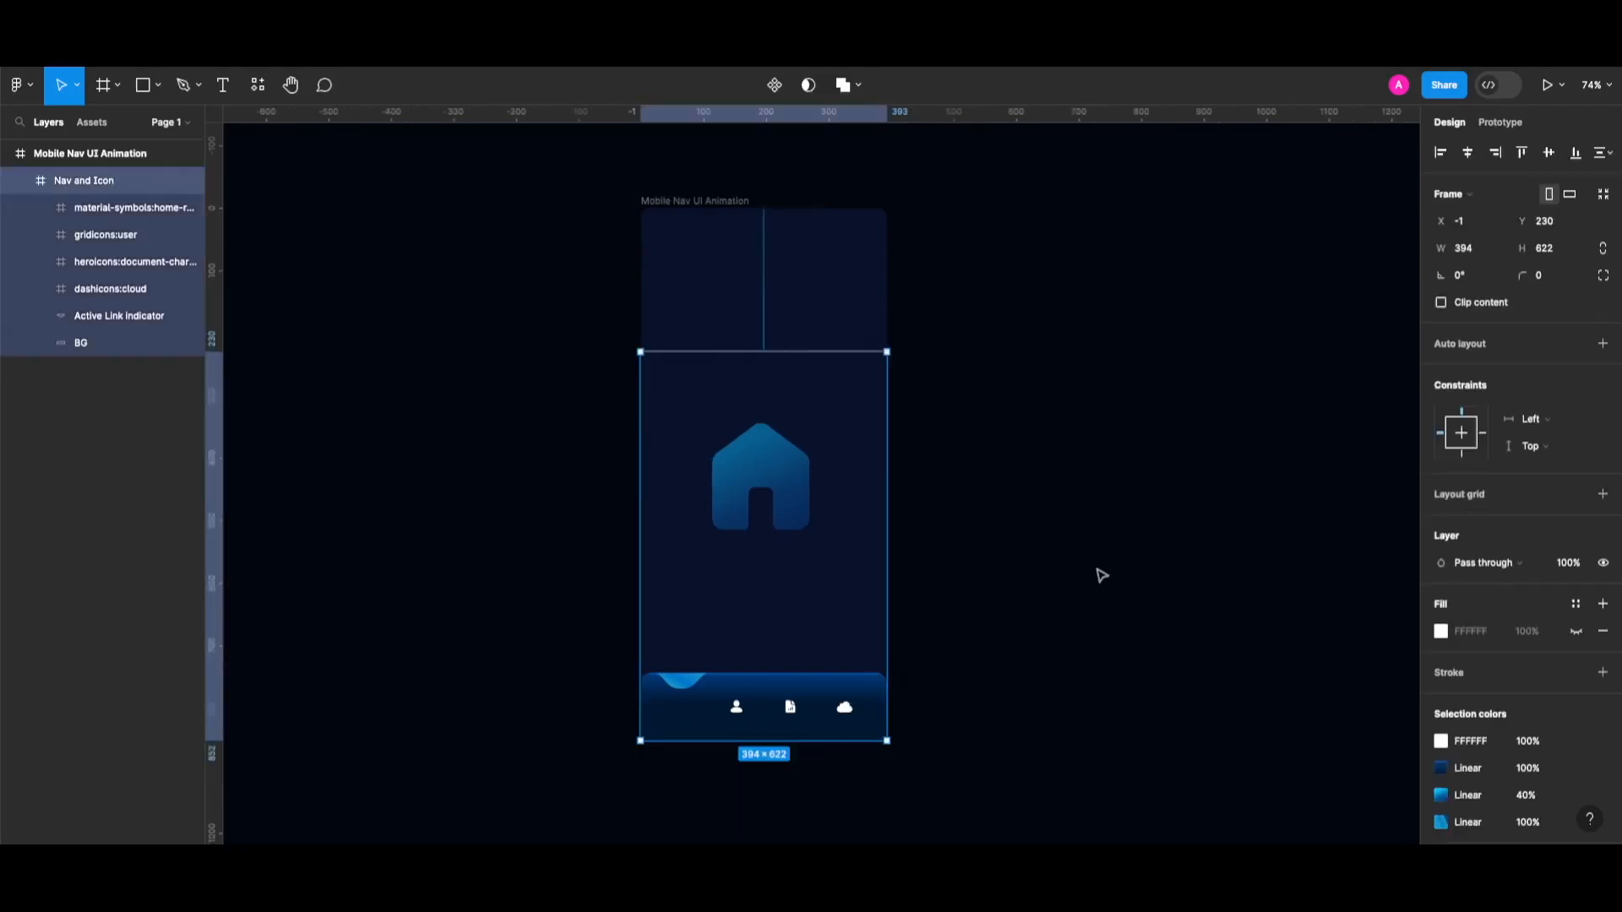
scroll(1081, 573, "down", 1)
scroll(1202, 711, "up", 1)
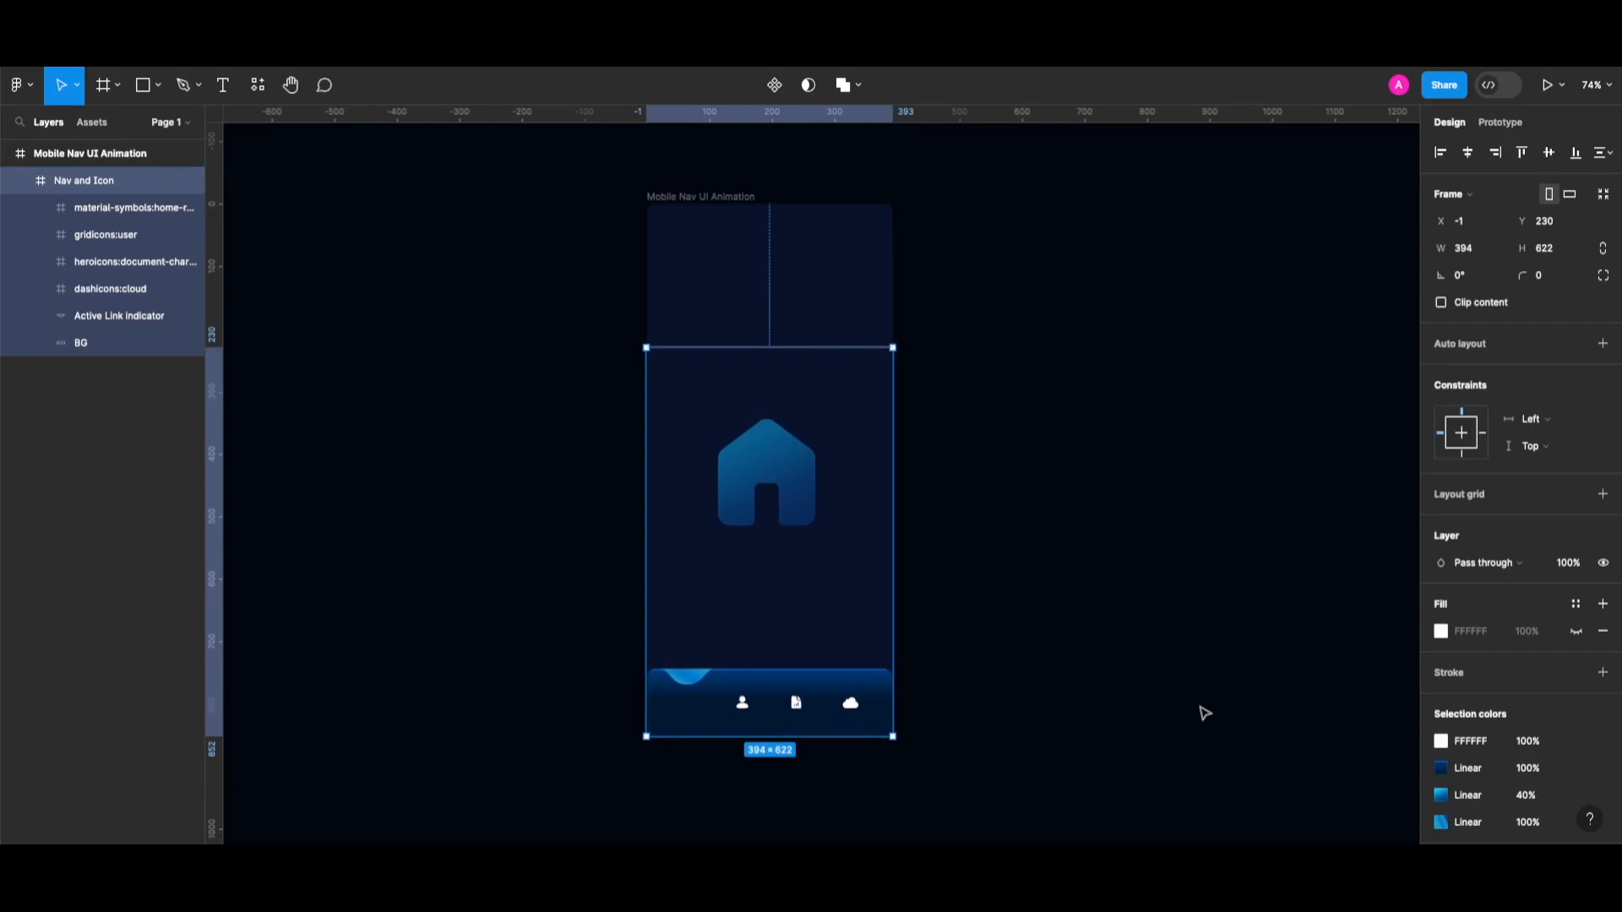
key("alt+2")
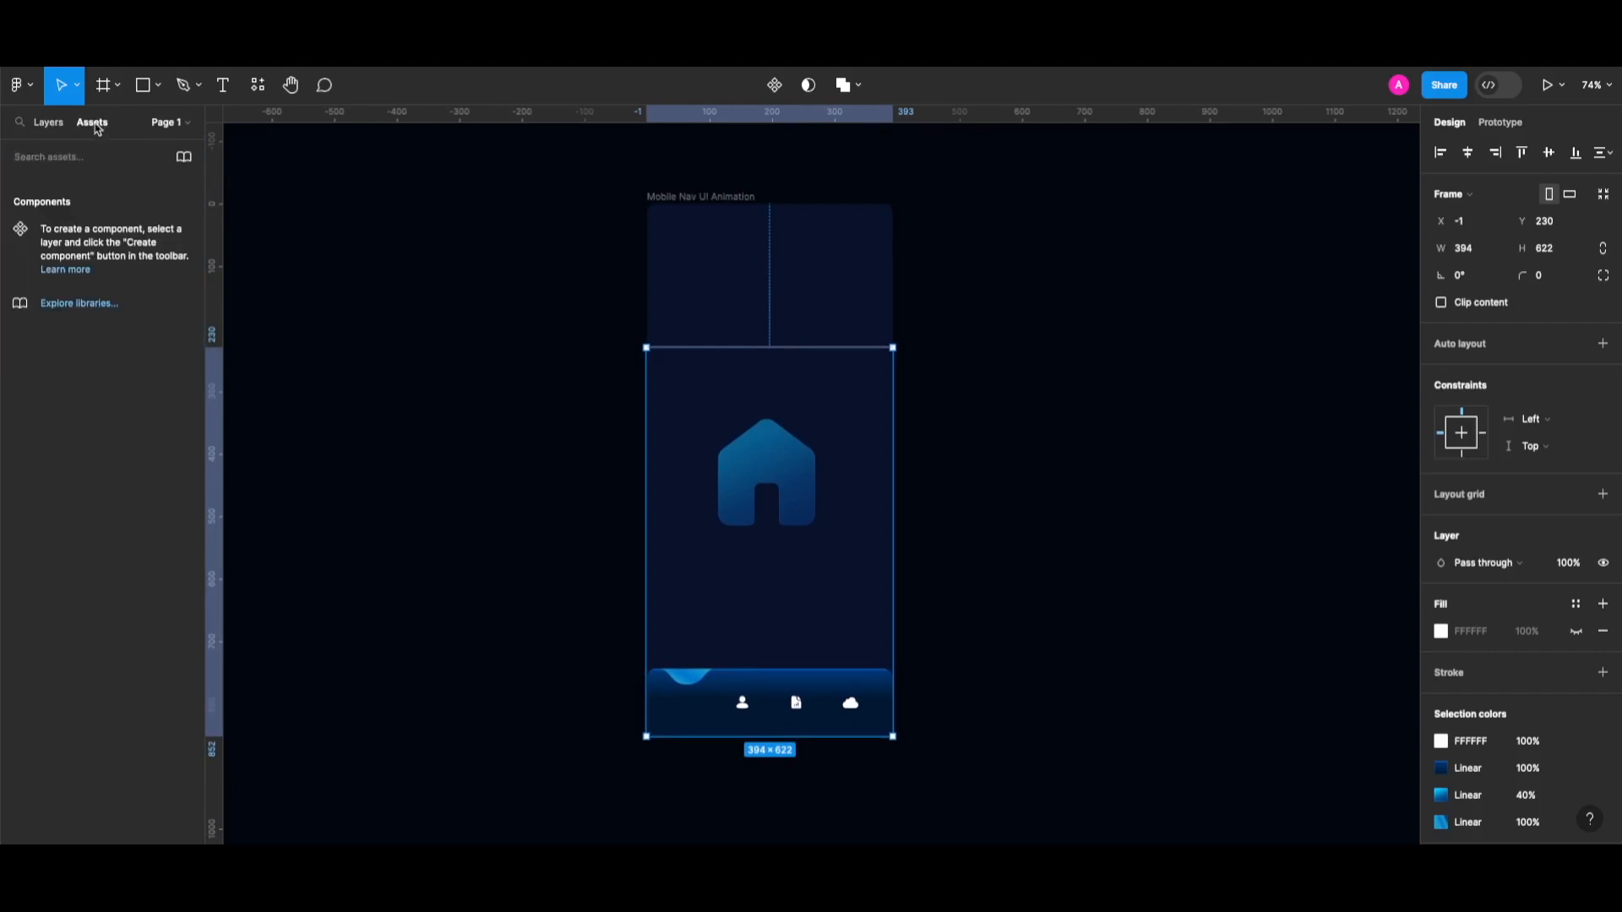
left_click(48, 122)
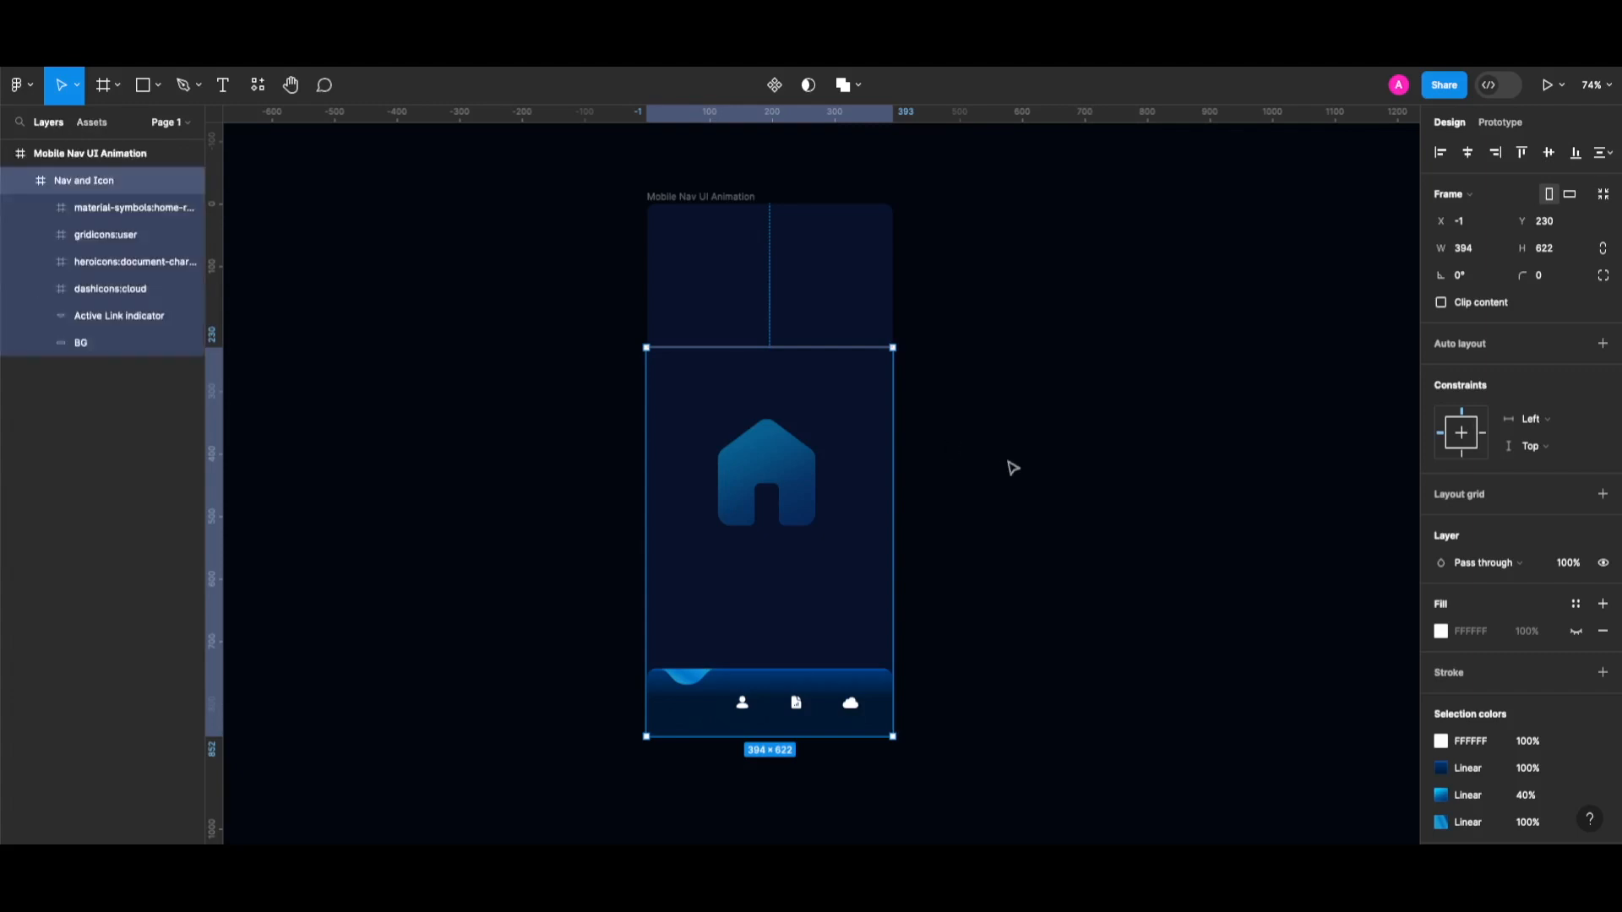
key("alt+2")
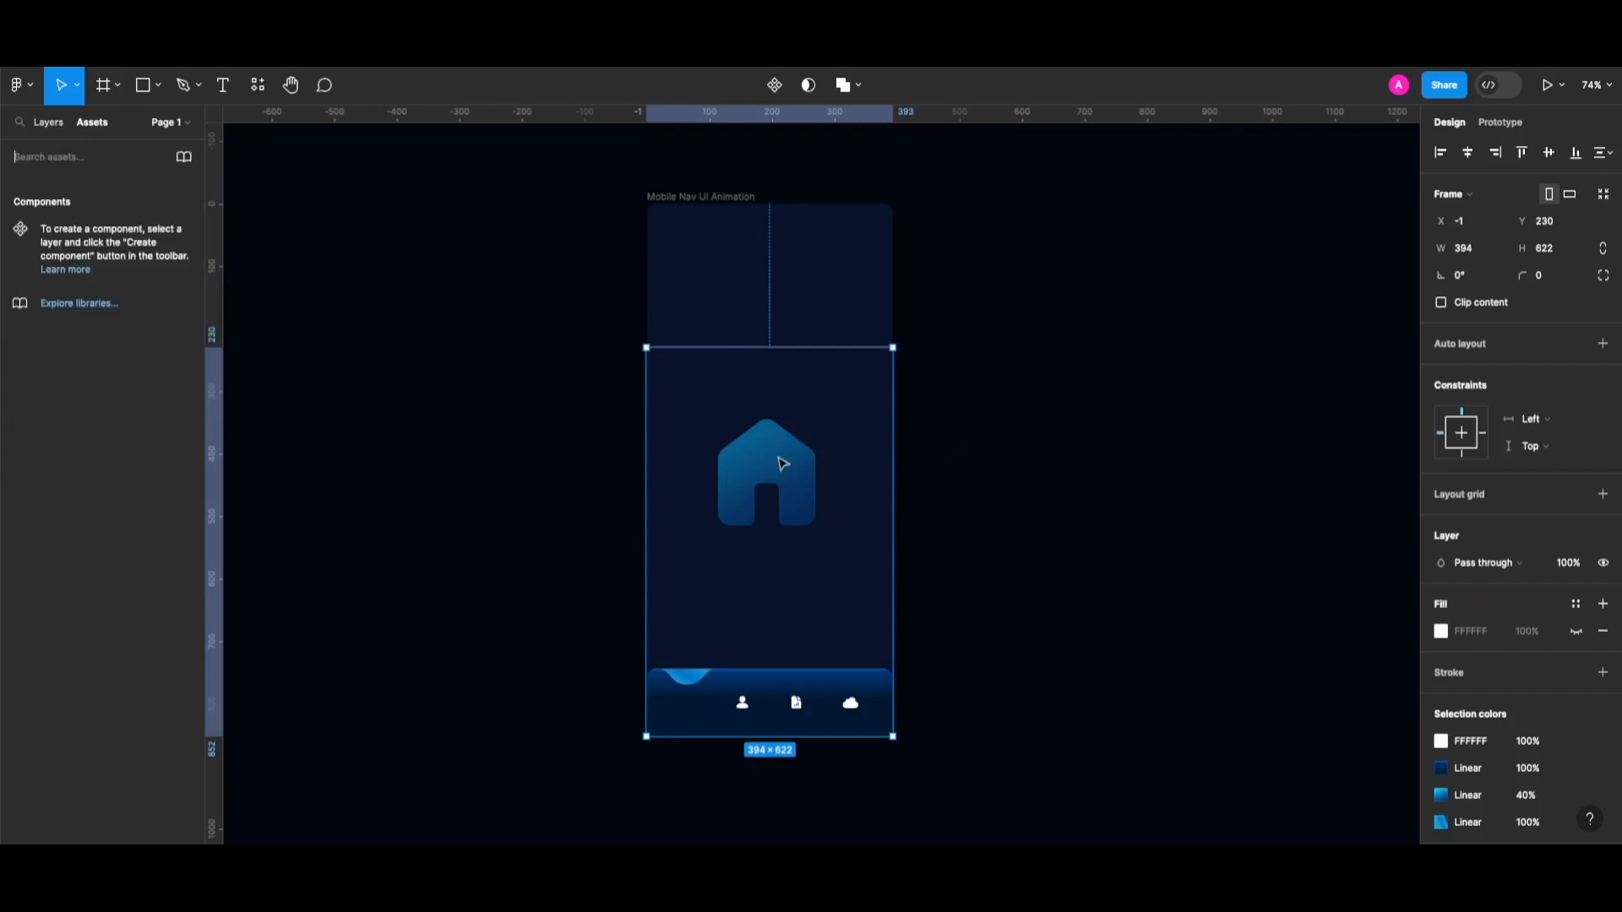
Move the Nav and Icon frame out of the Mobile Nav UI Animation frame onto the empty canvas at about X 4239, Y 344
left_click_drag(782, 463, 1176, 454)
scroll(1176, 453, "right", 5)
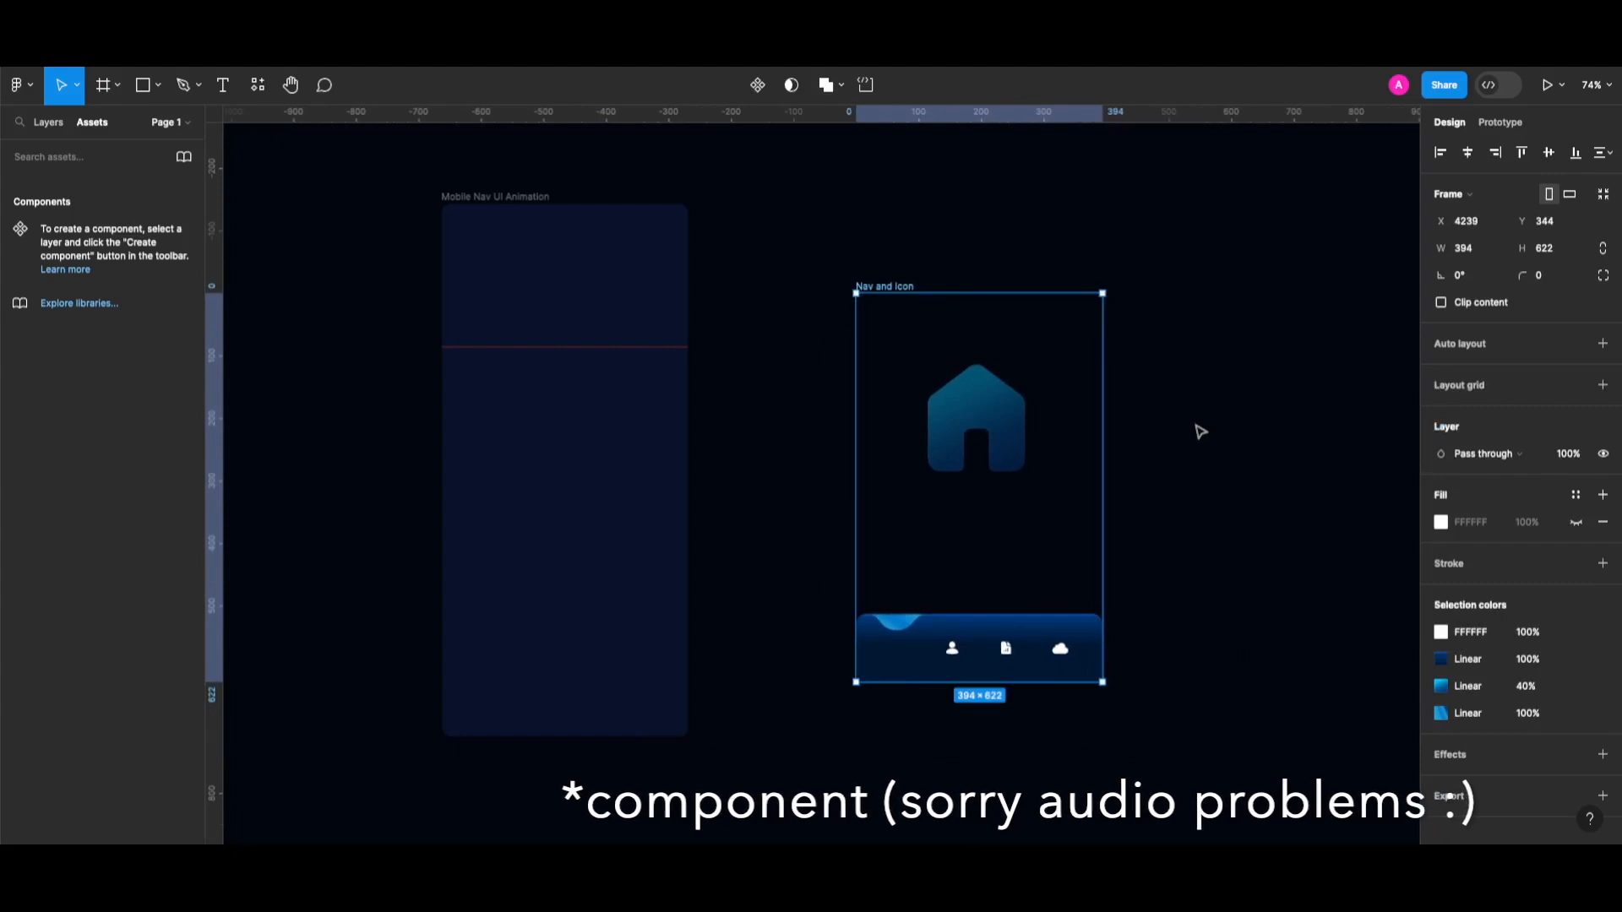
scroll(1098, 464, "right", 3)
scroll(1101, 468, "down", 3)
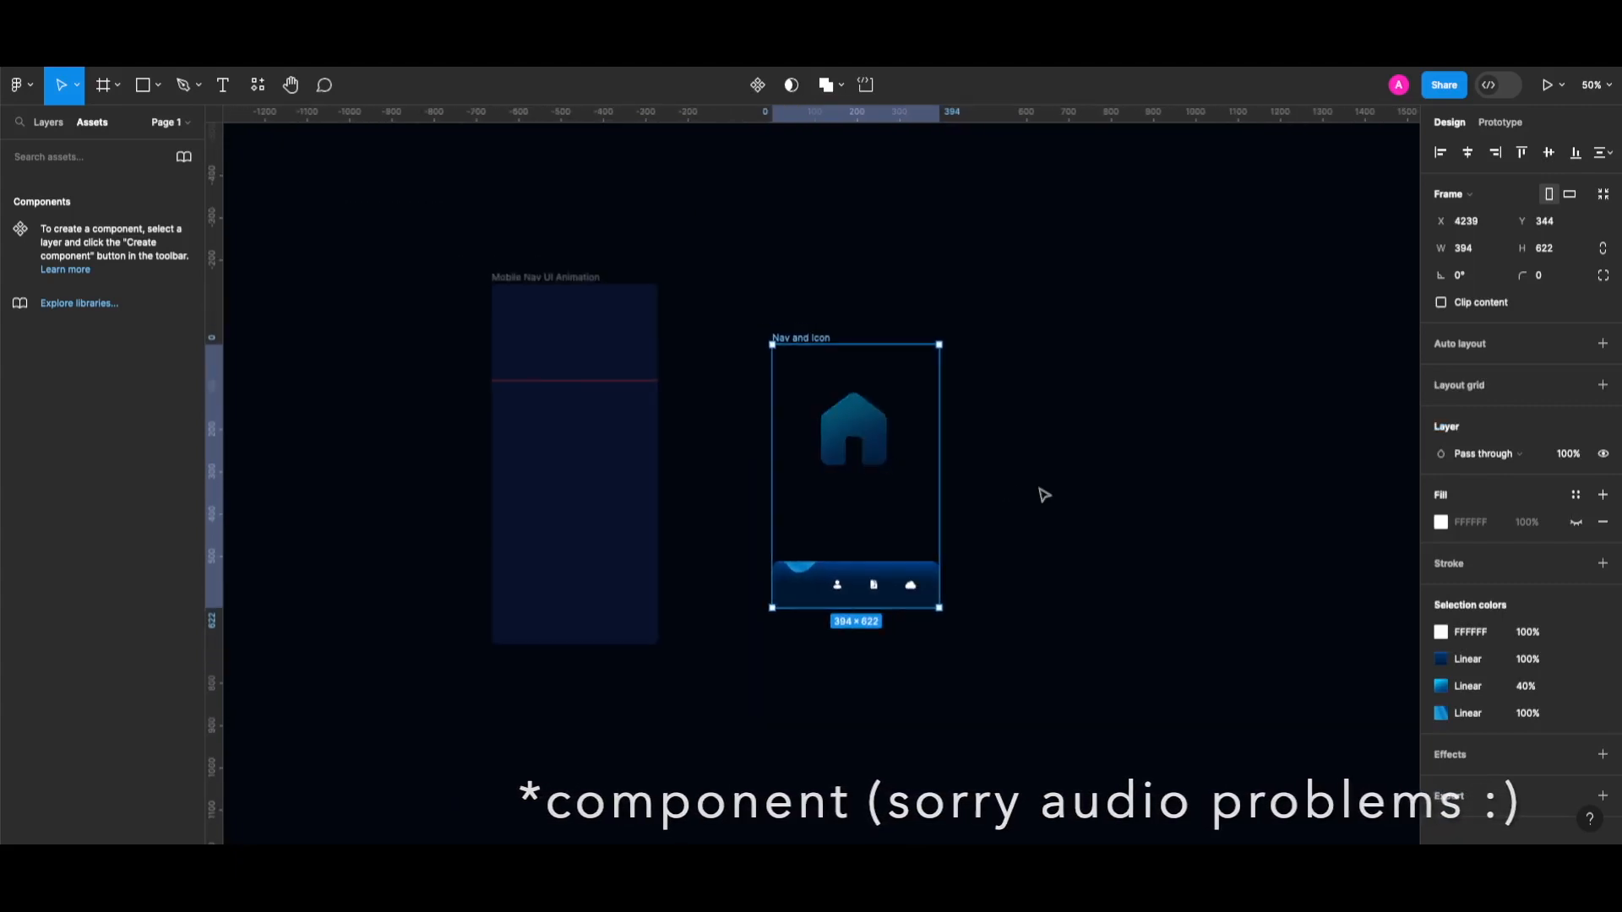
scroll(1043, 493, "right", 3)
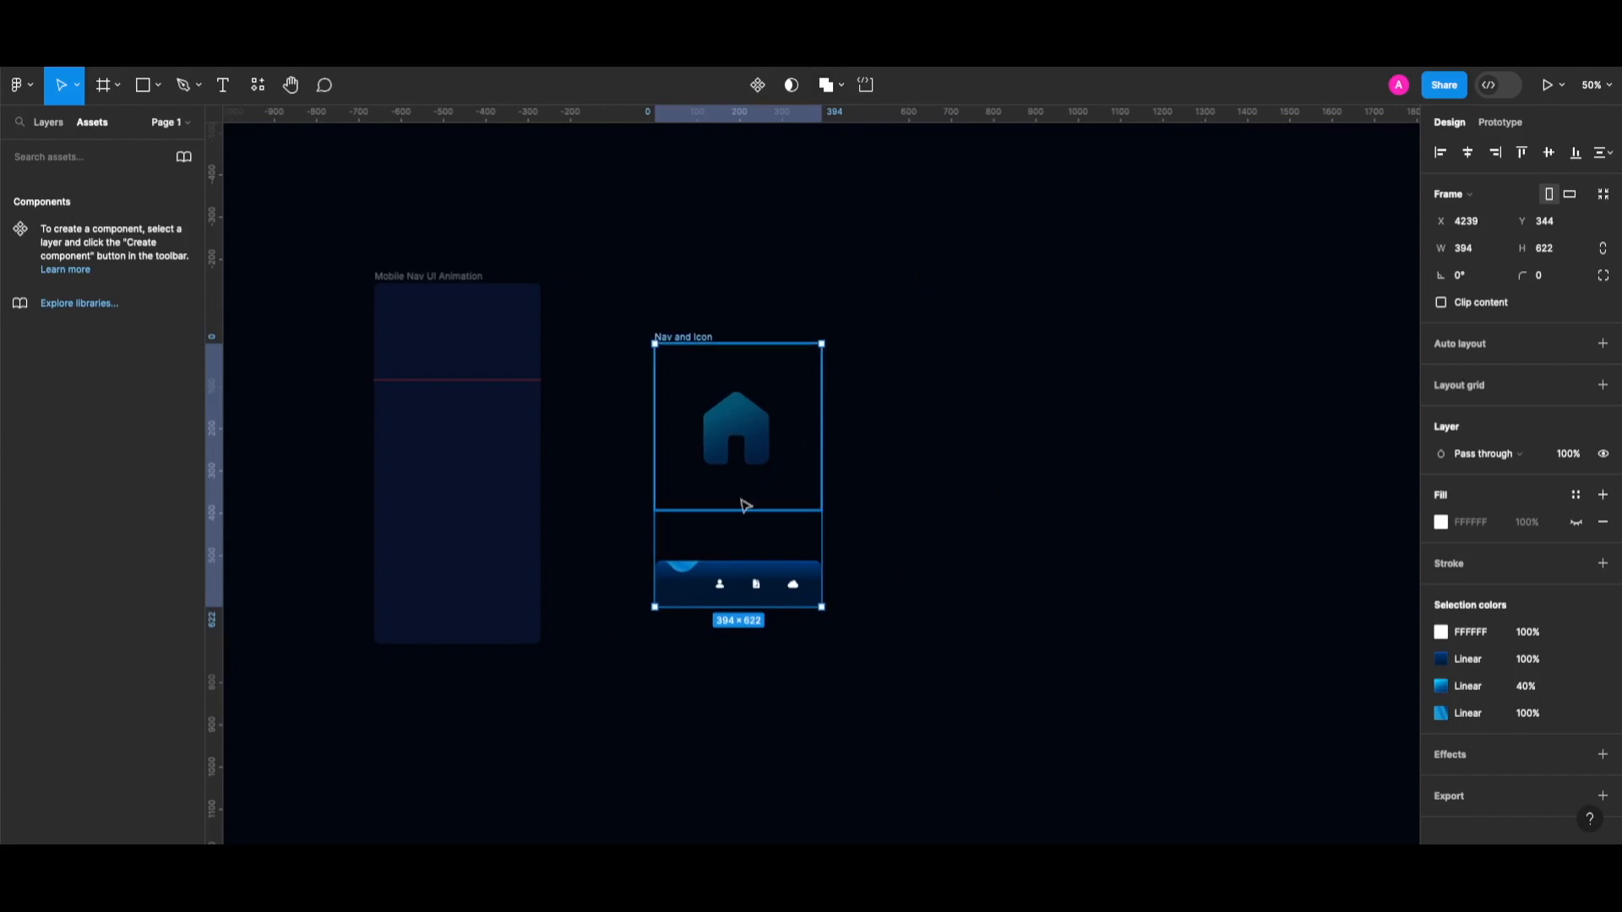
scroll(698, 626, "up", 2)
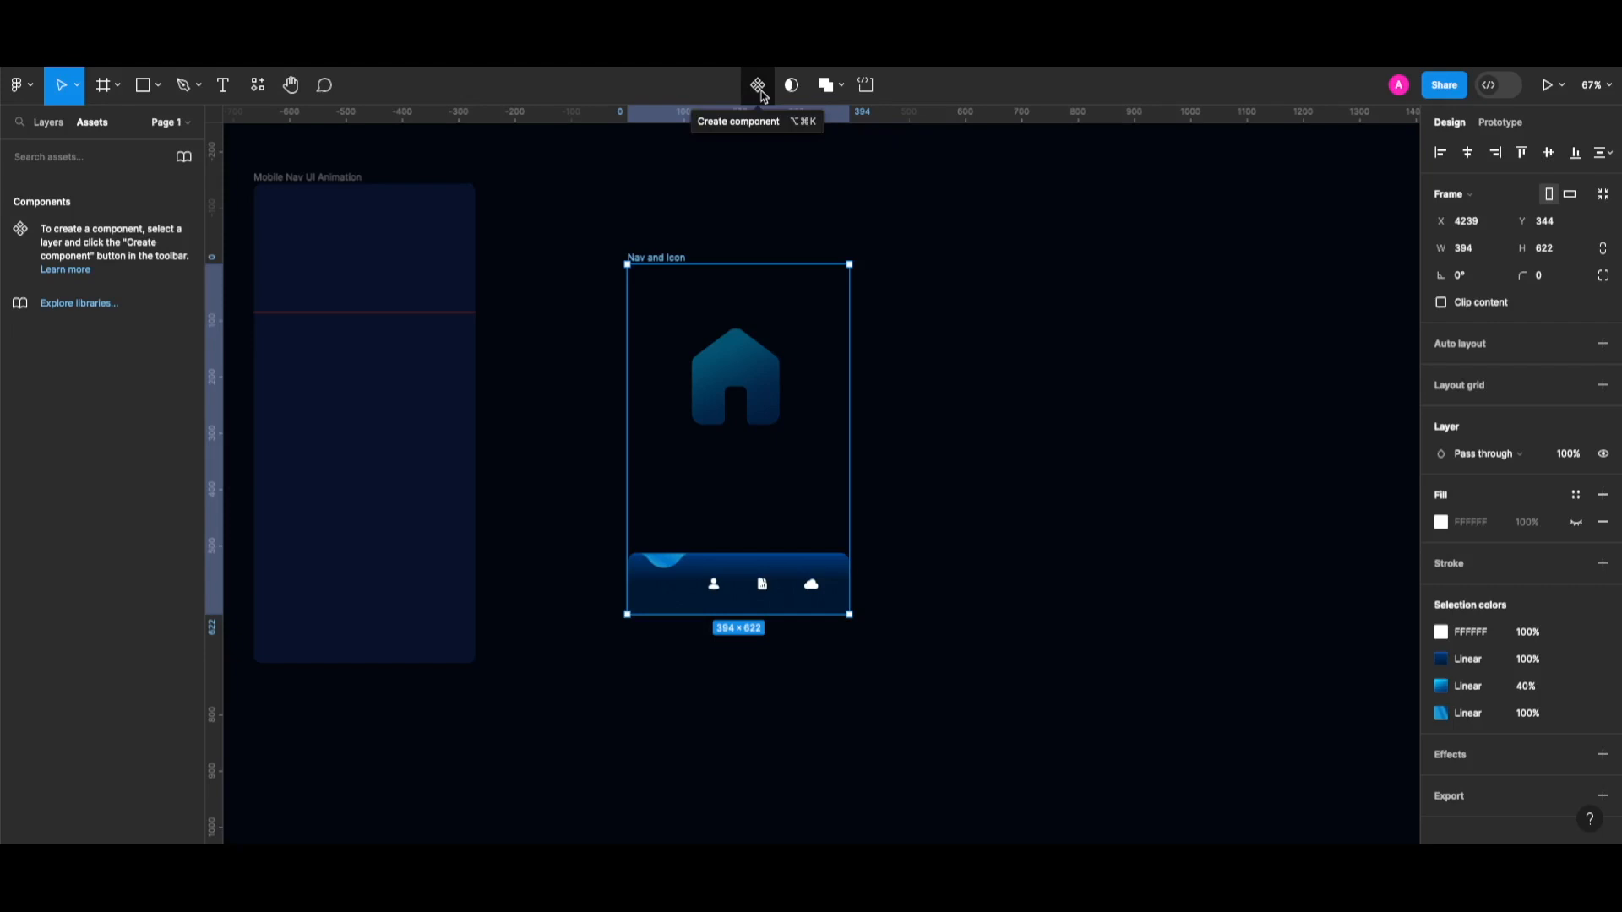
Turn the Nav and Icon frame into a component and add a second variant to it
left_click(758, 86)
scroll(953, 565, "down", 1)
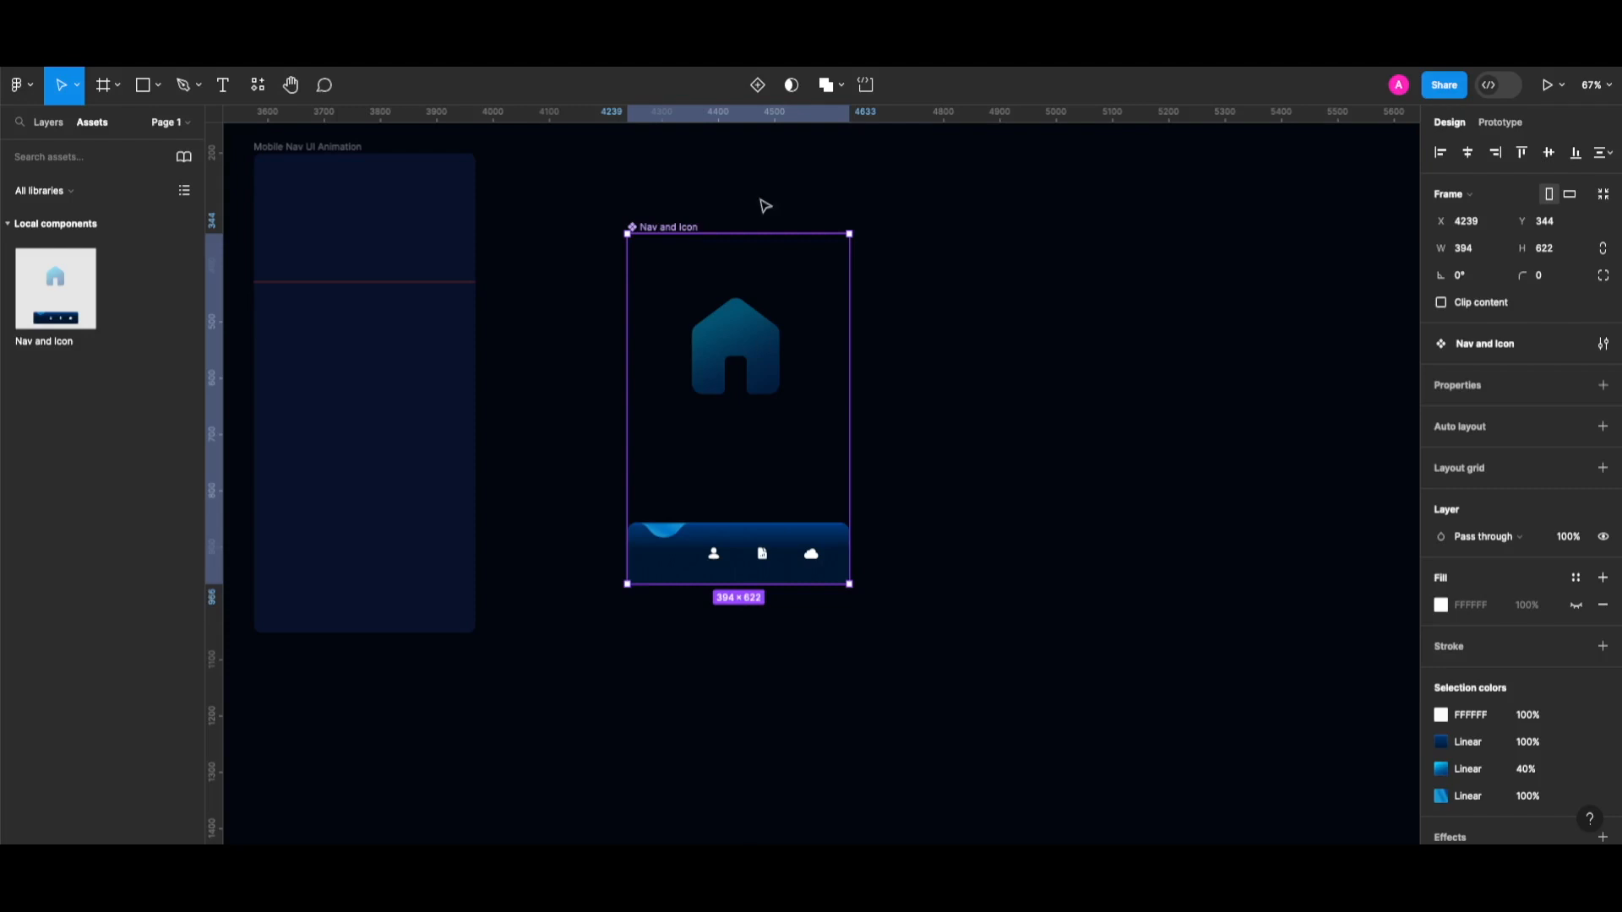
left_click(758, 85)
scroll(1051, 551, "down", 3)
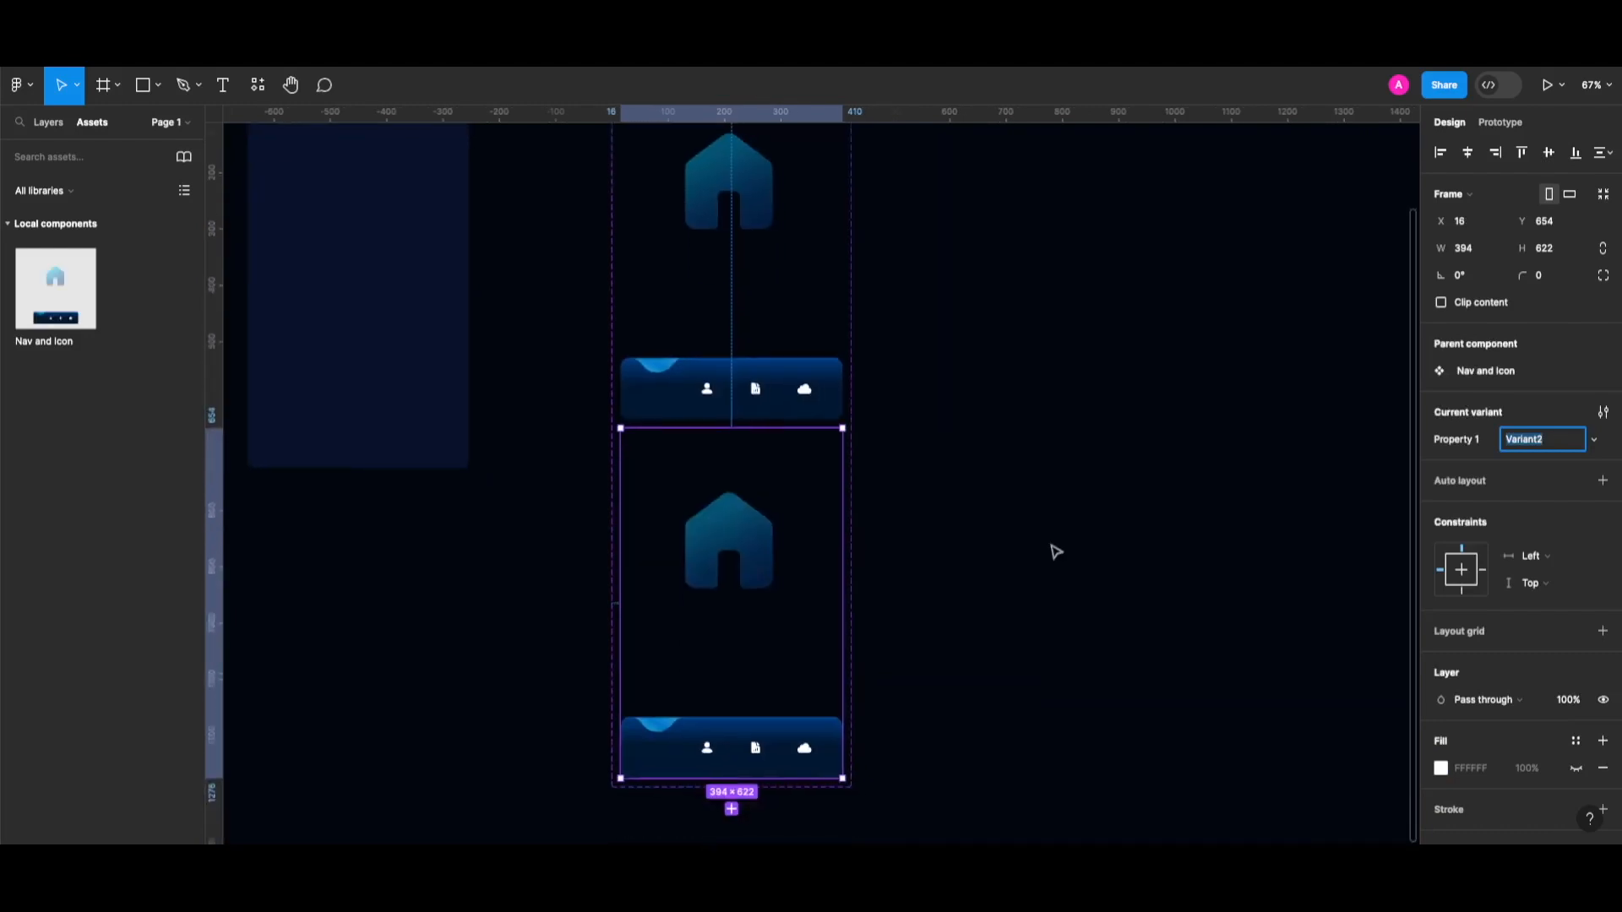
Delete the large home icon from the second variant
left_click(706, 571)
left_click(707, 571)
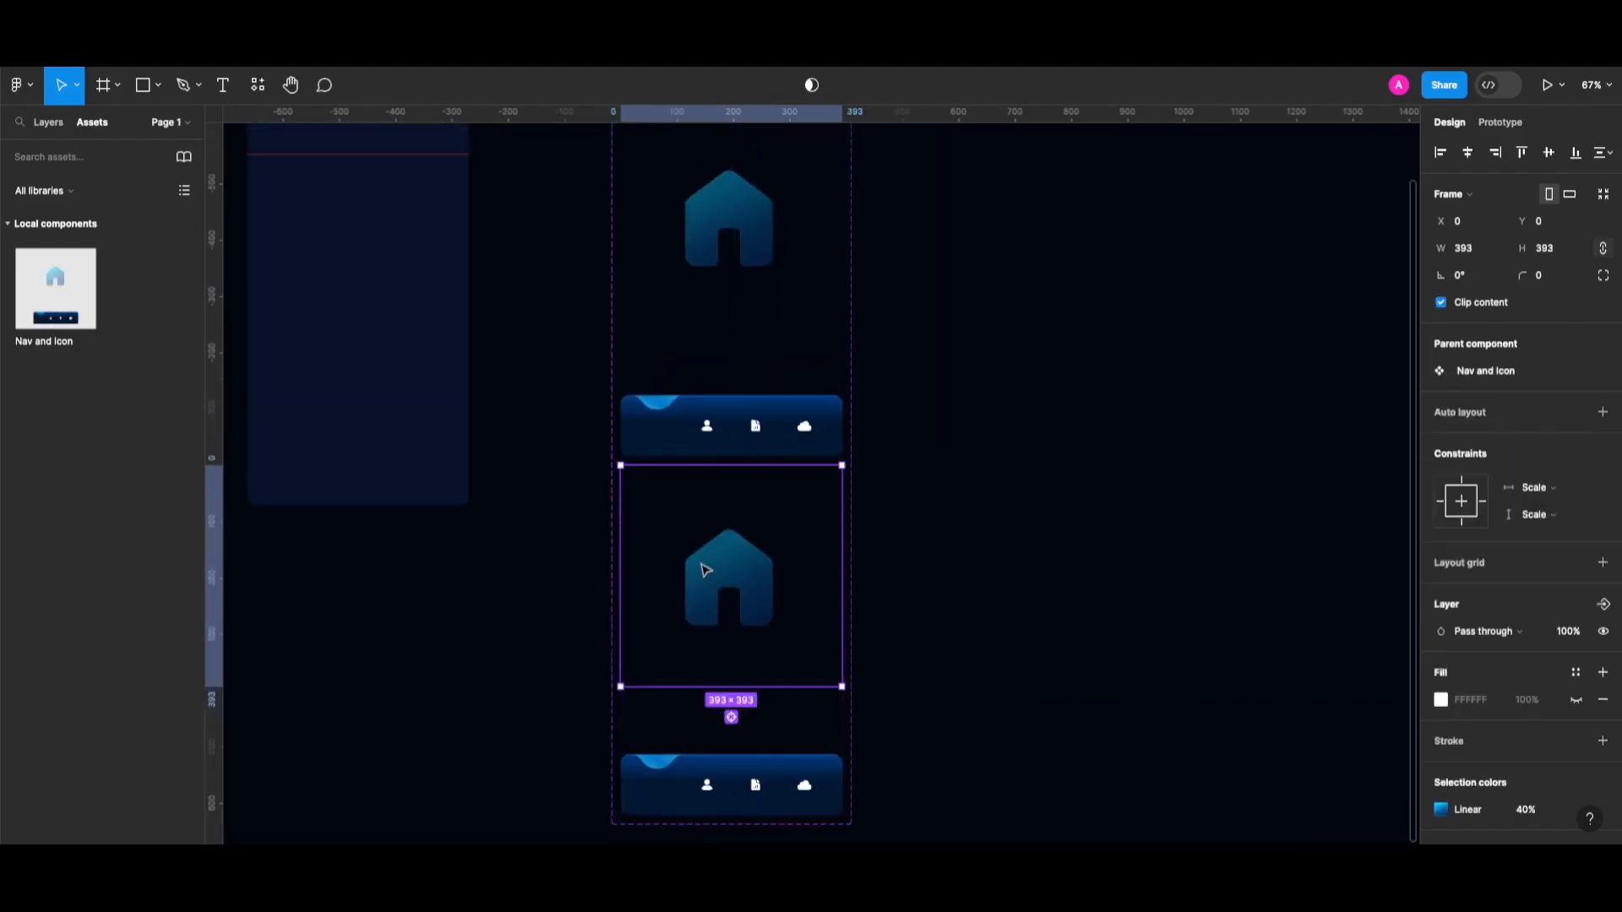
key("BackSpace")
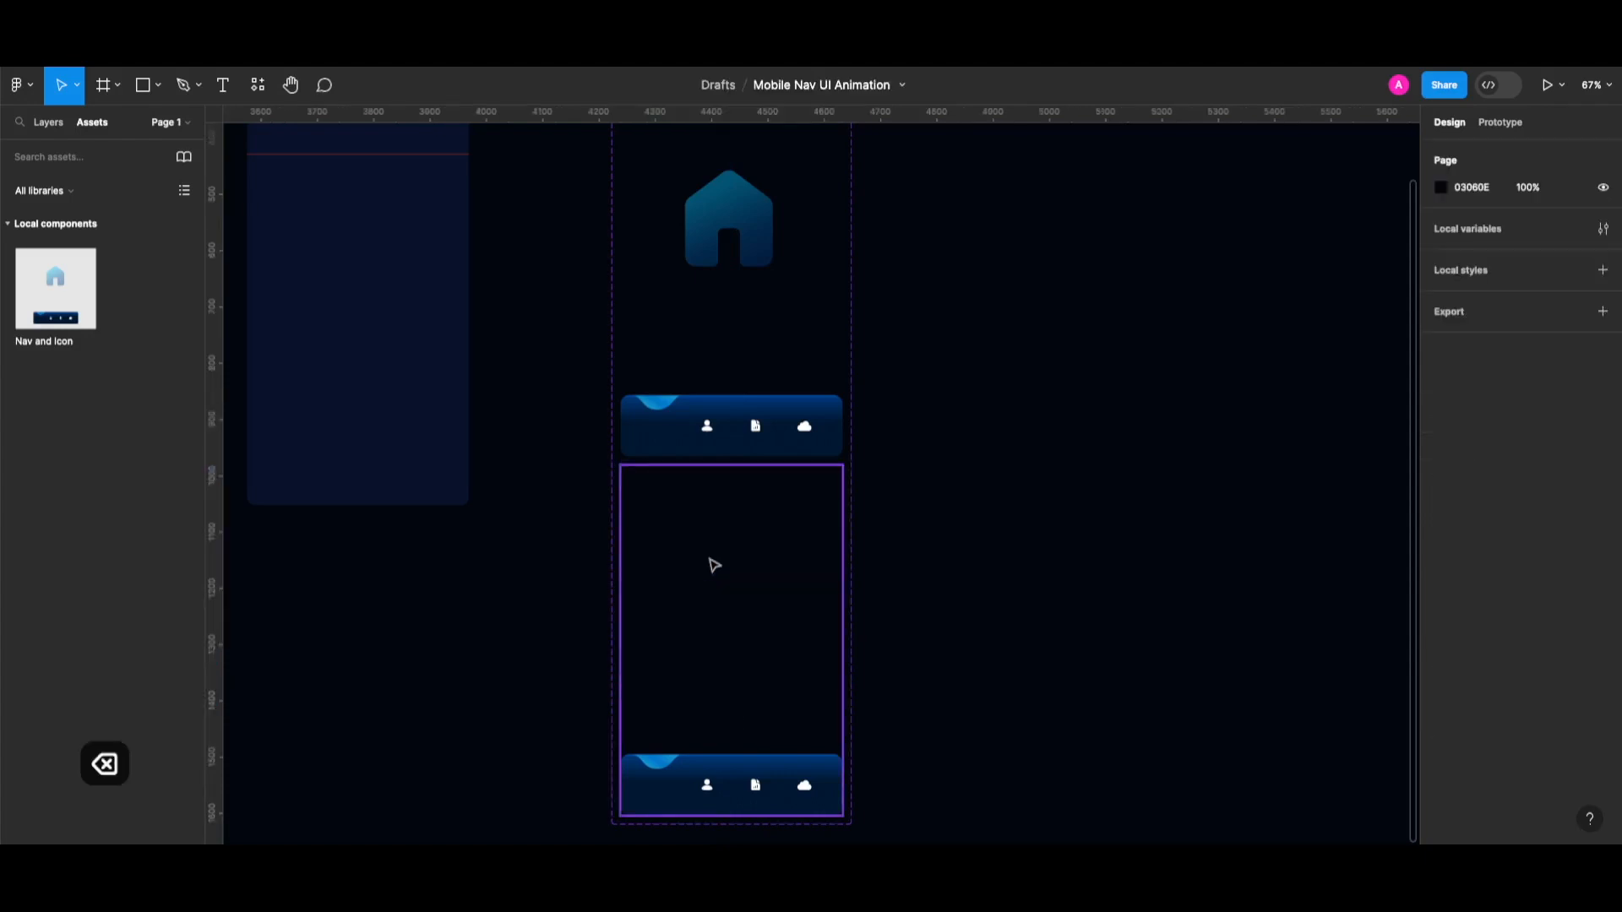
Move the second variant's user icon out of the navigation bar and enlarge it proportionally to 393 × 393 at X 0, Y 0
left_click(709, 788)
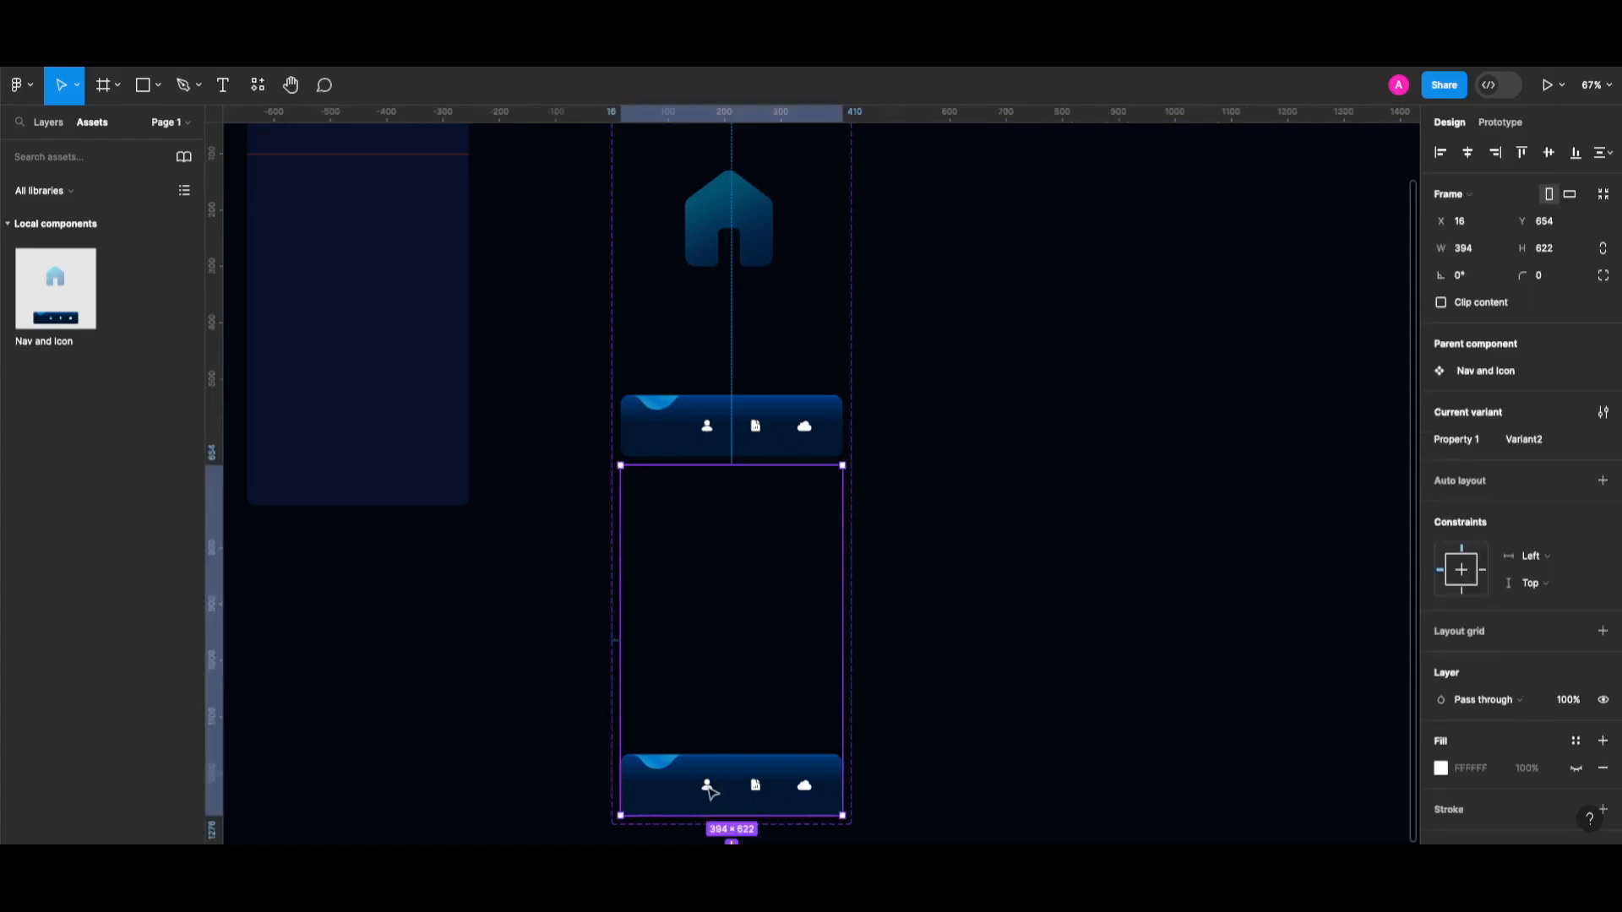
left_click(710, 788)
left_click_drag(707, 786, 728, 579)
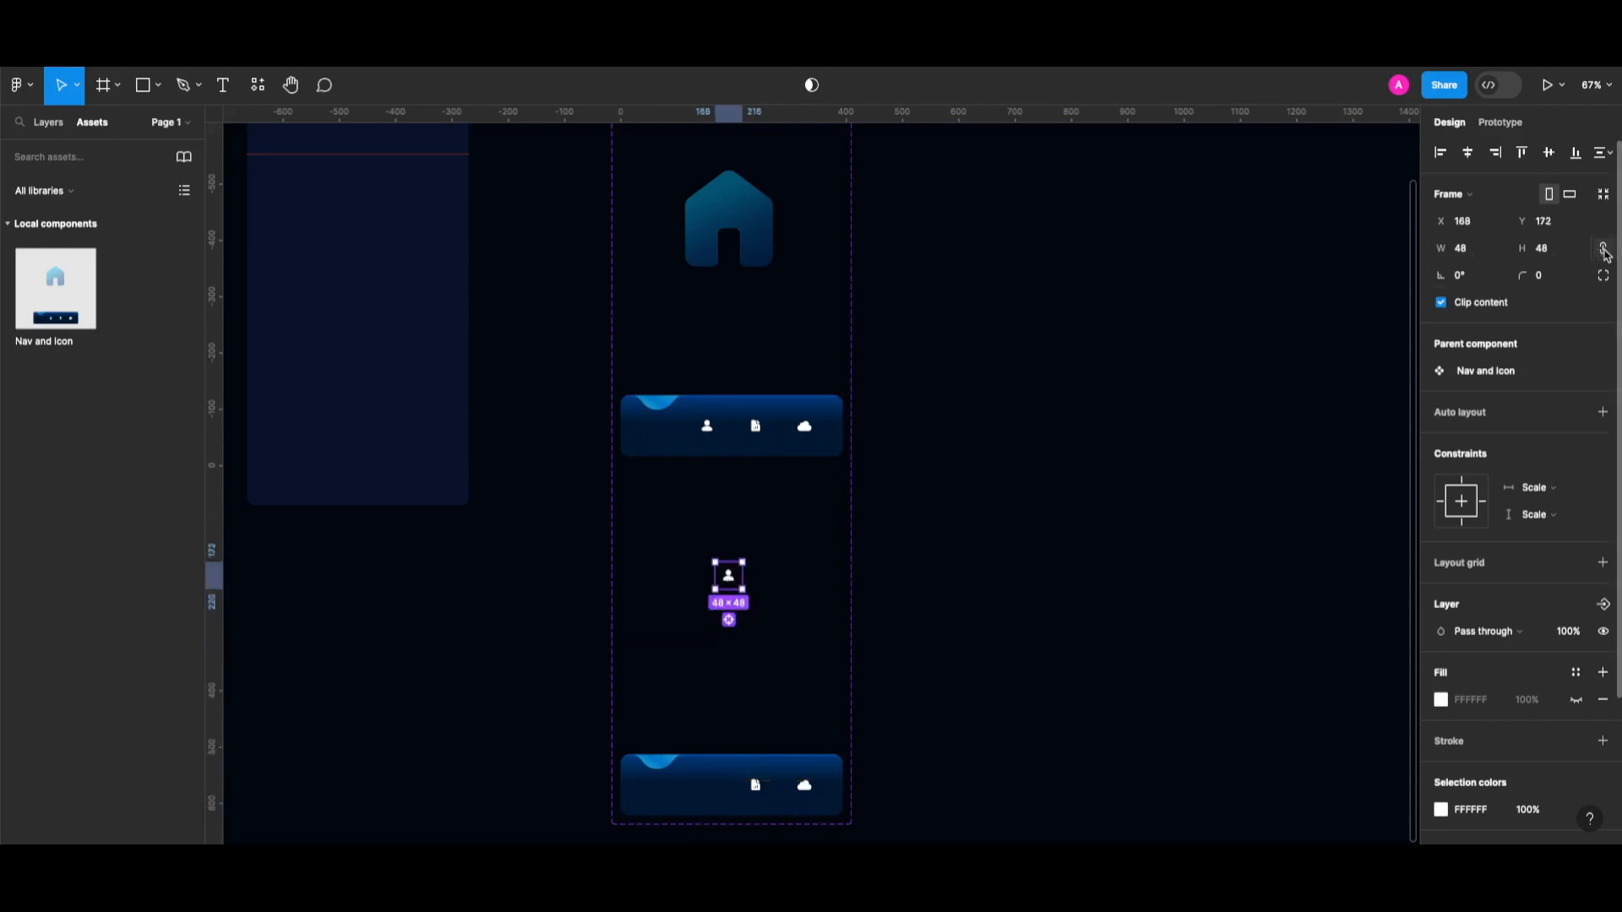
left_click(1468, 249)
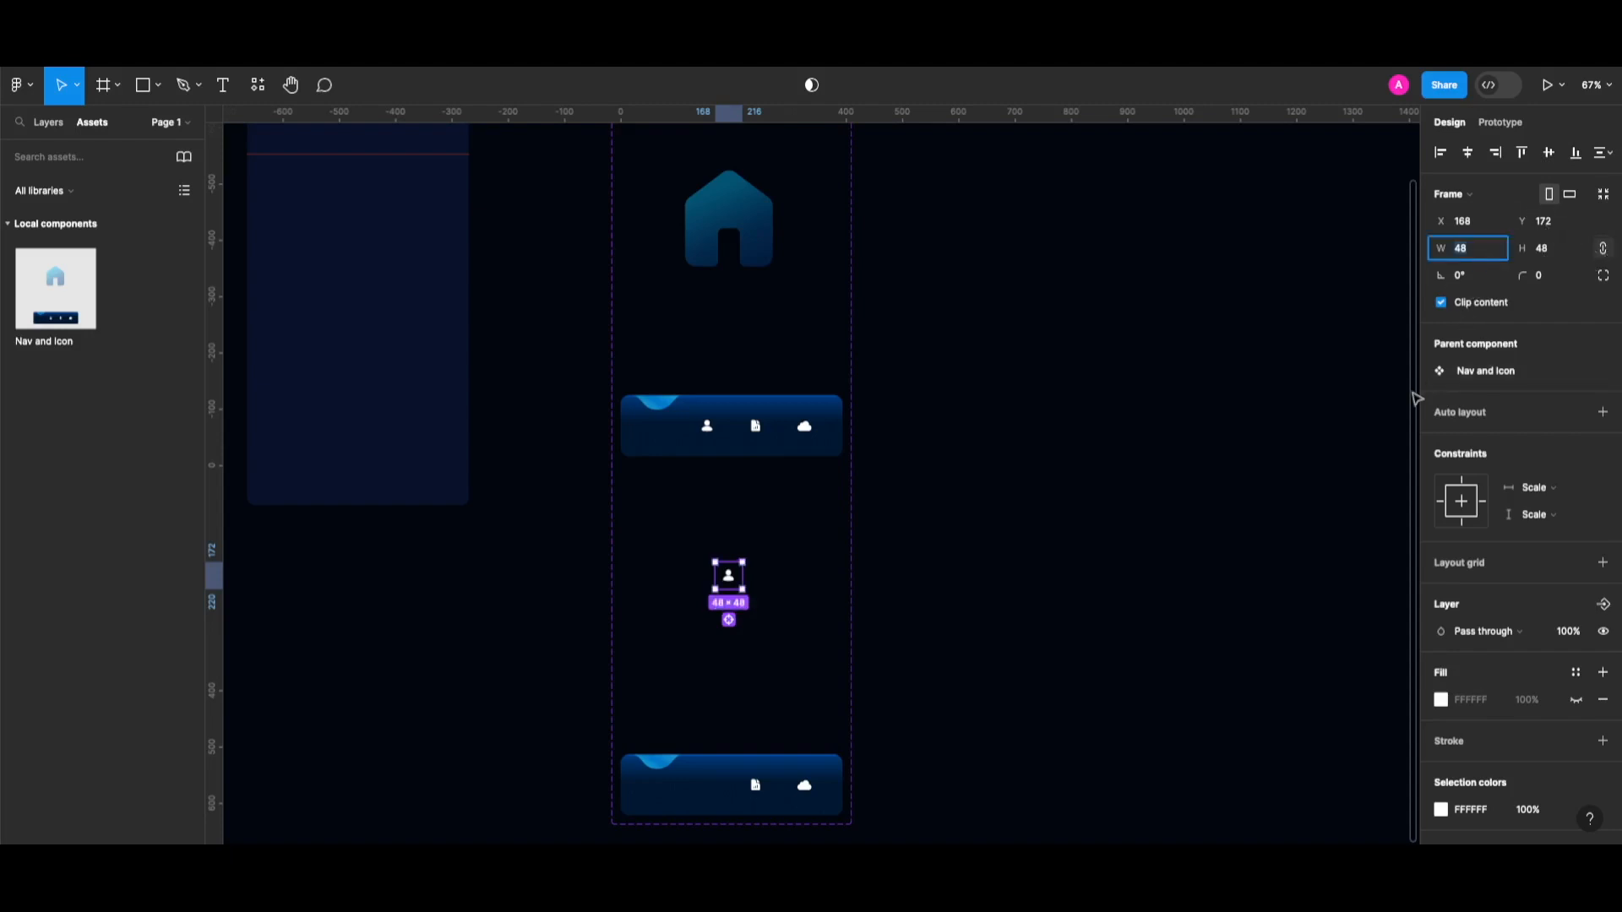
type("393")
key("Return")
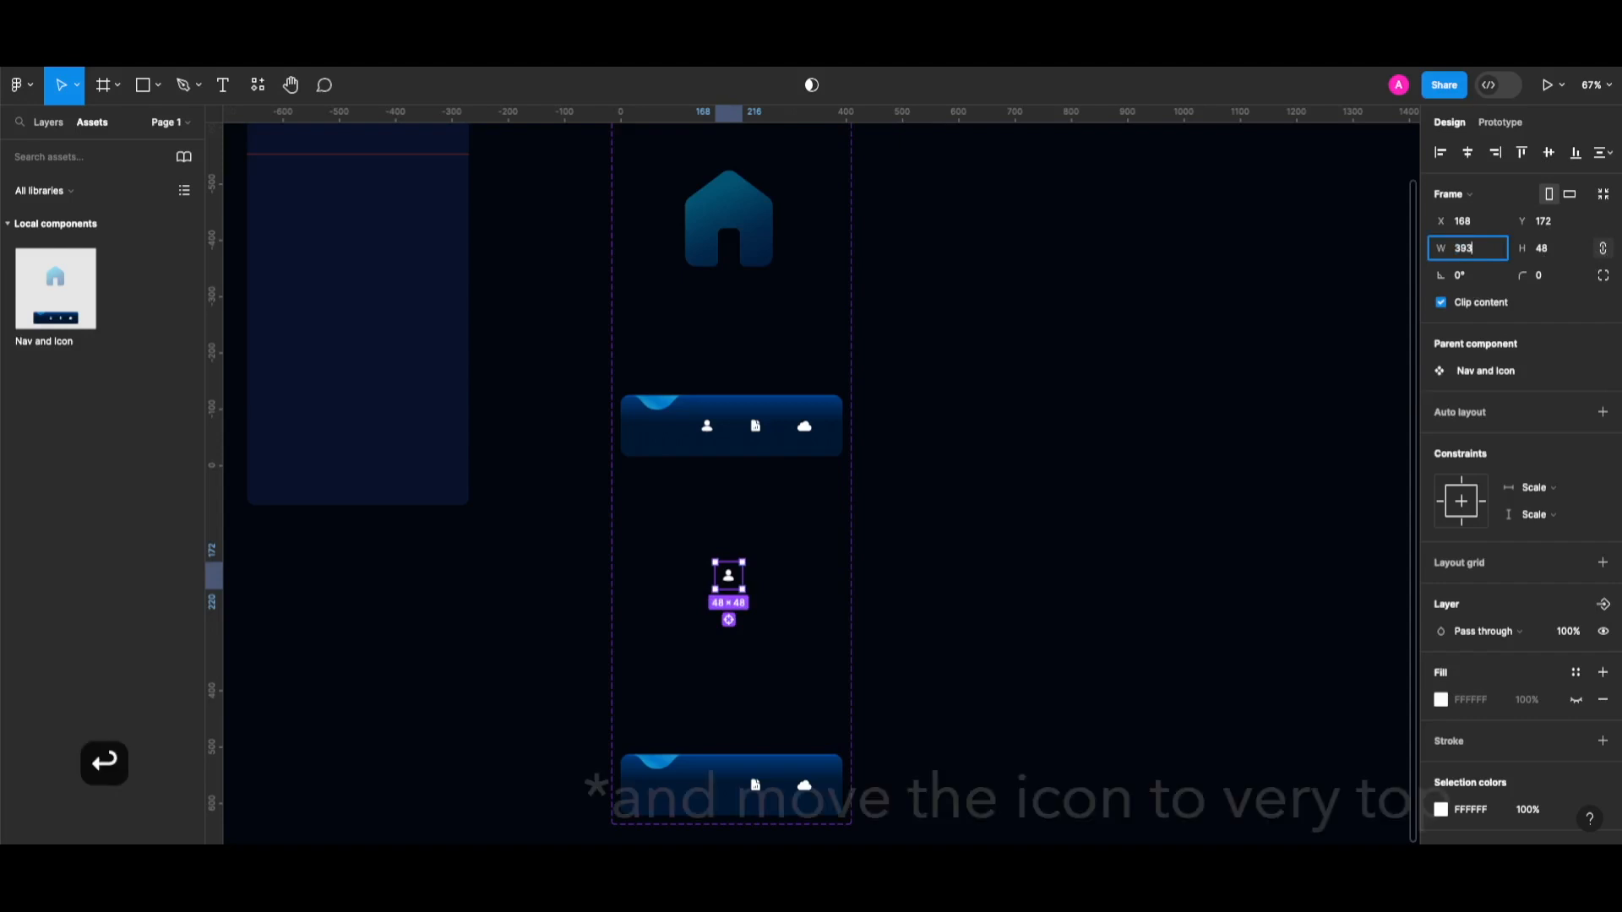
left_click_drag(843, 696, 748, 603)
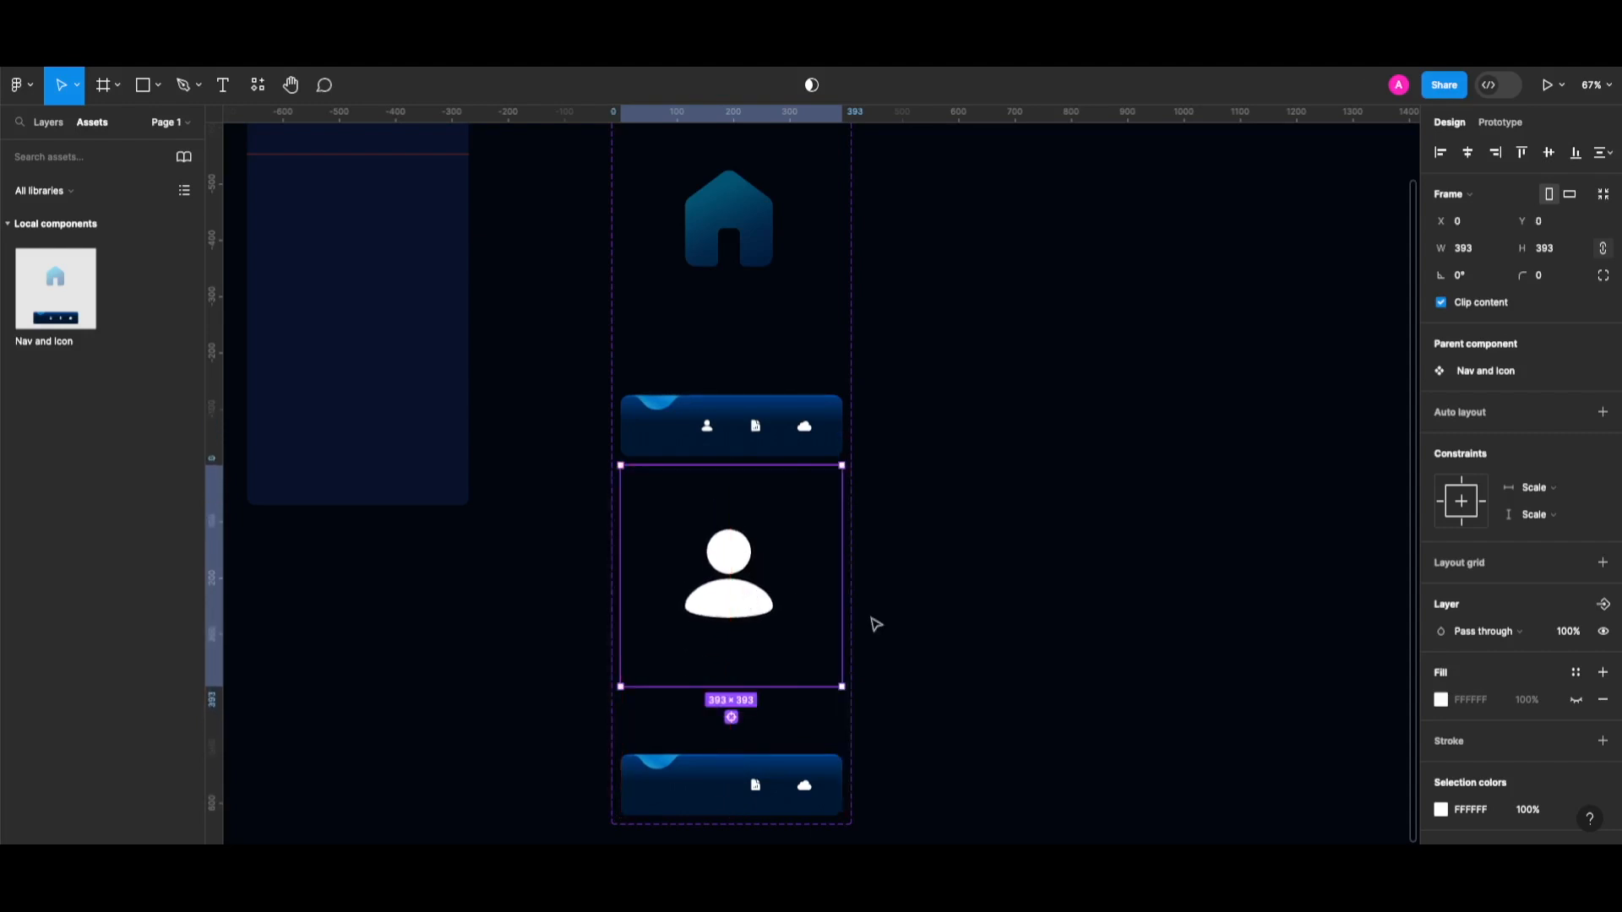
Copy the home icon vector's properties and paste them onto the large user icon vector in the second variant
scroll(883, 617, "down", 1)
scroll(738, 247, "up", 2)
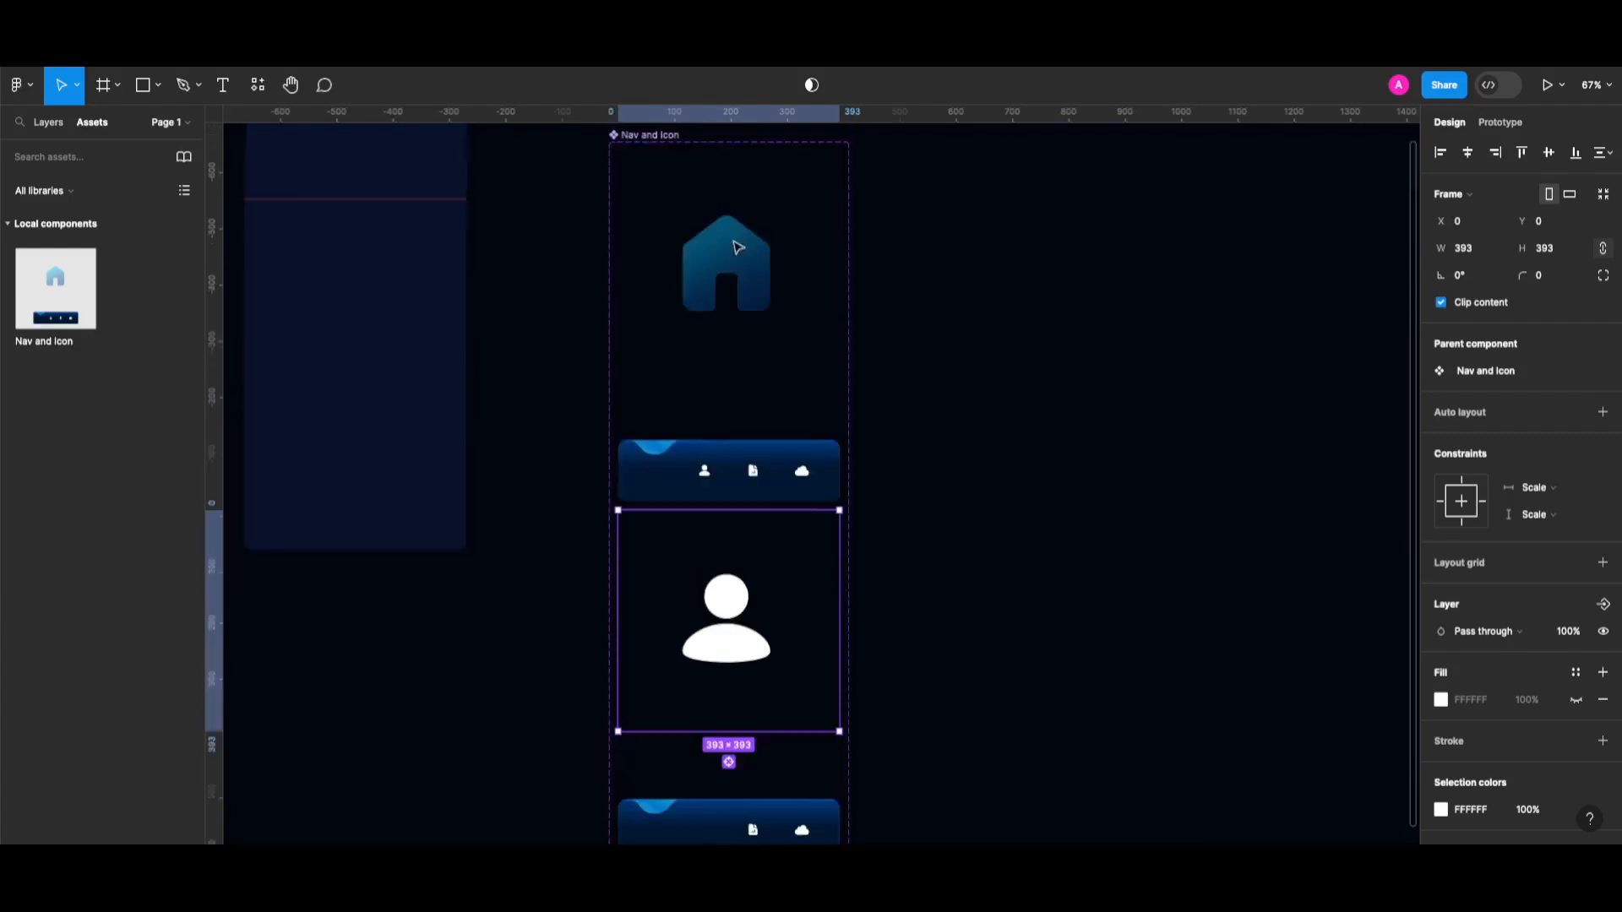
left_click(748, 267)
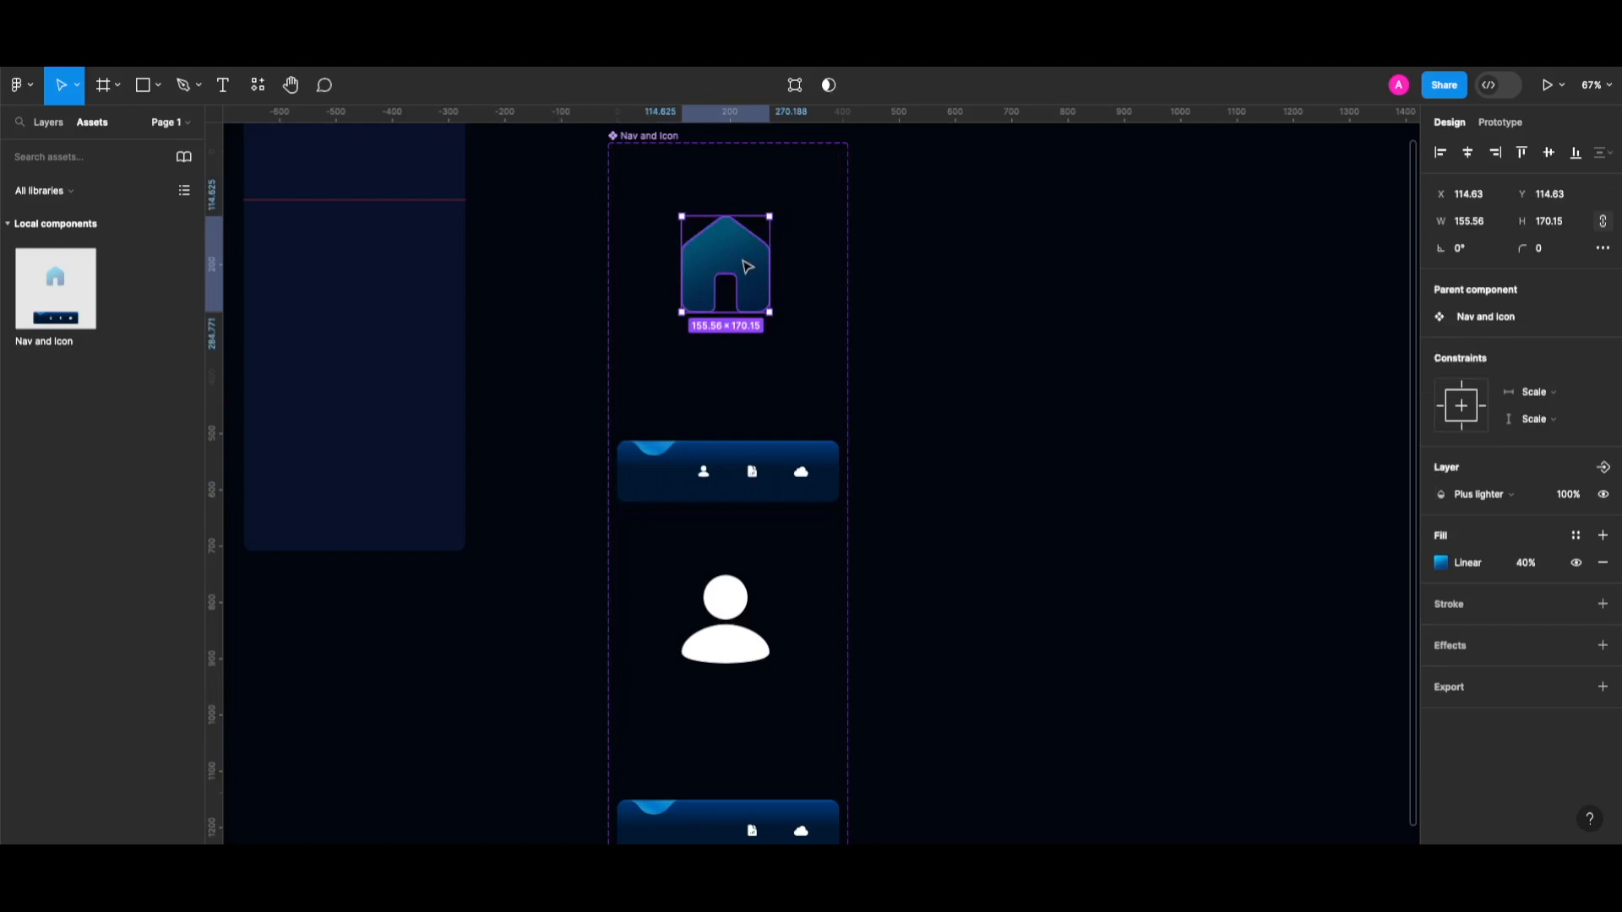
key("alt+super+c")
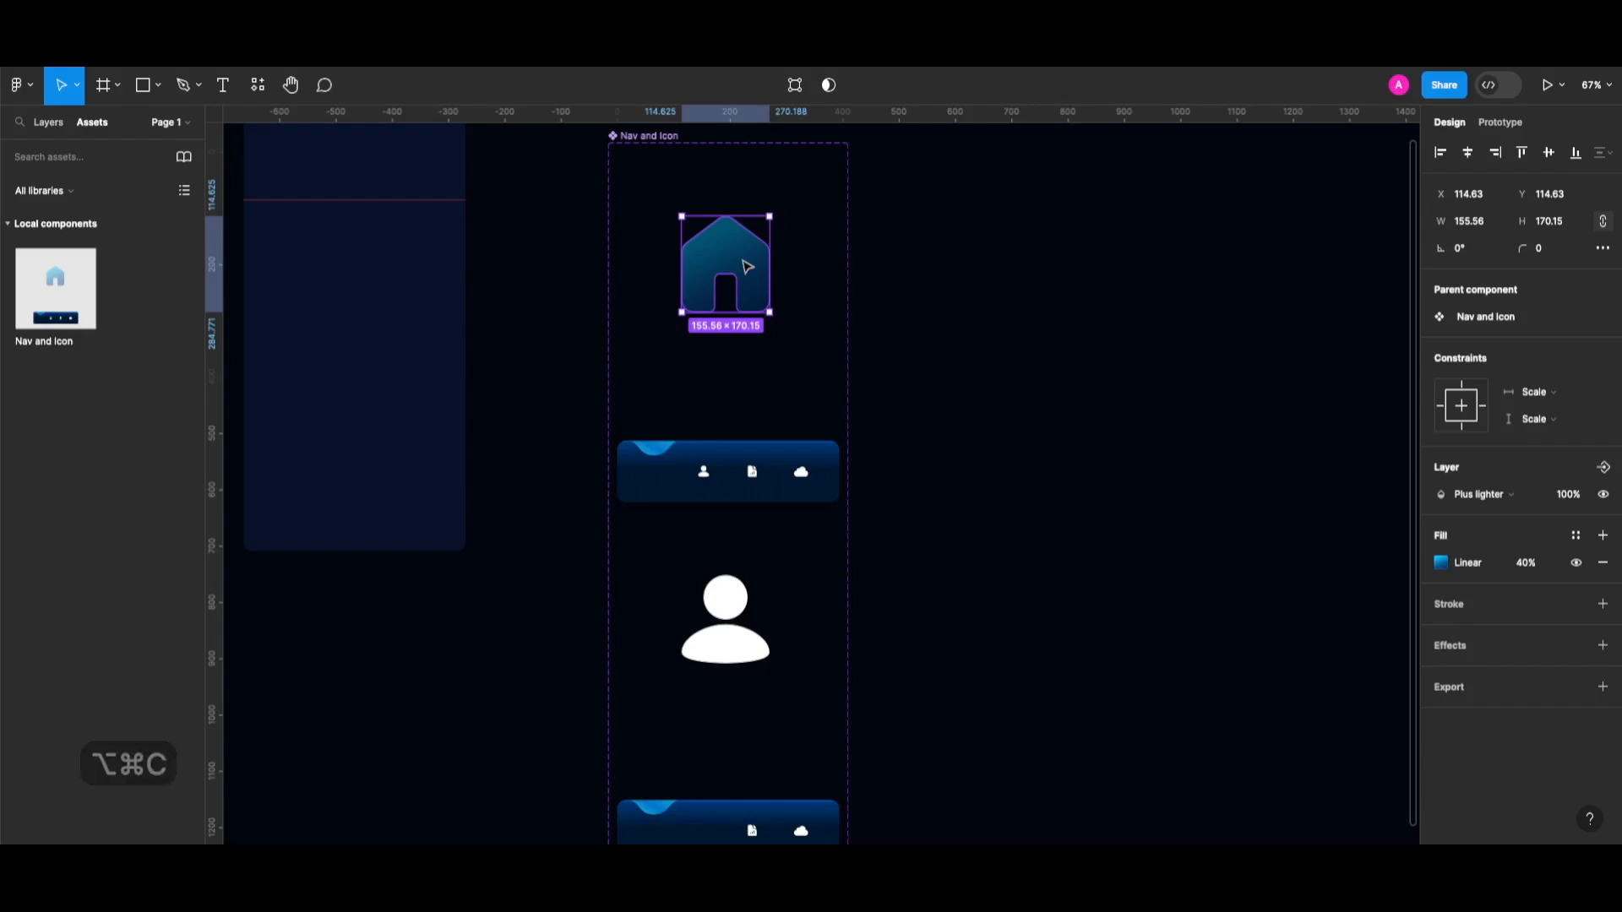
left_click(743, 649)
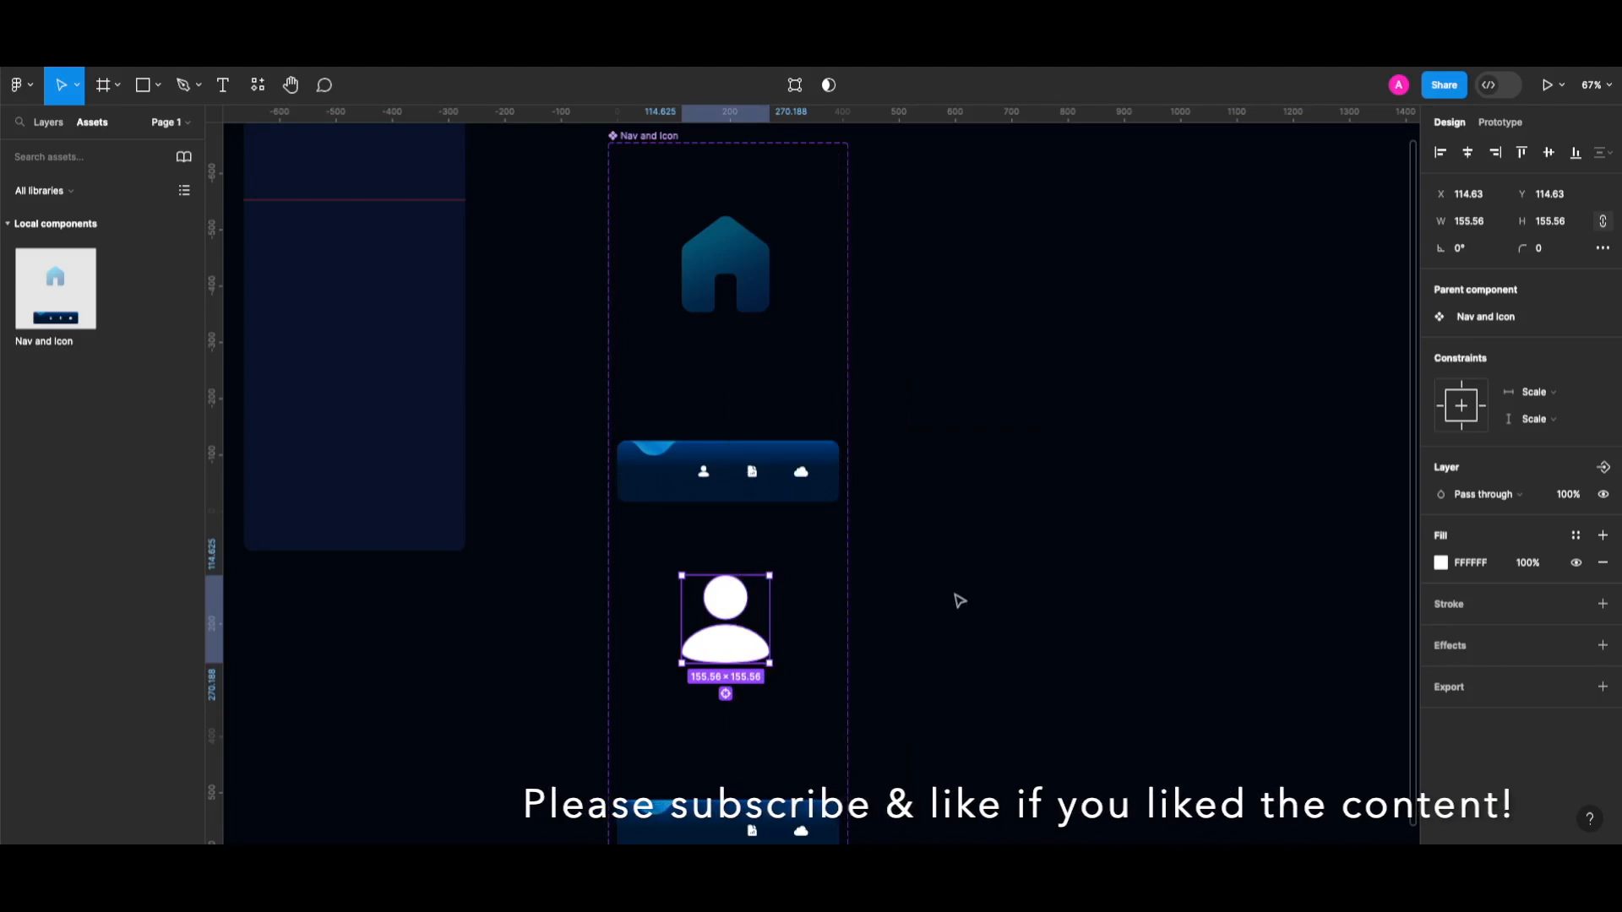
key("alt+super+v")
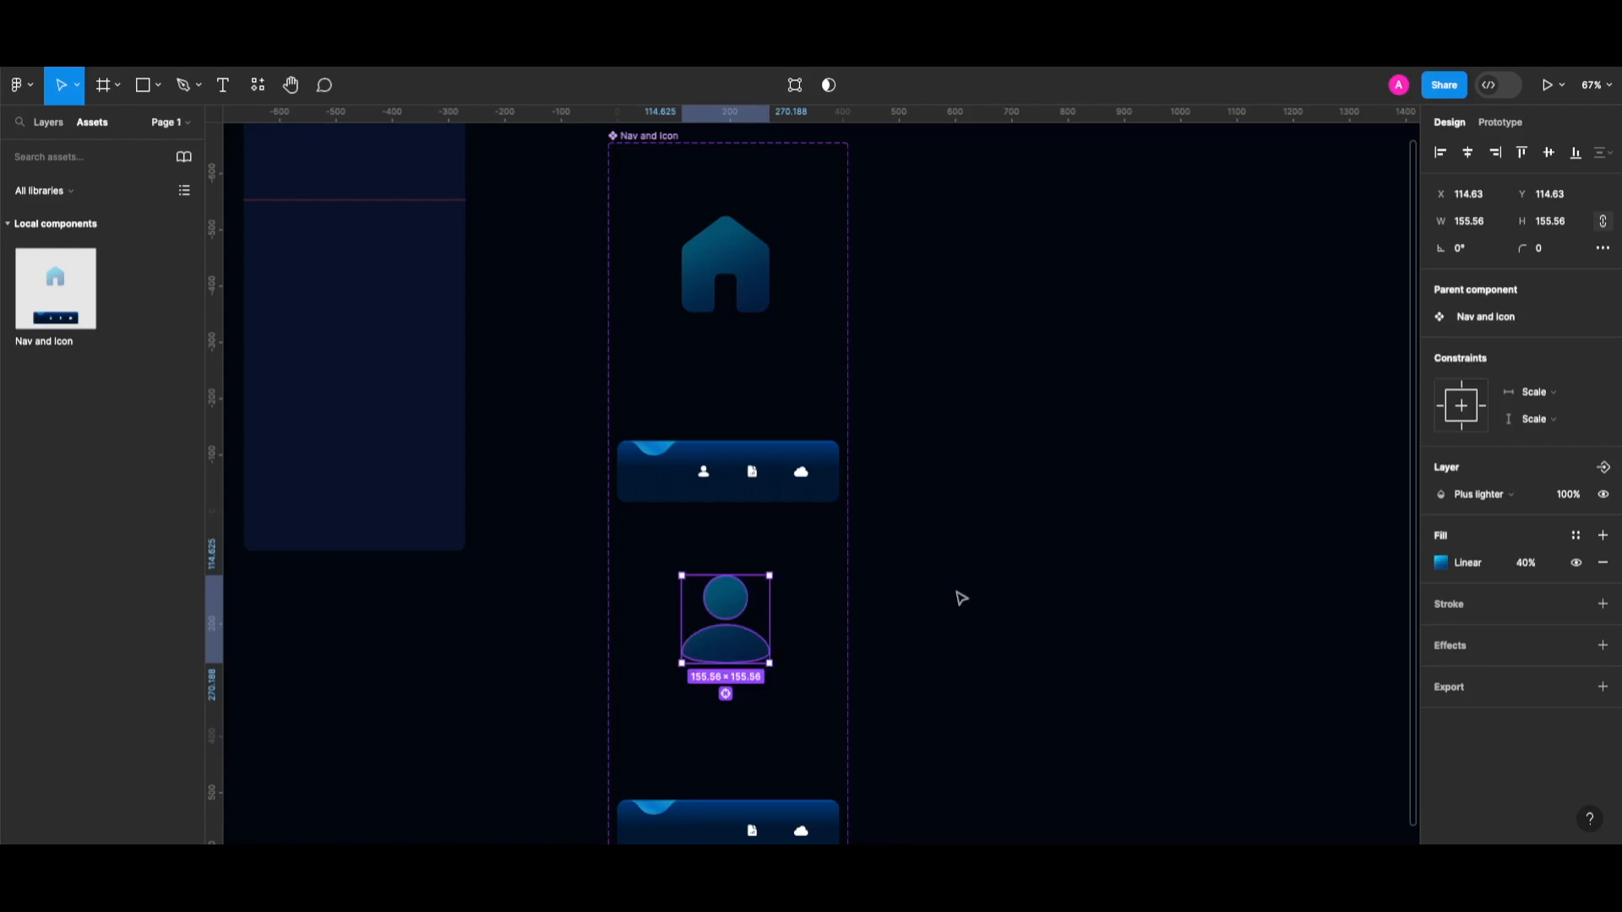
scroll(961, 598, "down", 2)
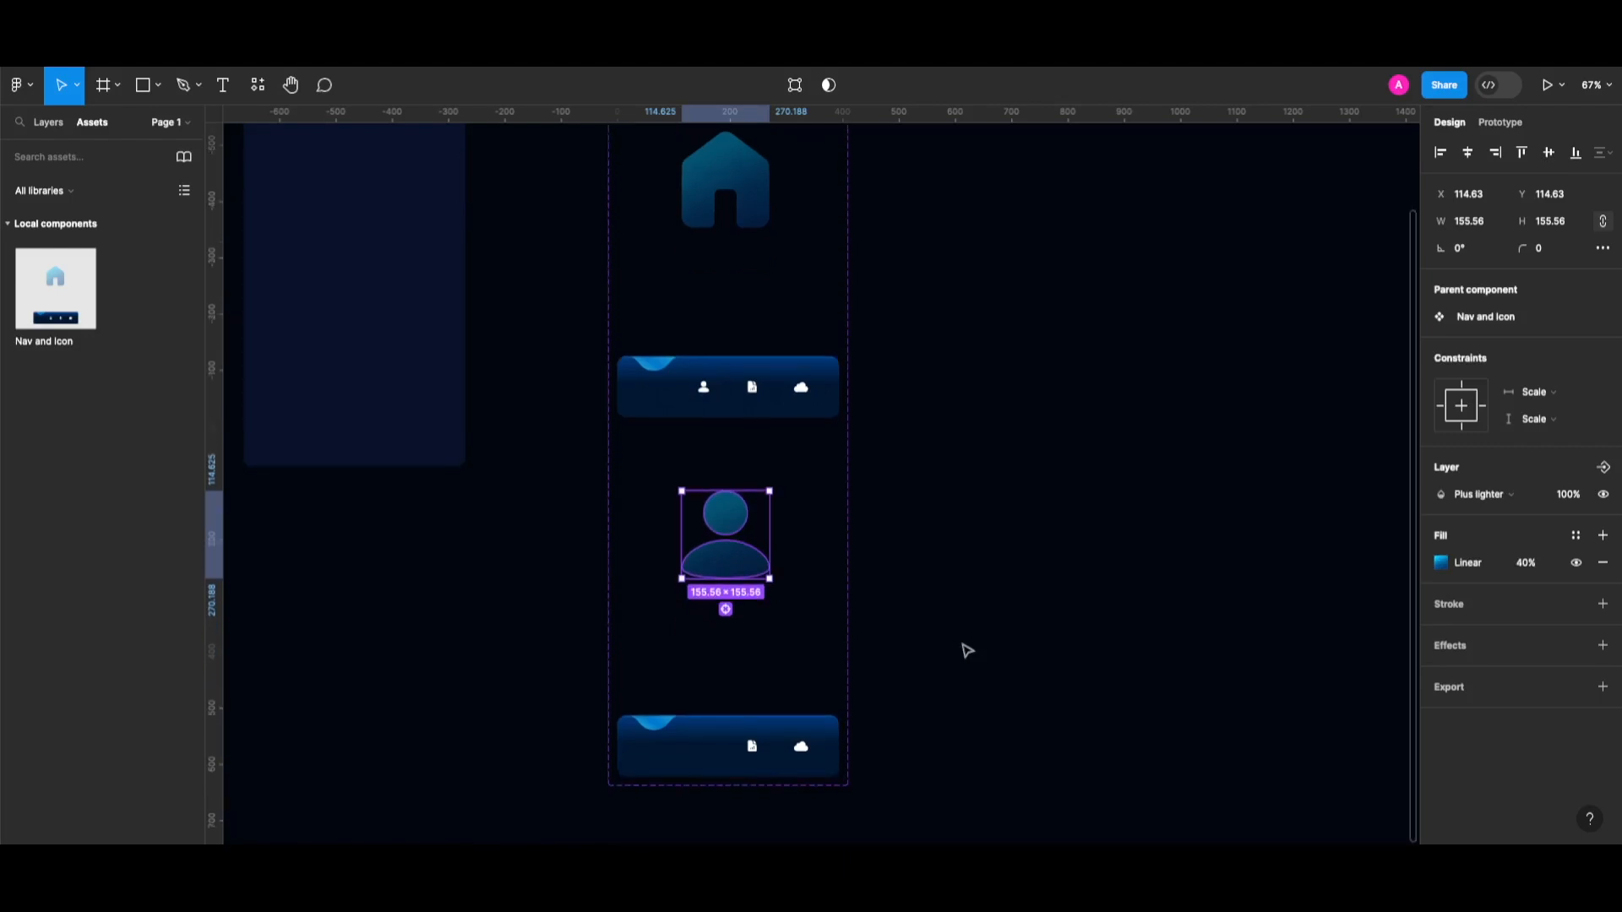
left_click(973, 446)
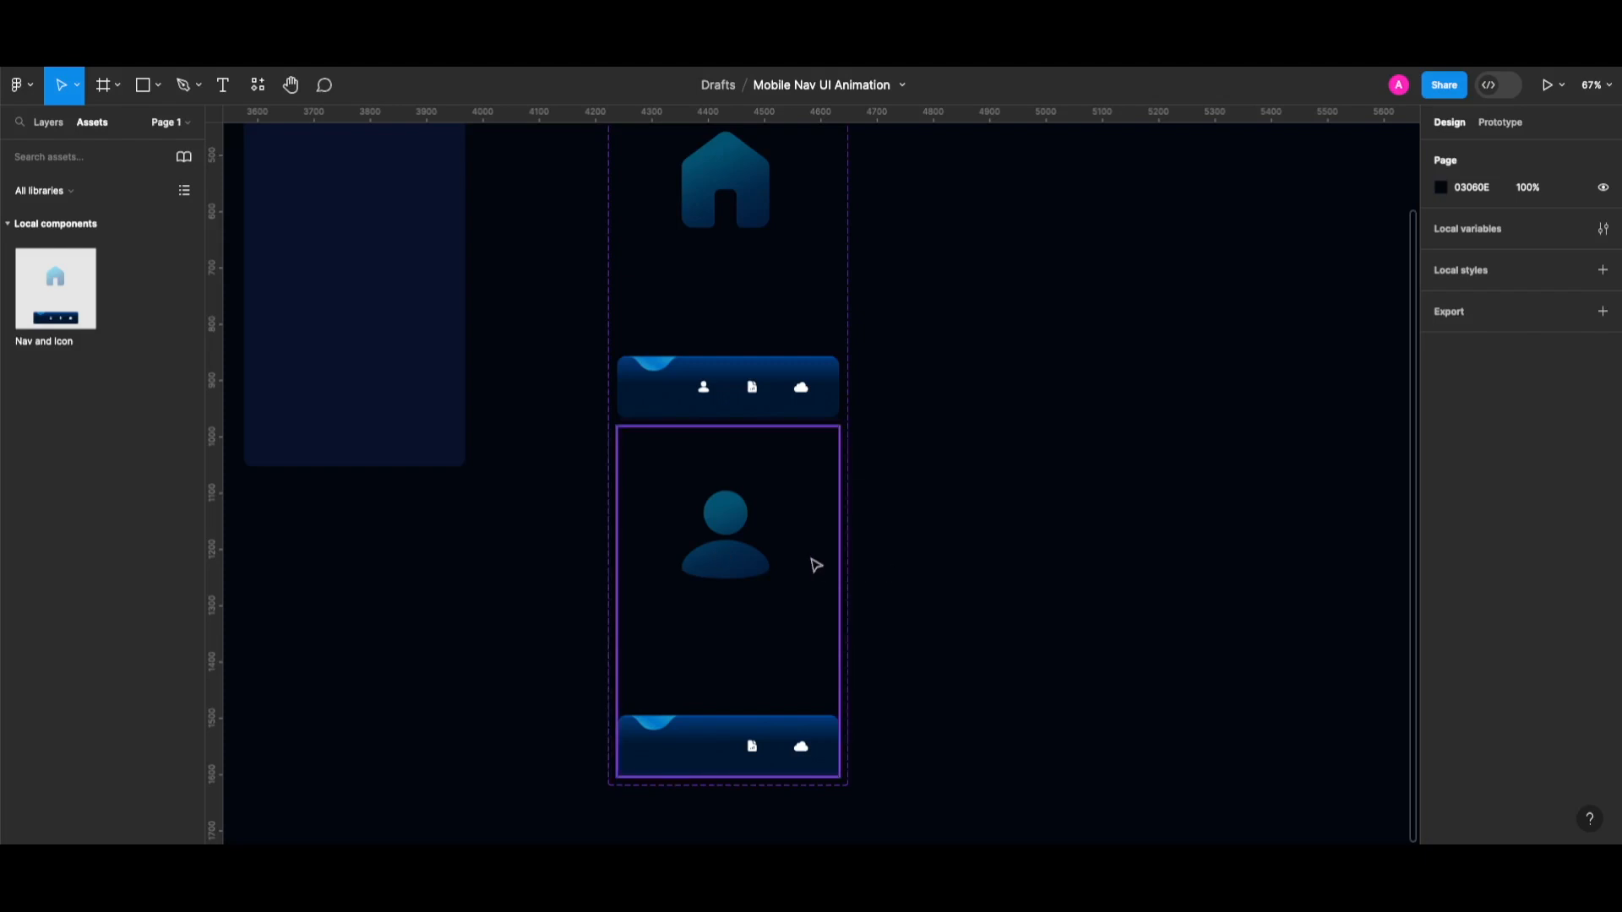
Move the active link indicator in the first variant's navigation bar to X 108, directly above the user icon
left_click(736, 568)
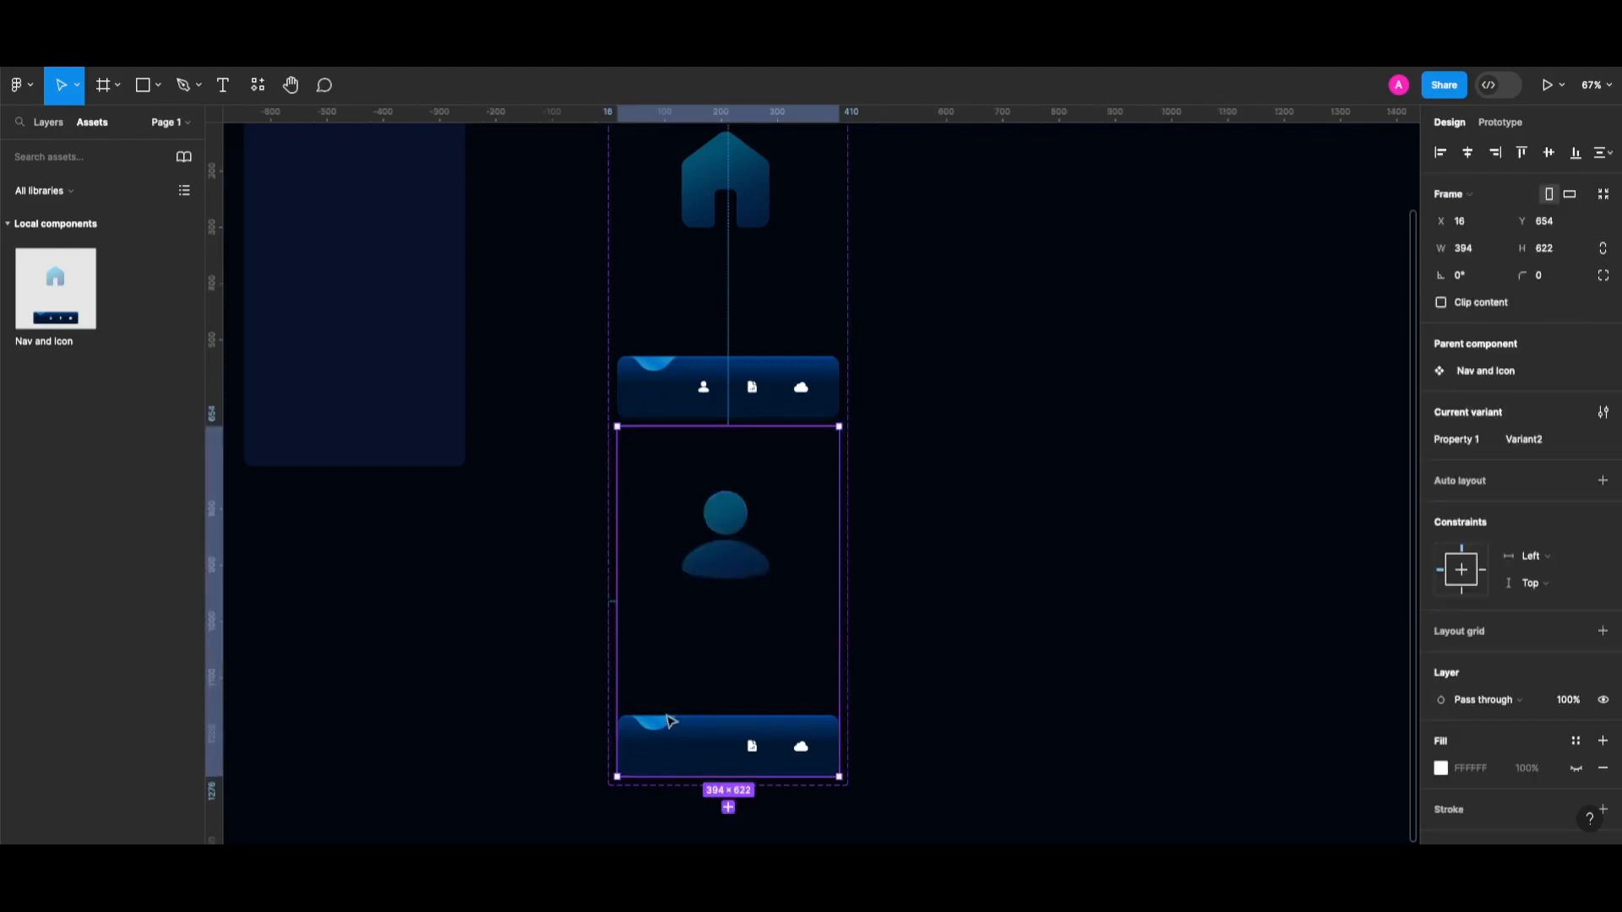
double_click(660, 368)
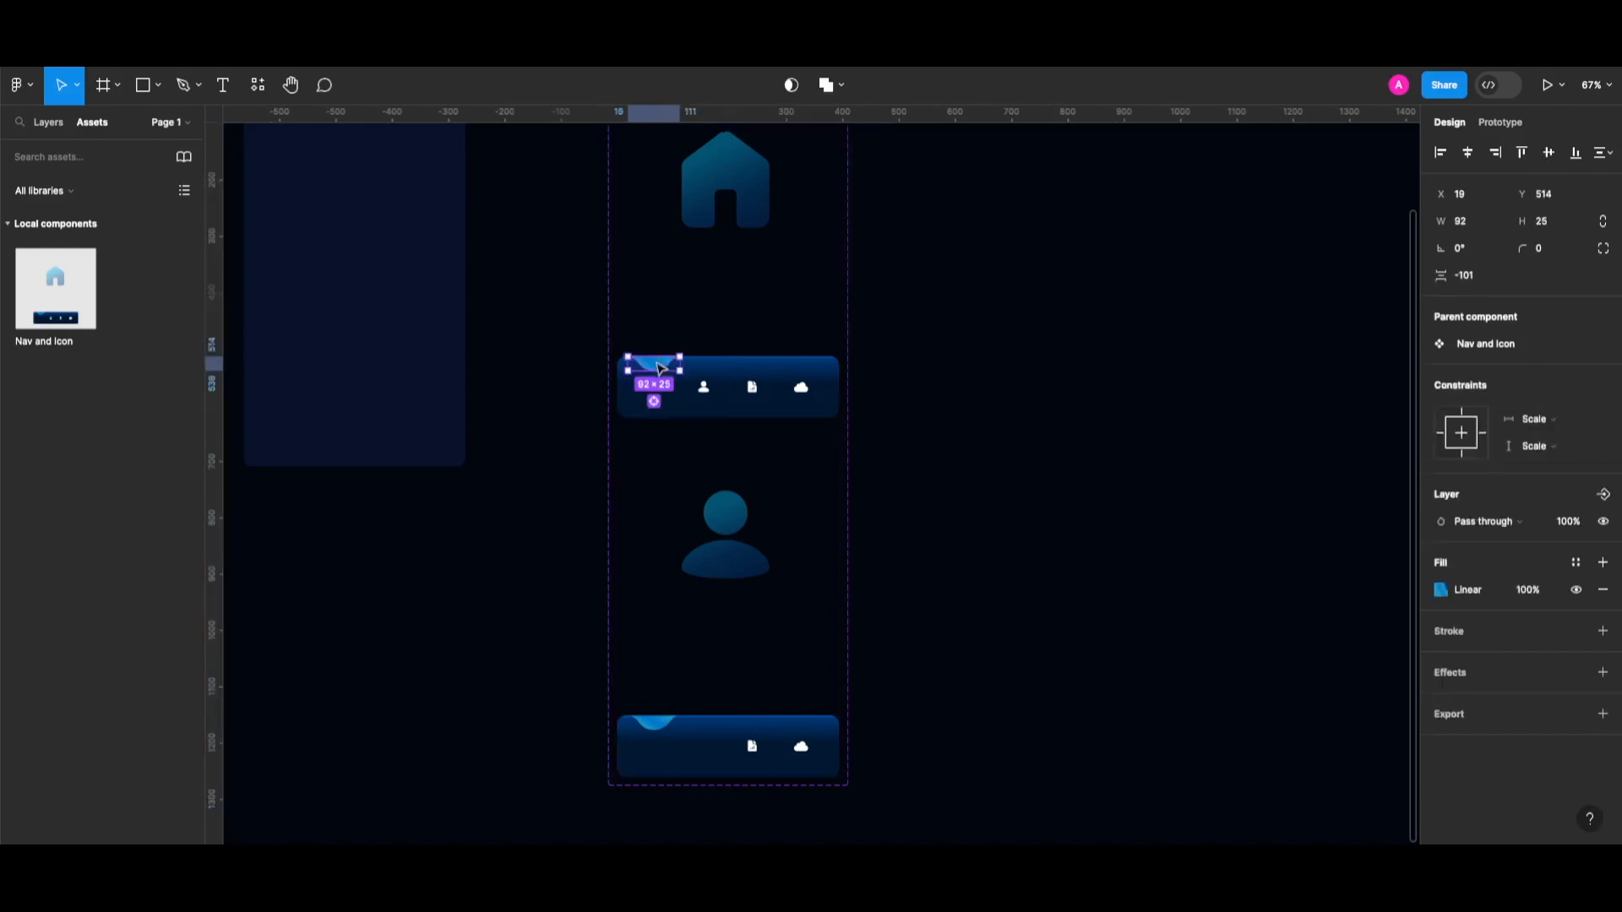
left_click_drag(660, 369, 705, 372)
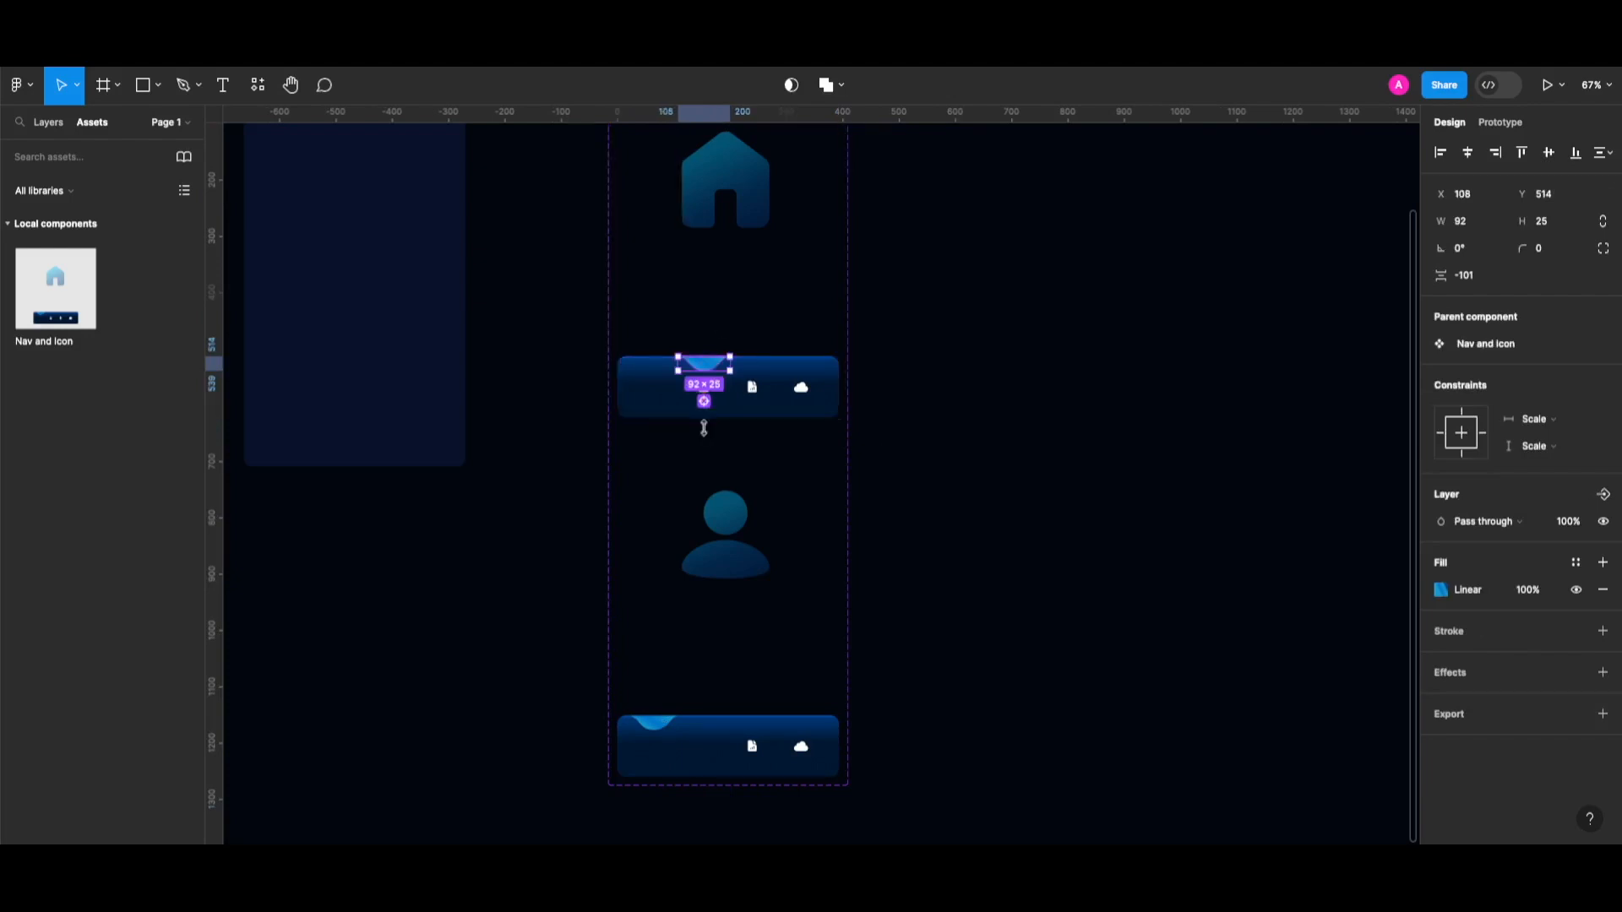
left_click(919, 473)
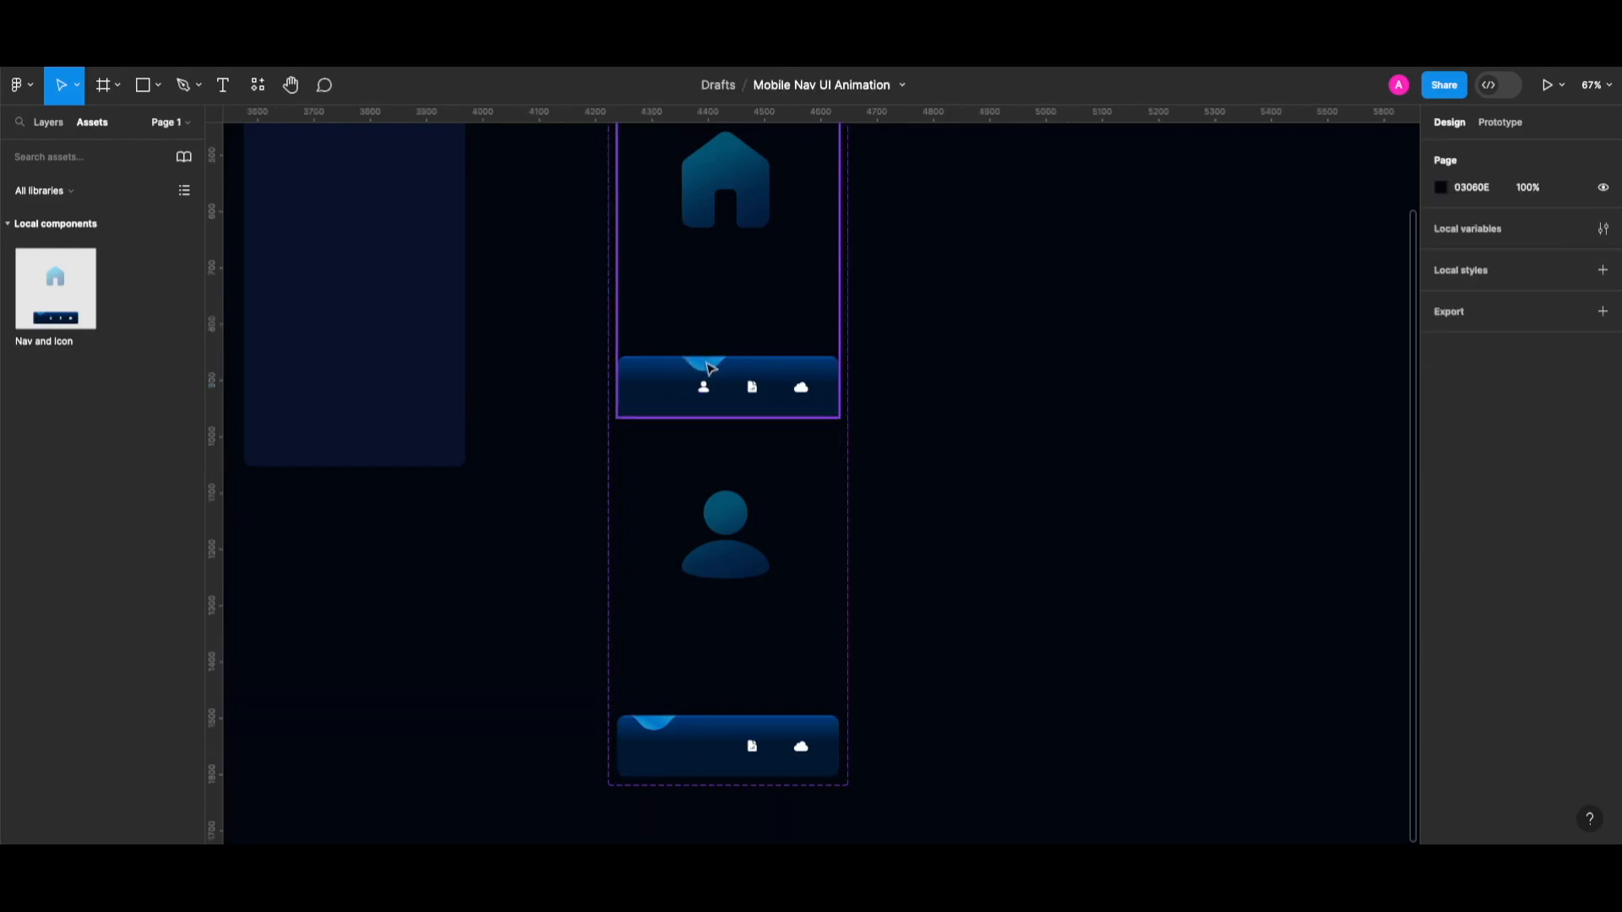
Copy the repositioned active link indicator from the first variant and undo its move in that variant
left_click(710, 368)
double_click(706, 365)
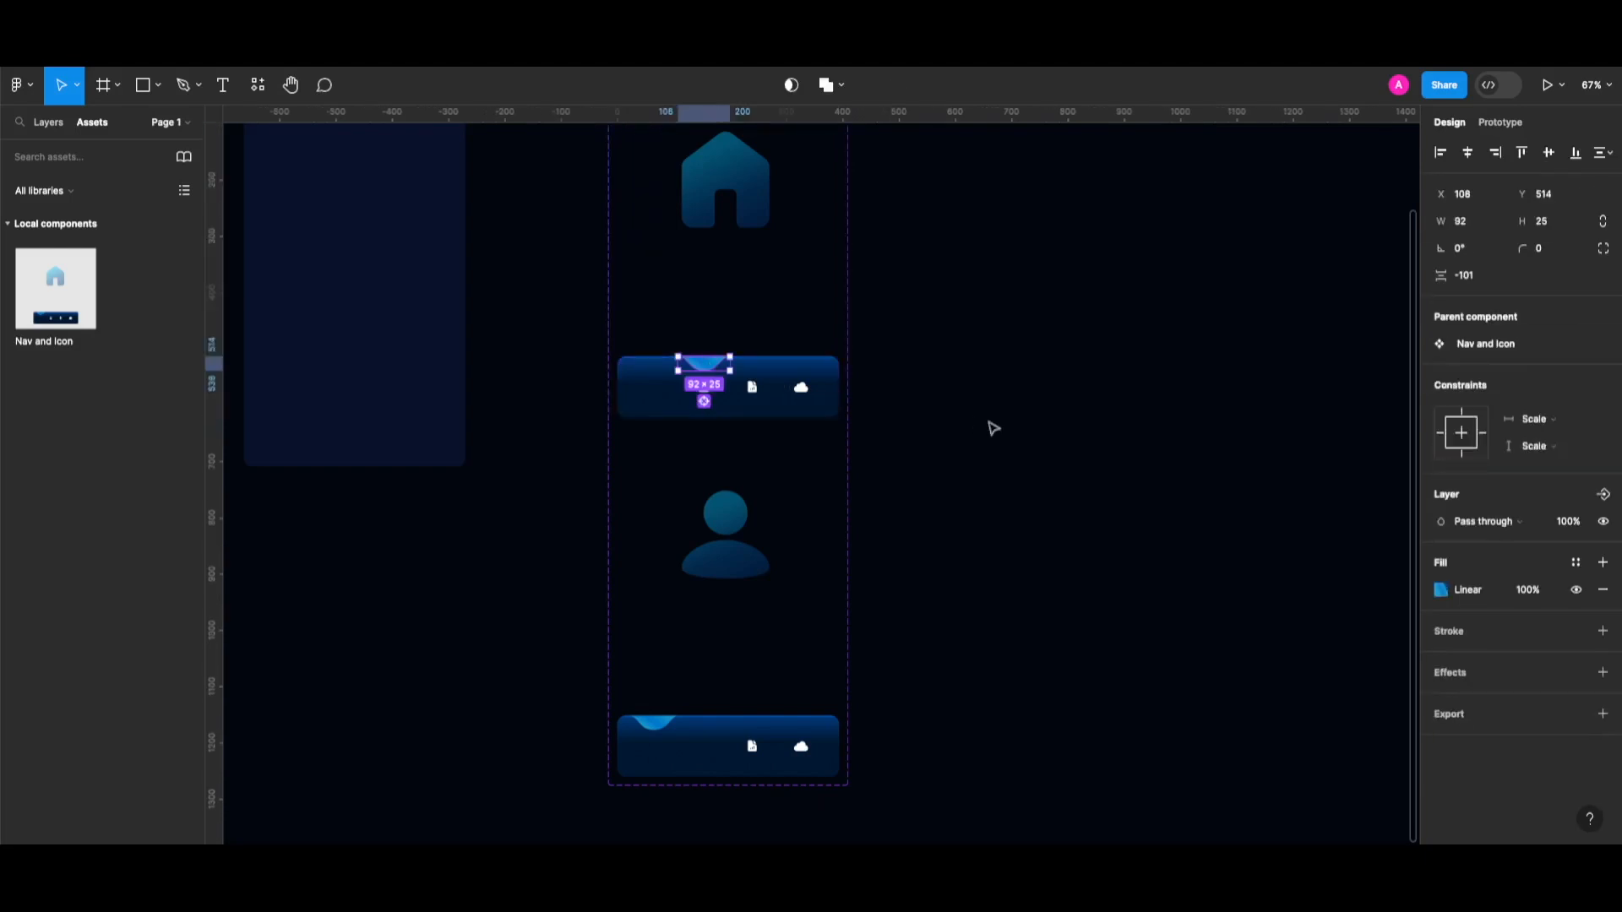
key("super+c")
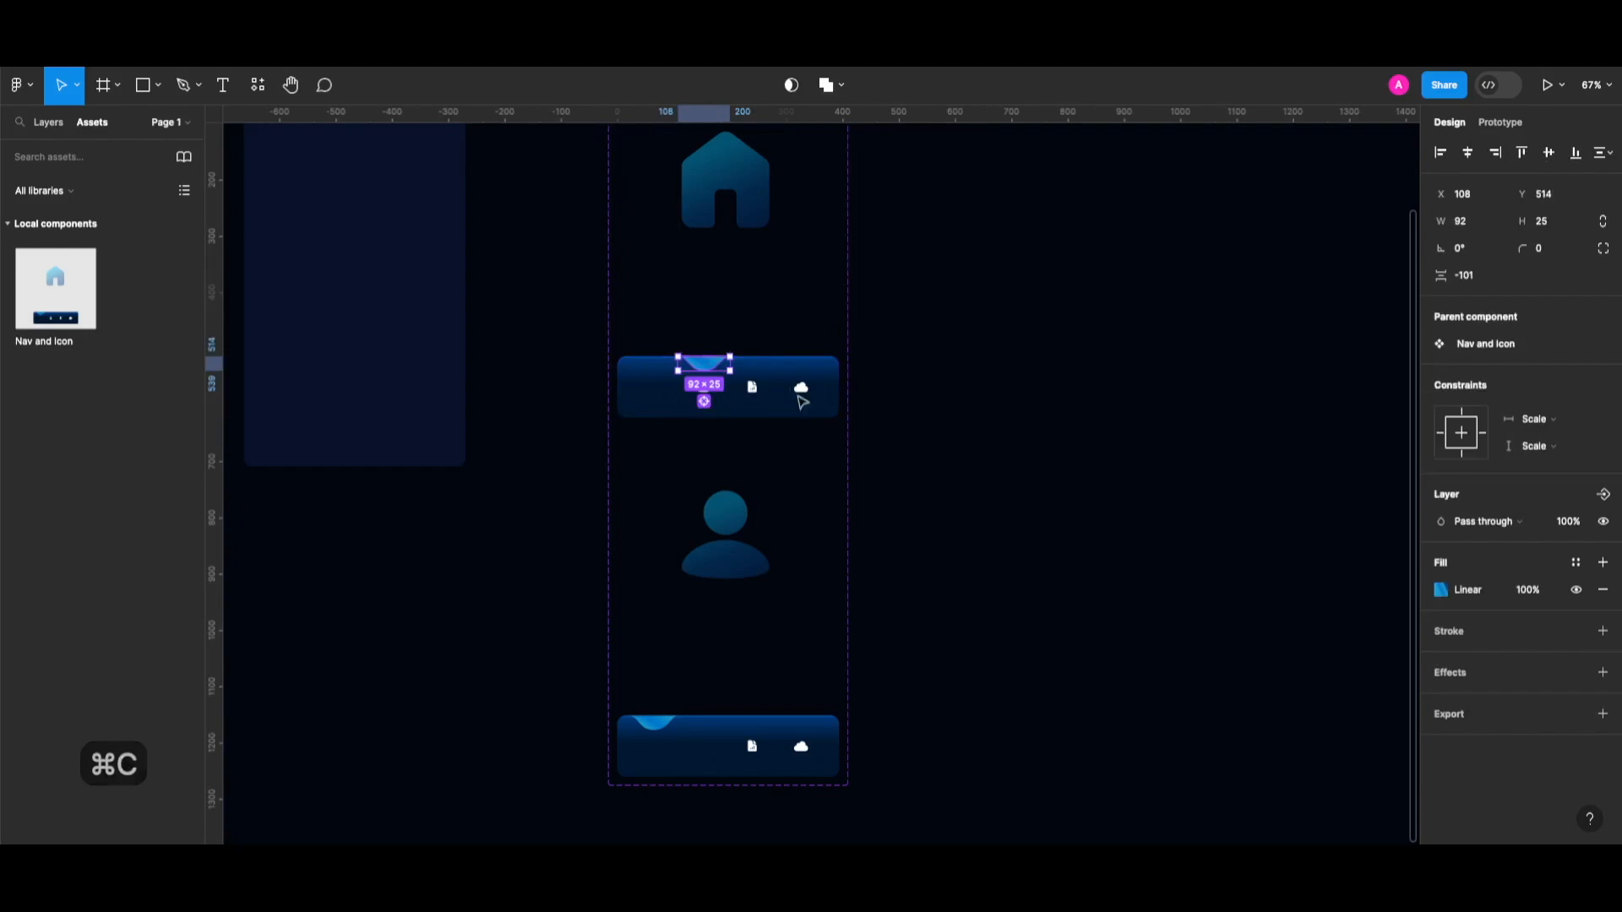
key("super+z")
key("super+z")
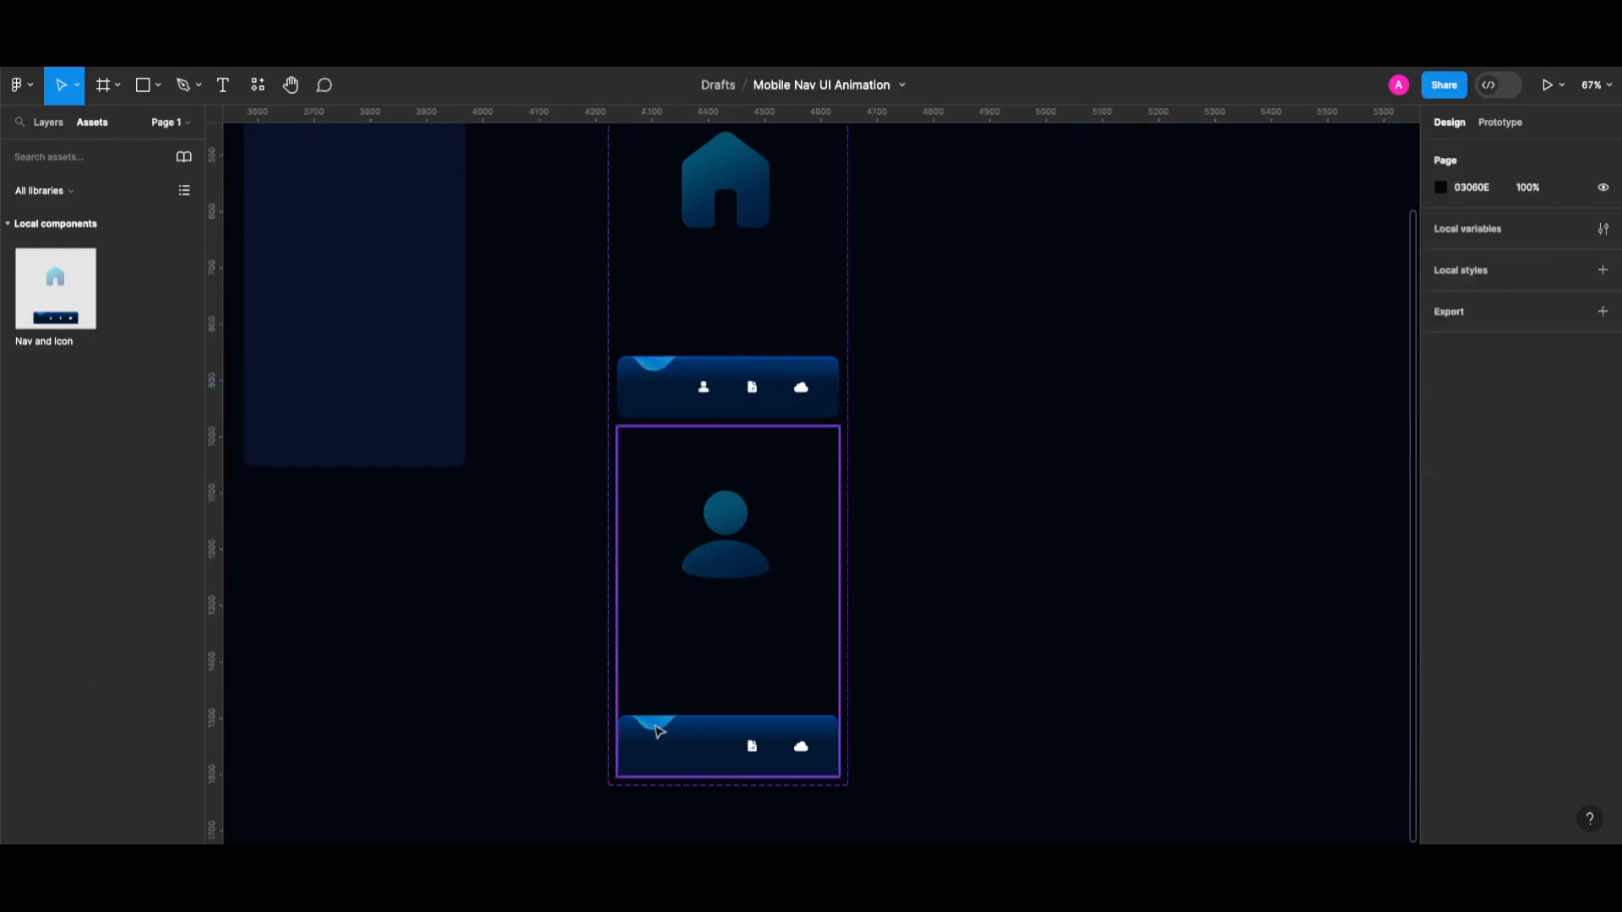
Delete the active link indicator from the second variant's navigation bar and select that variant
left_click(659, 729)
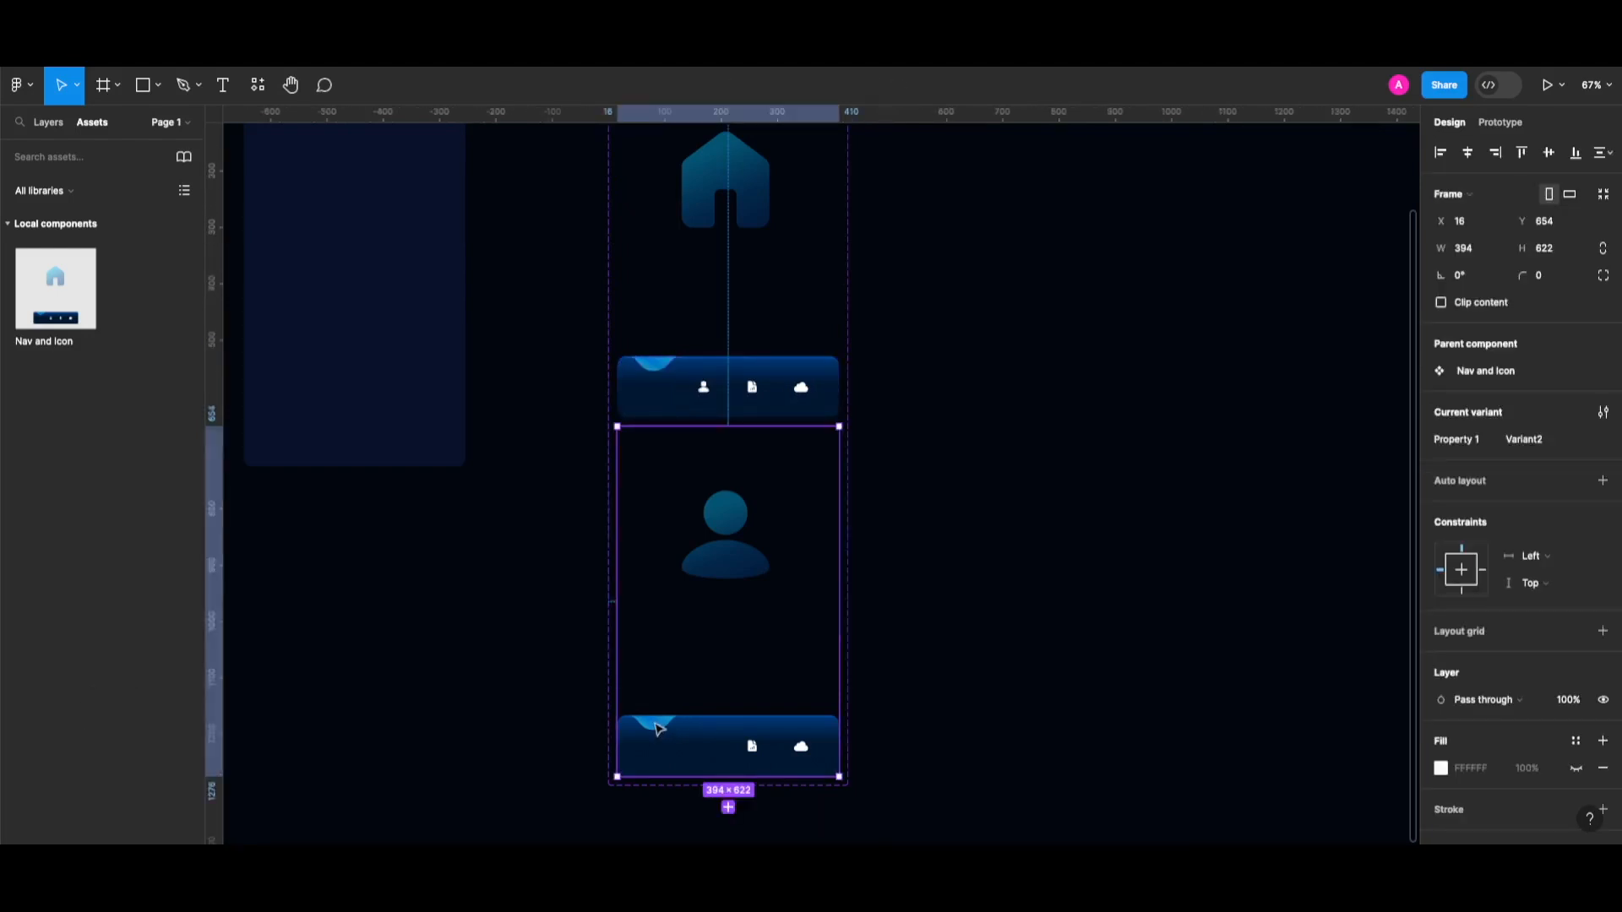
double_click(659, 729)
key("BackSpace")
scroll(666, 732, "down", 2)
left_click(666, 732)
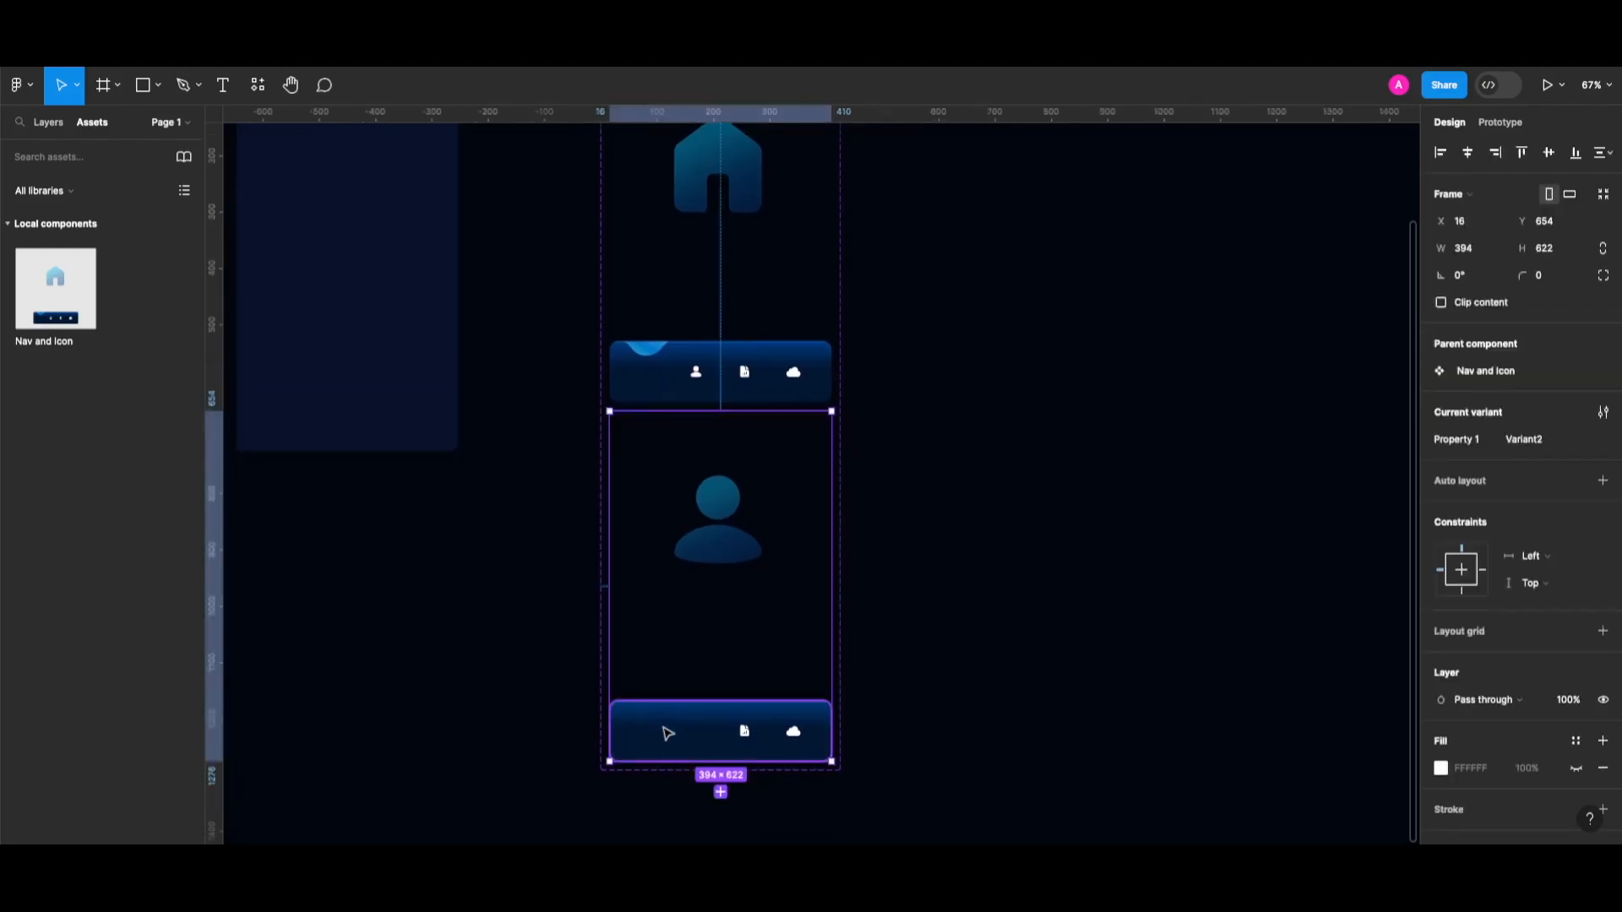
Paste the copied active link indicator into the second variant so it sits over the user position in its navigation bar
key("super+v")
left_click(1018, 683)
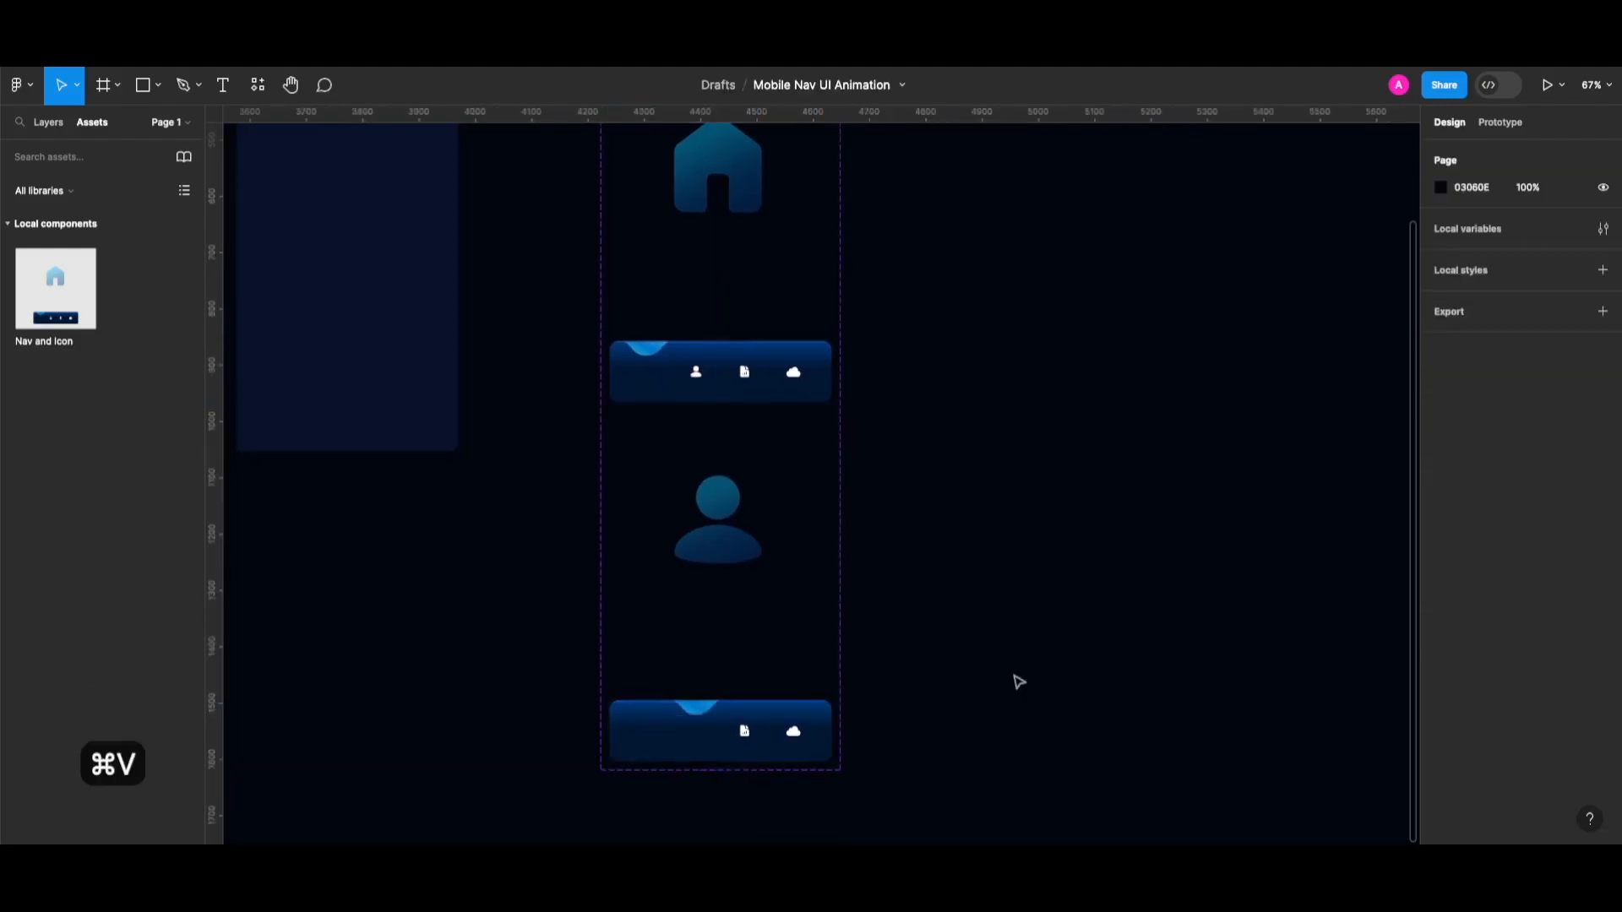
scroll(1018, 683, "up", 1)
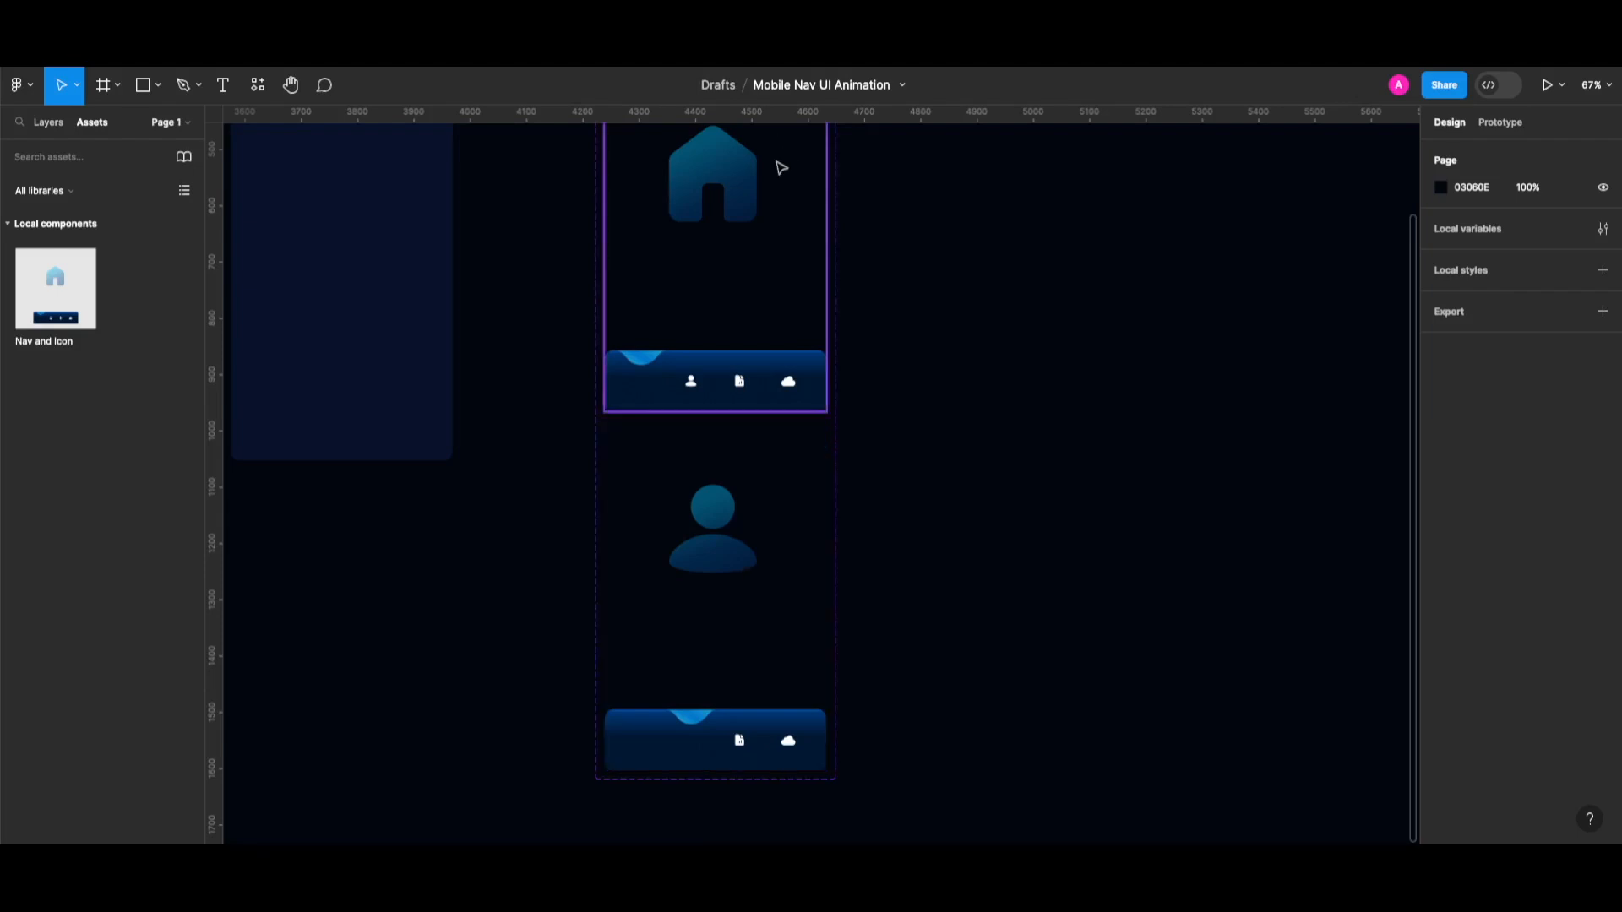
Copy the large home icon's frame in the first variant and paste a duplicate of it
left_click(747, 180)
scroll(745, 219, "up", 1)
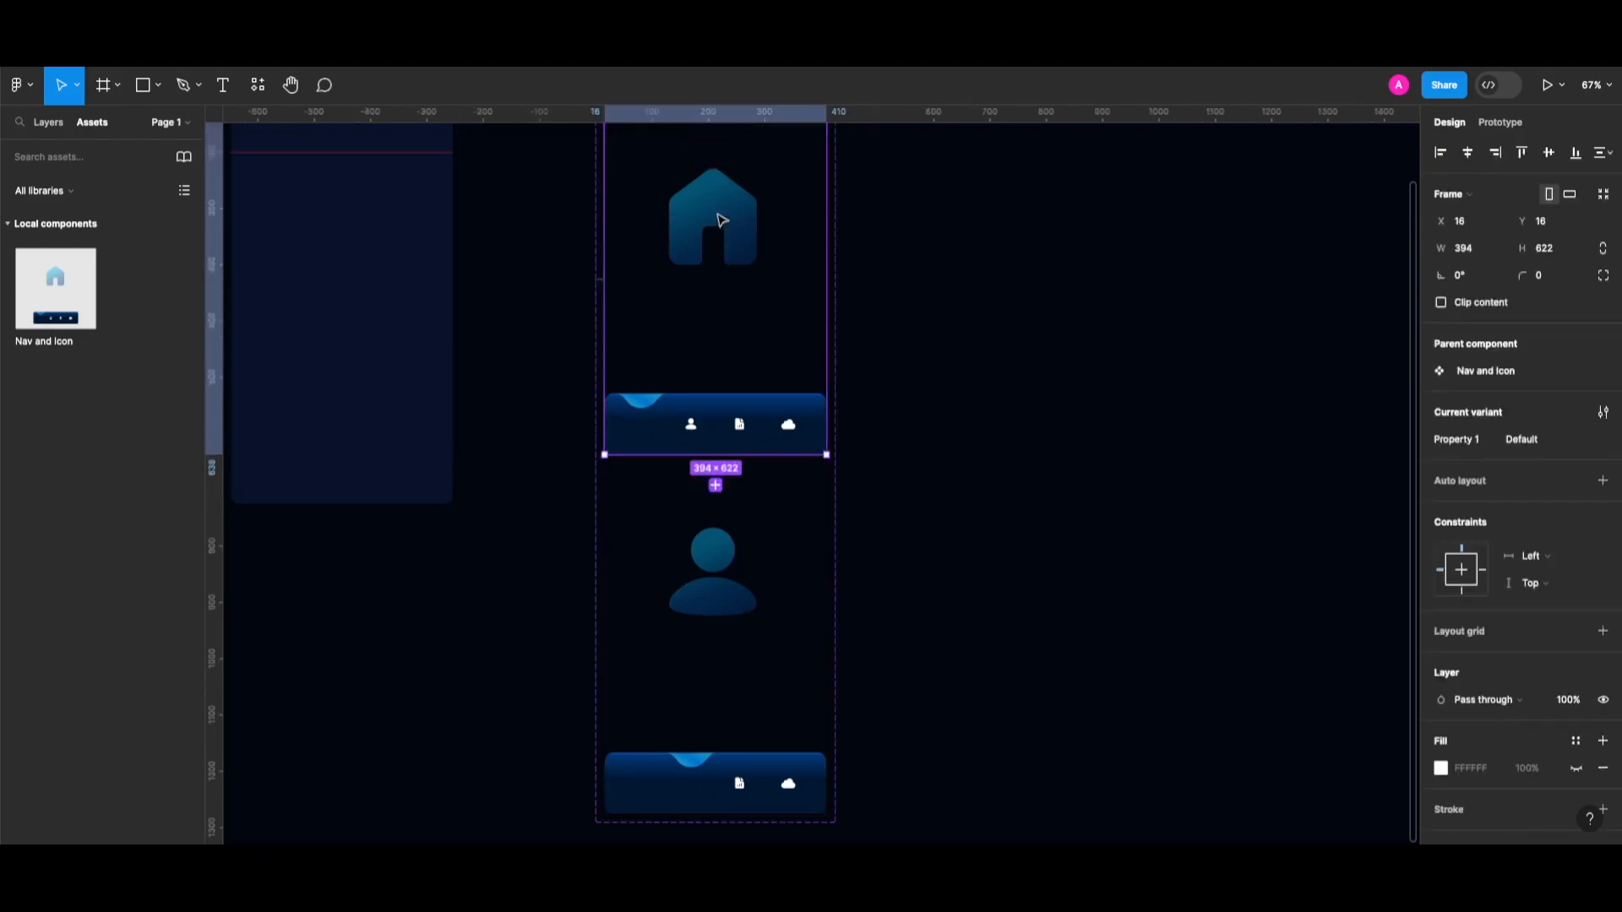
left_click(744, 234)
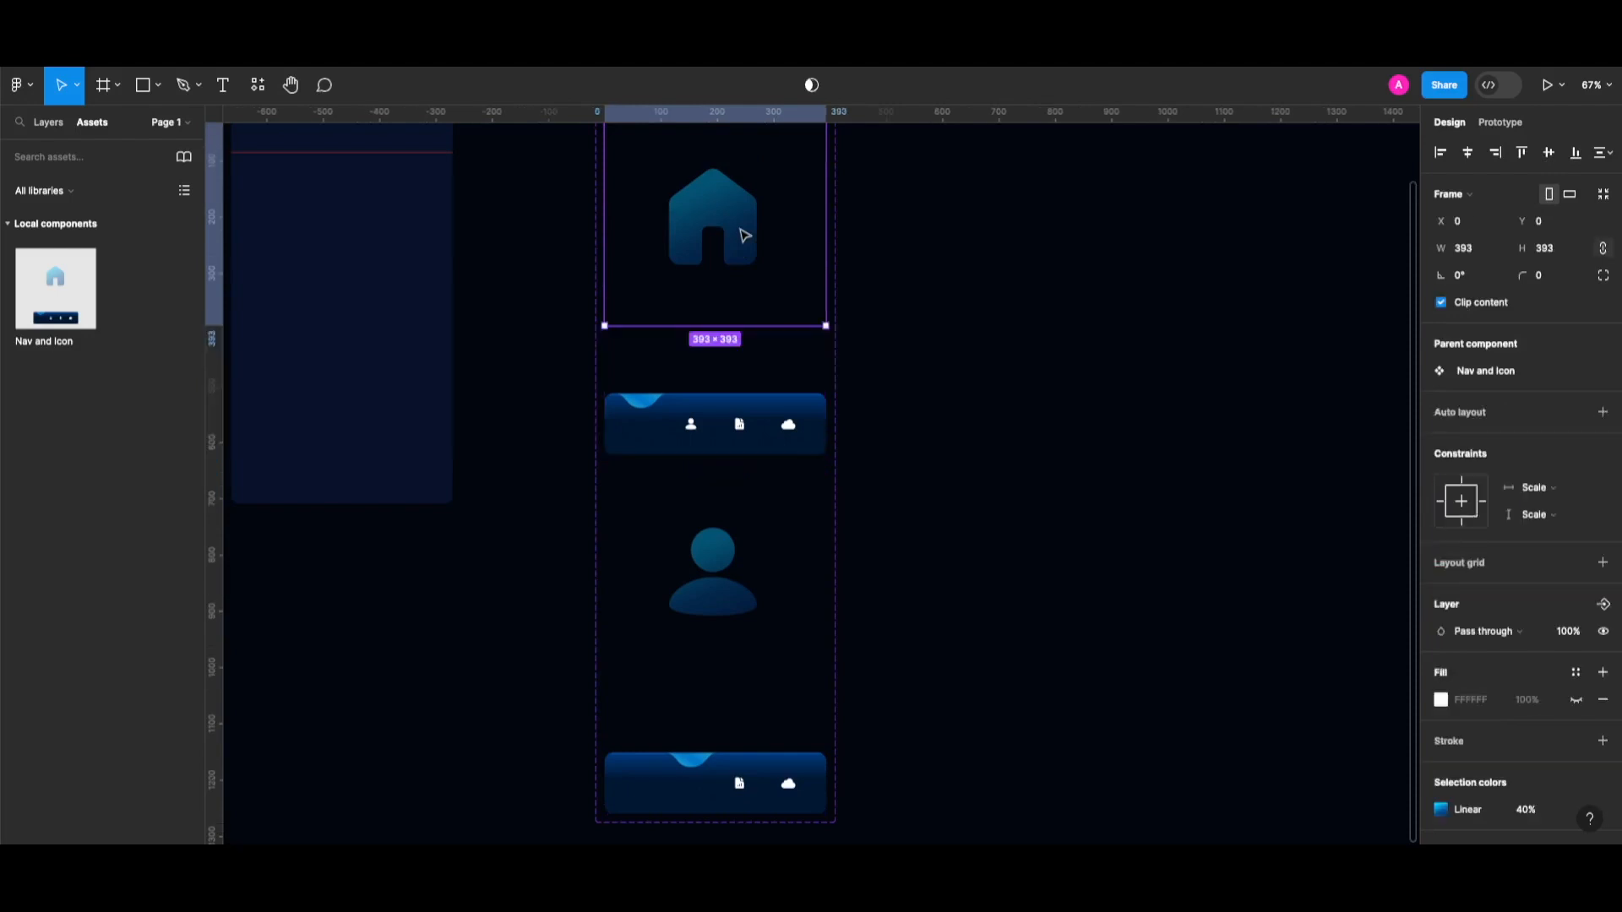
key("super+c")
key("Escape")
scroll(775, 438, "up", 1)
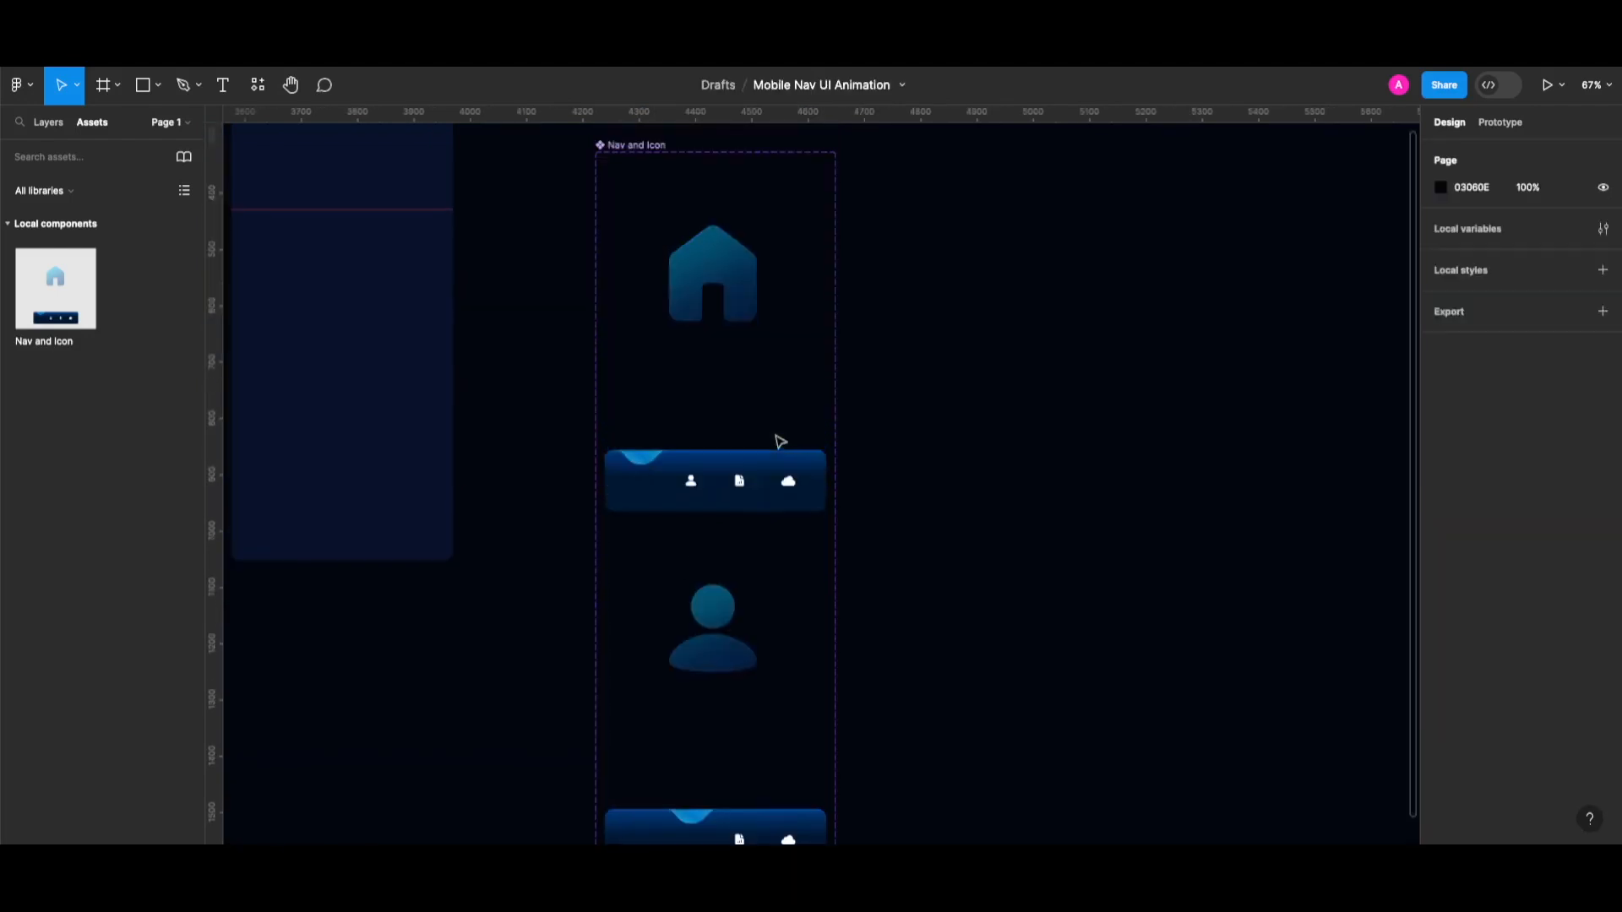
scroll(676, 824, "down", 2)
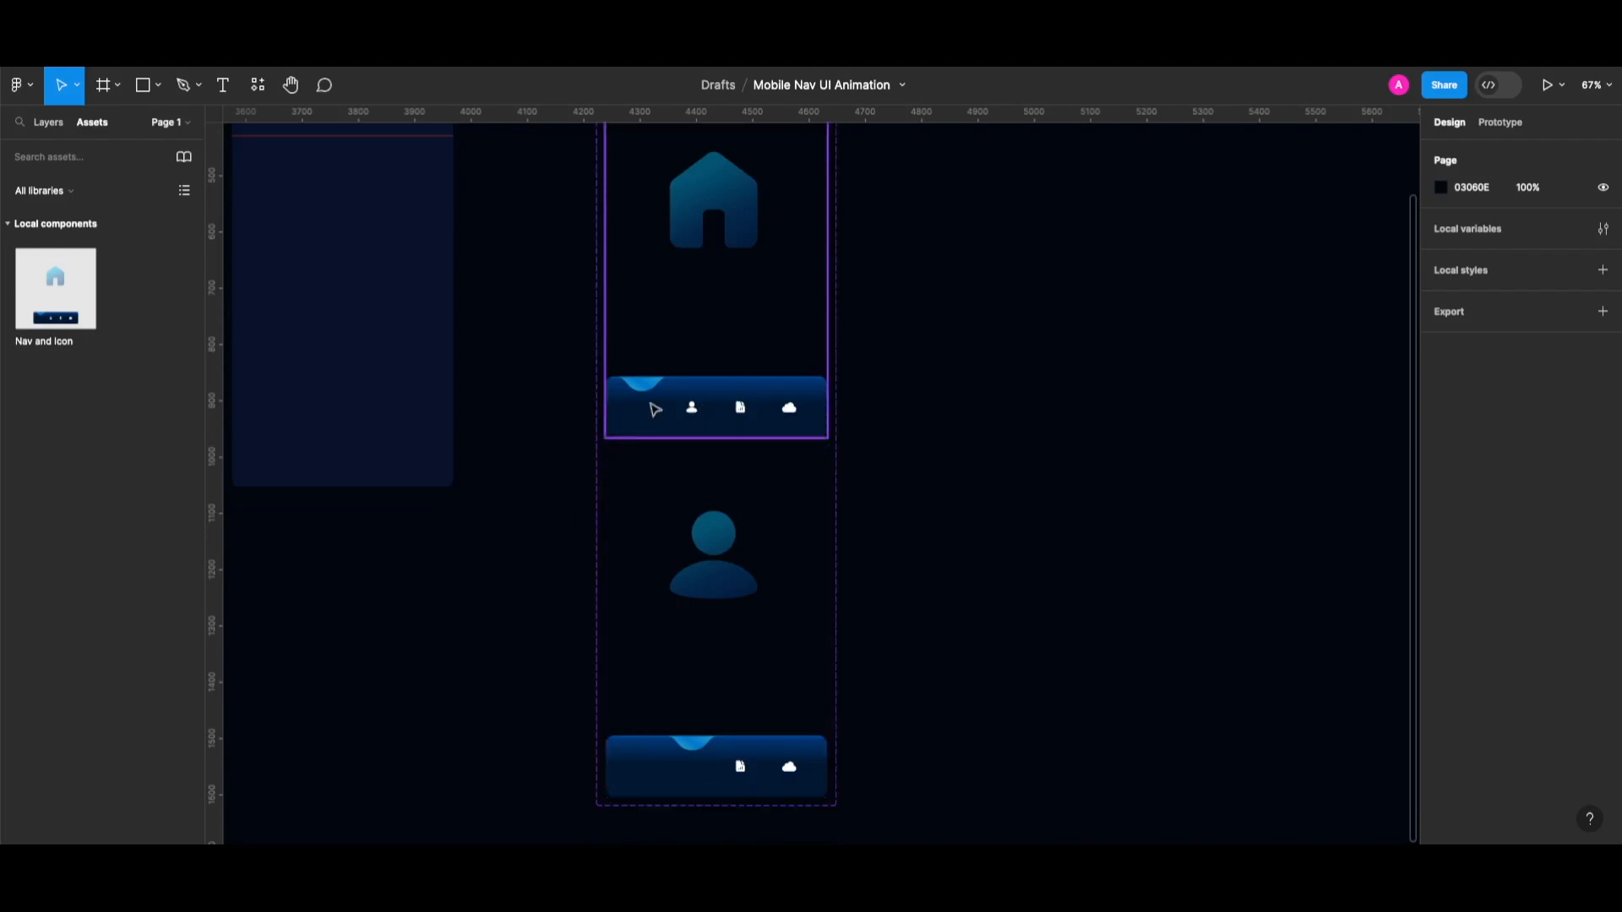
key("super+v")
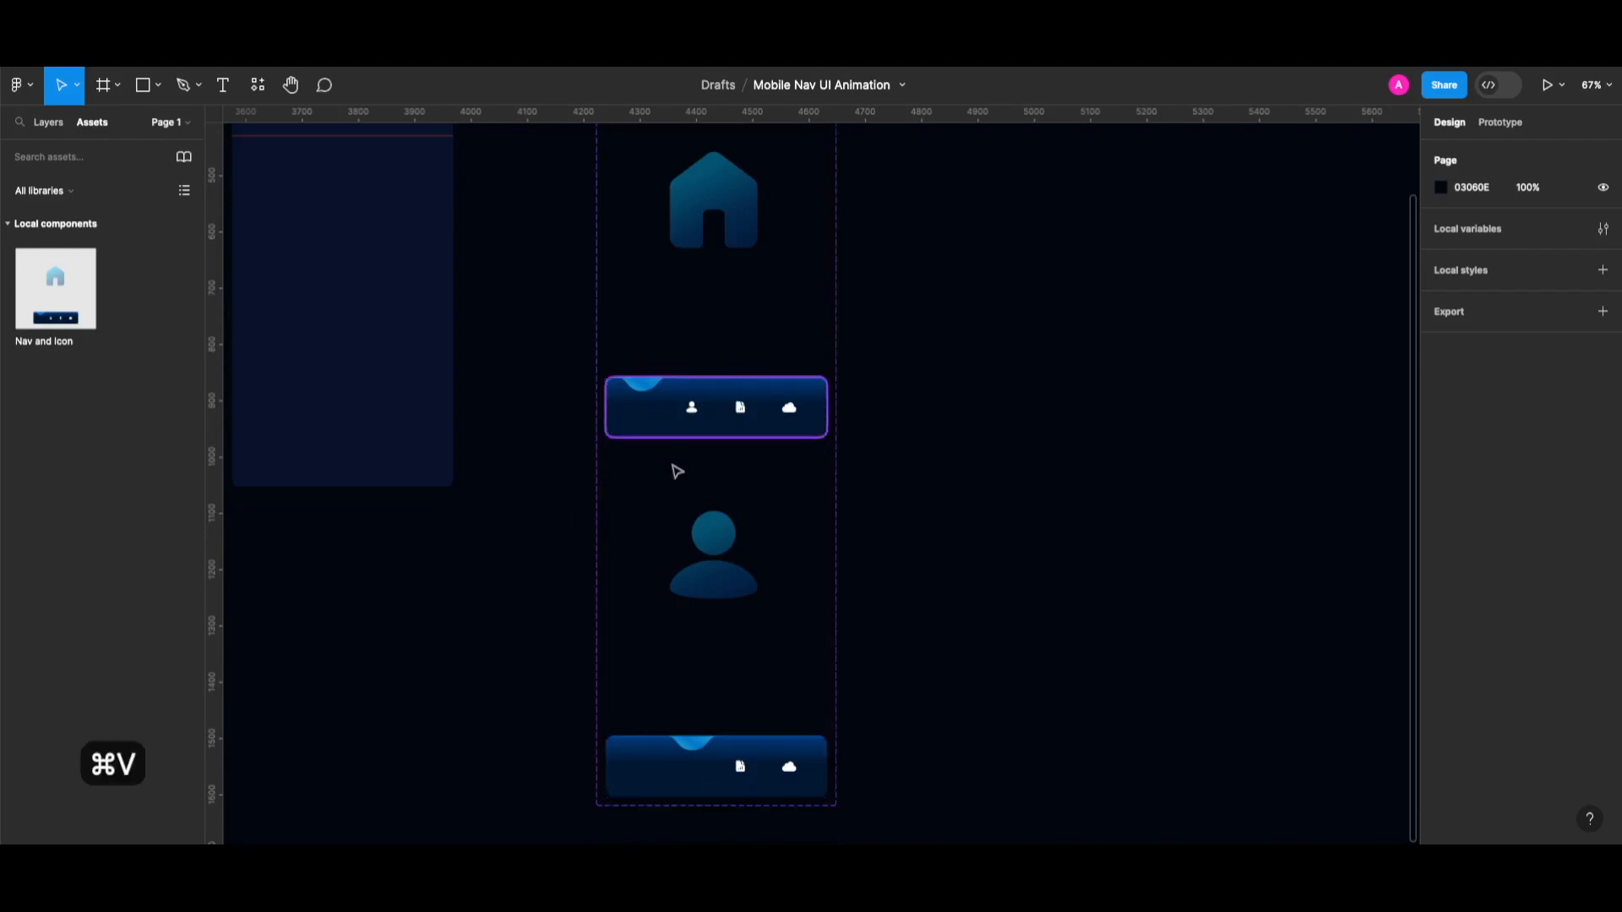
Resize the duplicated home icon frame to 48 × 48 and place it just above the first variant's navigation bar
left_click_drag(710, 207, 760, 605)
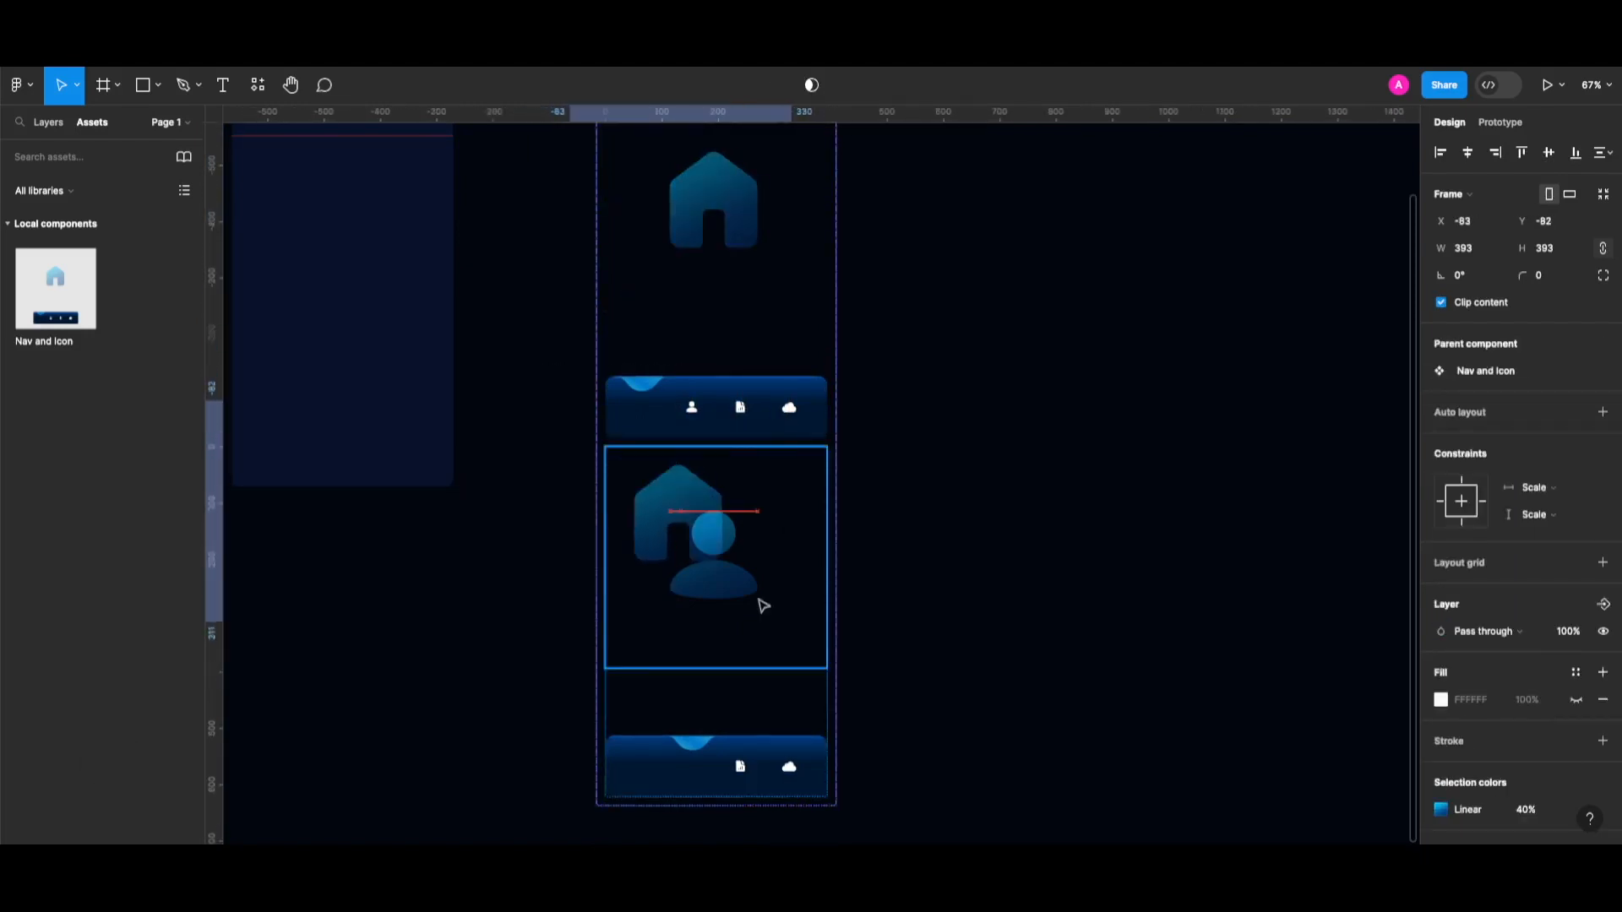
left_click(1462, 248)
type("48")
key("Return")
left_click(593, 201)
left_click_drag(655, 333, 665, 334)
Copy the white user icon vector's properties from the first variant's navigation bar and paste them onto the small home icon vector
double_click(693, 411)
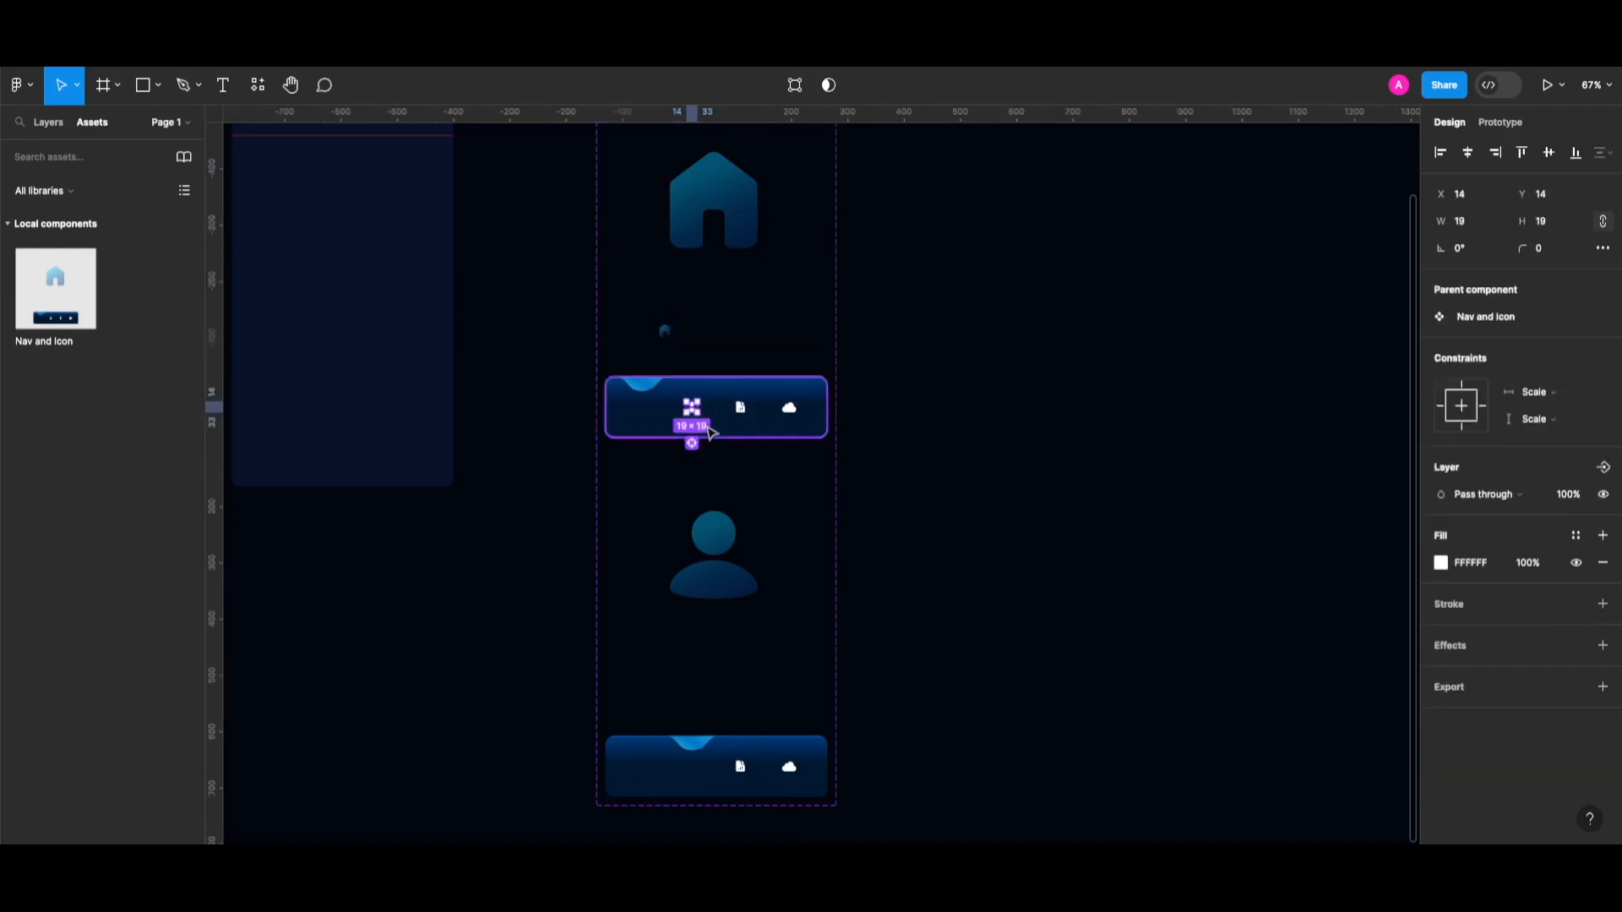
key("alt+super+c")
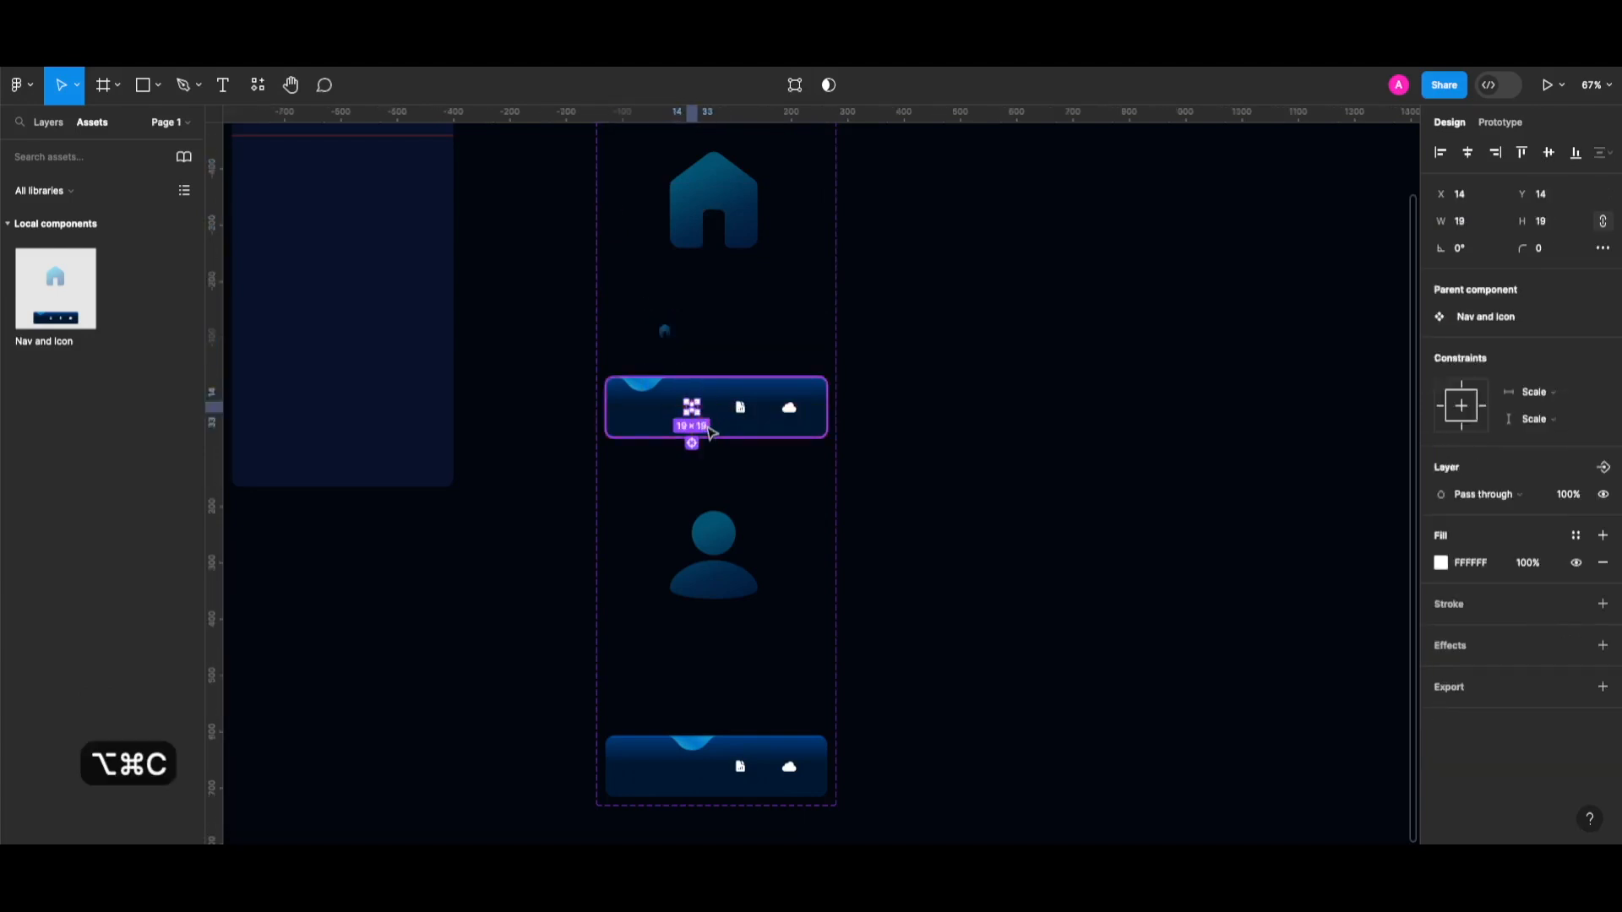
left_click(666, 332)
key("alt+super+v")
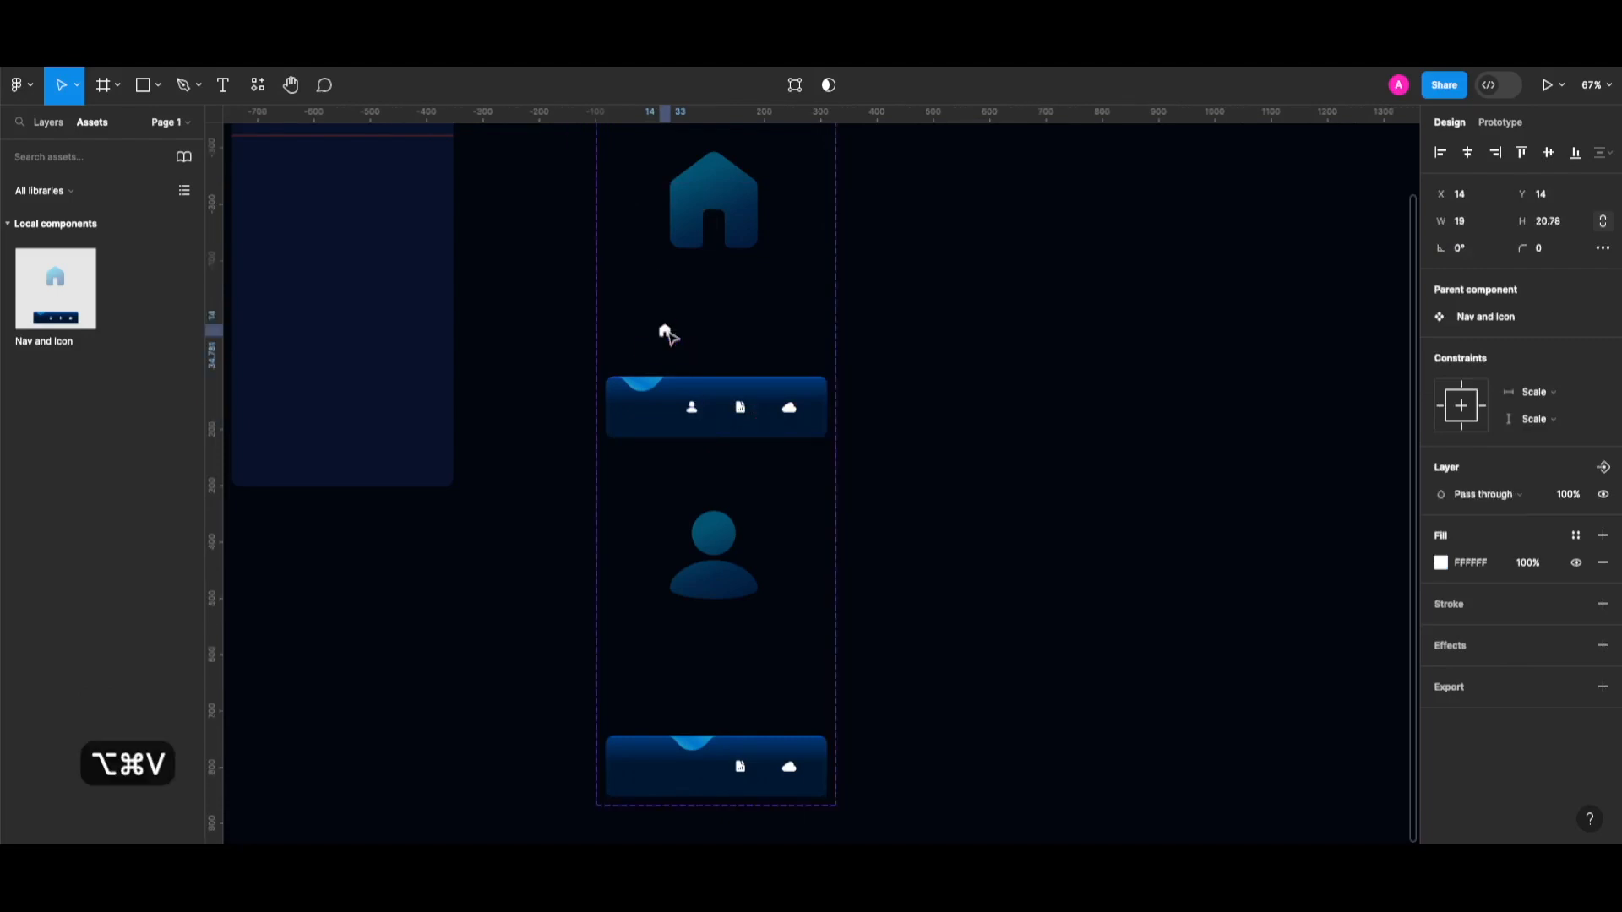
left_click(902, 321)
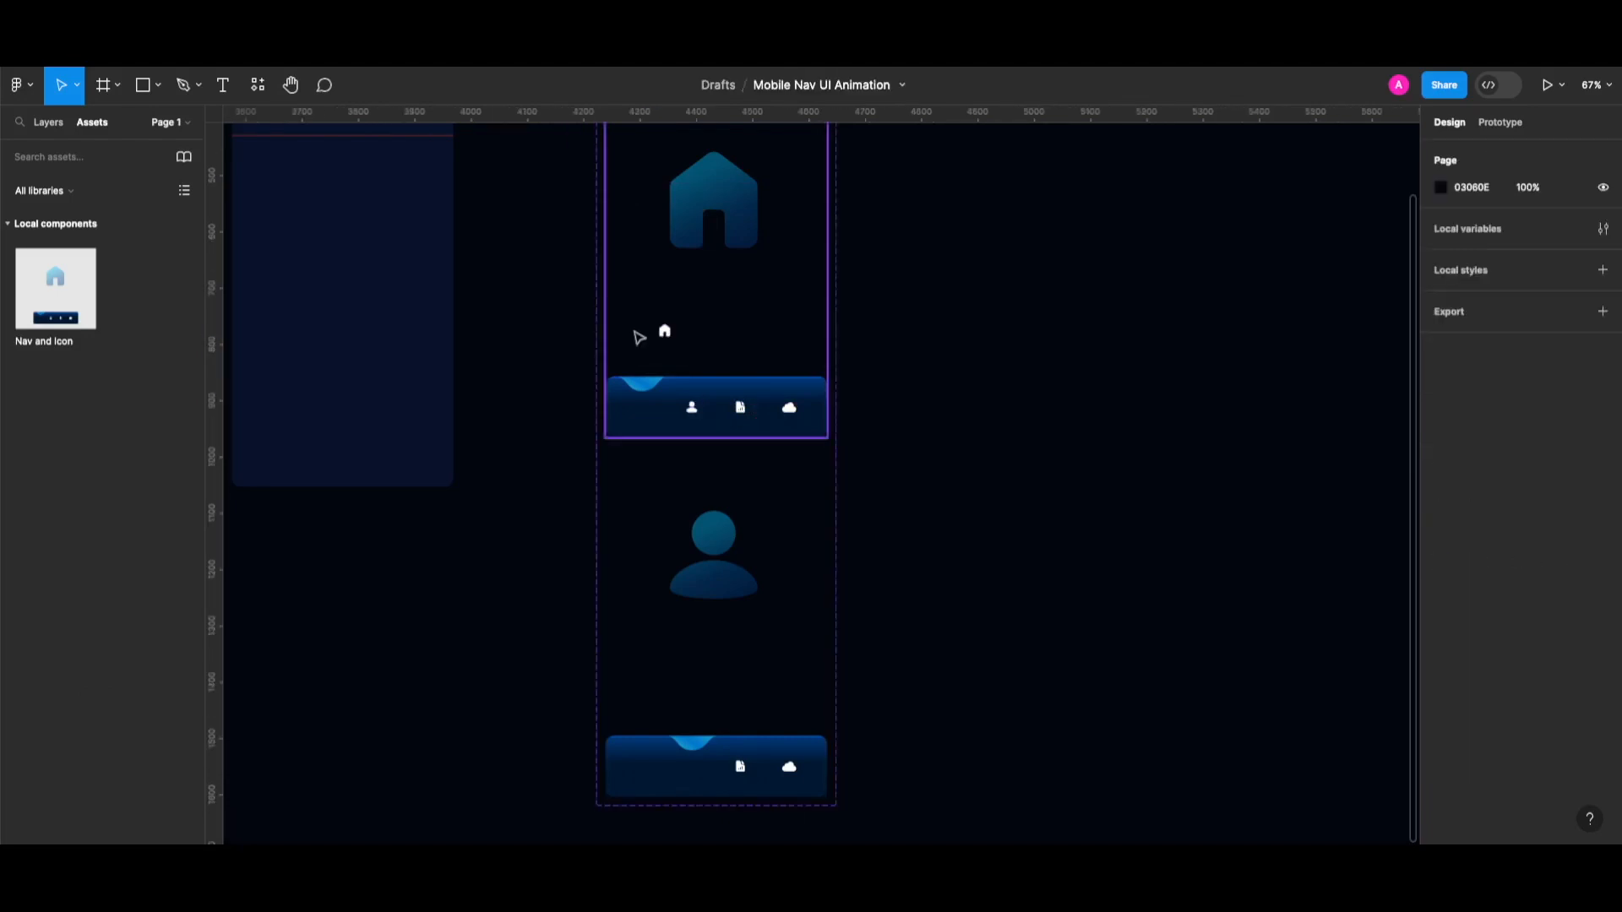
Align the small home icon at X 44, Y 541 under the first variant's active indicator, and cut and paste it into the second variant
double_click(664, 332)
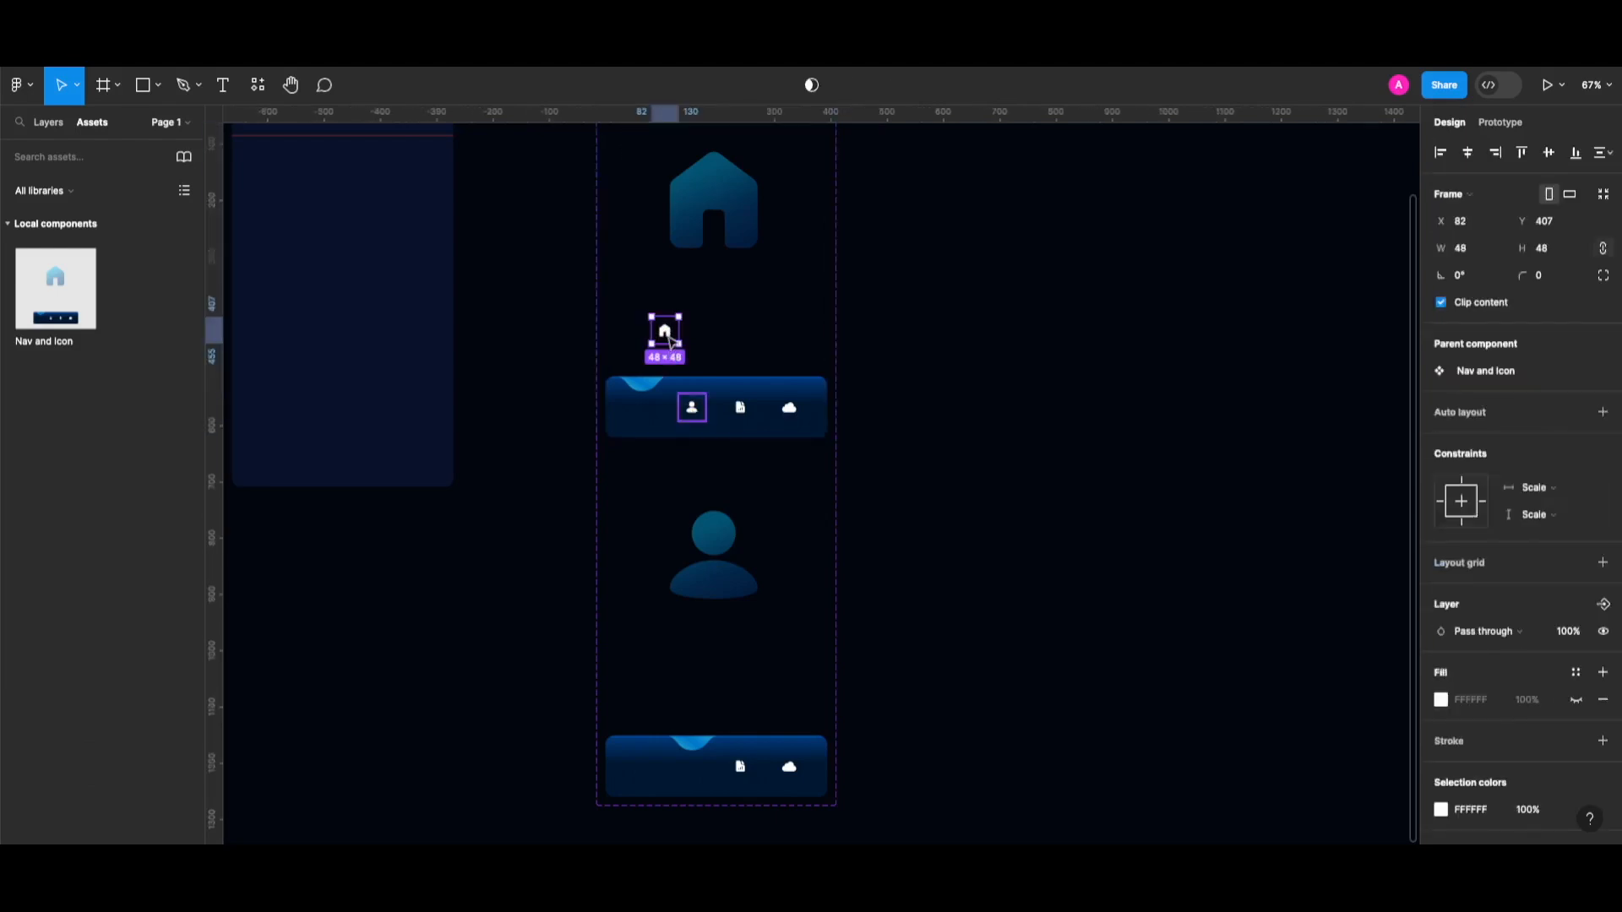
left_click_drag(652, 419, 650, 411)
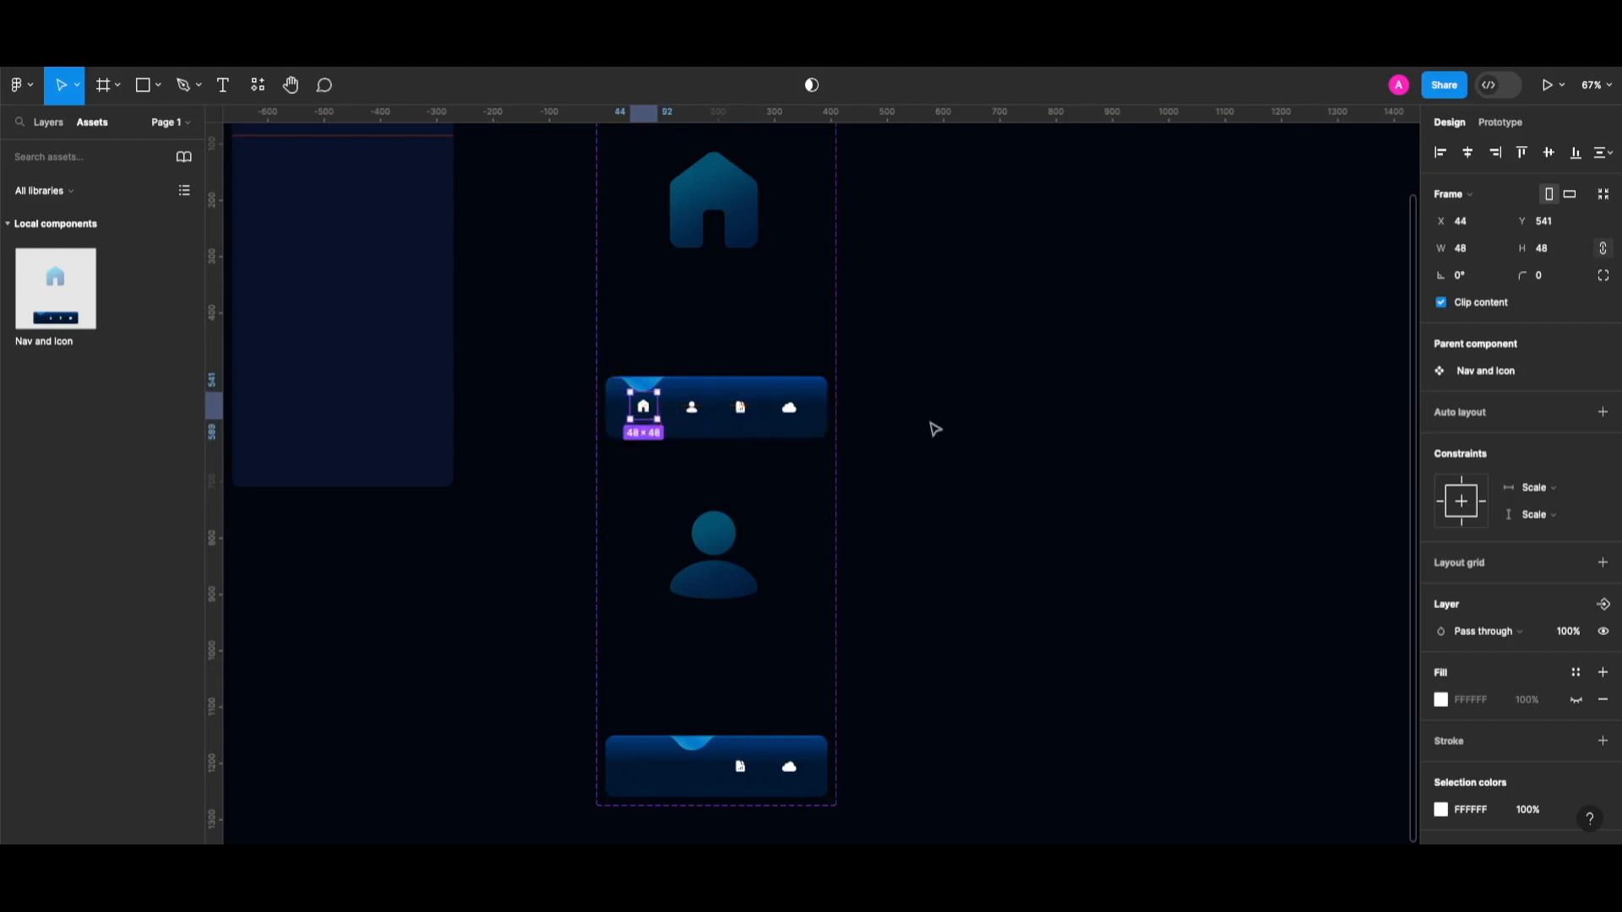
key("super+x")
scroll(897, 507, "down", 3)
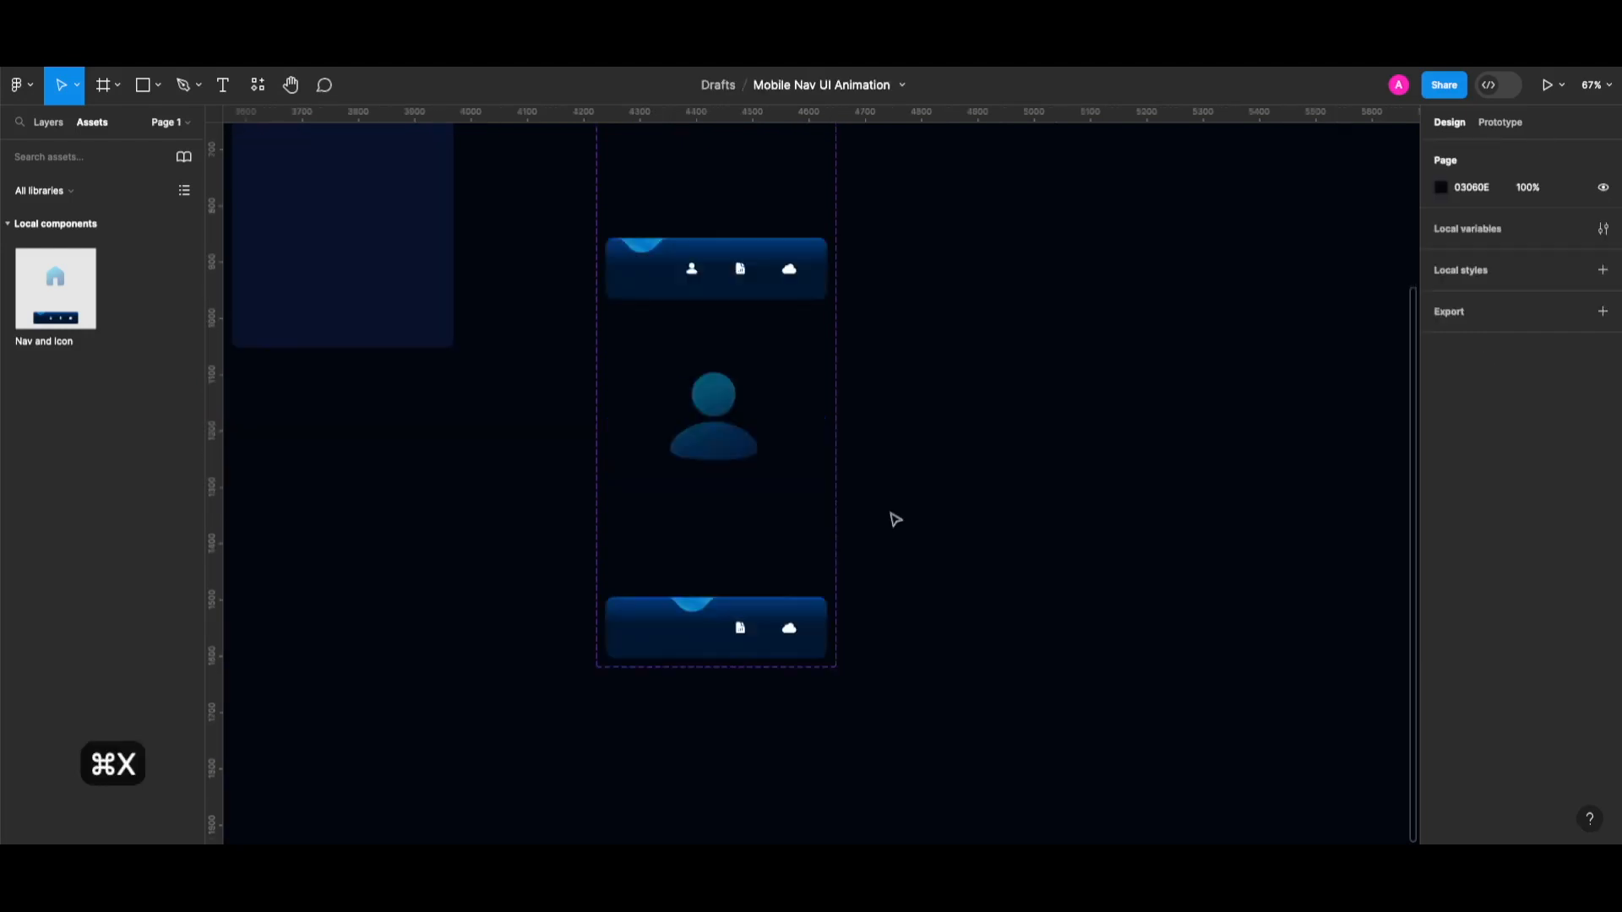
left_click(654, 639)
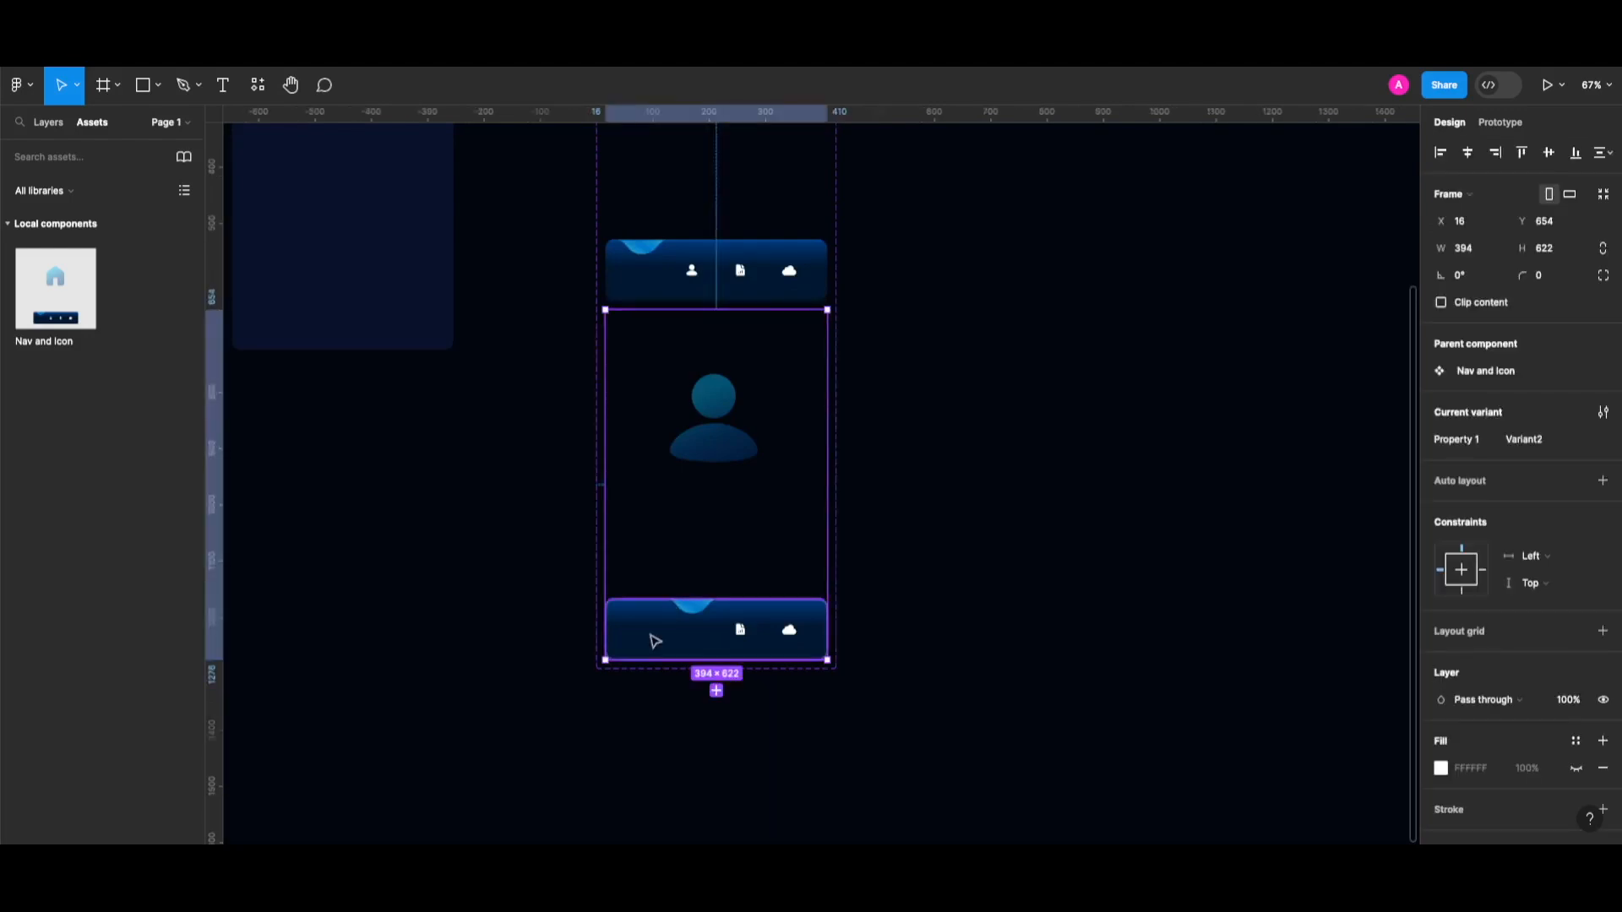
key("super+v")
left_click(1043, 601)
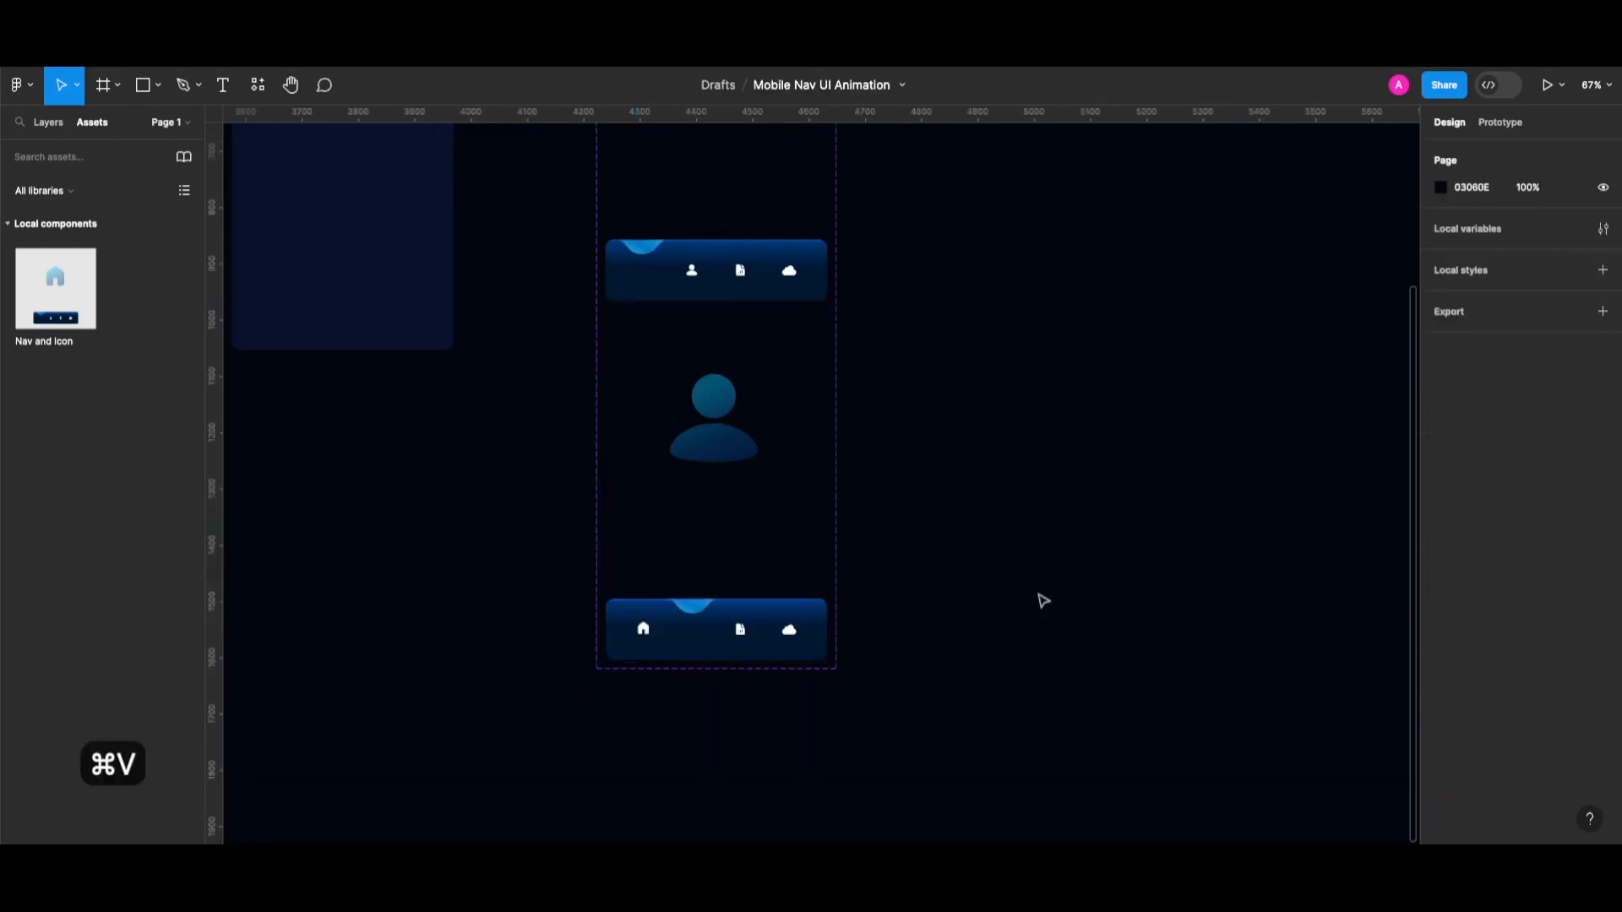
Create a prototype connection from the user icon in the first variant's navigation bar to the second variant
scroll(1003, 551, "up", 2)
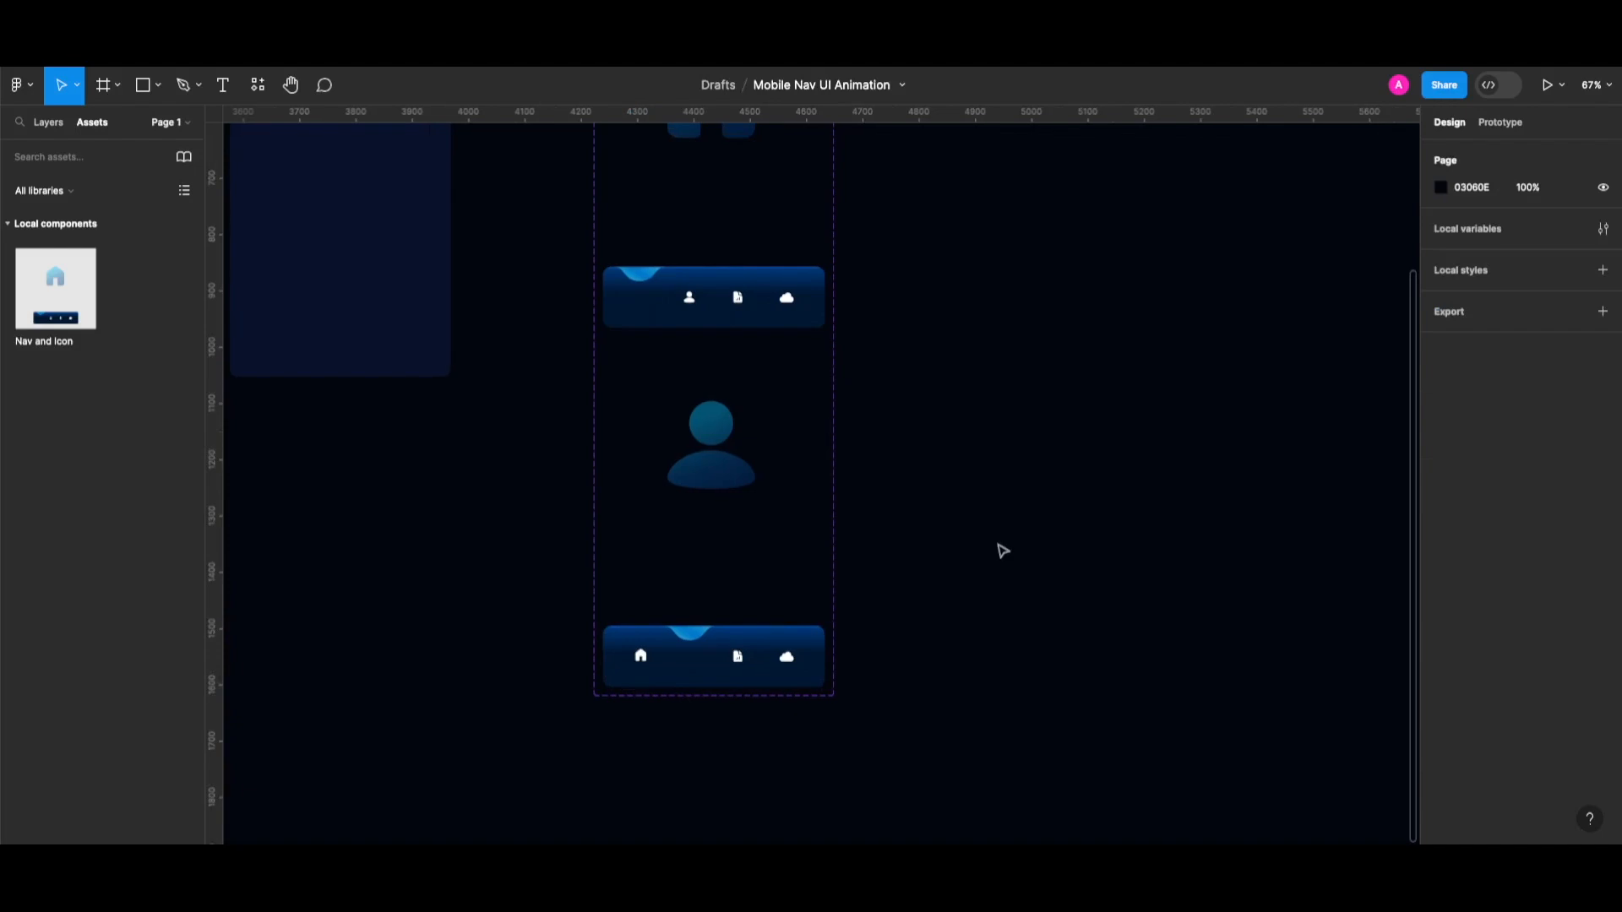
scroll(954, 473, "up", 3)
scroll(907, 393, "down", 1)
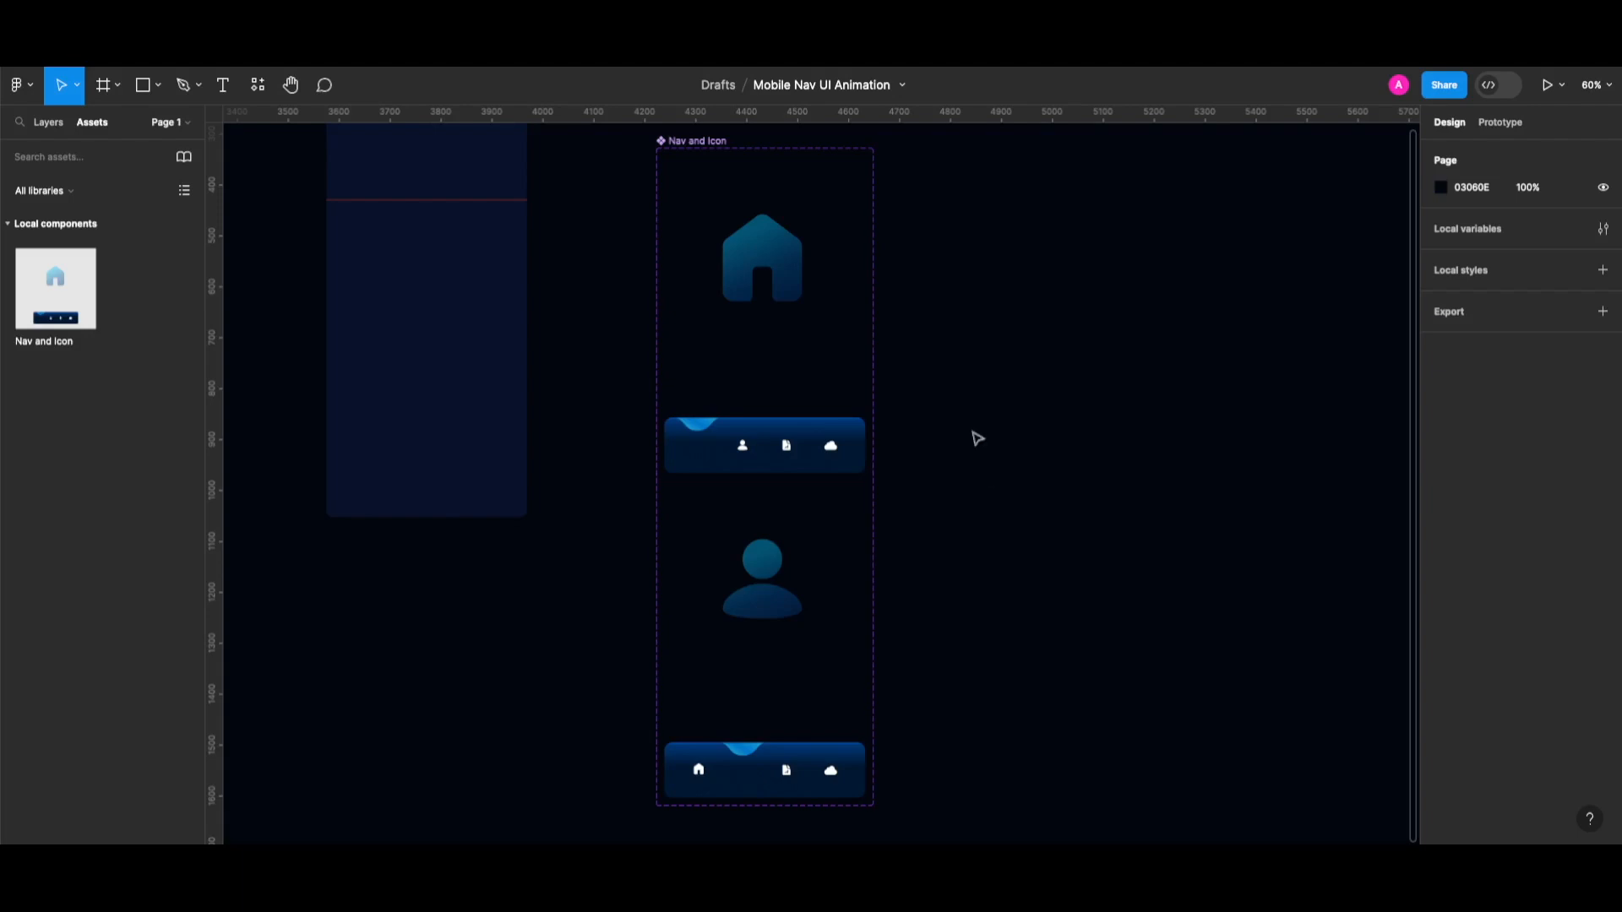
left_click(1516, 129)
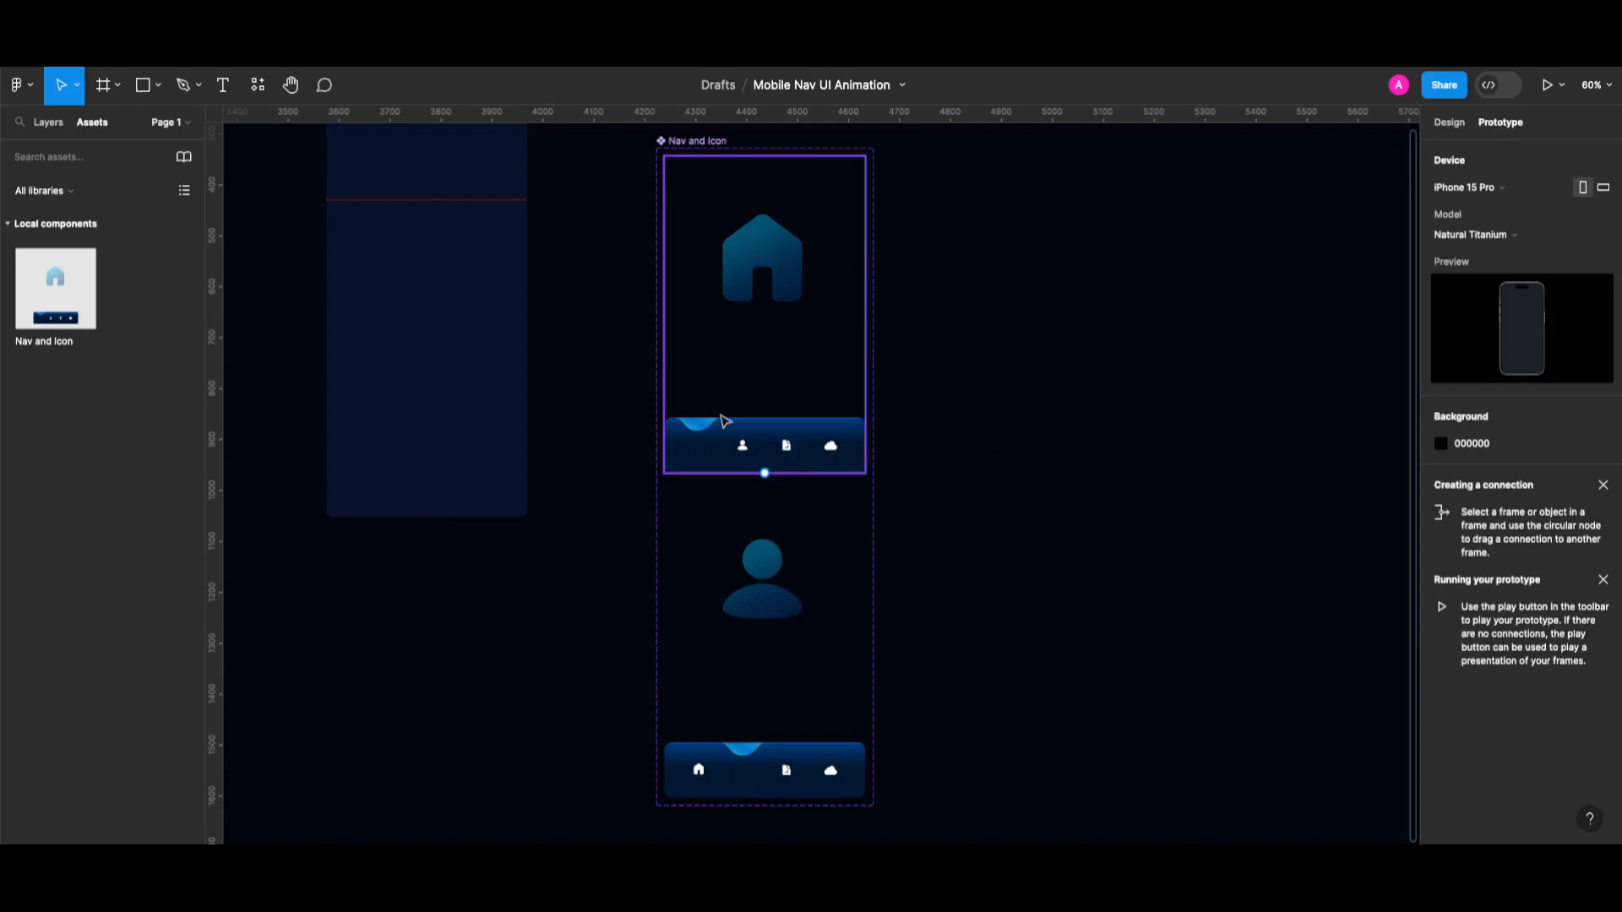
double_click(756, 456)
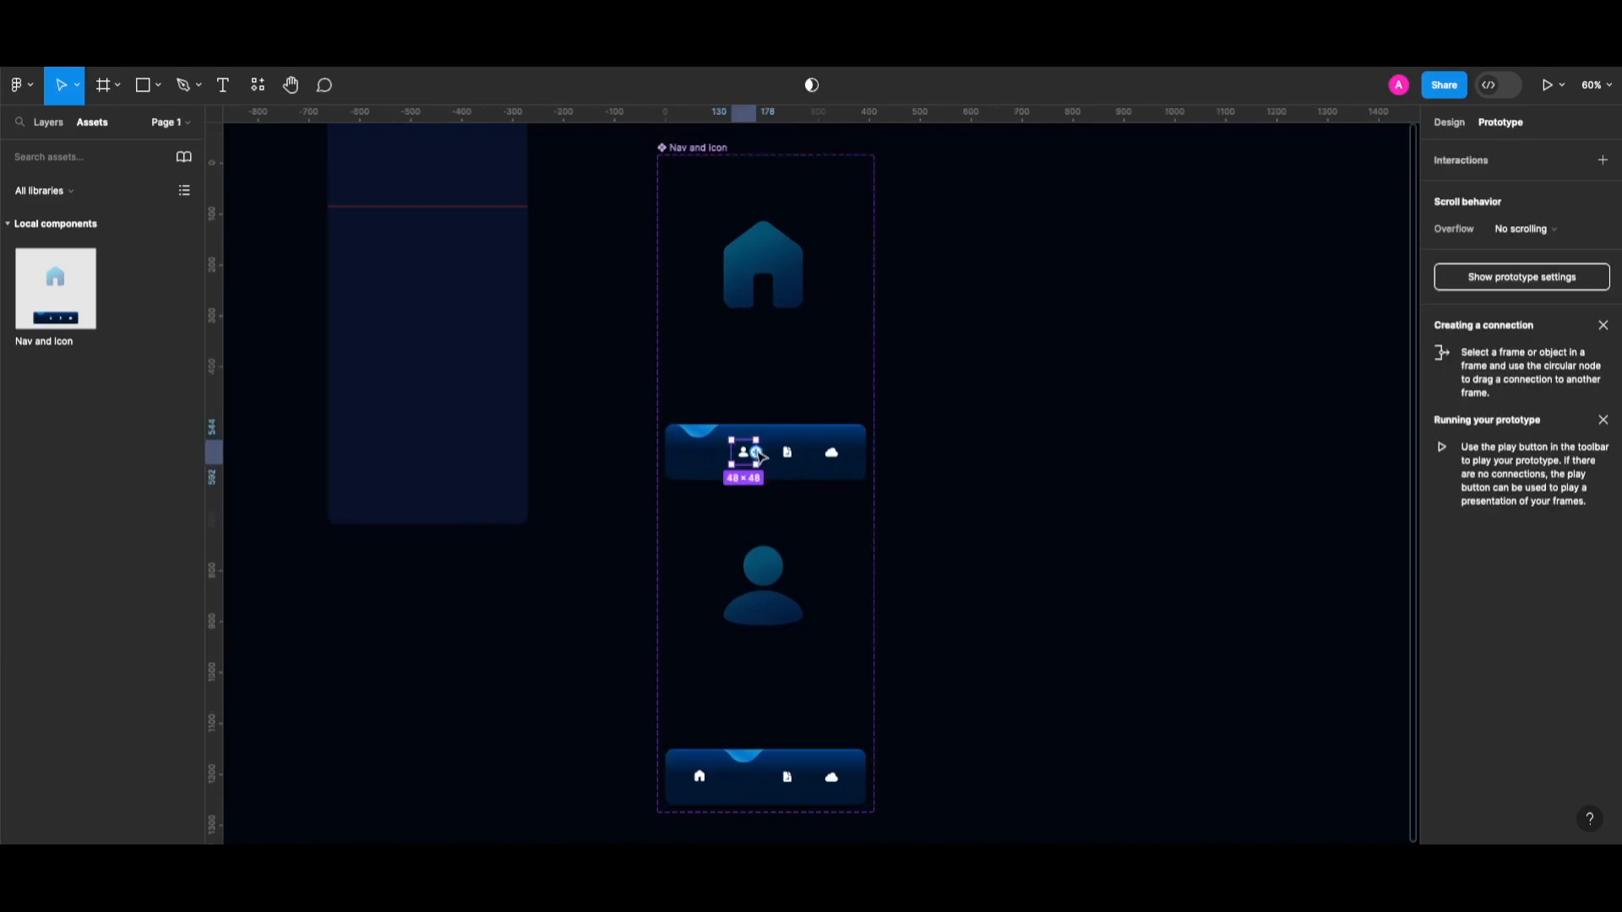
left_click_drag(756, 454, 790, 504)
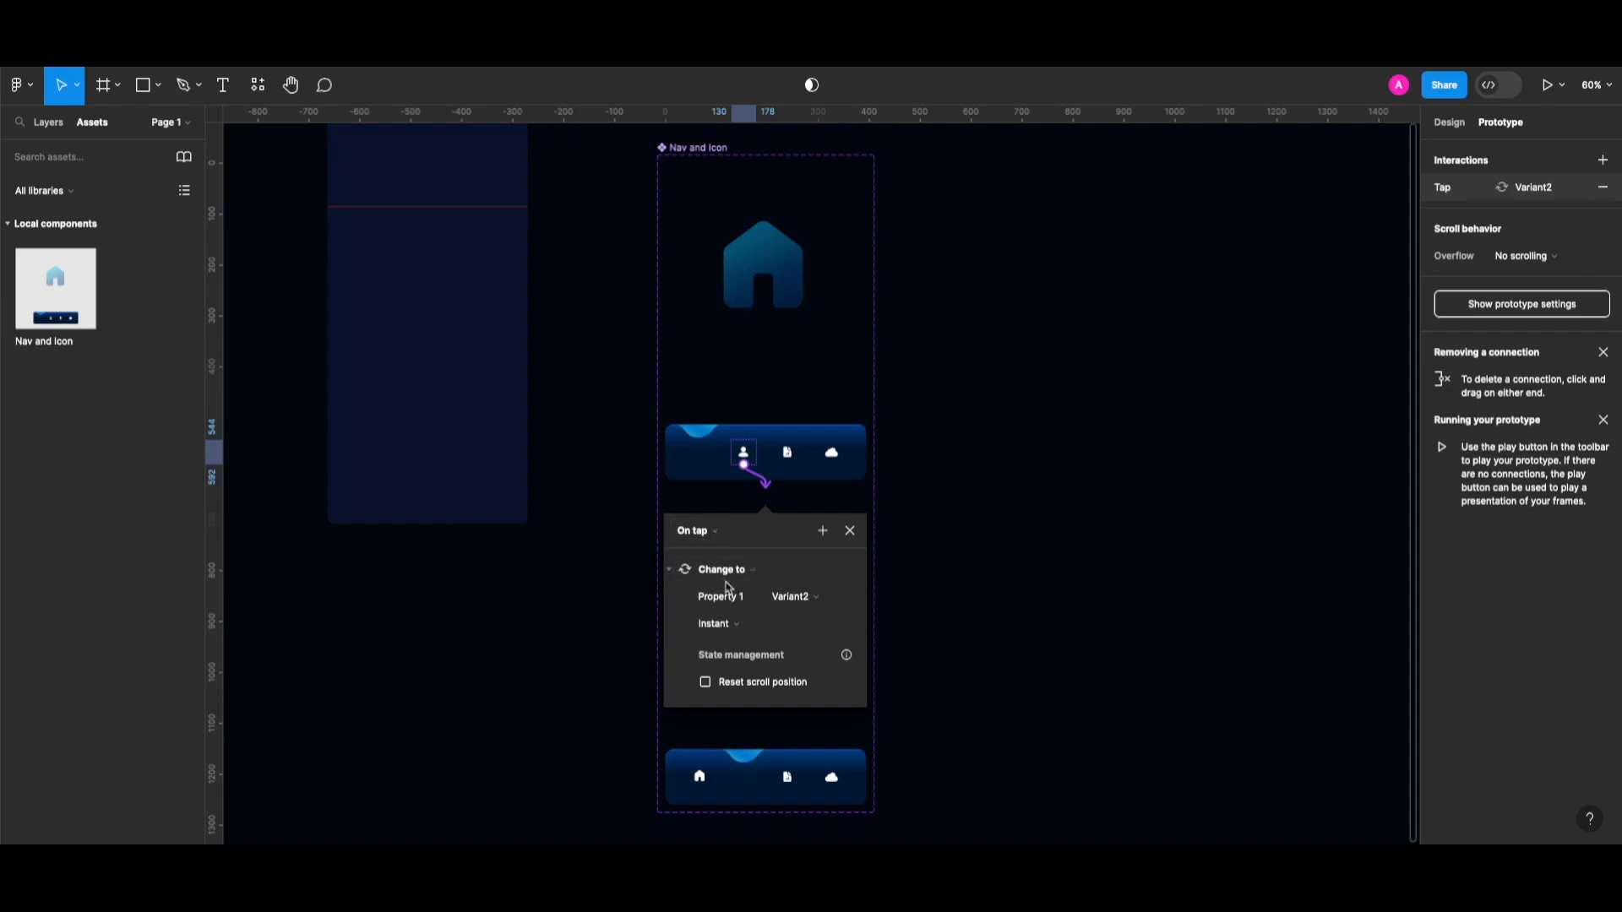
Set the user icon's tap interaction to change to Variant2 using Smart animate with Gentle easing
left_click(789, 572)
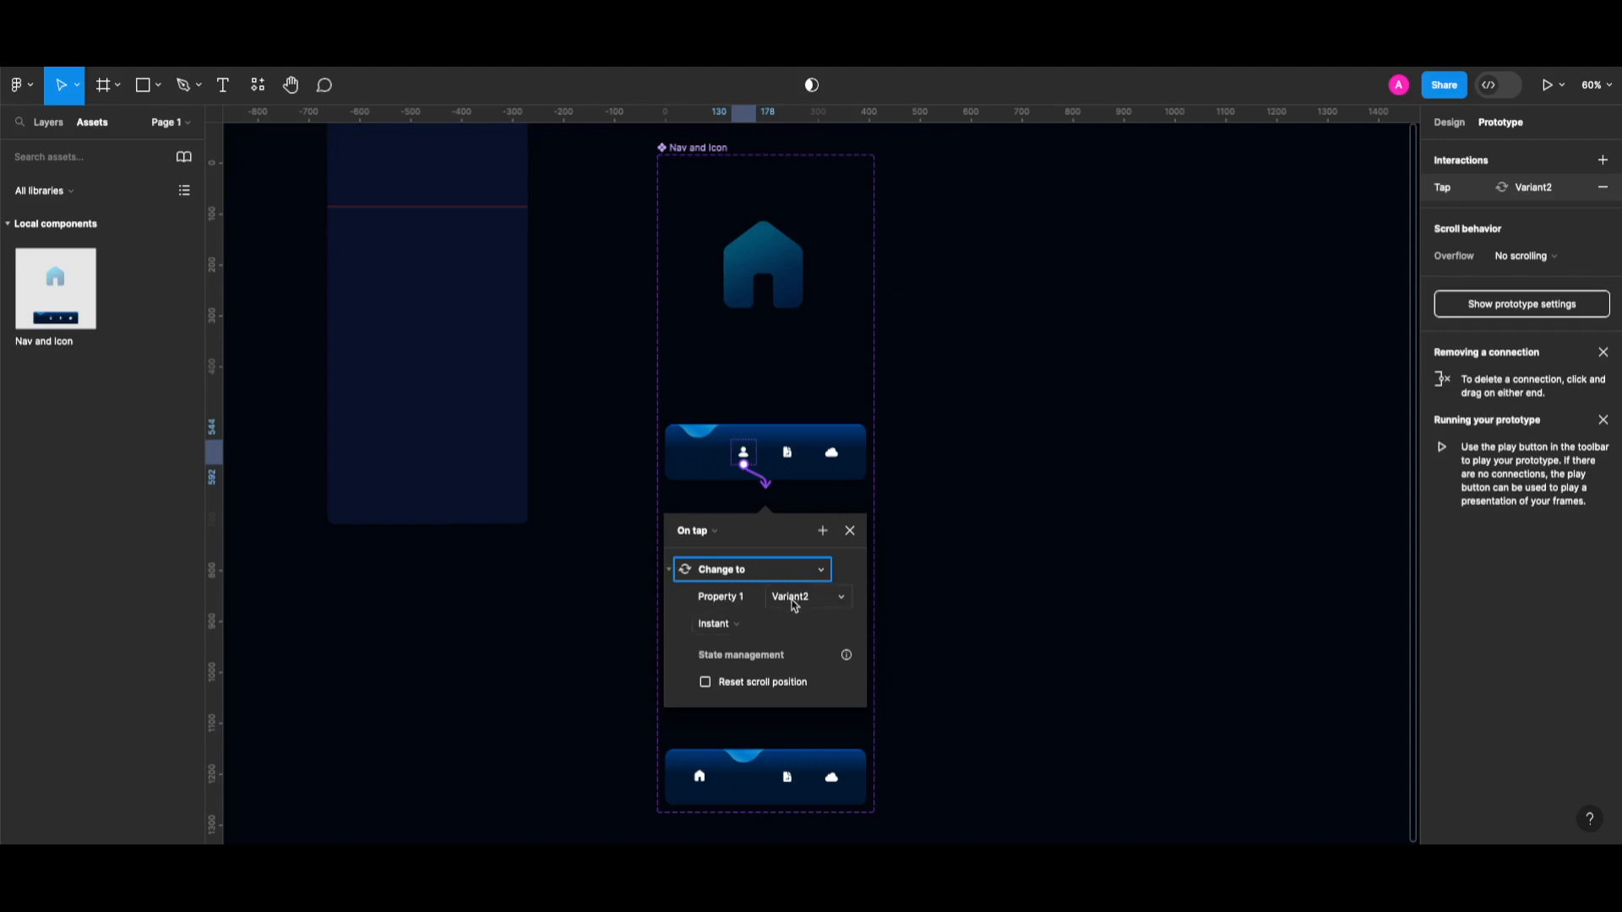
left_click(734, 626)
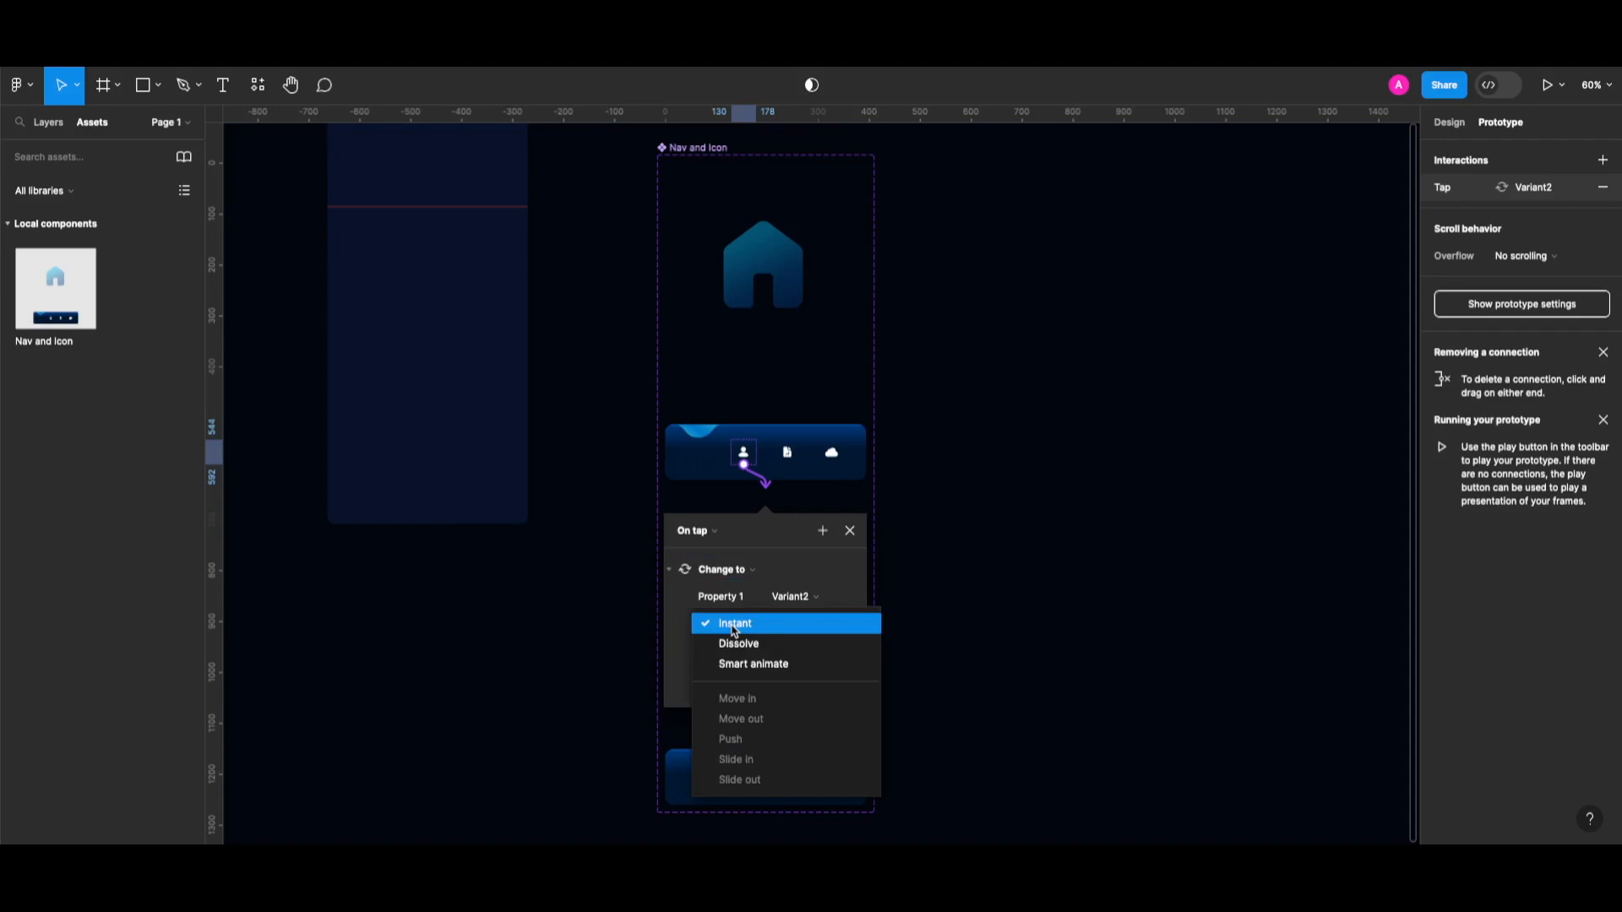
left_click(759, 666)
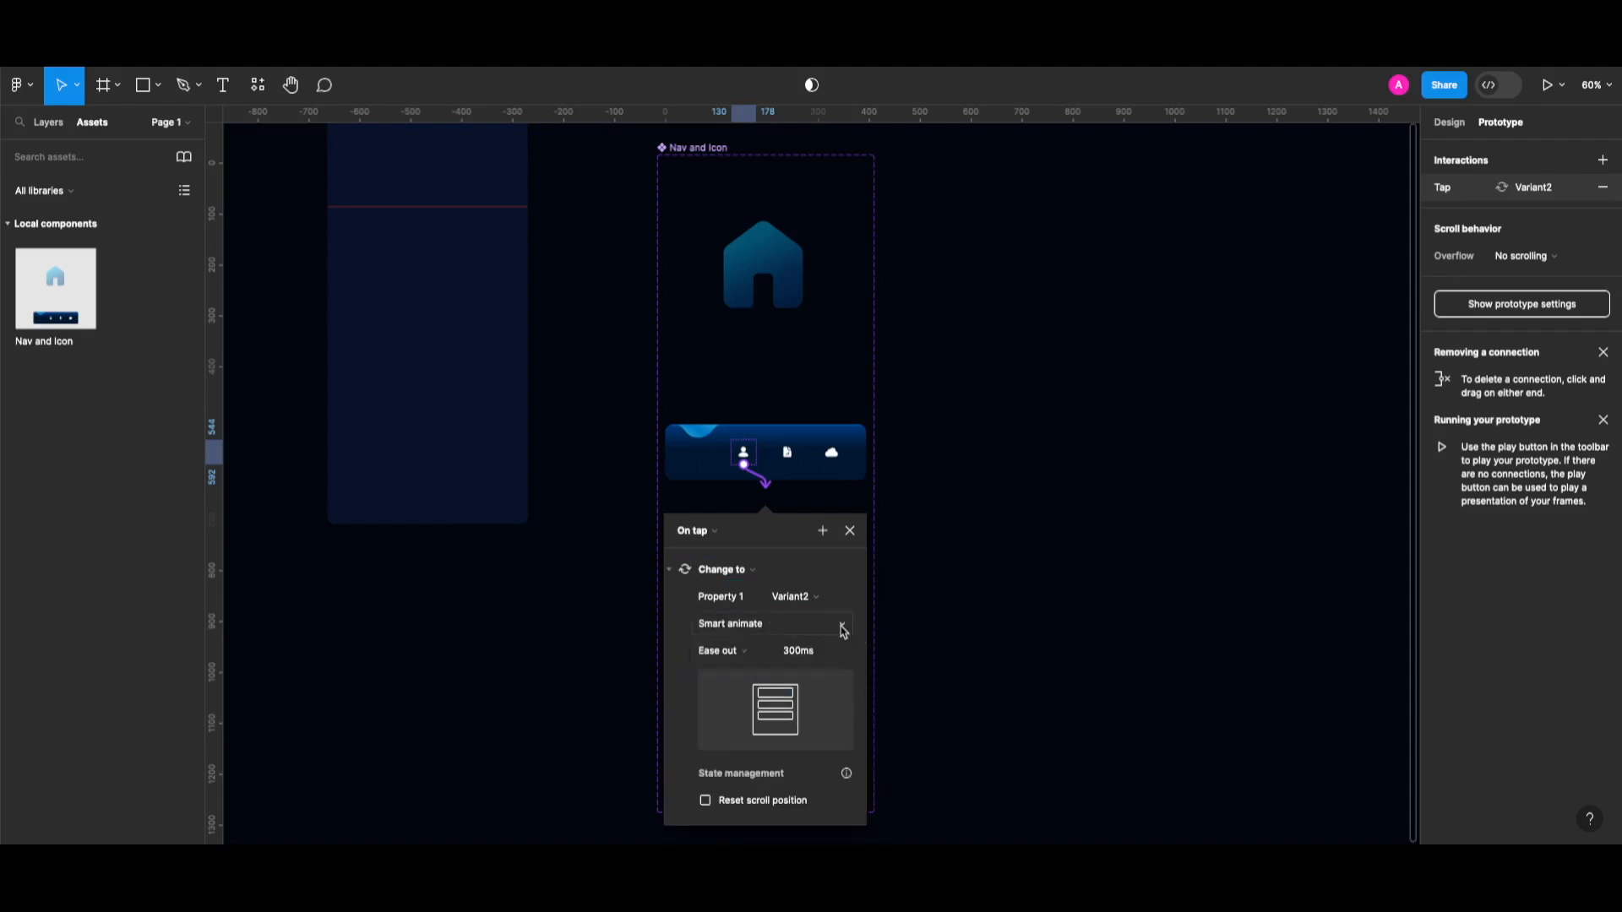
left_click(737, 660)
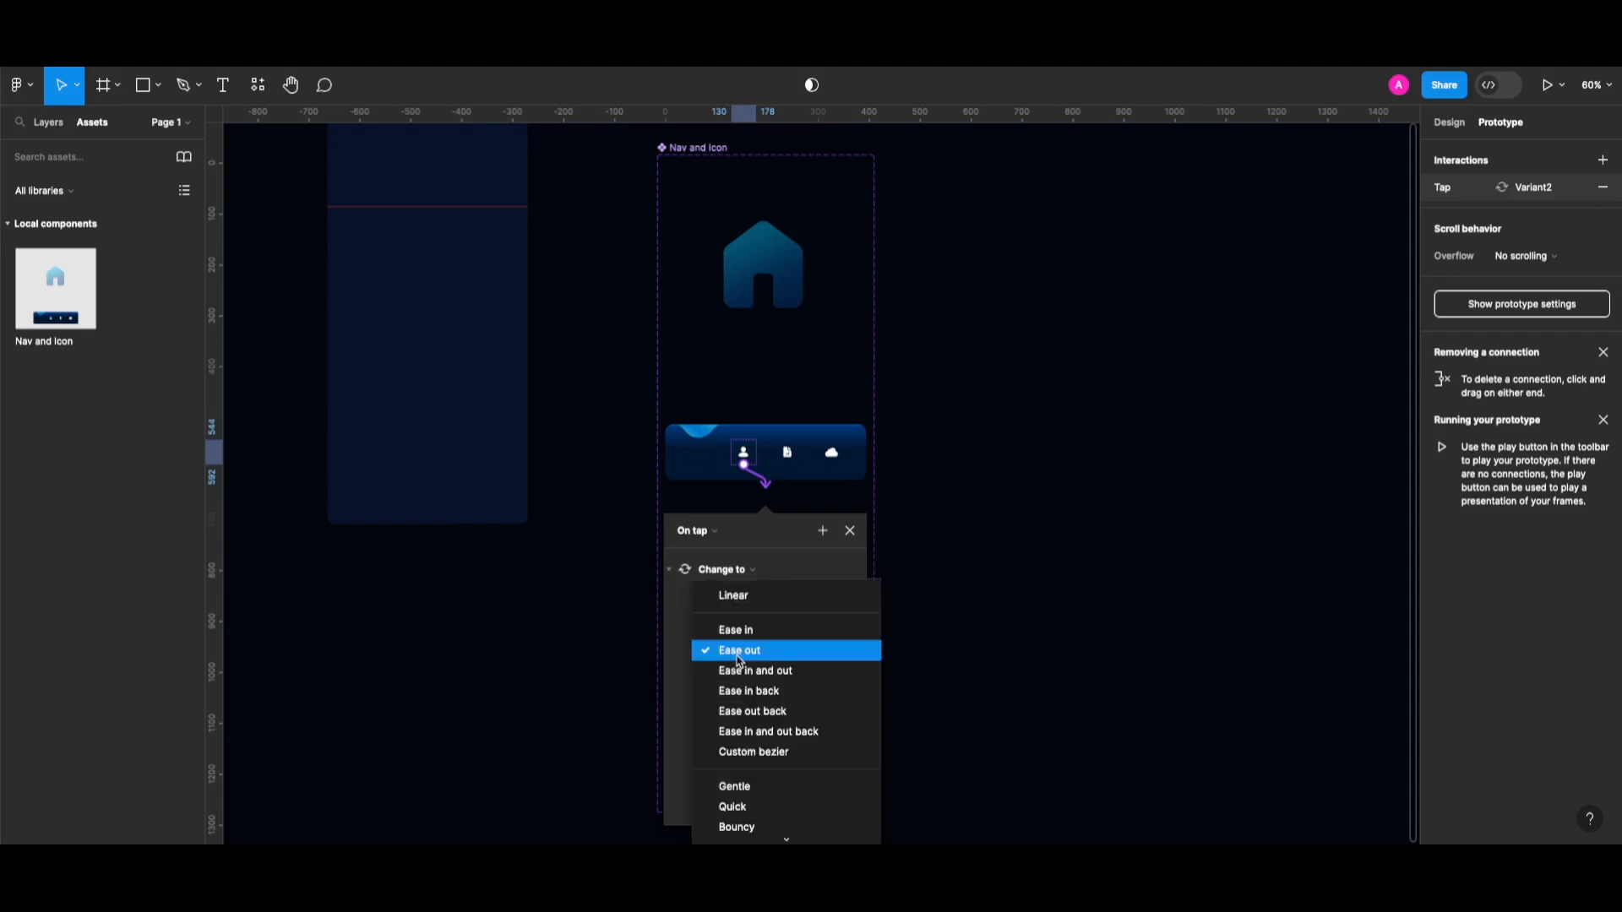
left_click(769, 789)
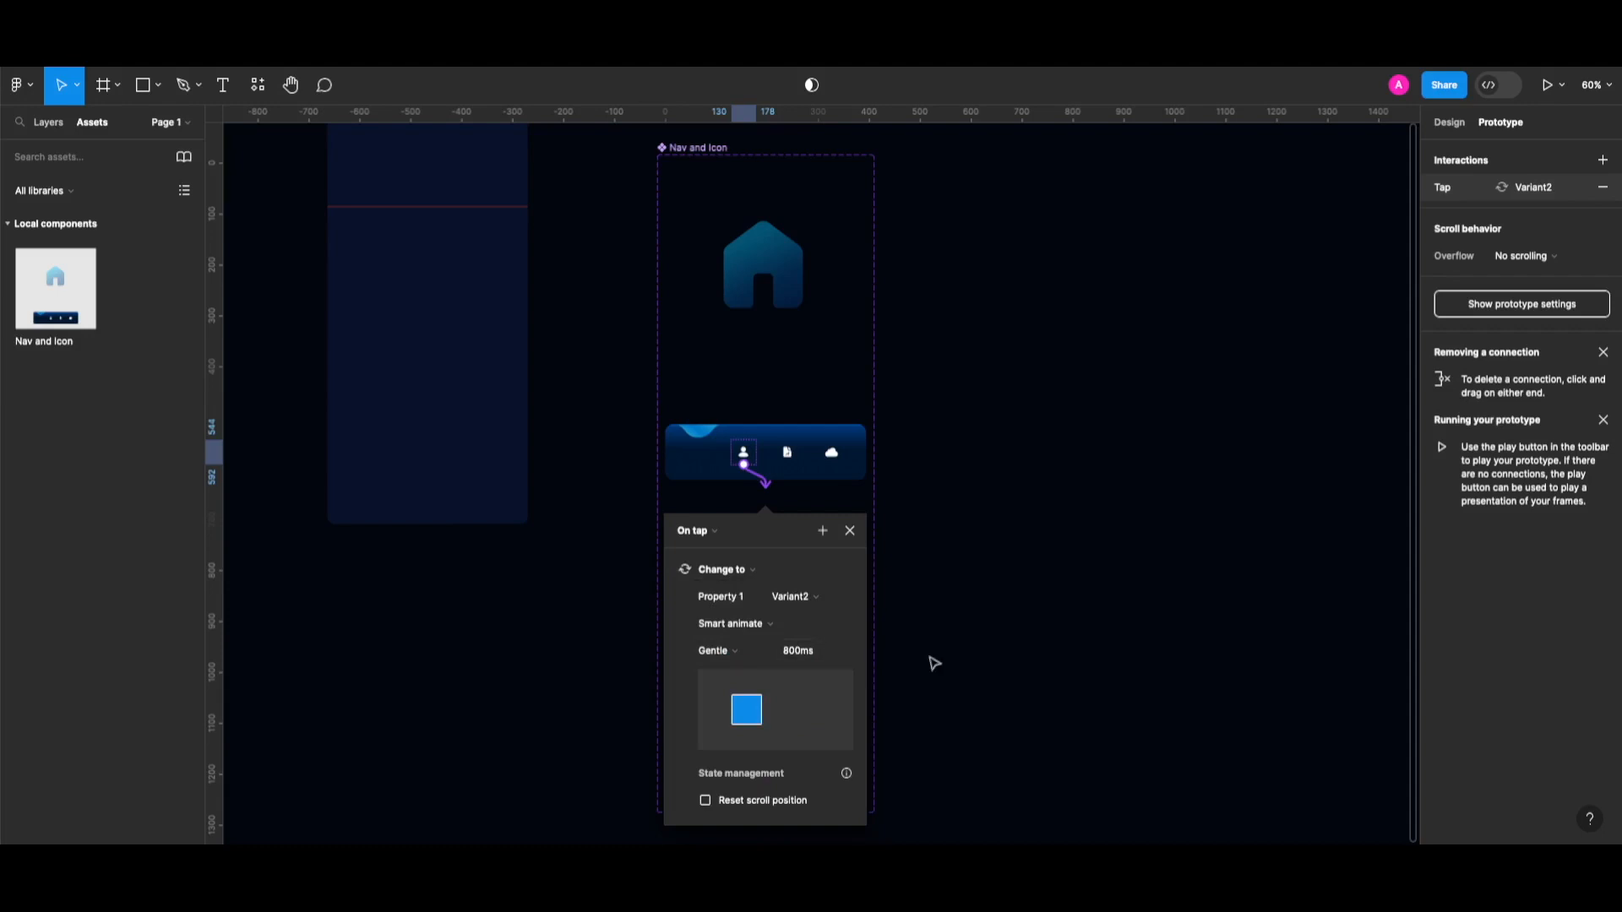
left_click(988, 478)
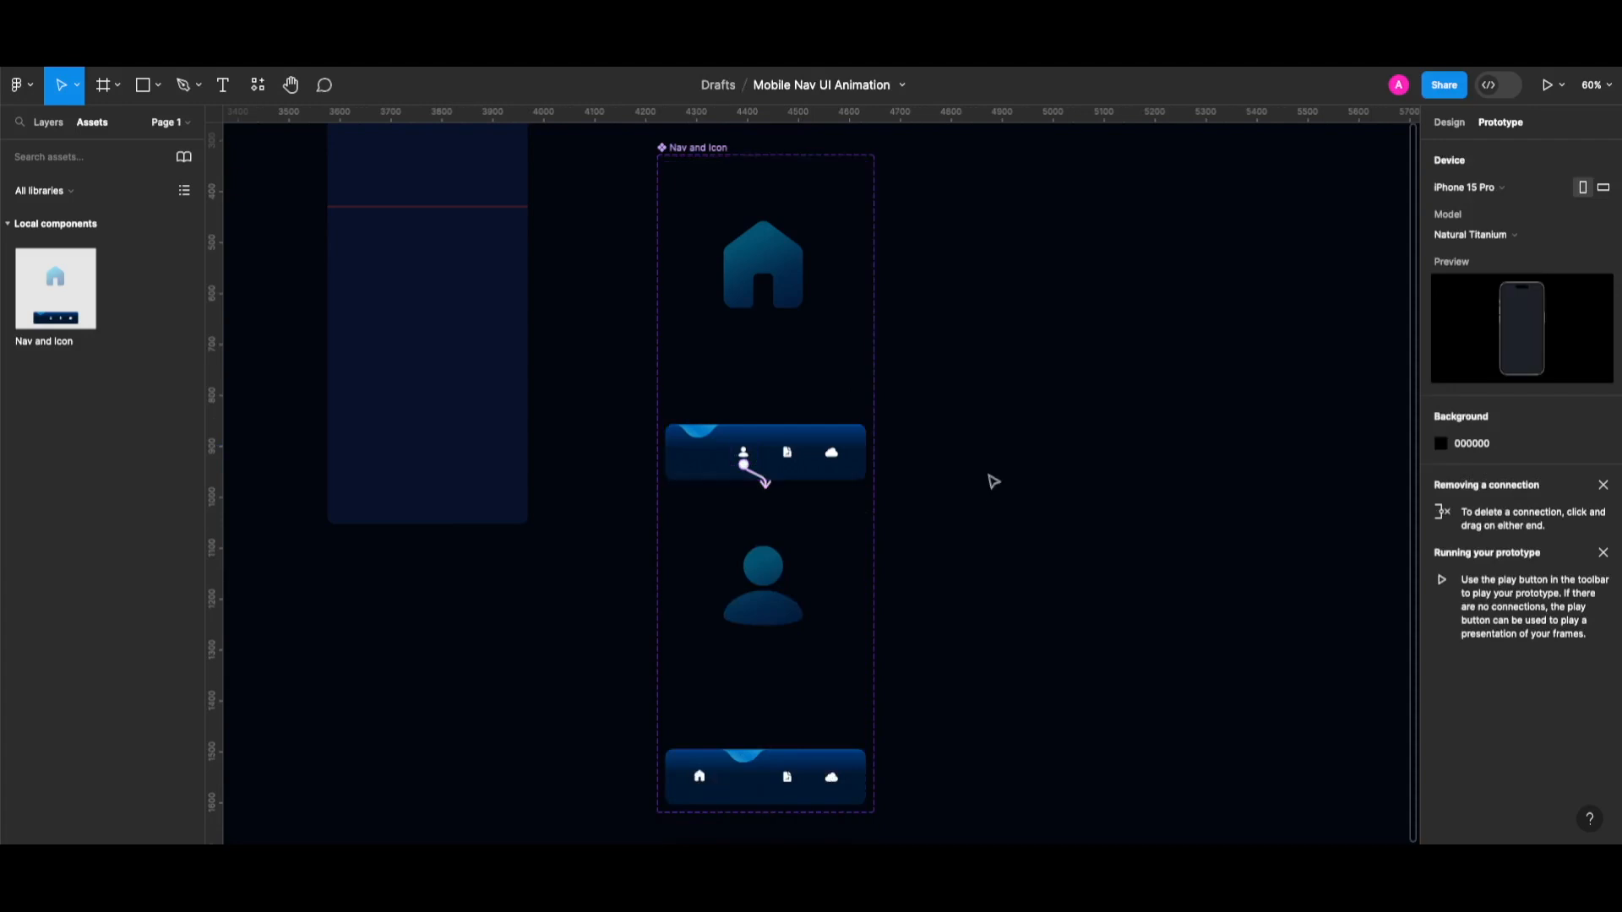
Connect the home icon in the second variant's navigation bar to the Default variant, keeping the Smart animate, Gentle interaction
double_click(701, 779)
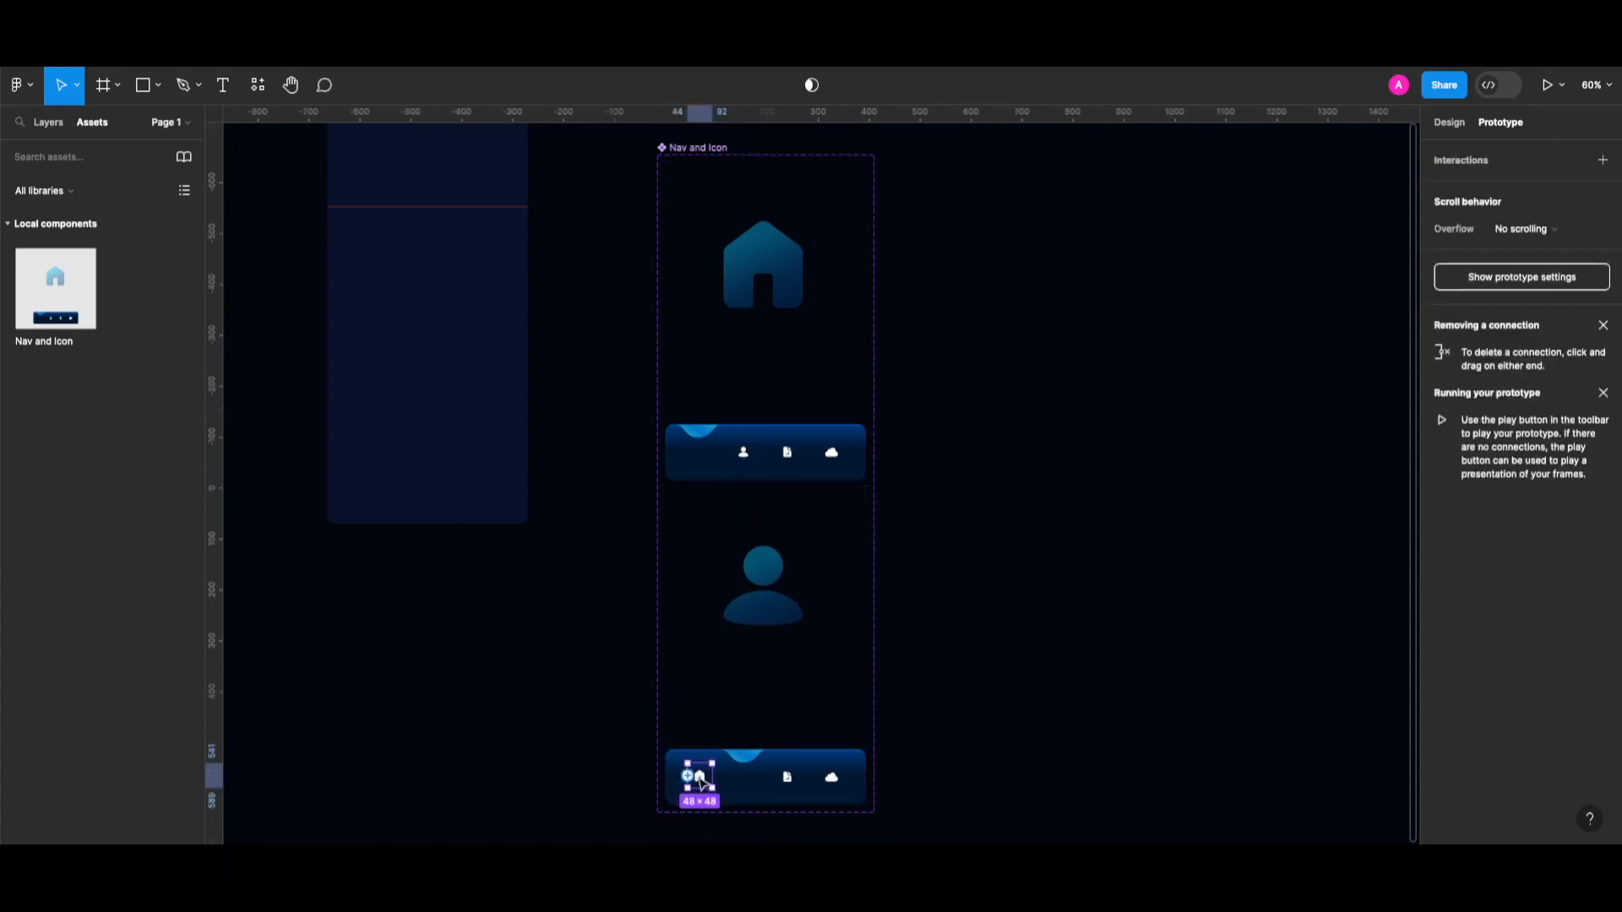
left_click_drag(732, 752, 746, 438)
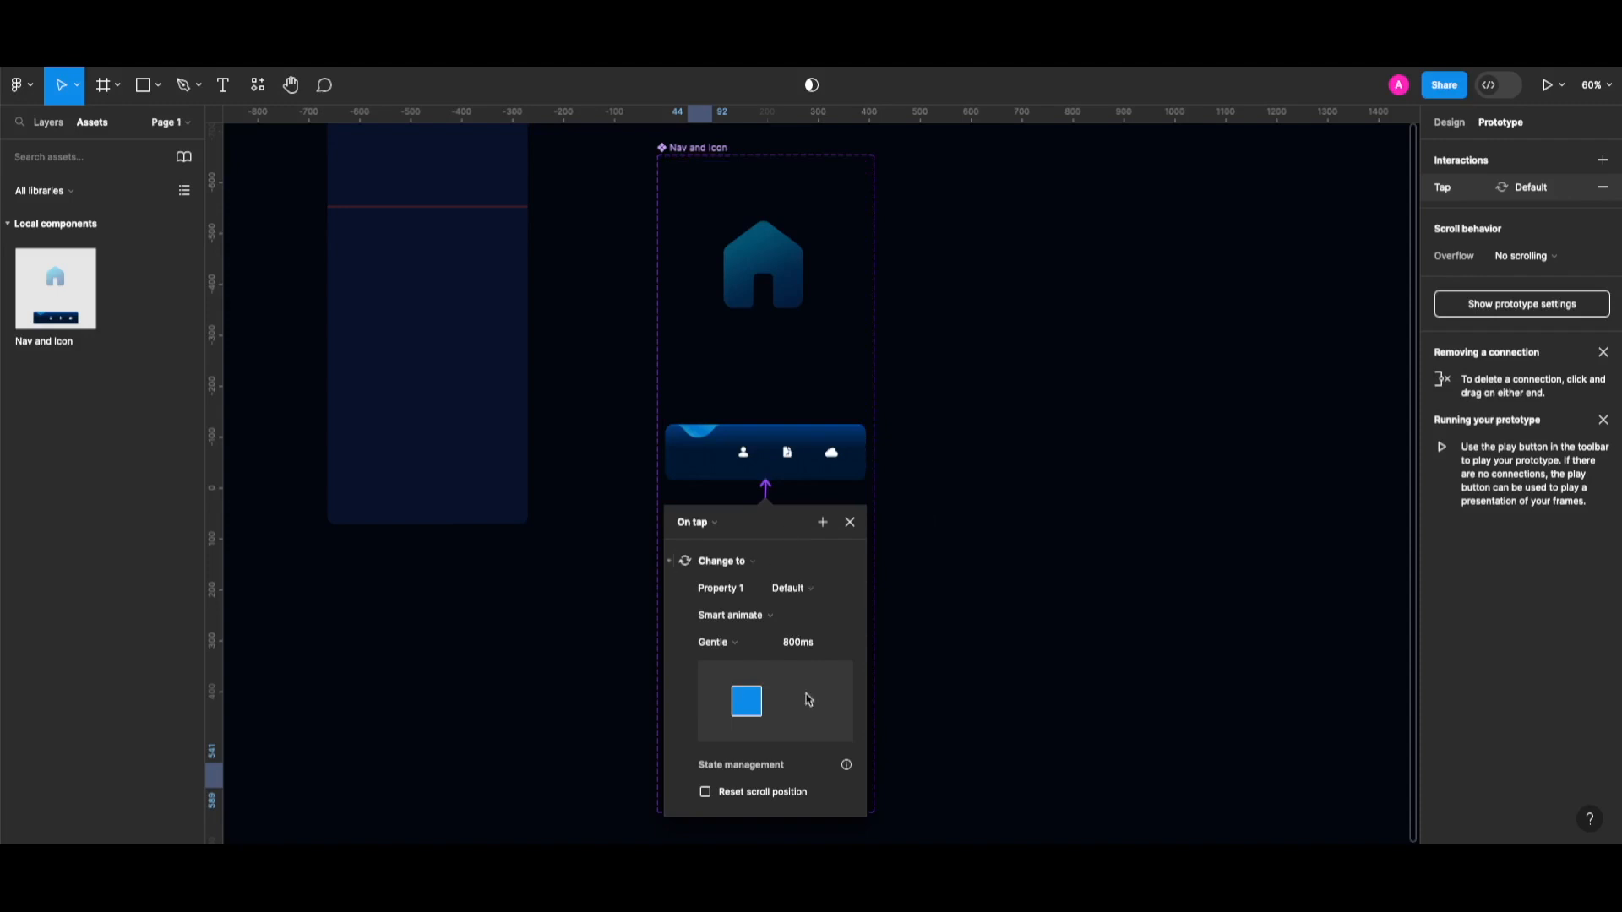
left_click(850, 523)
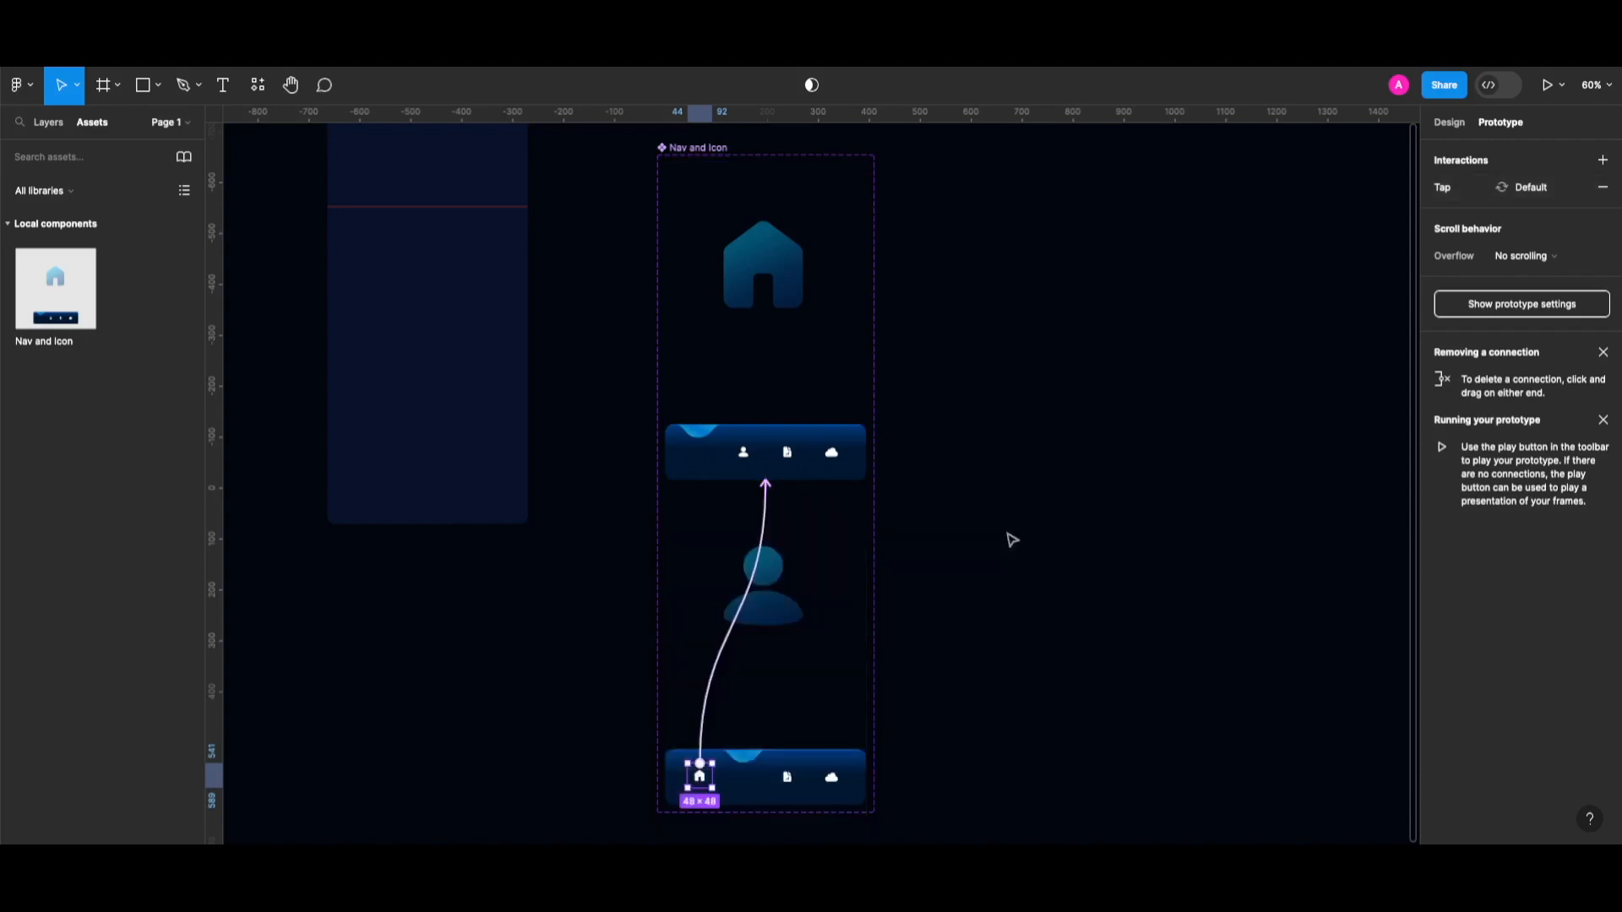
Place a Nav and Icon instance at the bottom of the mobile screen frame and test the user icon in an inline prototype preview
left_click_drag(63, 254, 437, 308)
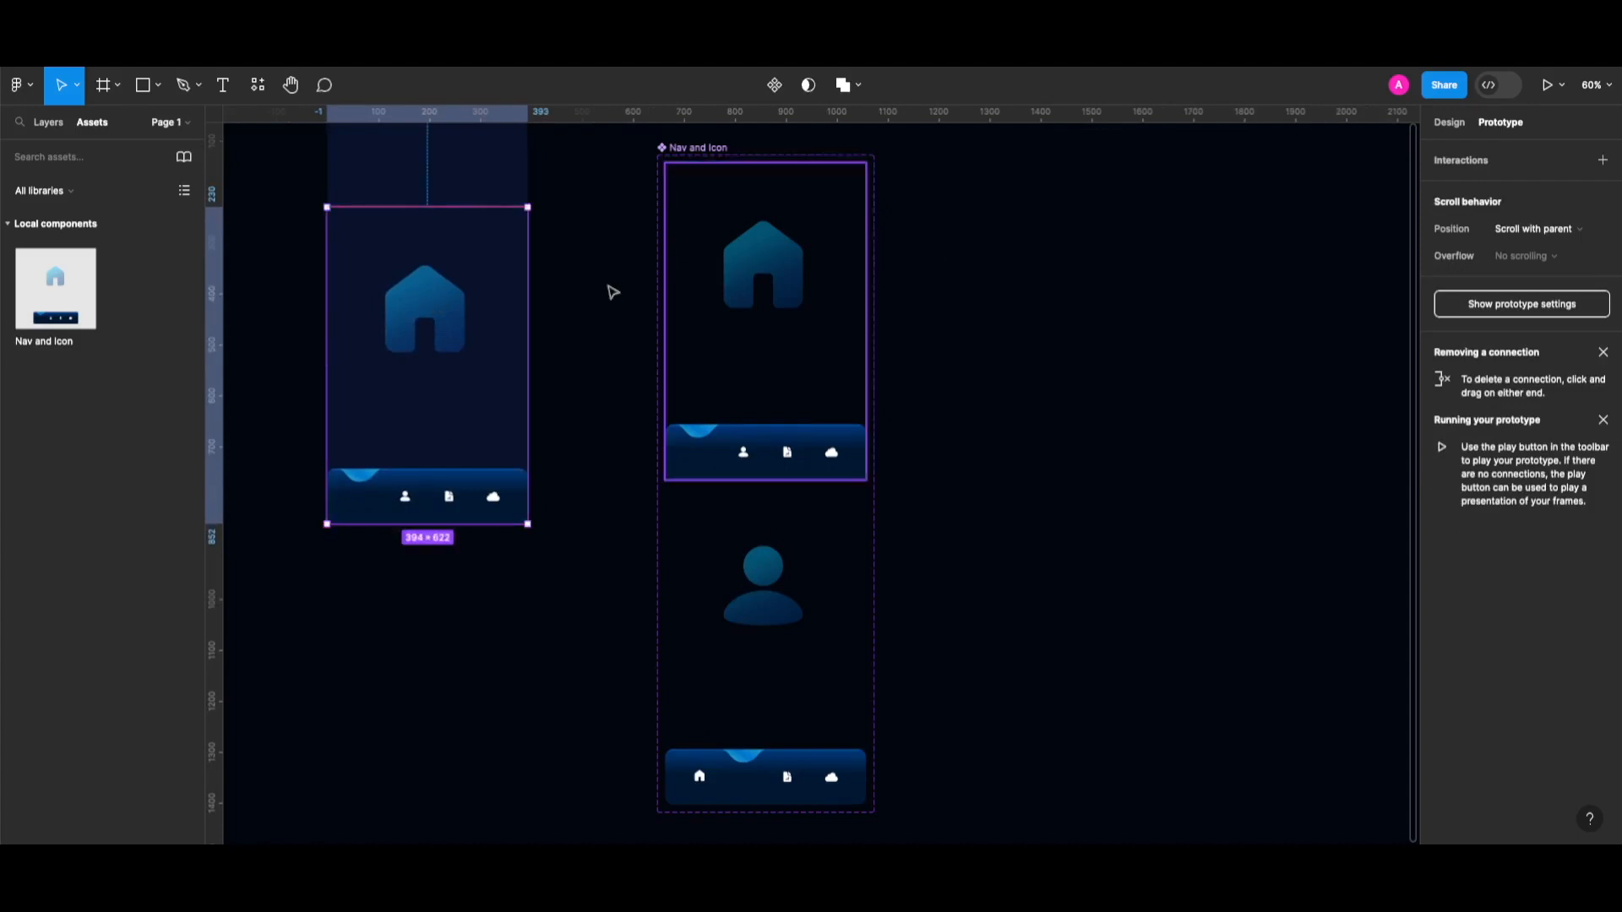
left_click(492, 167)
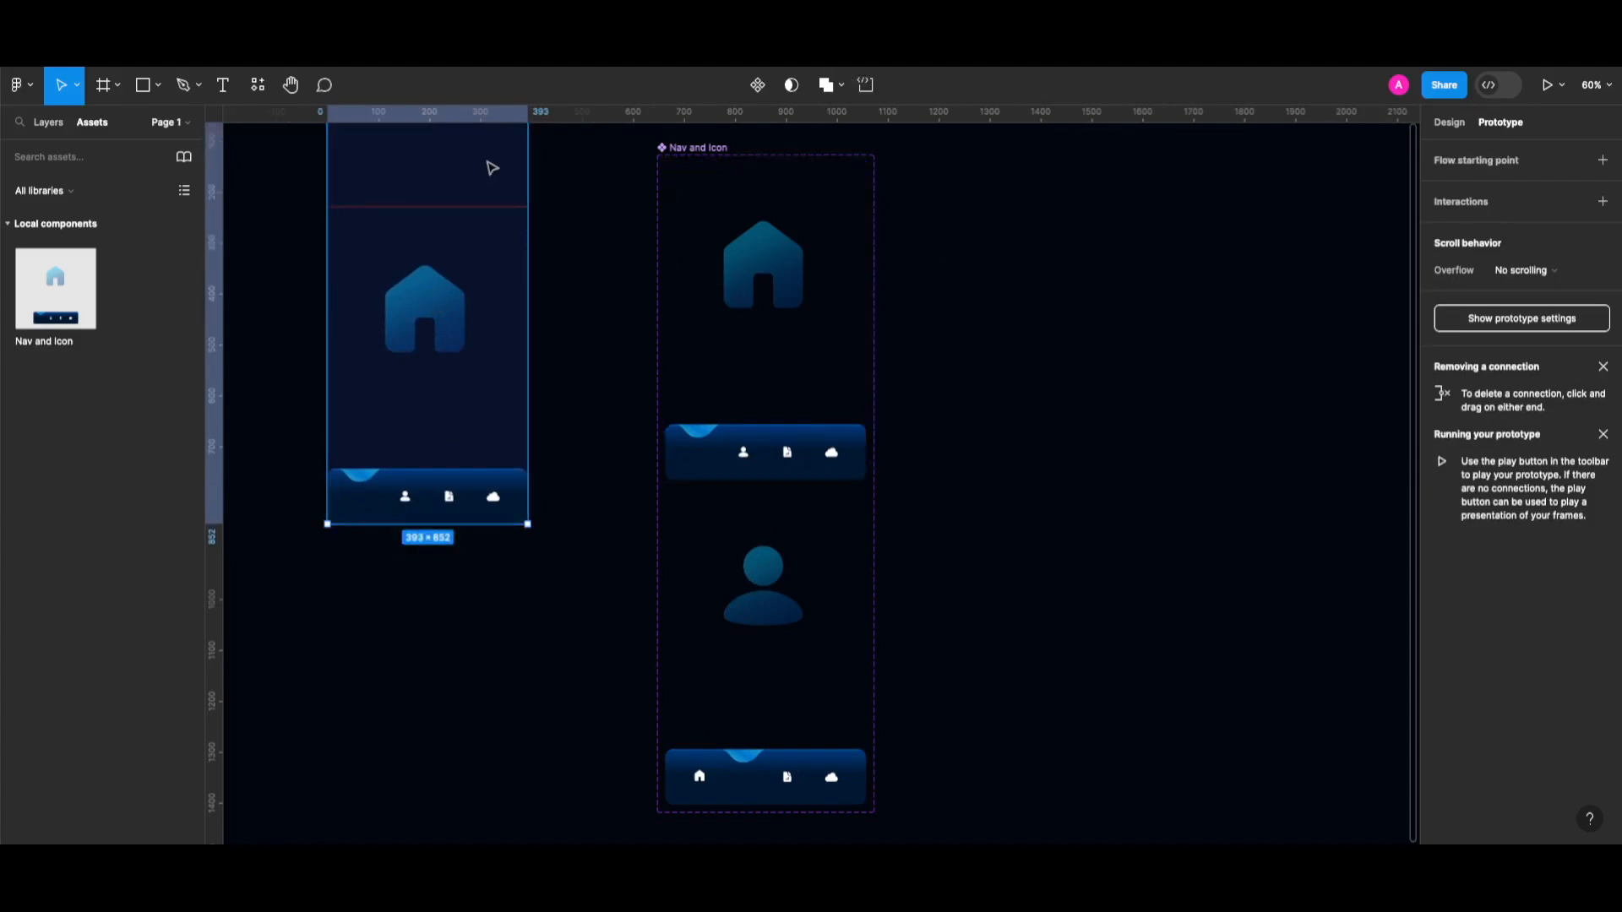
key("shift+space")
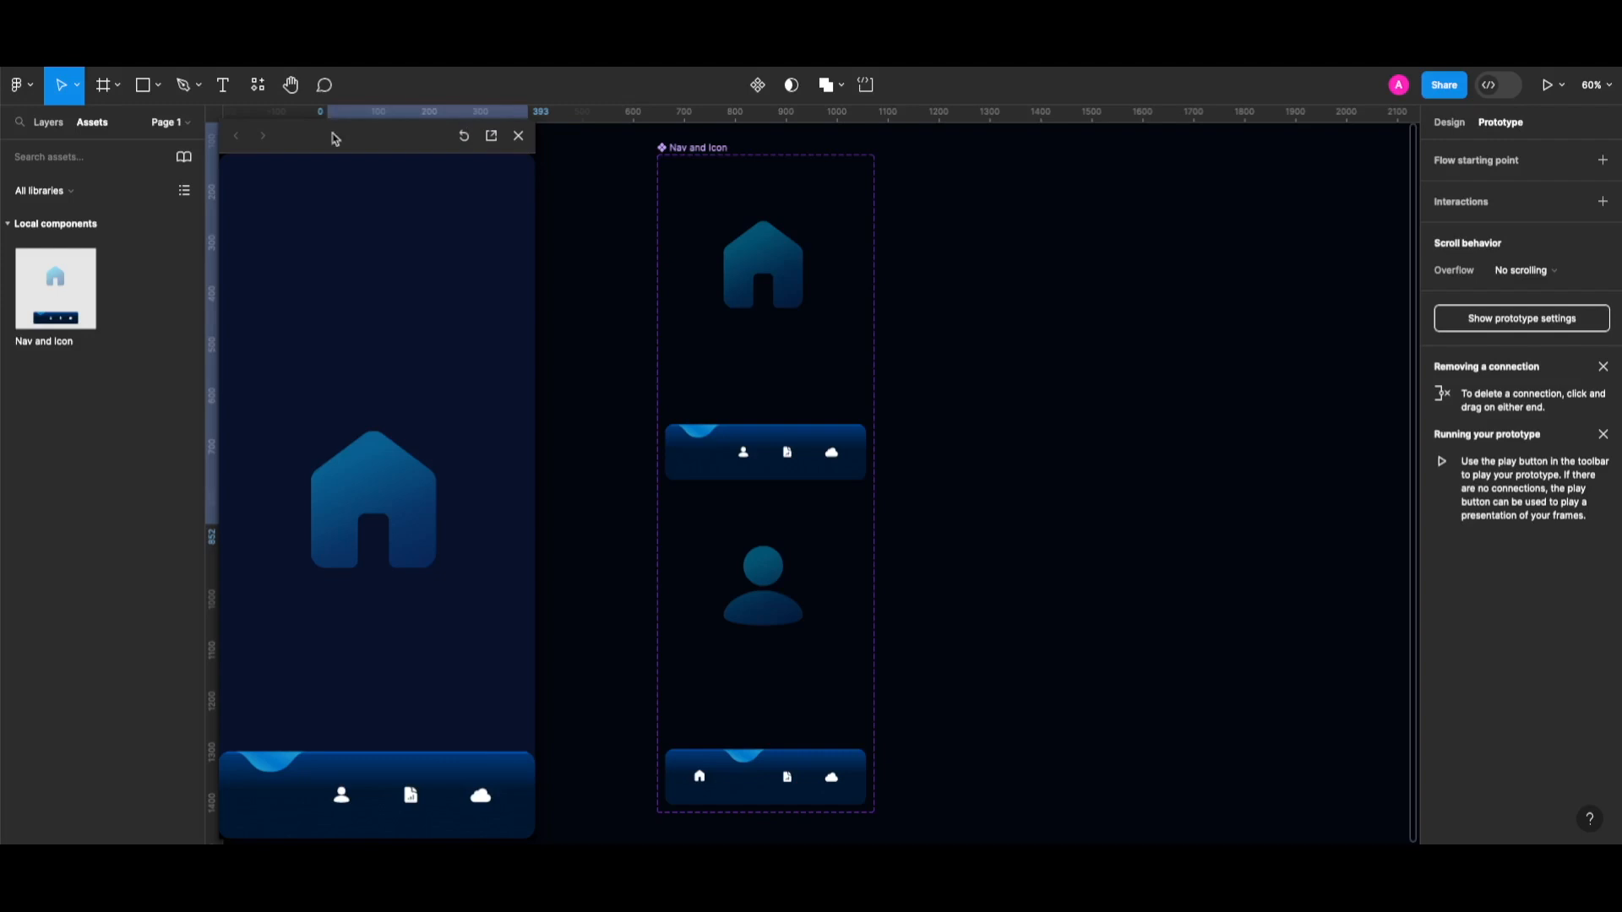
left_click(343, 801)
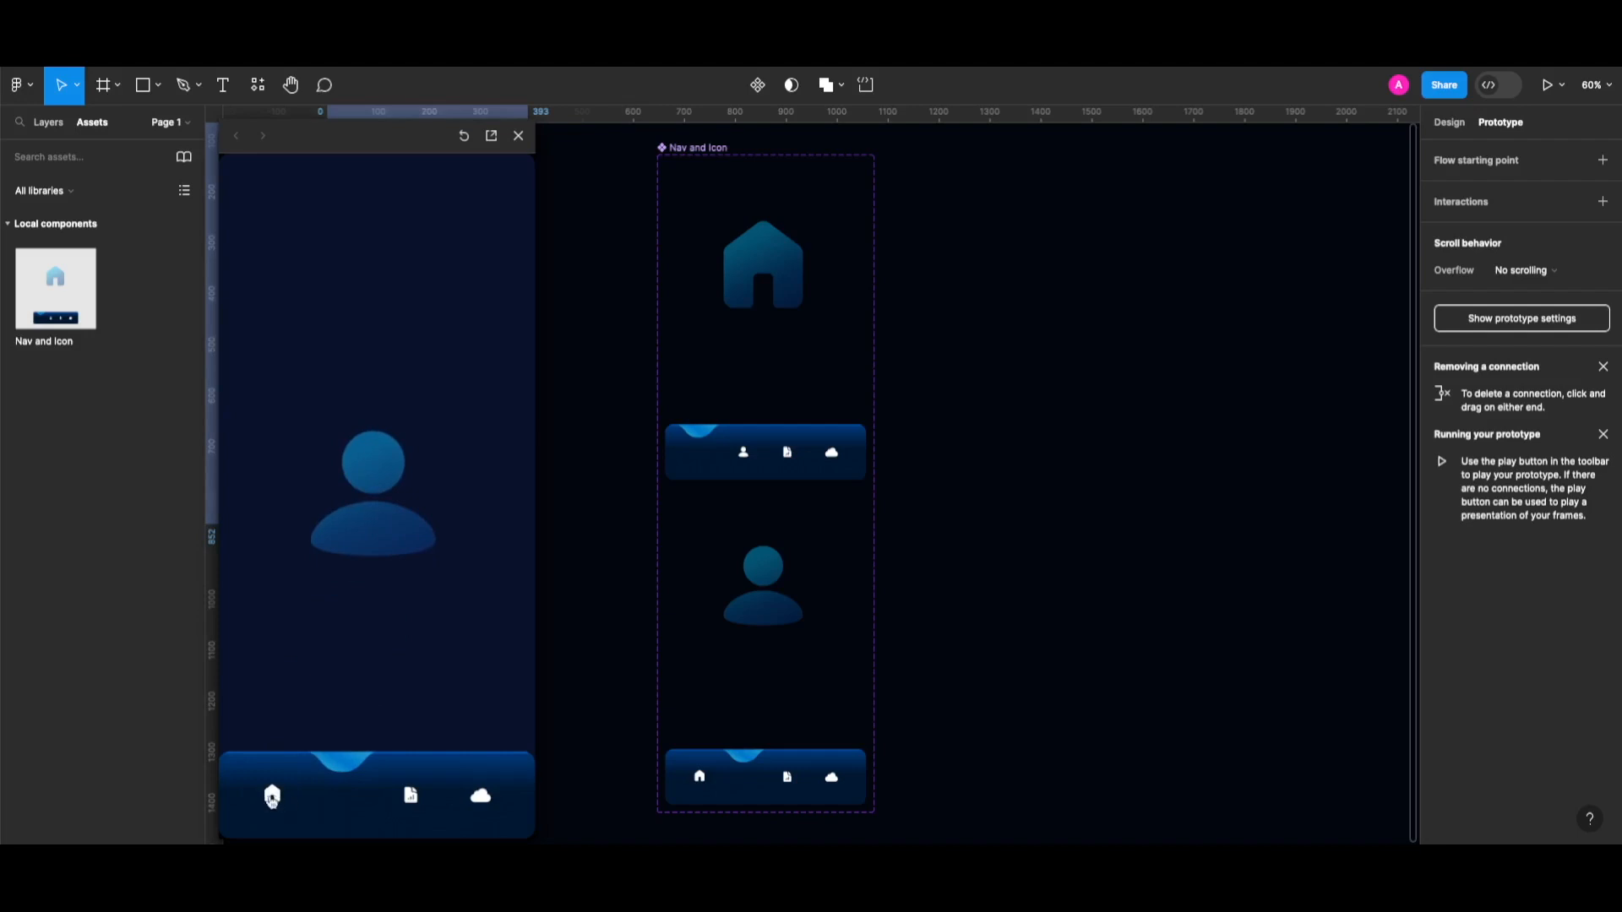
Test switching between the home and user icons in the inline preview and close the preview
left_click(272, 798)
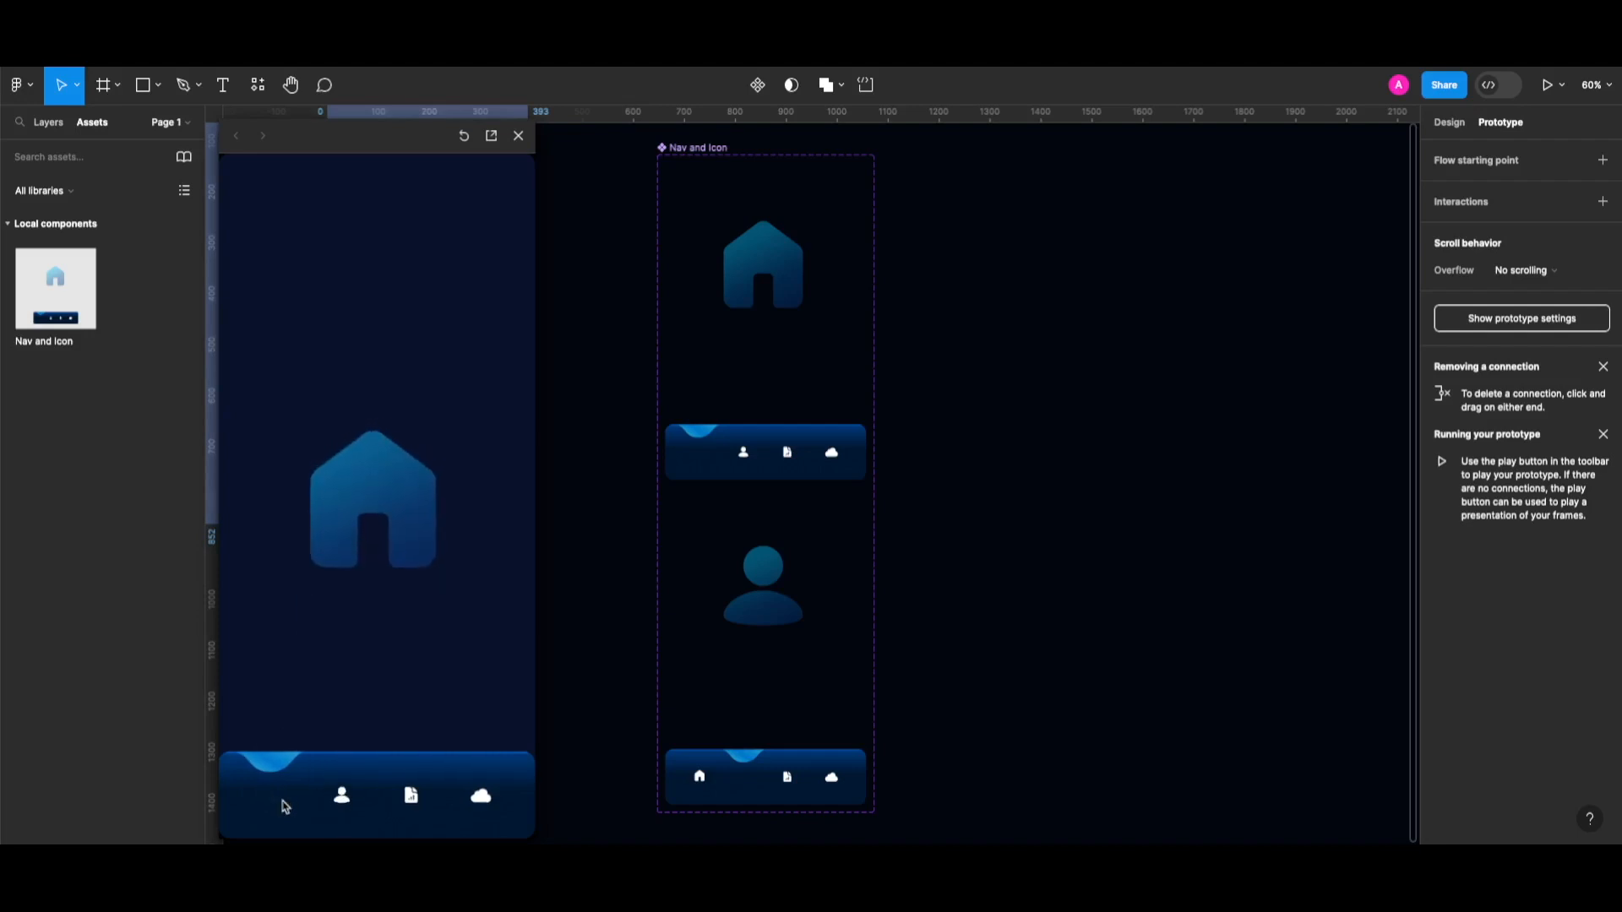
left_click(343, 801)
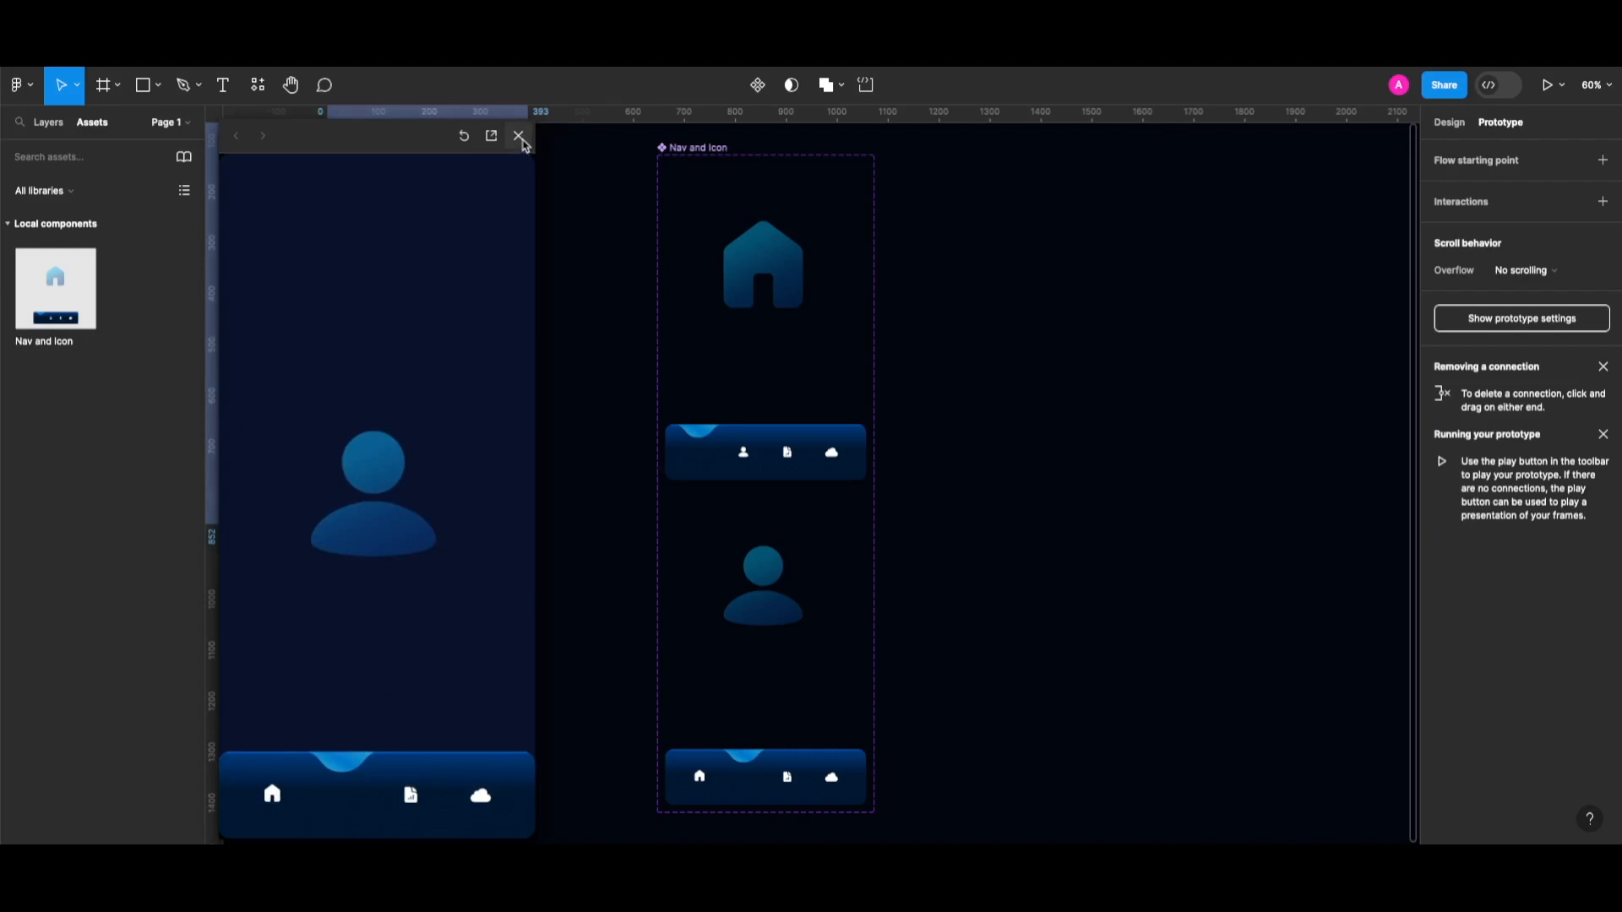
left_click(519, 136)
left_click(928, 414)
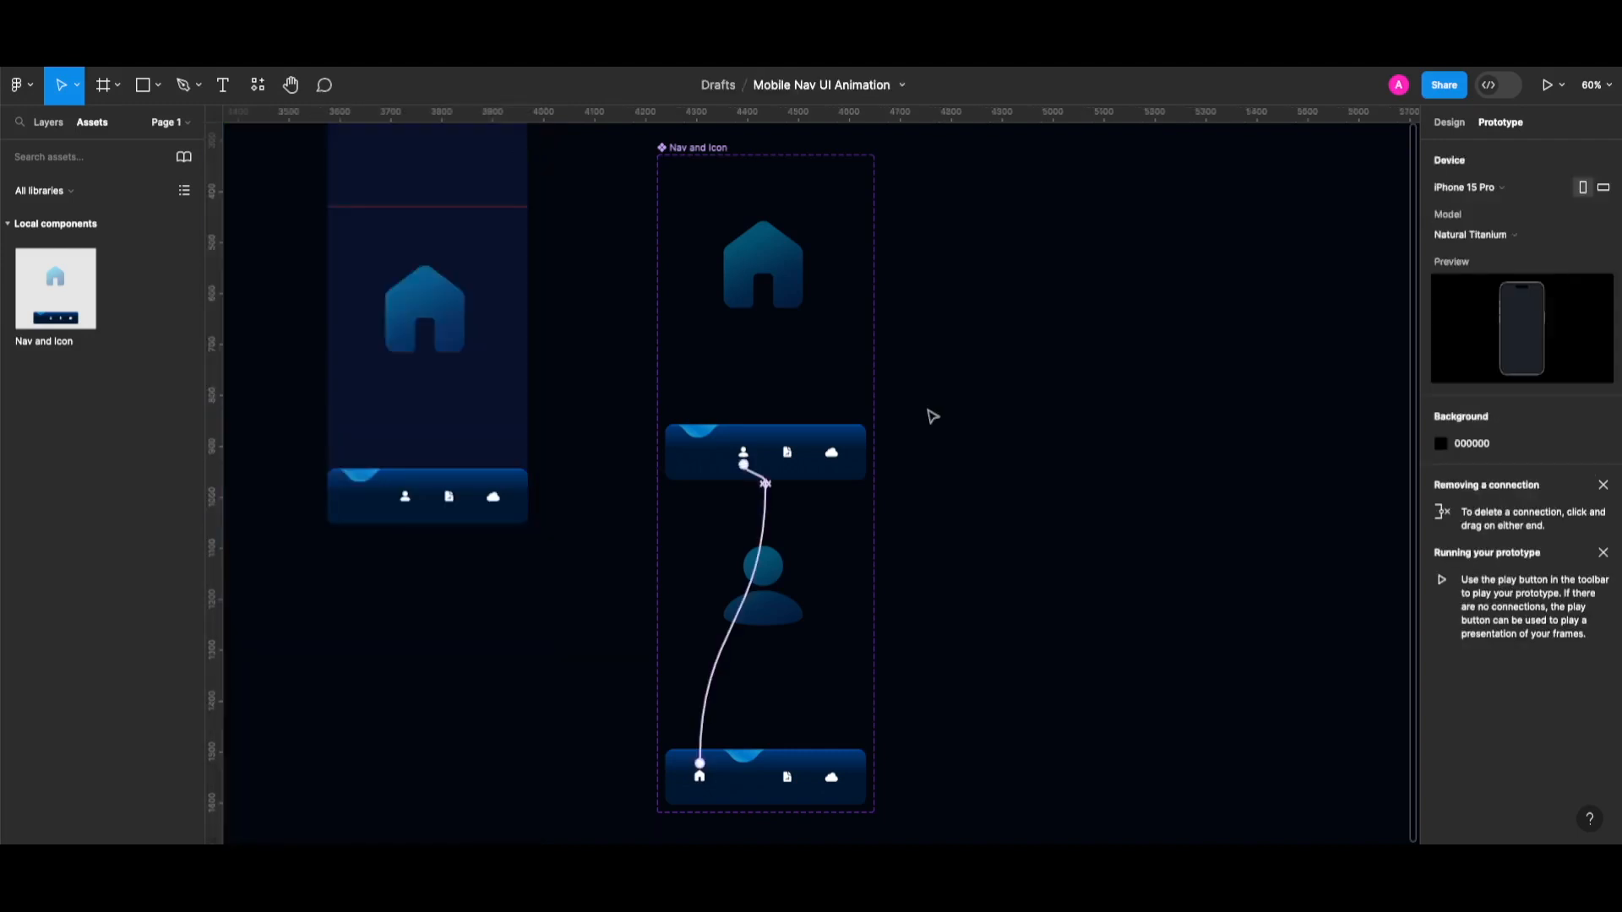
Add a third variant to the Nav and Icon component from the user-icon variant
scroll(929, 419, "down", 2)
scroll(929, 420, "down", 2)
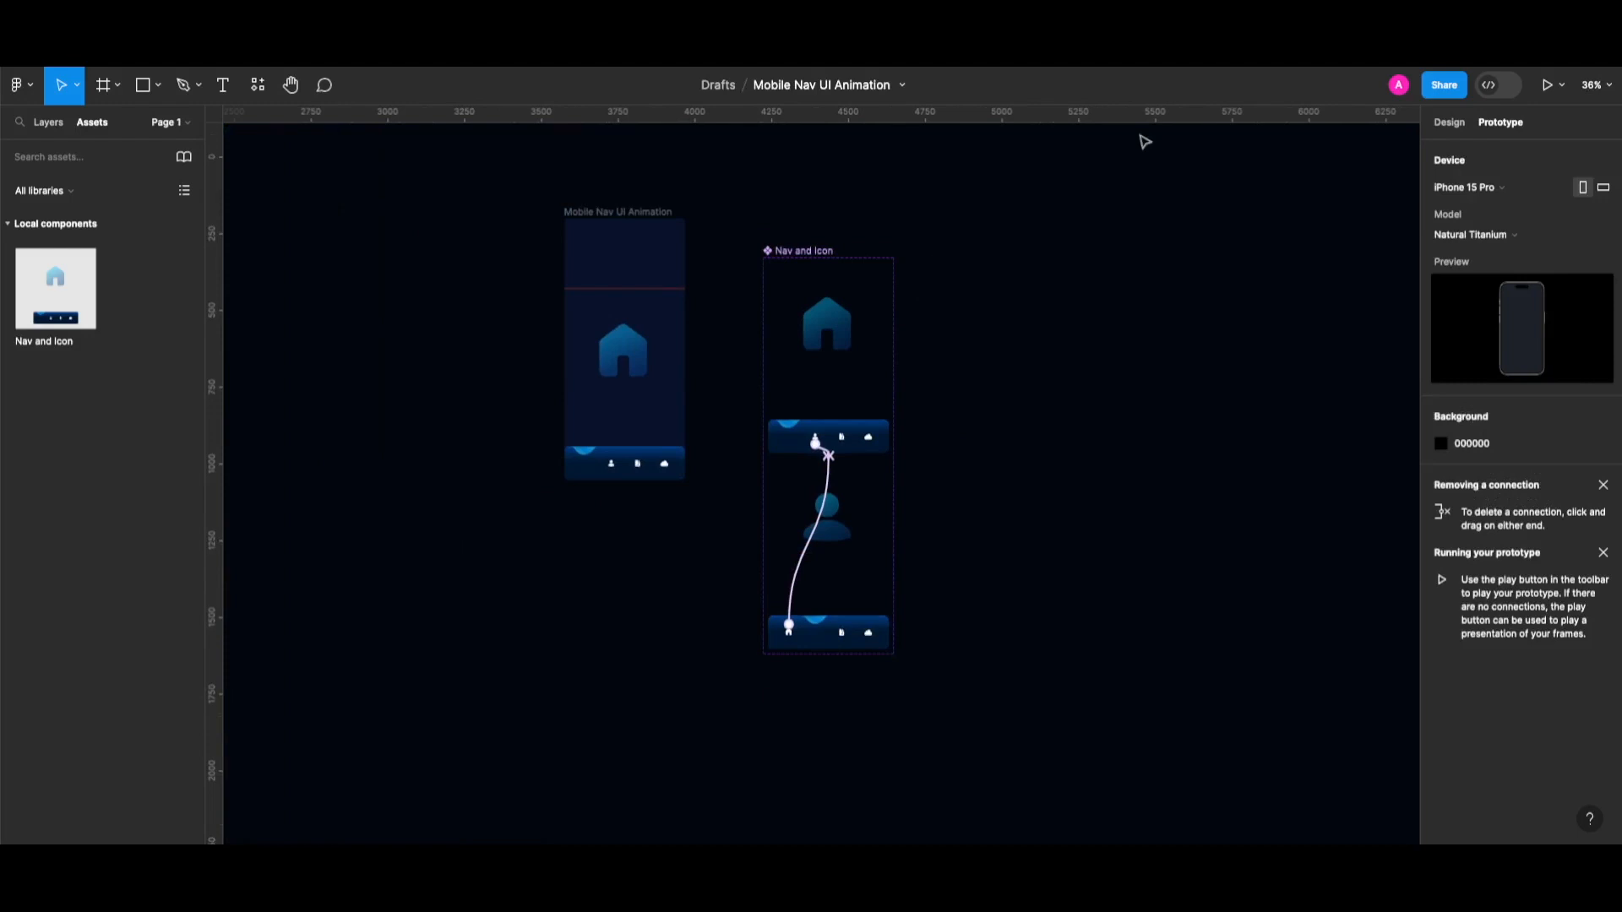
left_click(1448, 124)
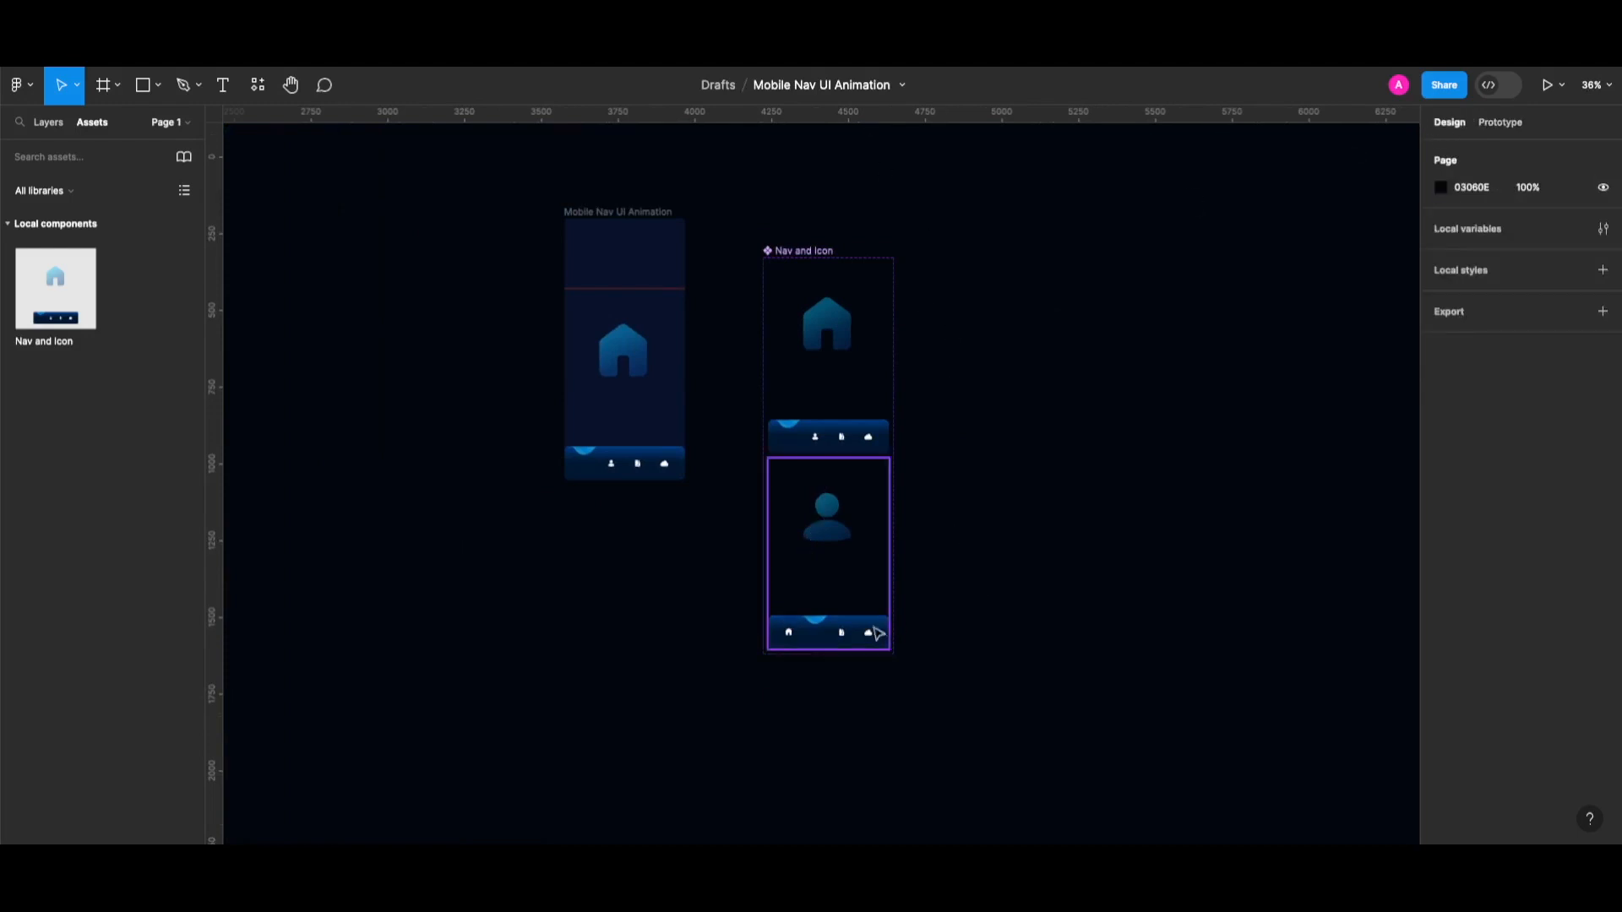
left_click(843, 636)
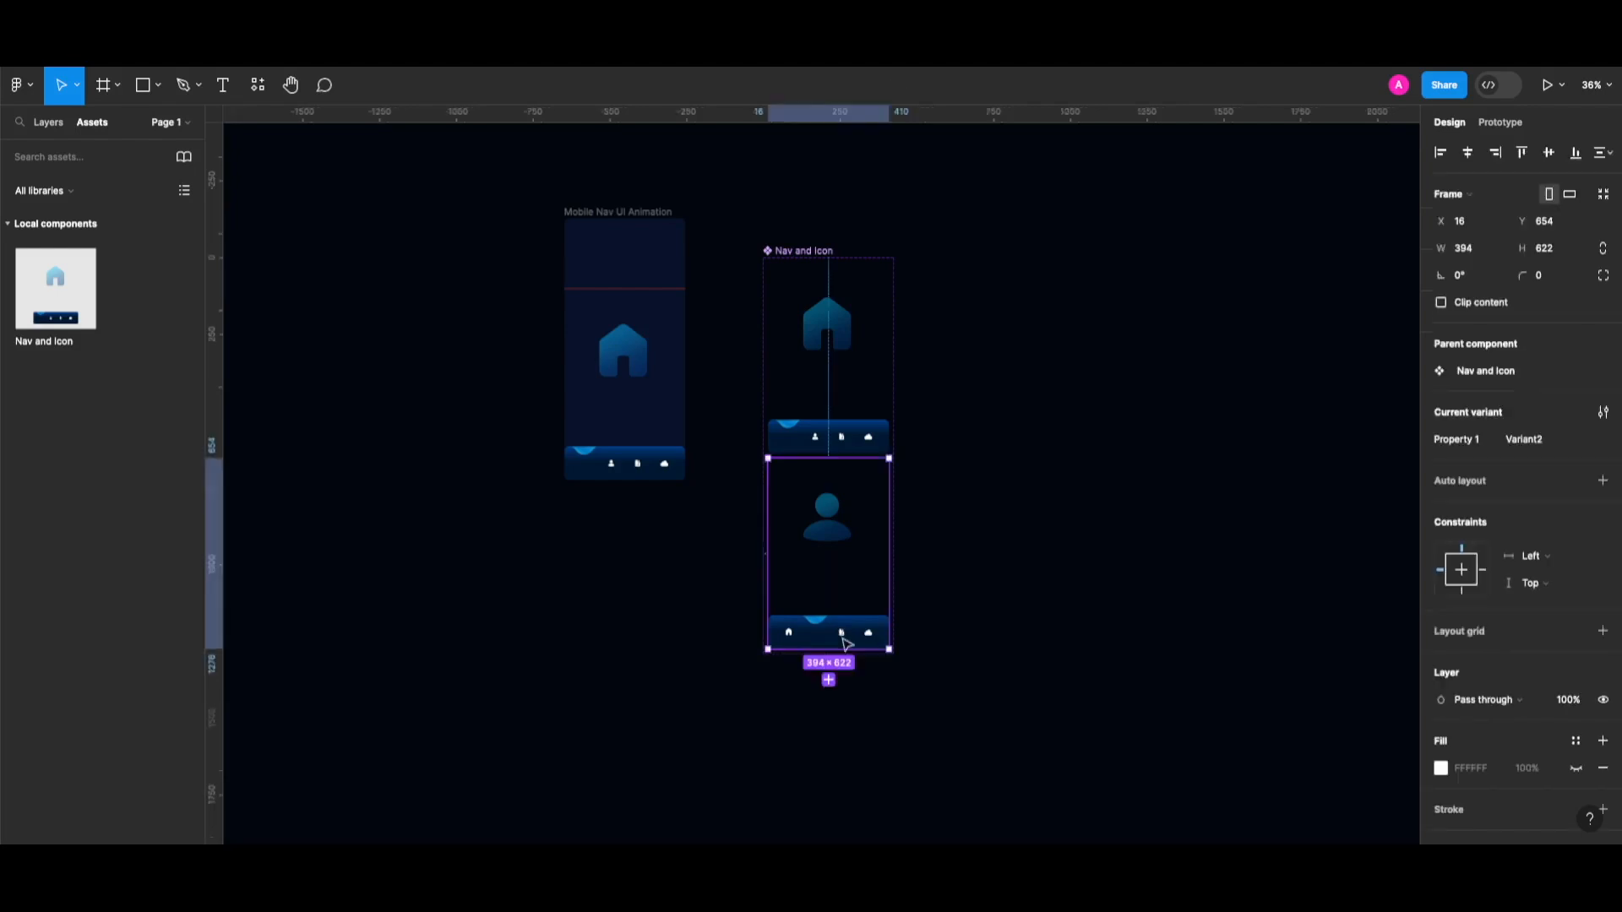
left_click(829, 681)
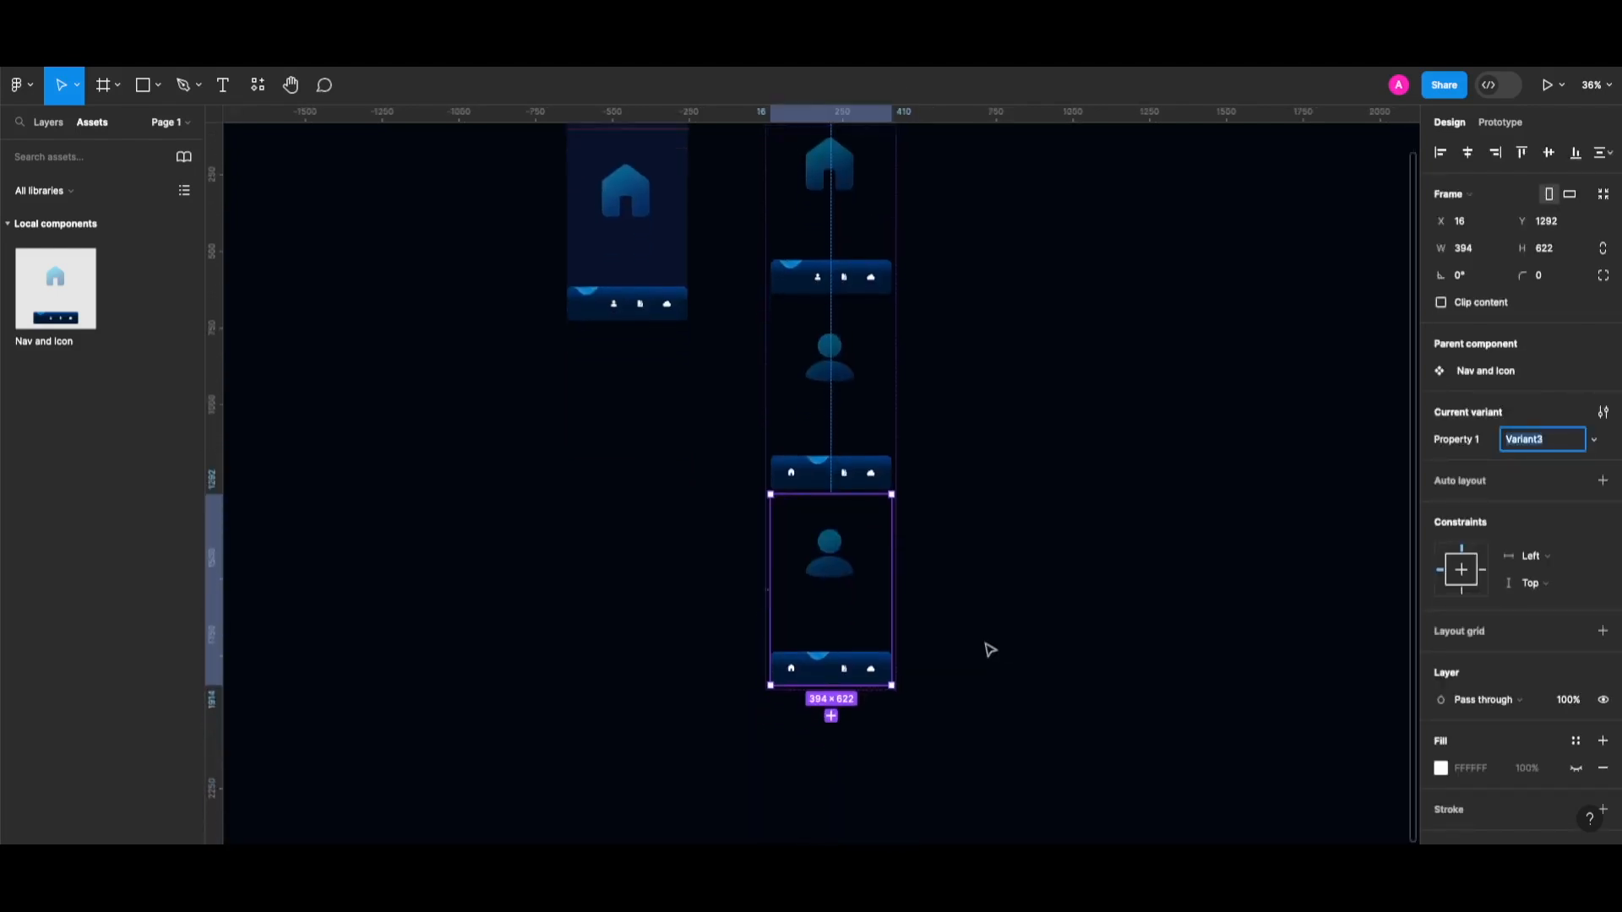
In the third variant, move the blue highlight curve above the document icon, at about X 194, and delete the large user icon
scroll(870, 594, "up", 2)
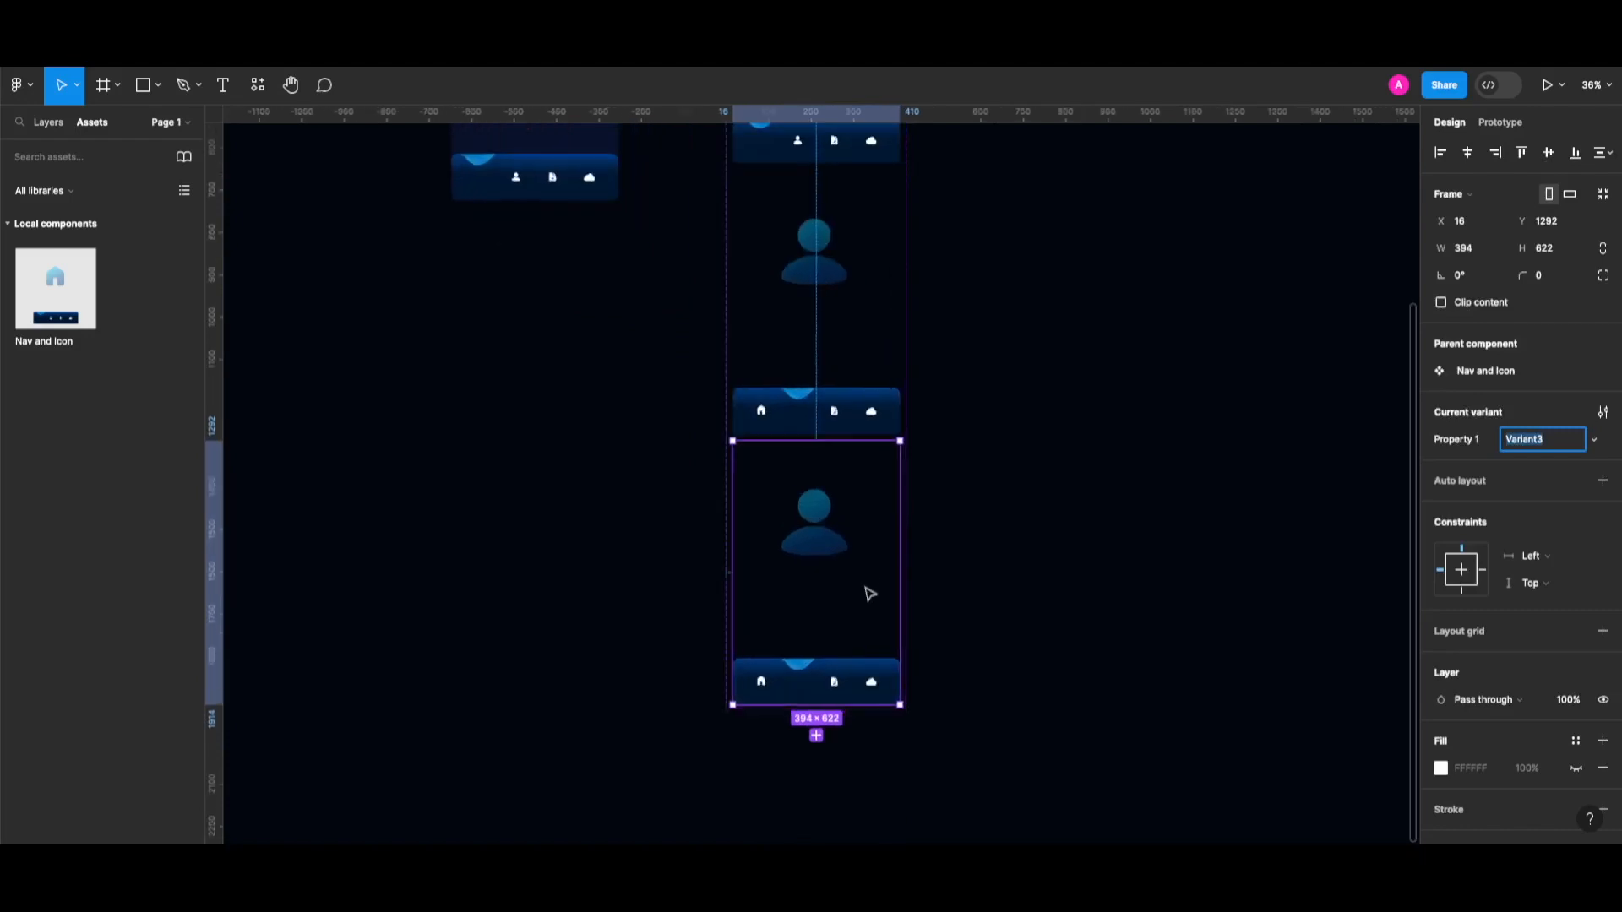
scroll(870, 594, "up", 2)
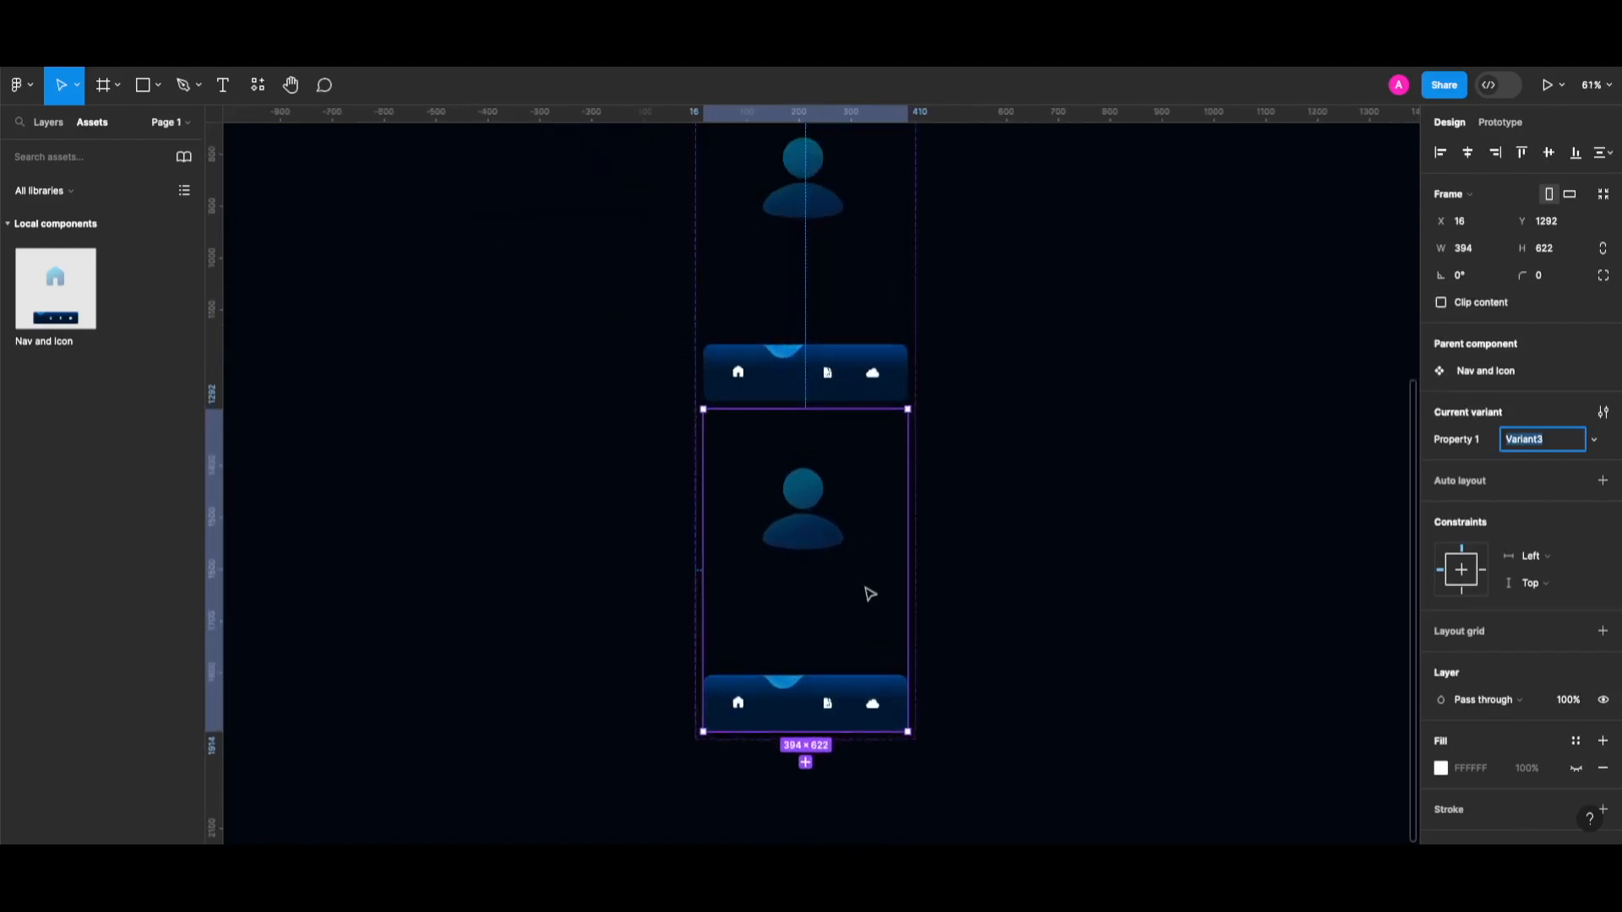
left_click(790, 692)
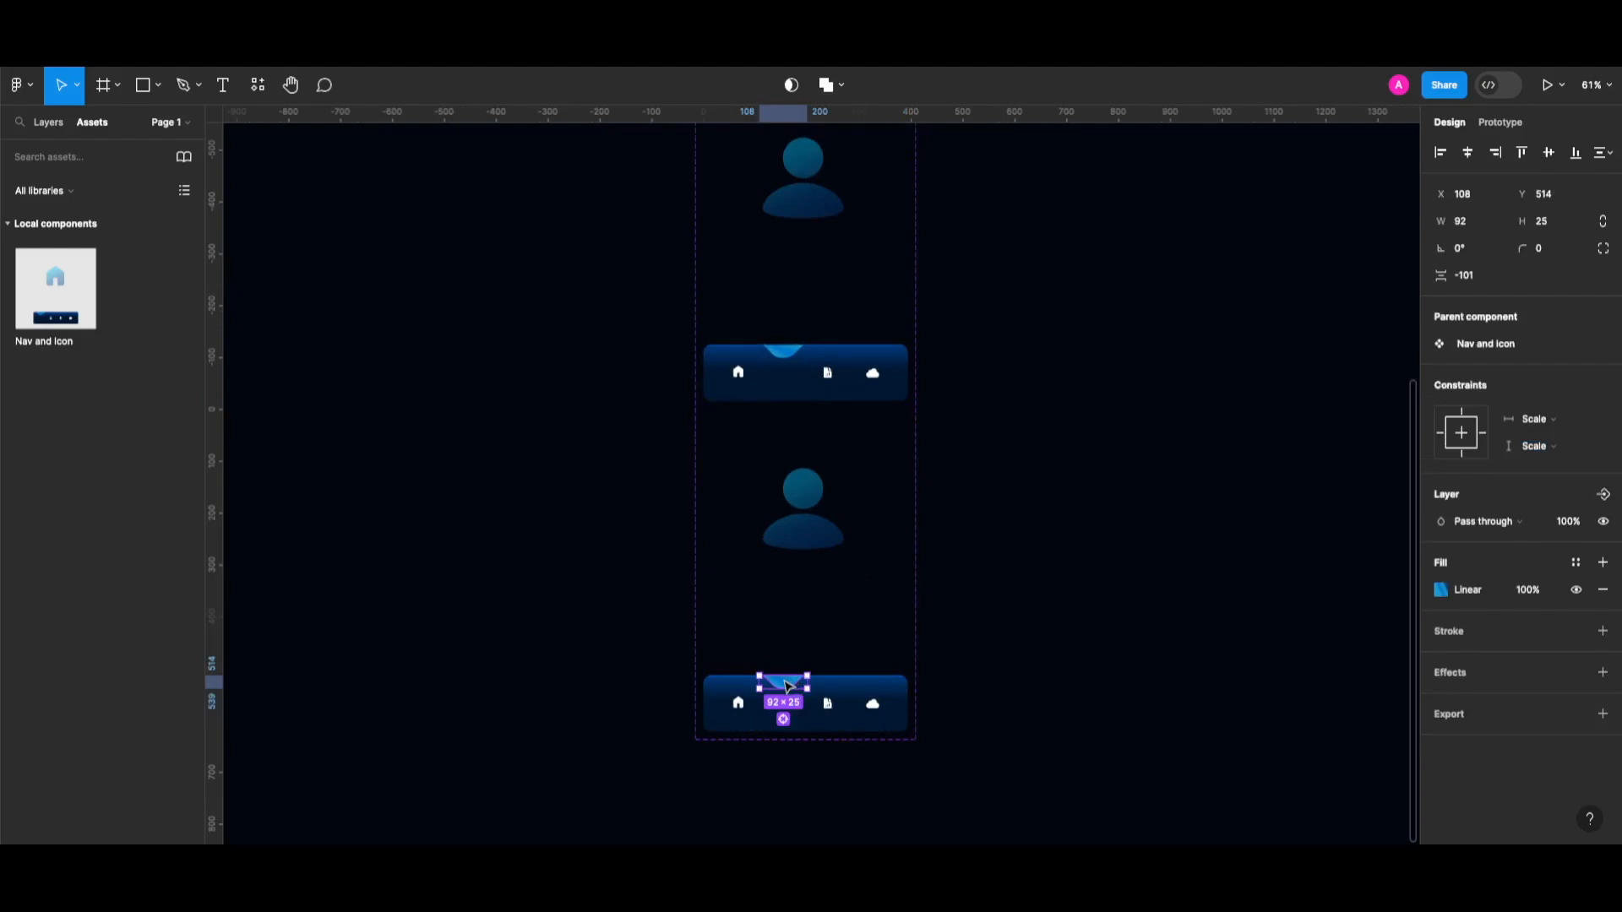
left_click_drag(786, 686, 831, 687)
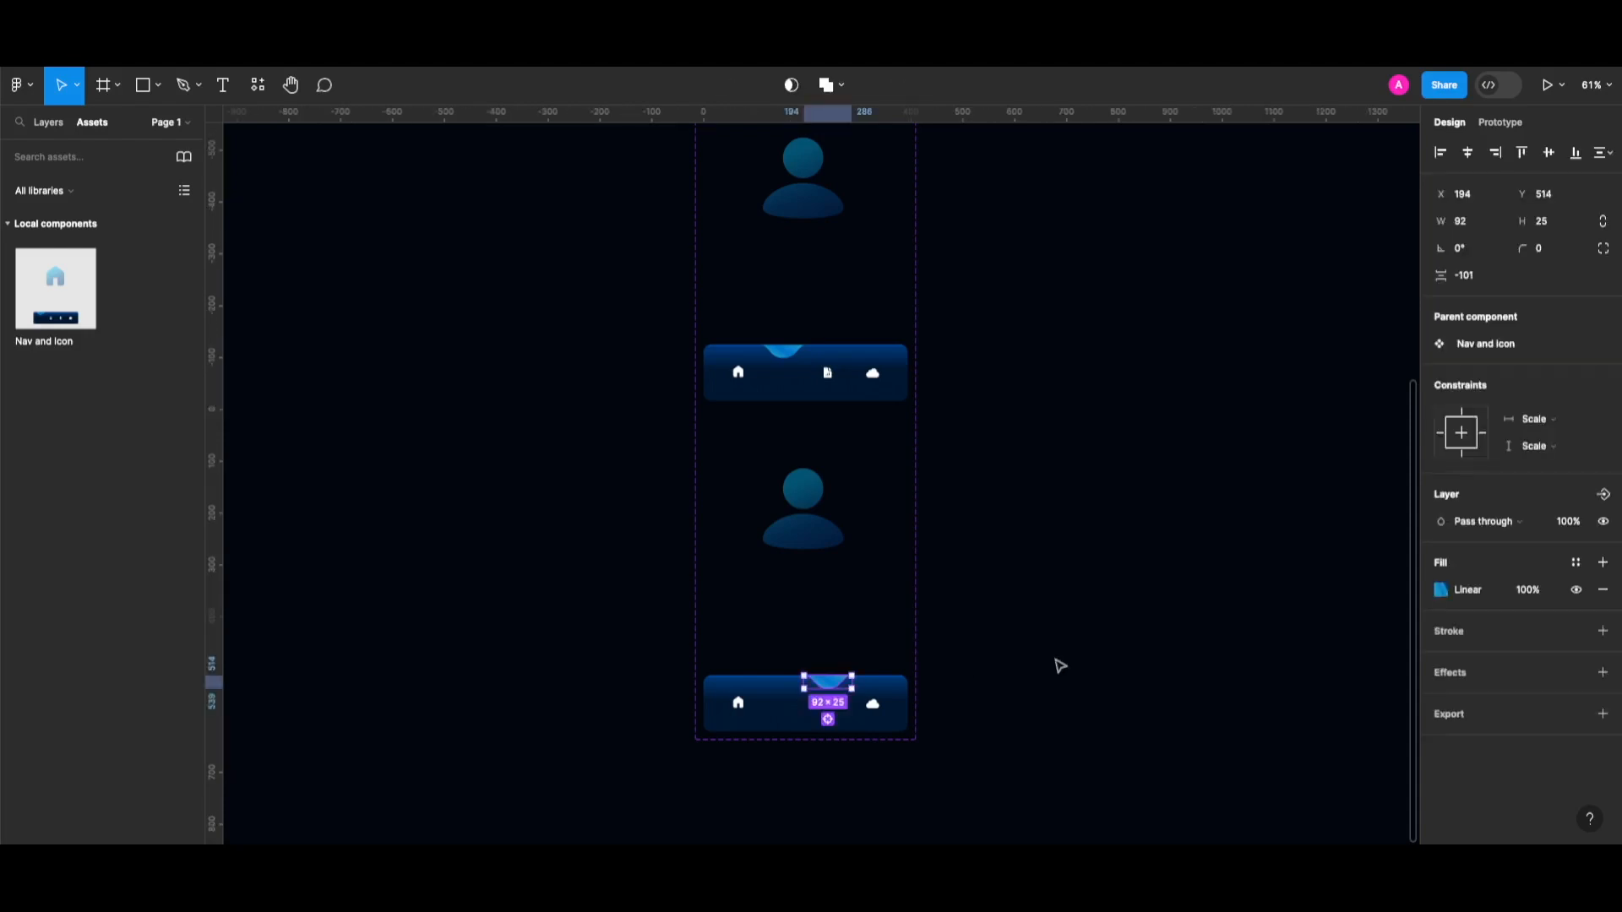
left_click(1003, 685)
left_click(823, 537)
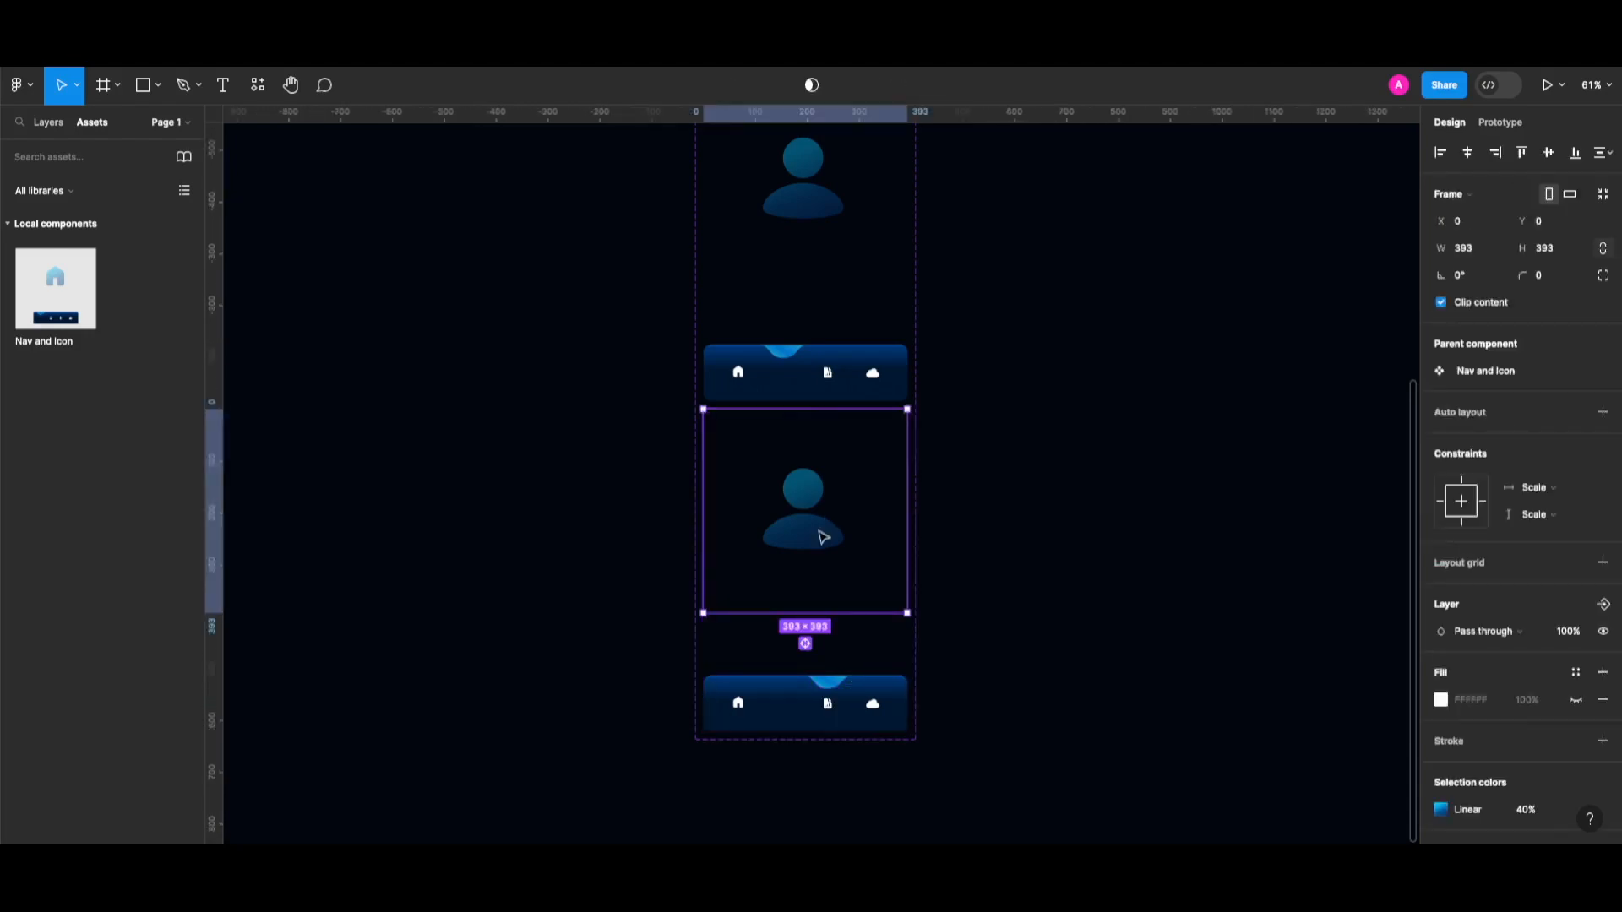
key("BackSpace")
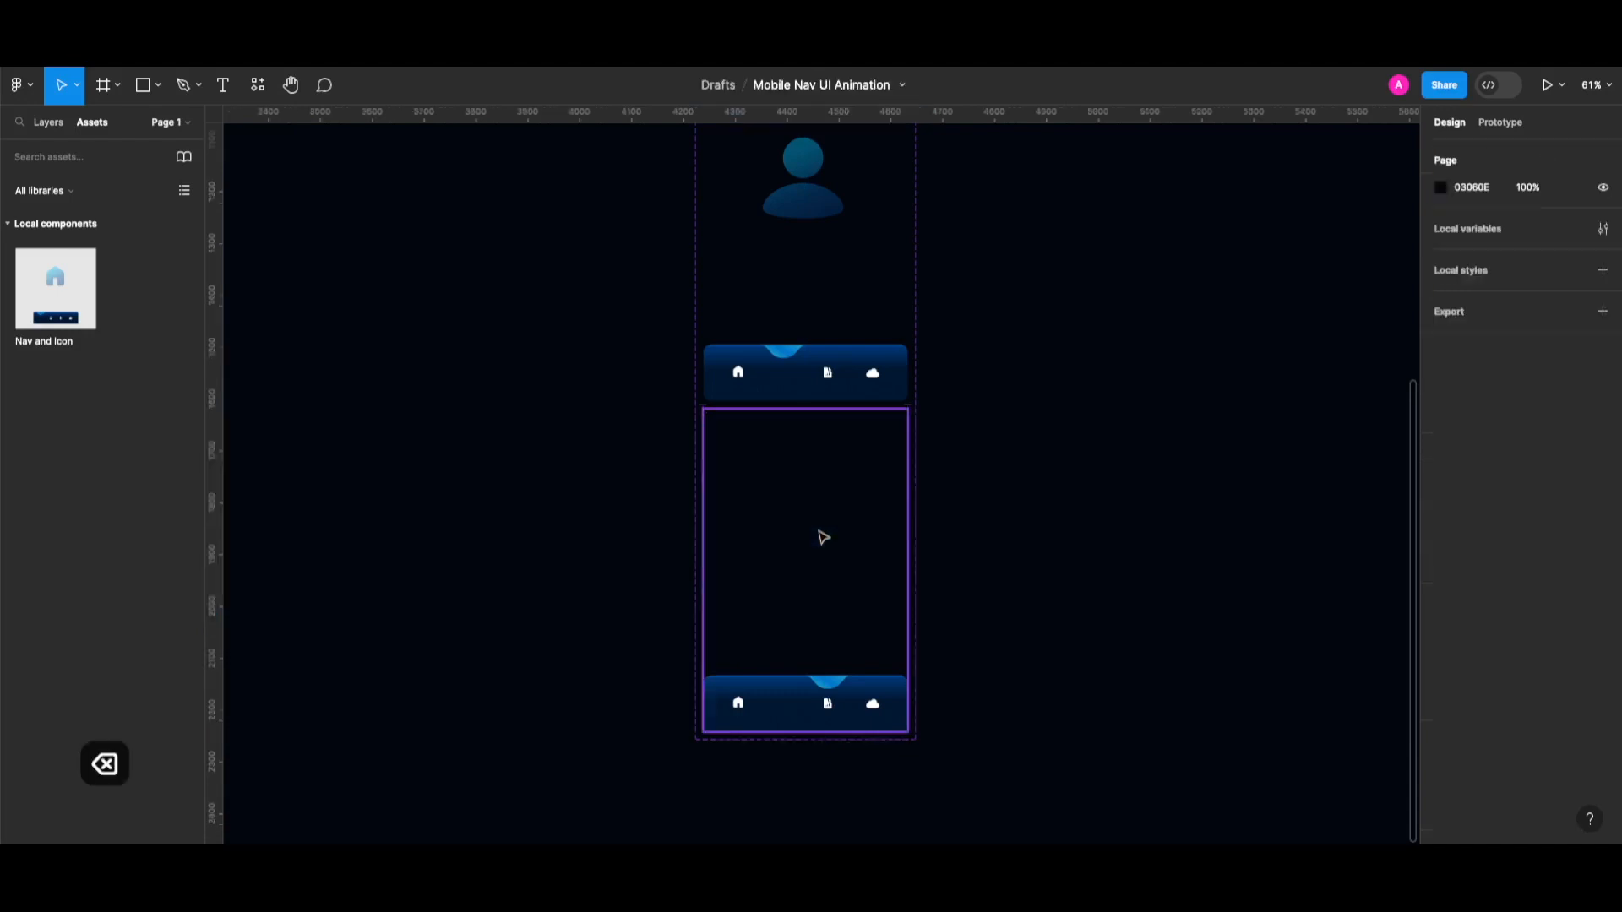
Copy the small user icon from the first variant's navigation bar and paste it into the third variant's navigation bar
scroll(841, 531, "right", 15)
scroll(841, 531, "down", 8)
scroll(853, 528, "up", 1)
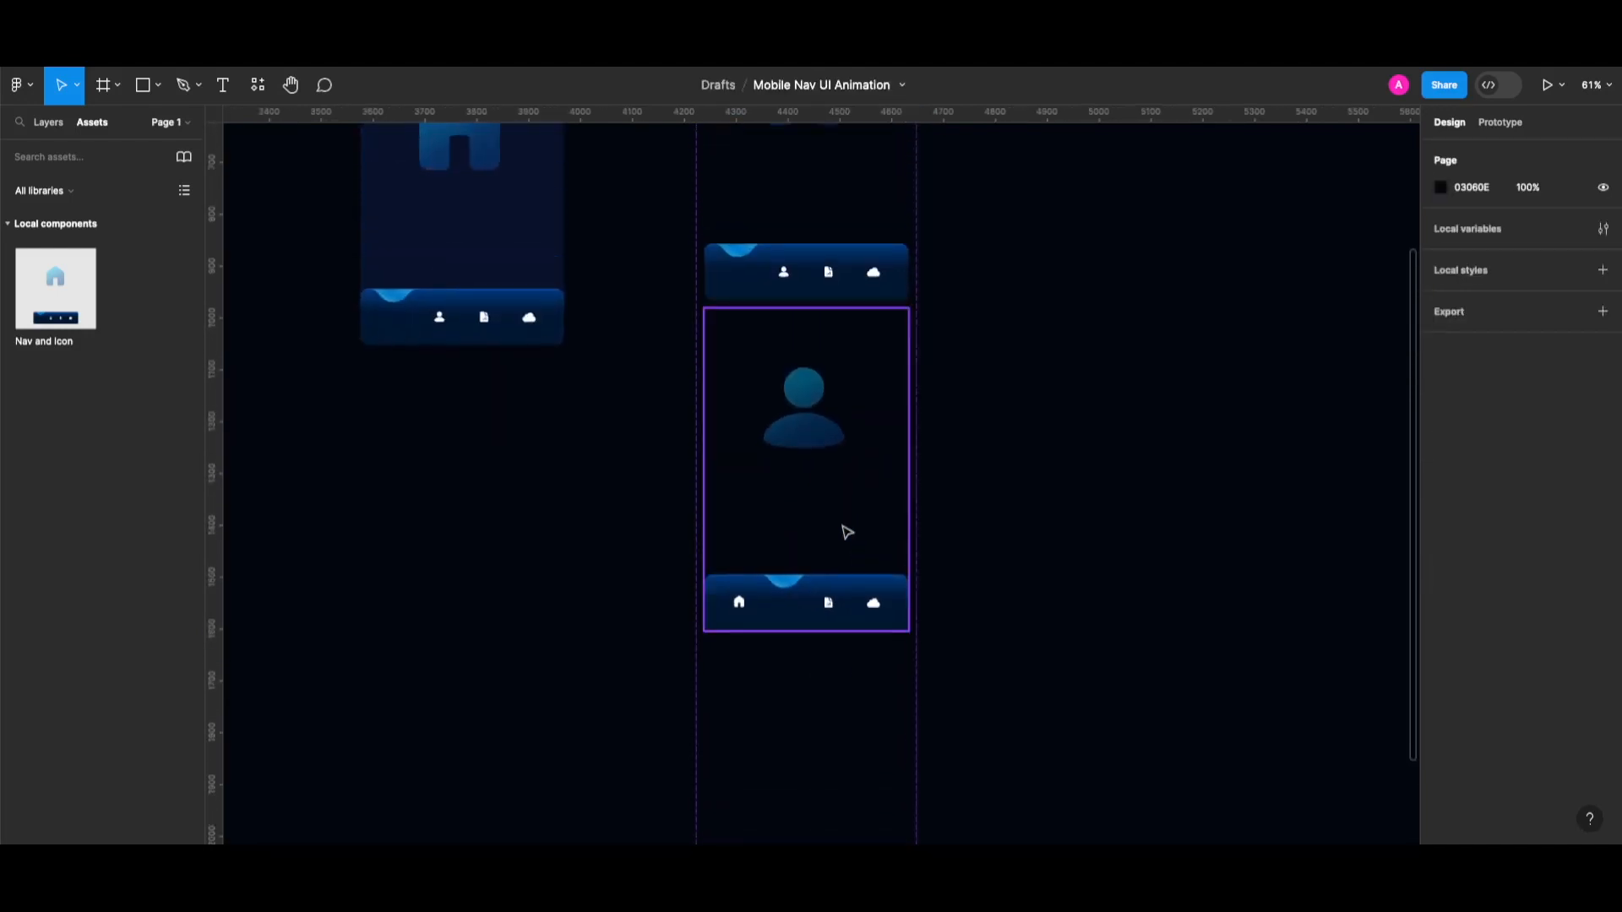
double_click(784, 272)
key("super+c")
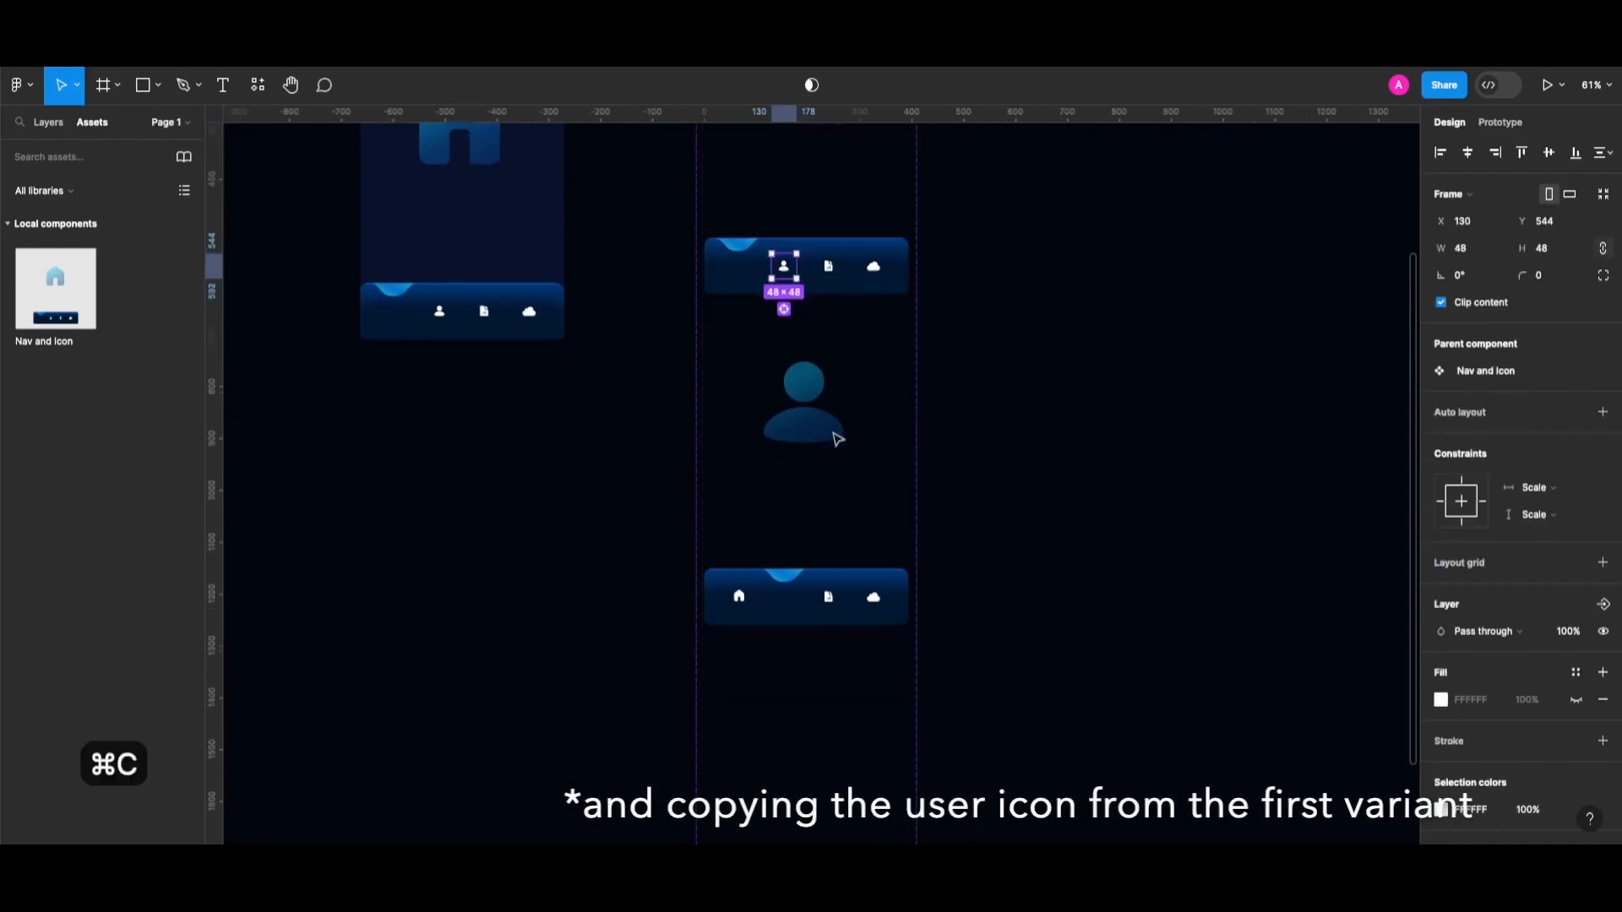
scroll(837, 437, "down", 4)
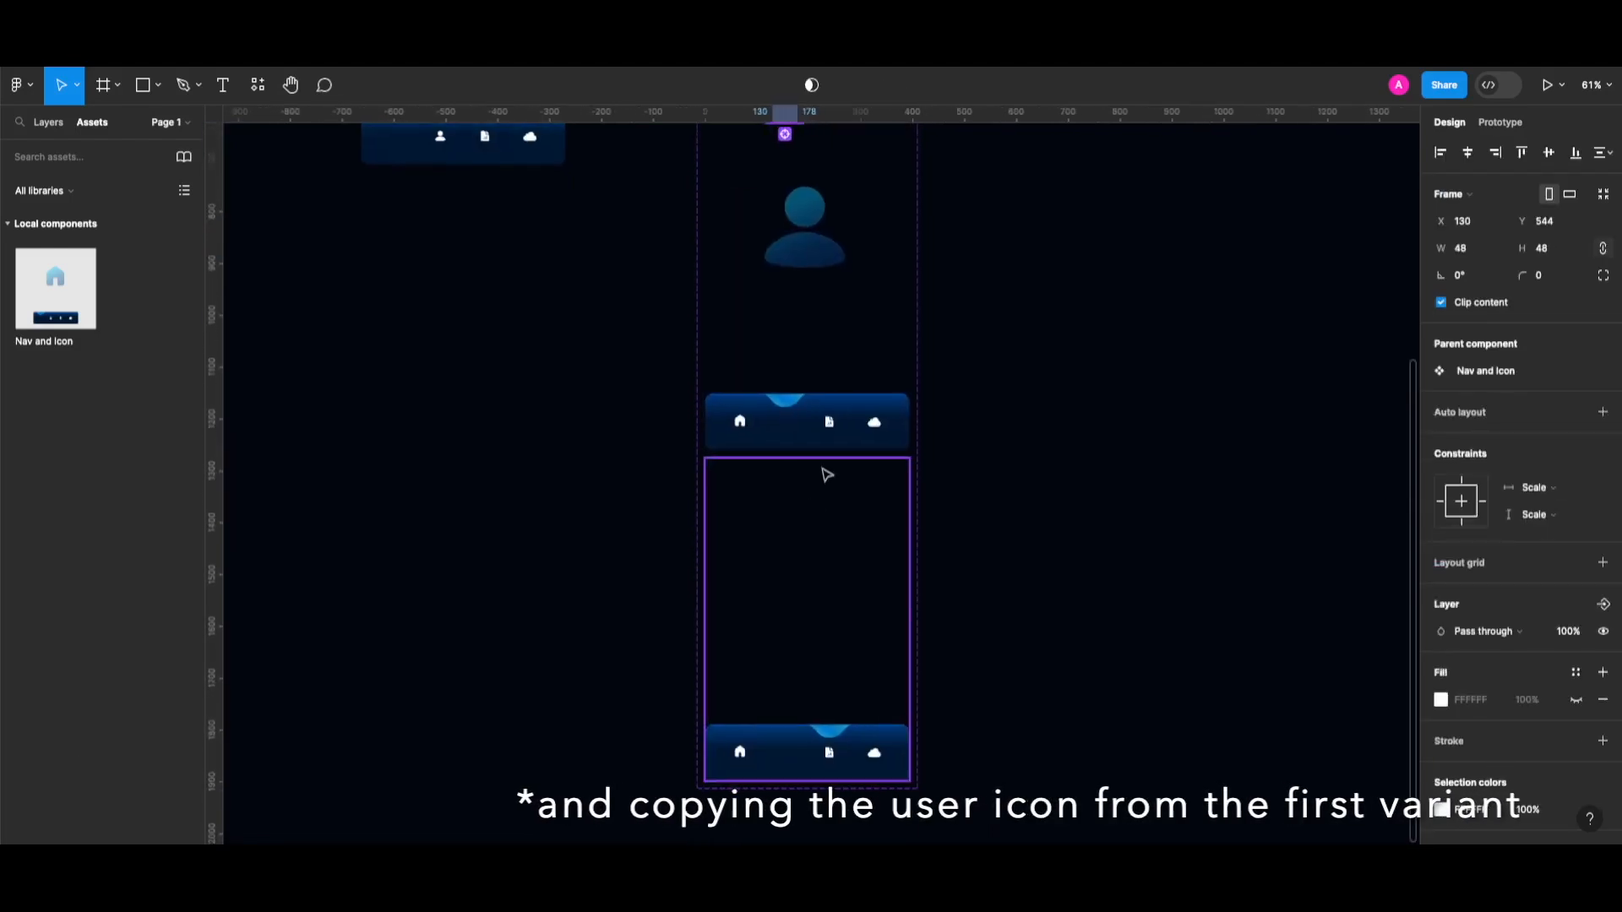
scroll(833, 607, "down", 2)
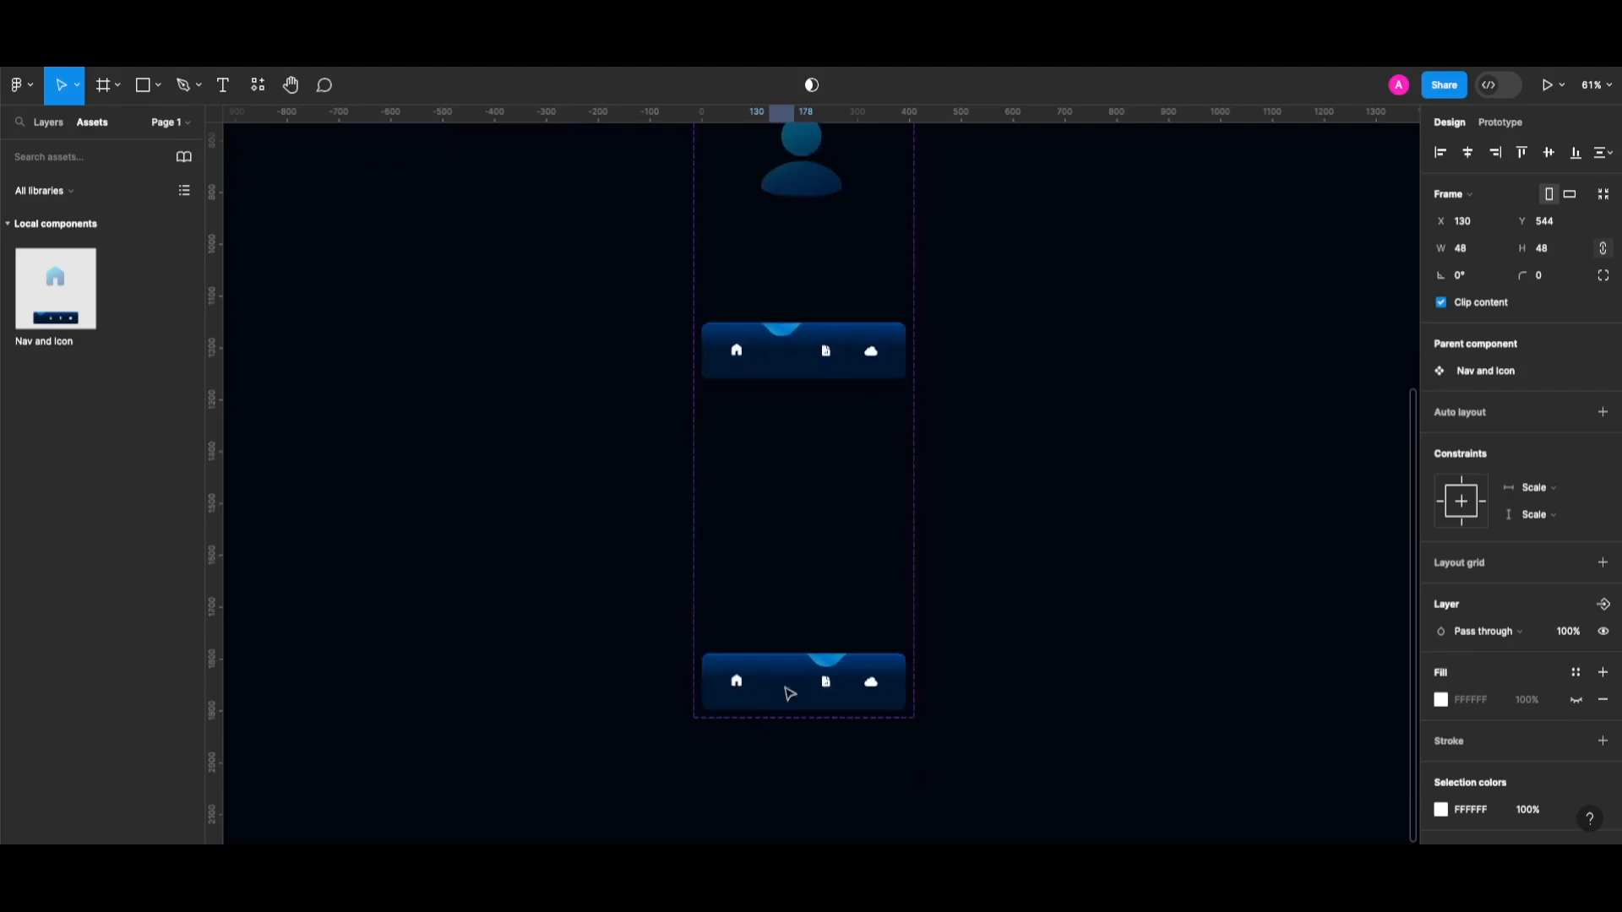
left_click(788, 695)
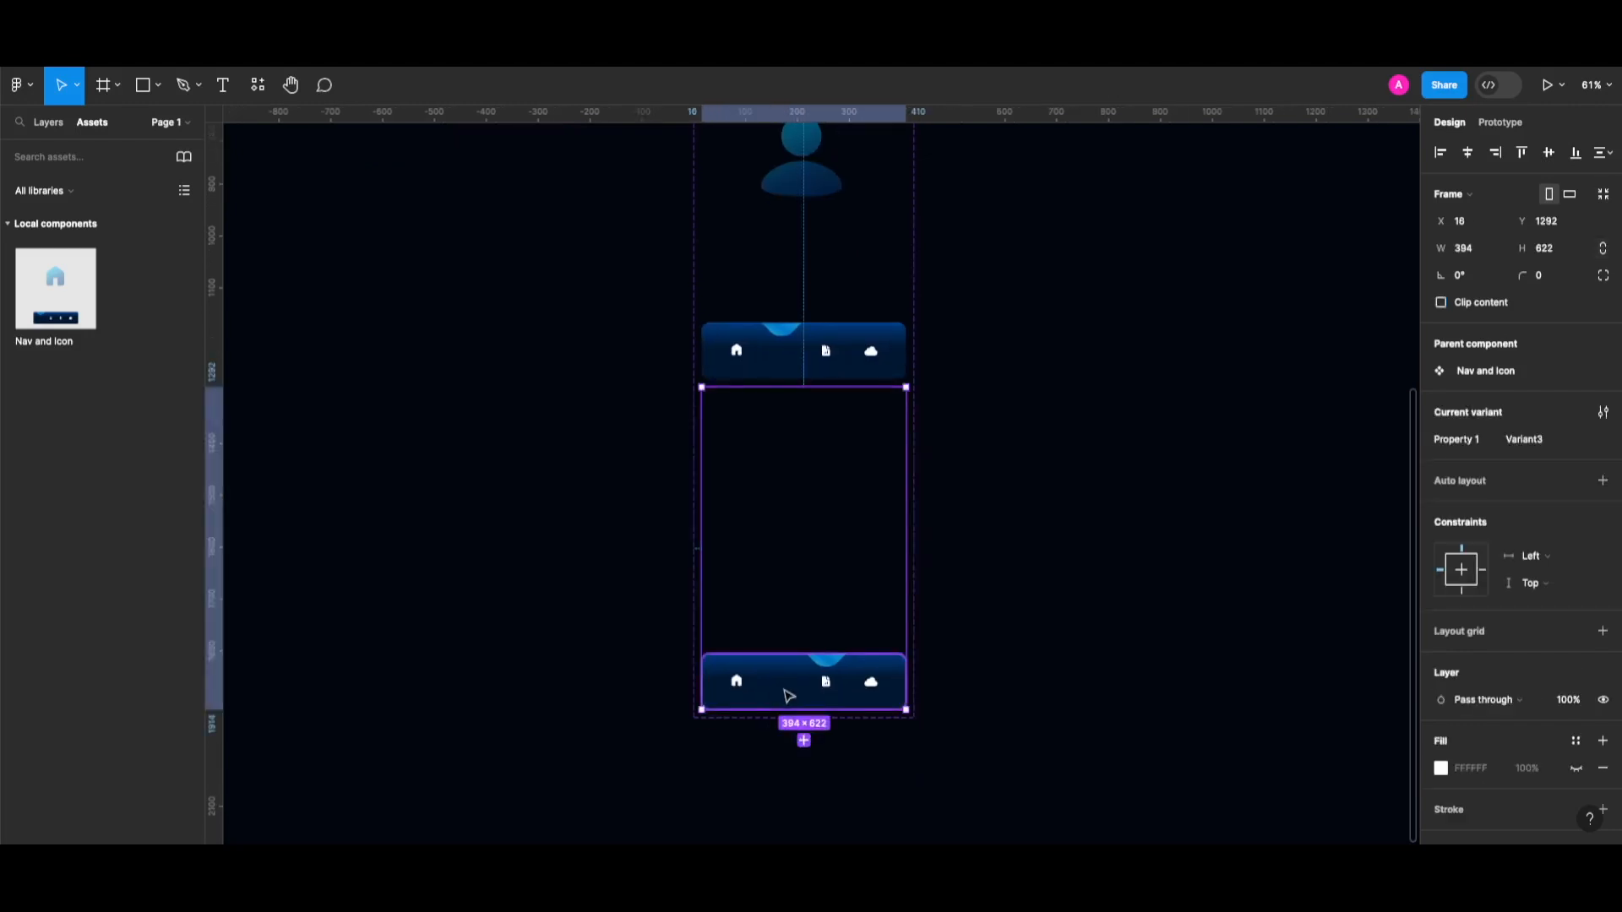
key("super+v")
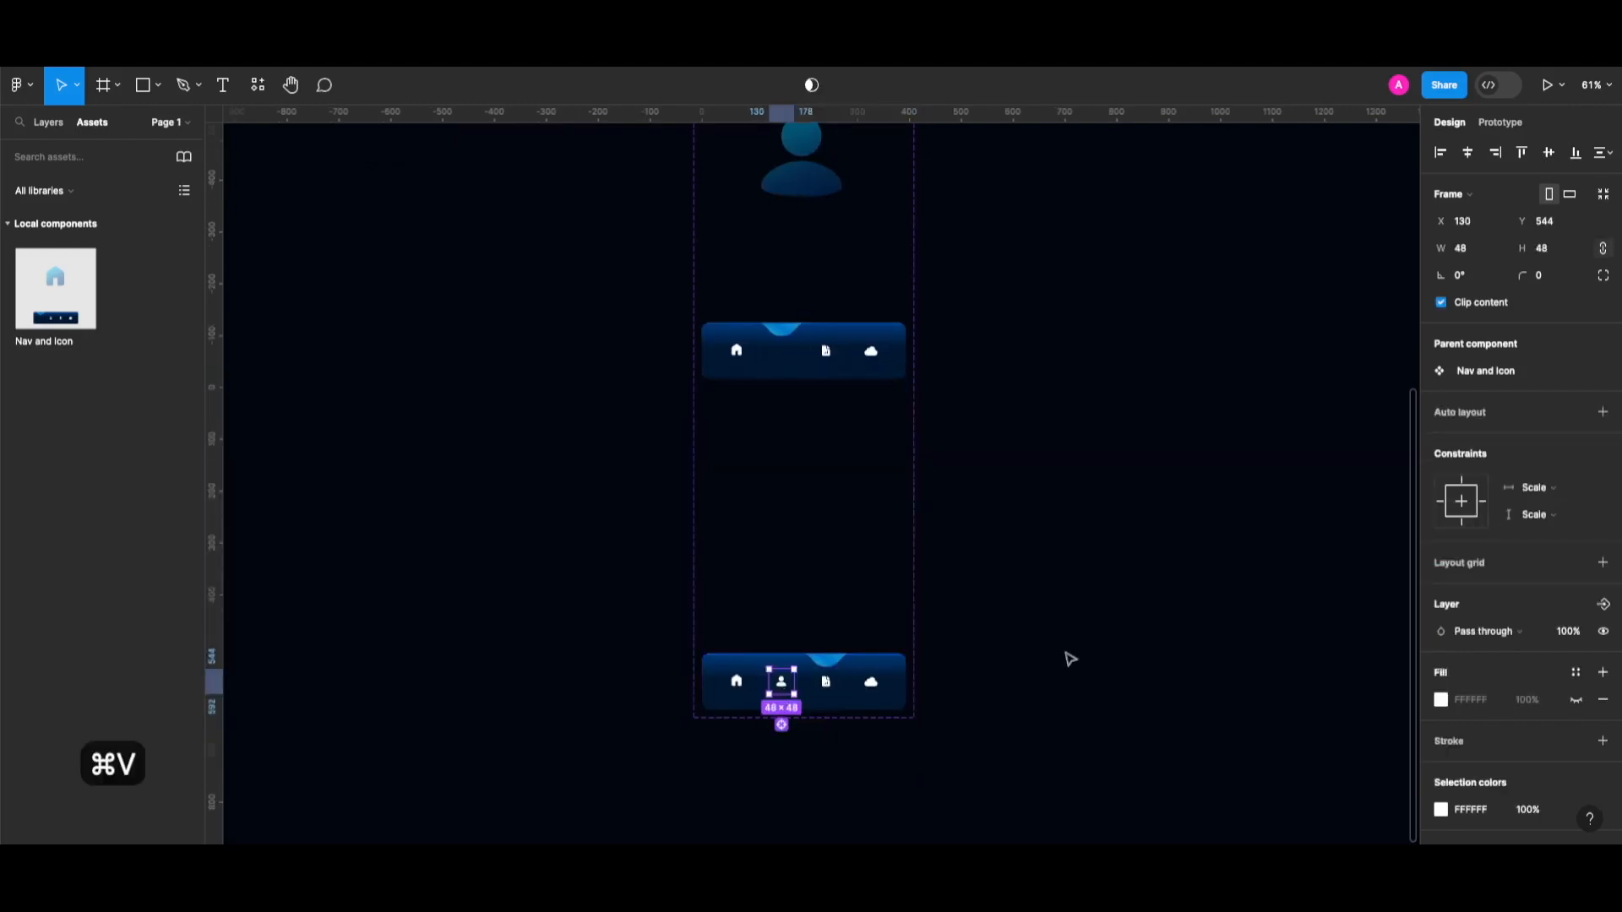
left_click(1068, 659)
Move the third variant's document icon out of its navigation bar, enlarge it to 393 wide and place it at about X 1, Y 0
left_click(829, 688)
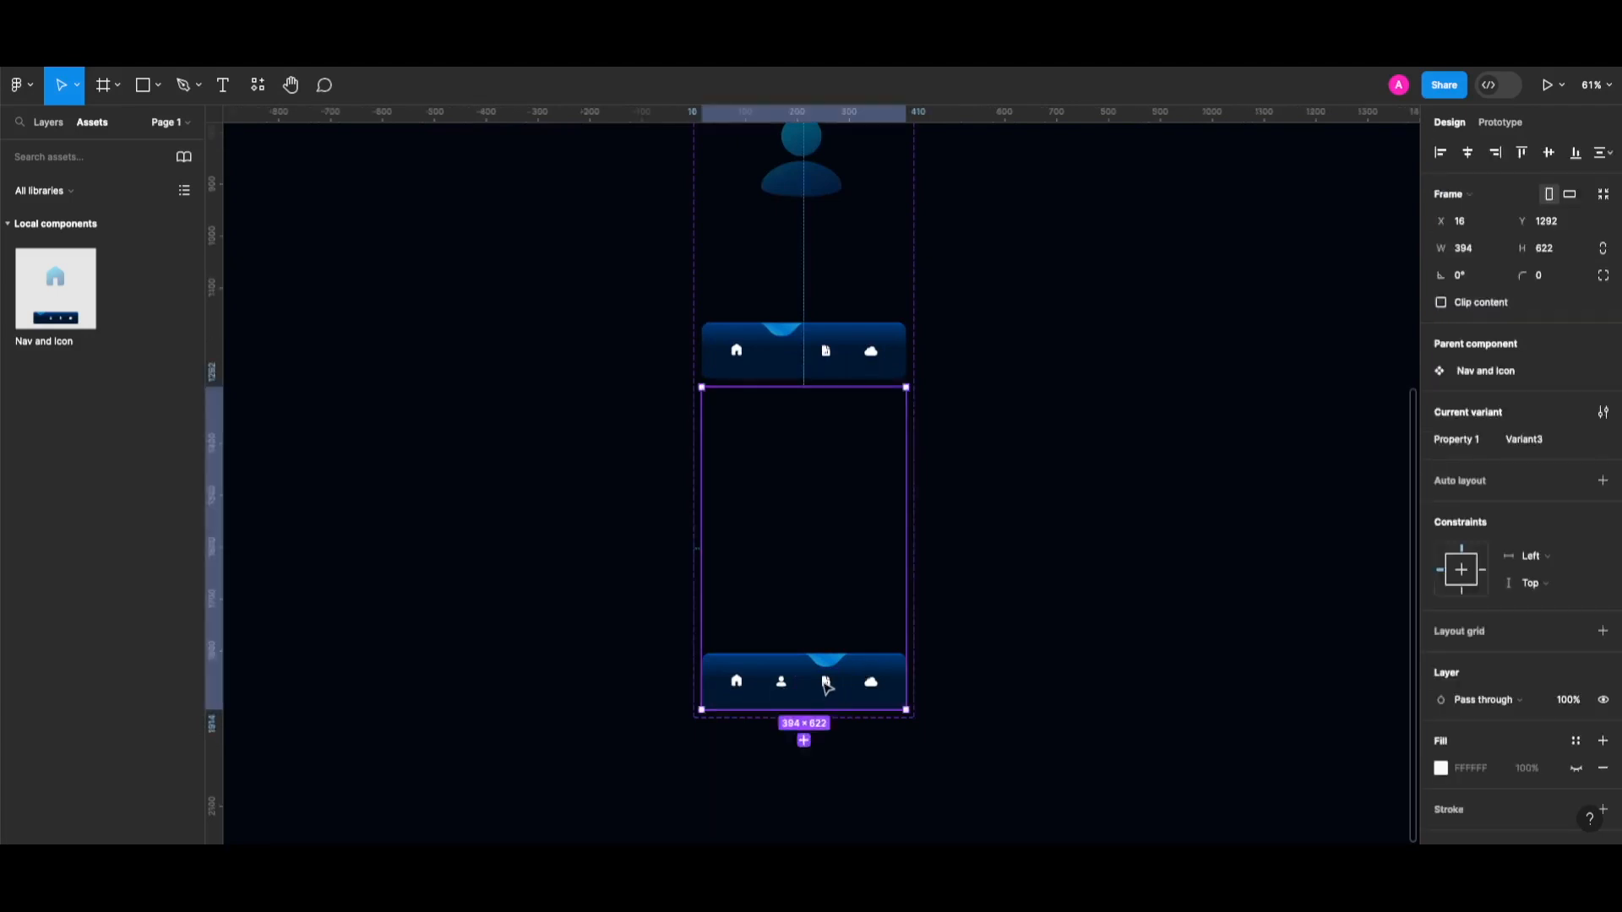
double_click(828, 682)
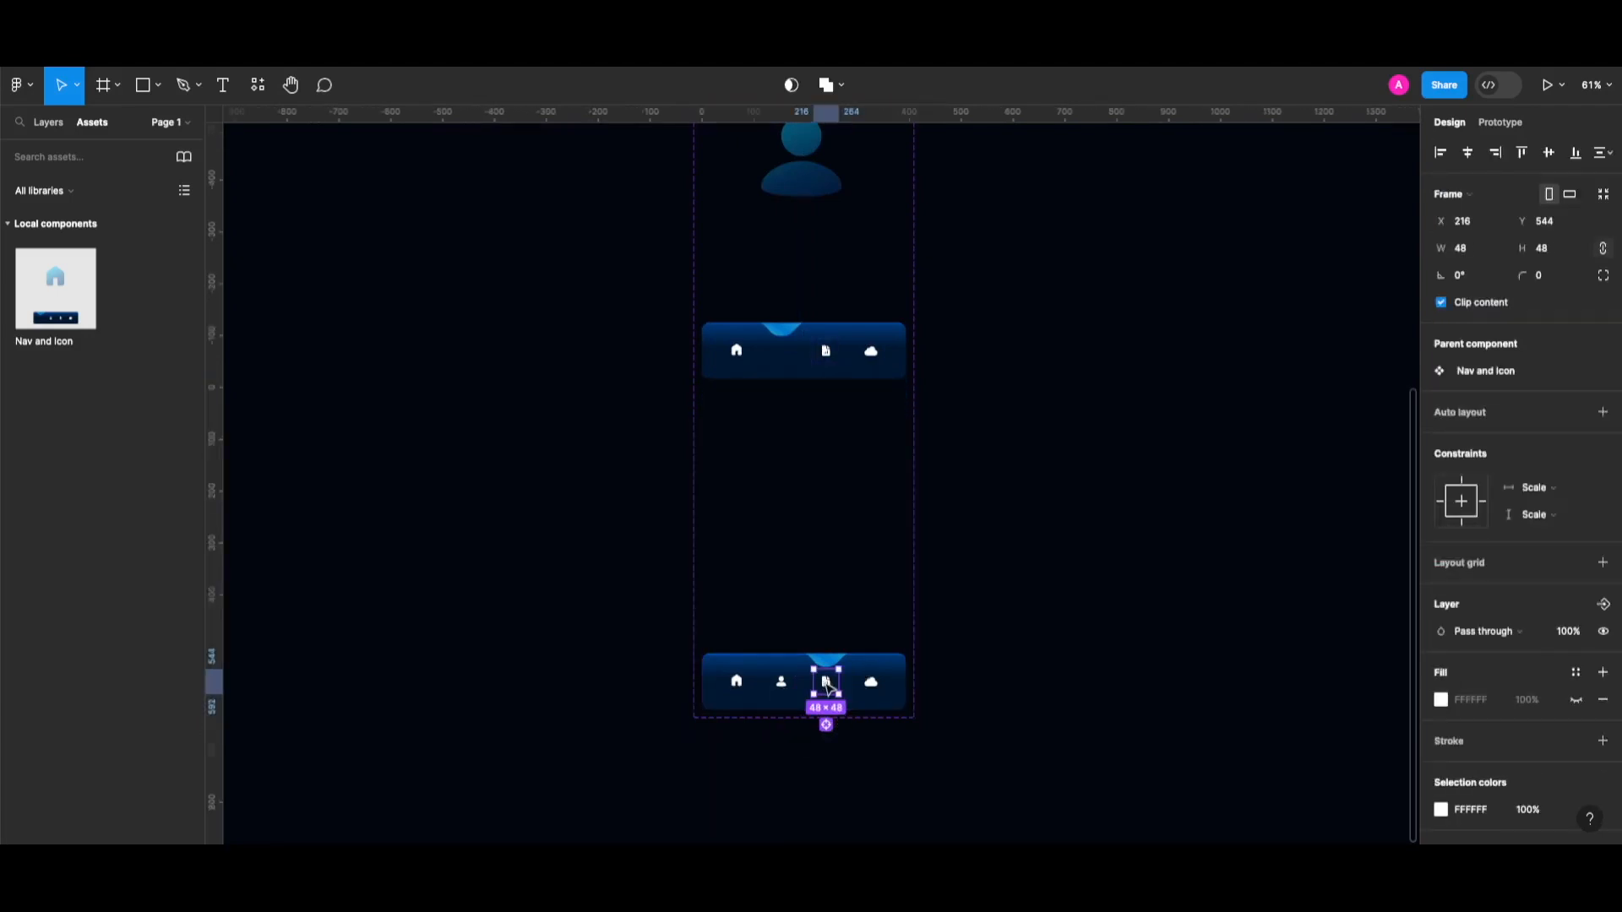
left_click_drag(829, 686, 813, 496)
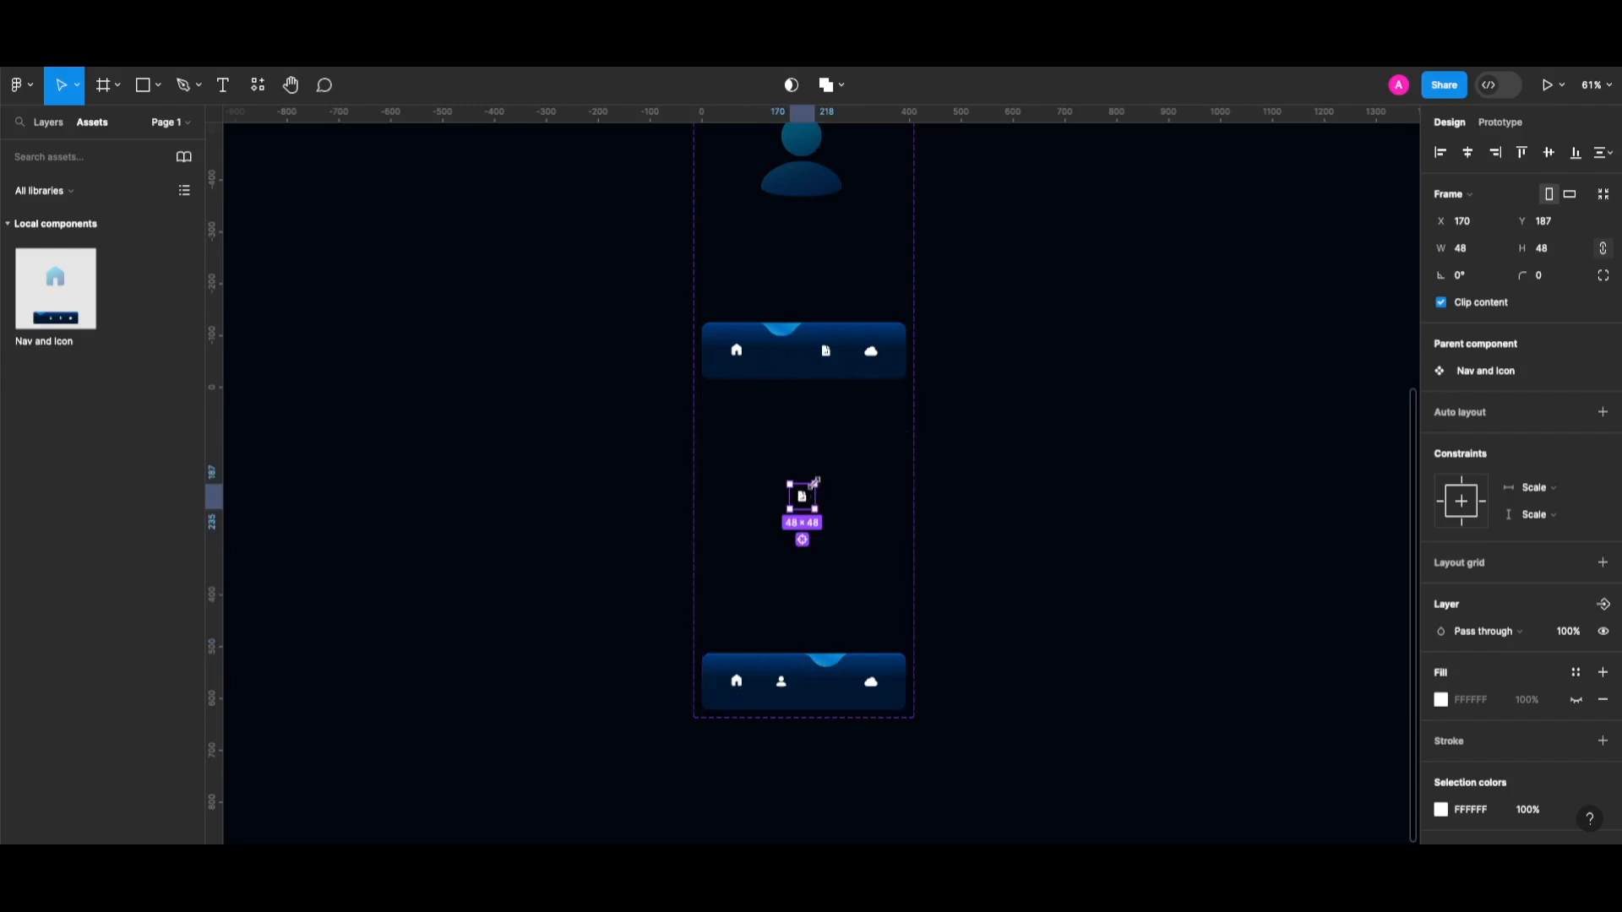
left_click(1467, 247)
type("393")
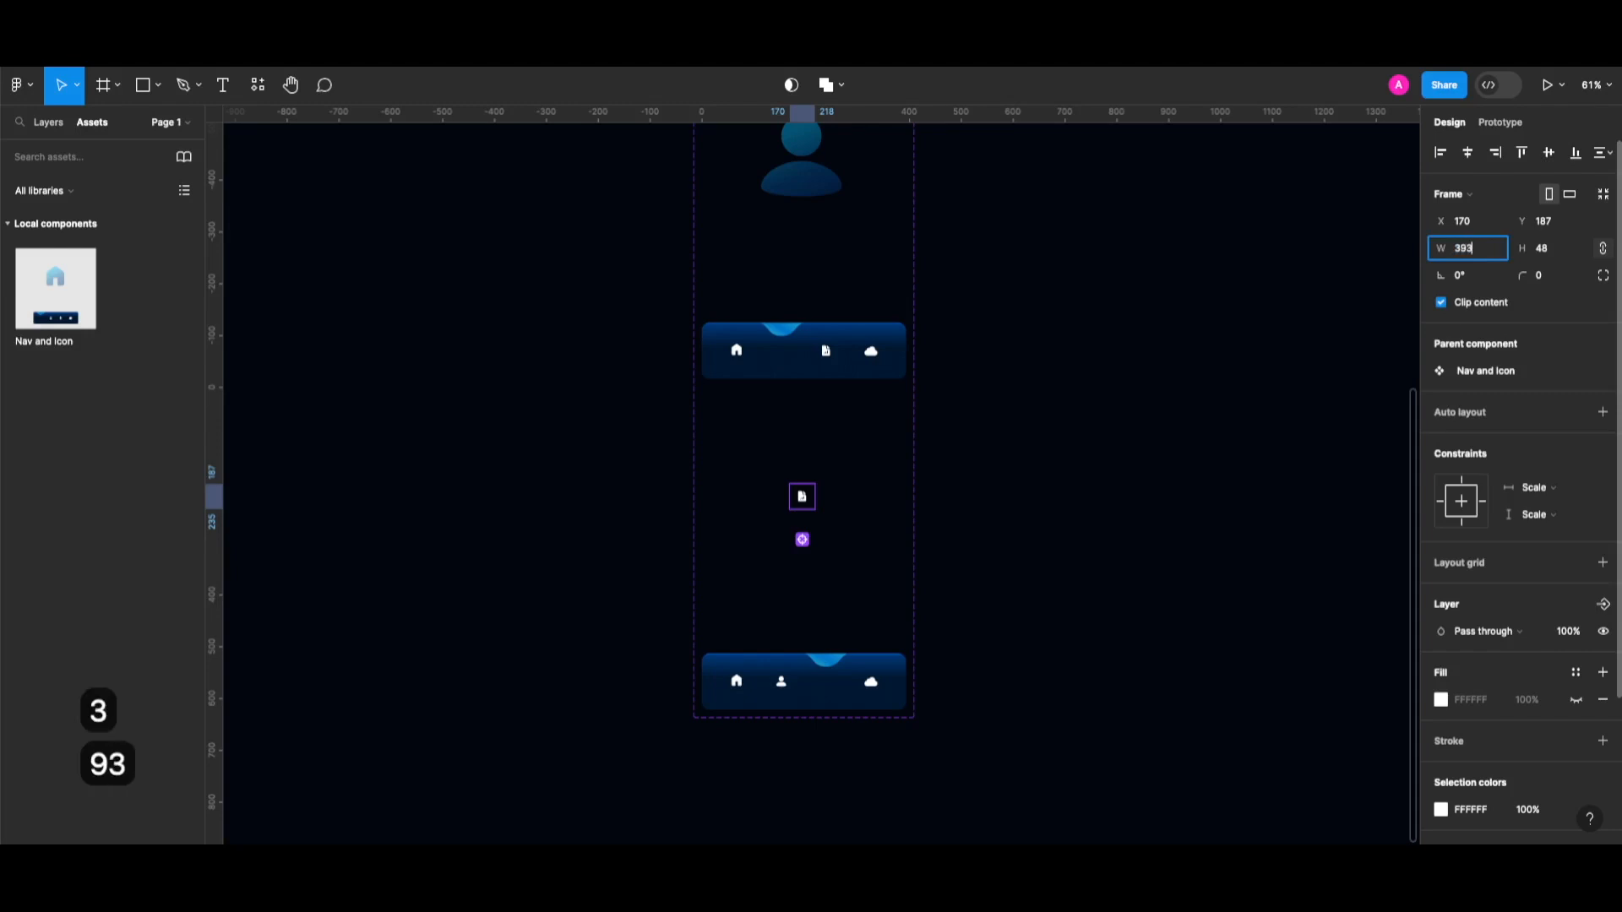
key("Return")
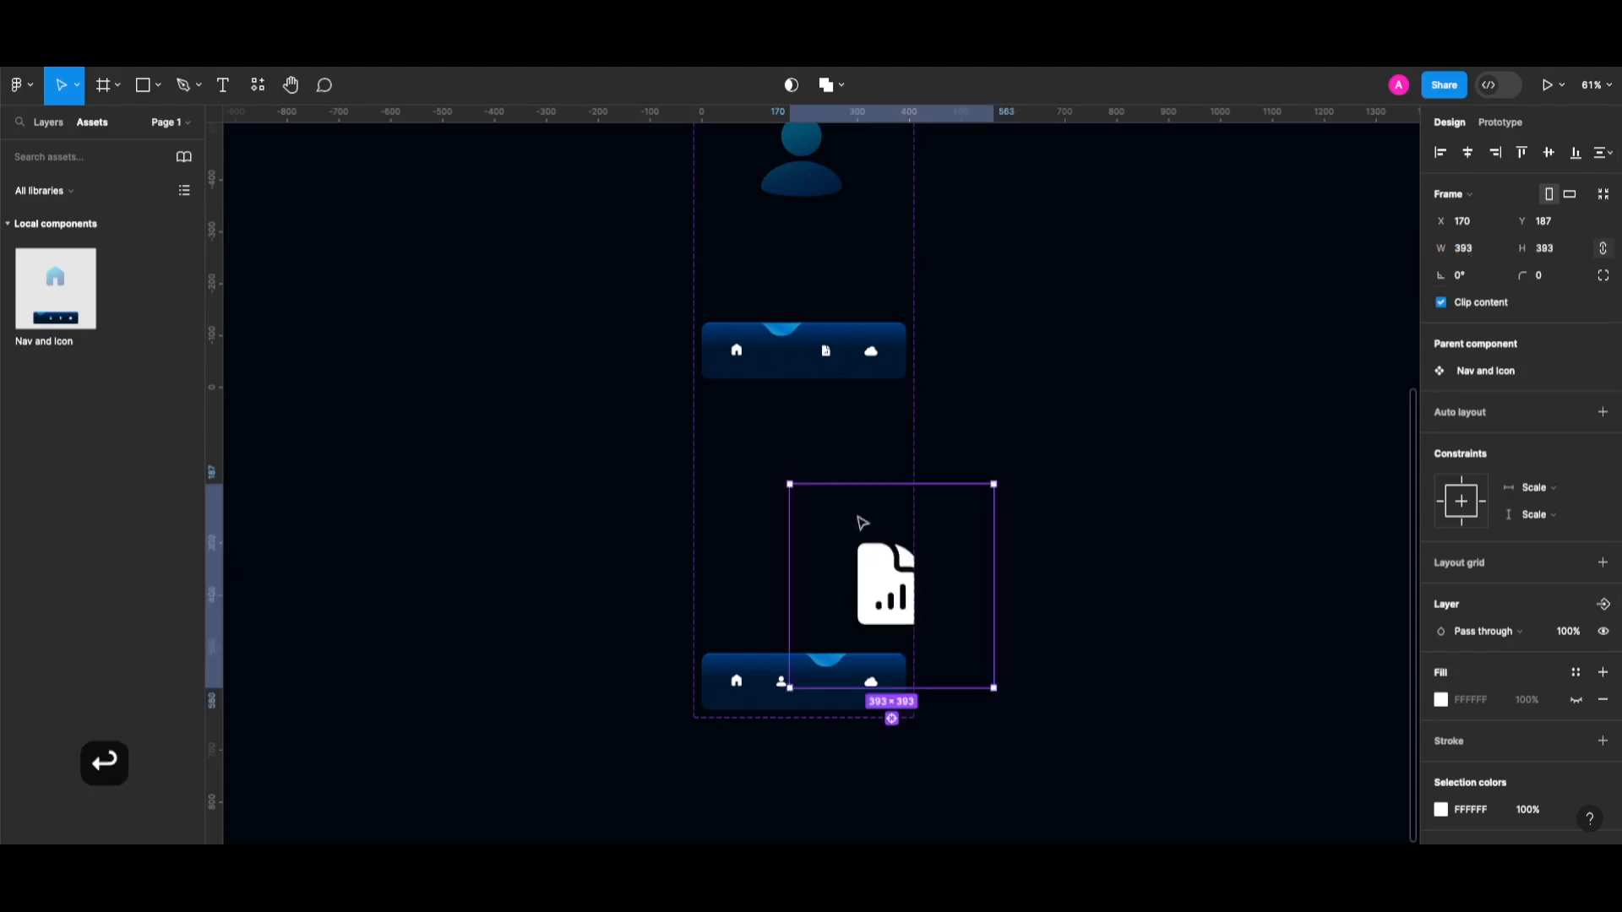
left_click_drag(885, 576, 797, 479)
Copy the large user icon's style properties and apply them to both parts of the large document icon
scroll(999, 435, "up", 3)
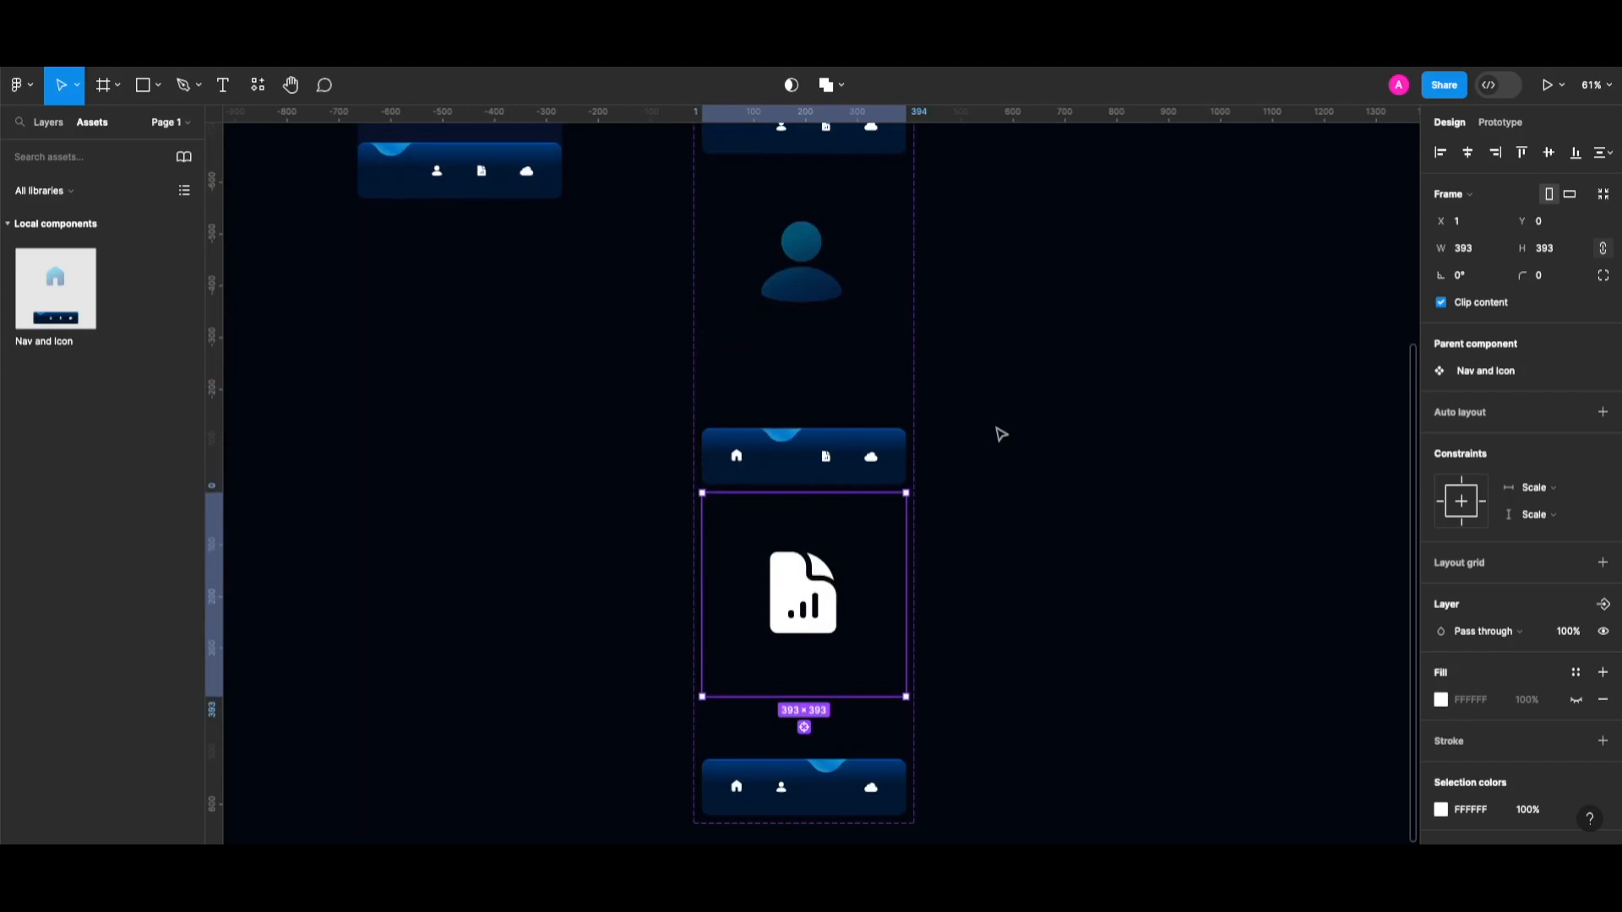
left_click(819, 291)
key("alt+super+c")
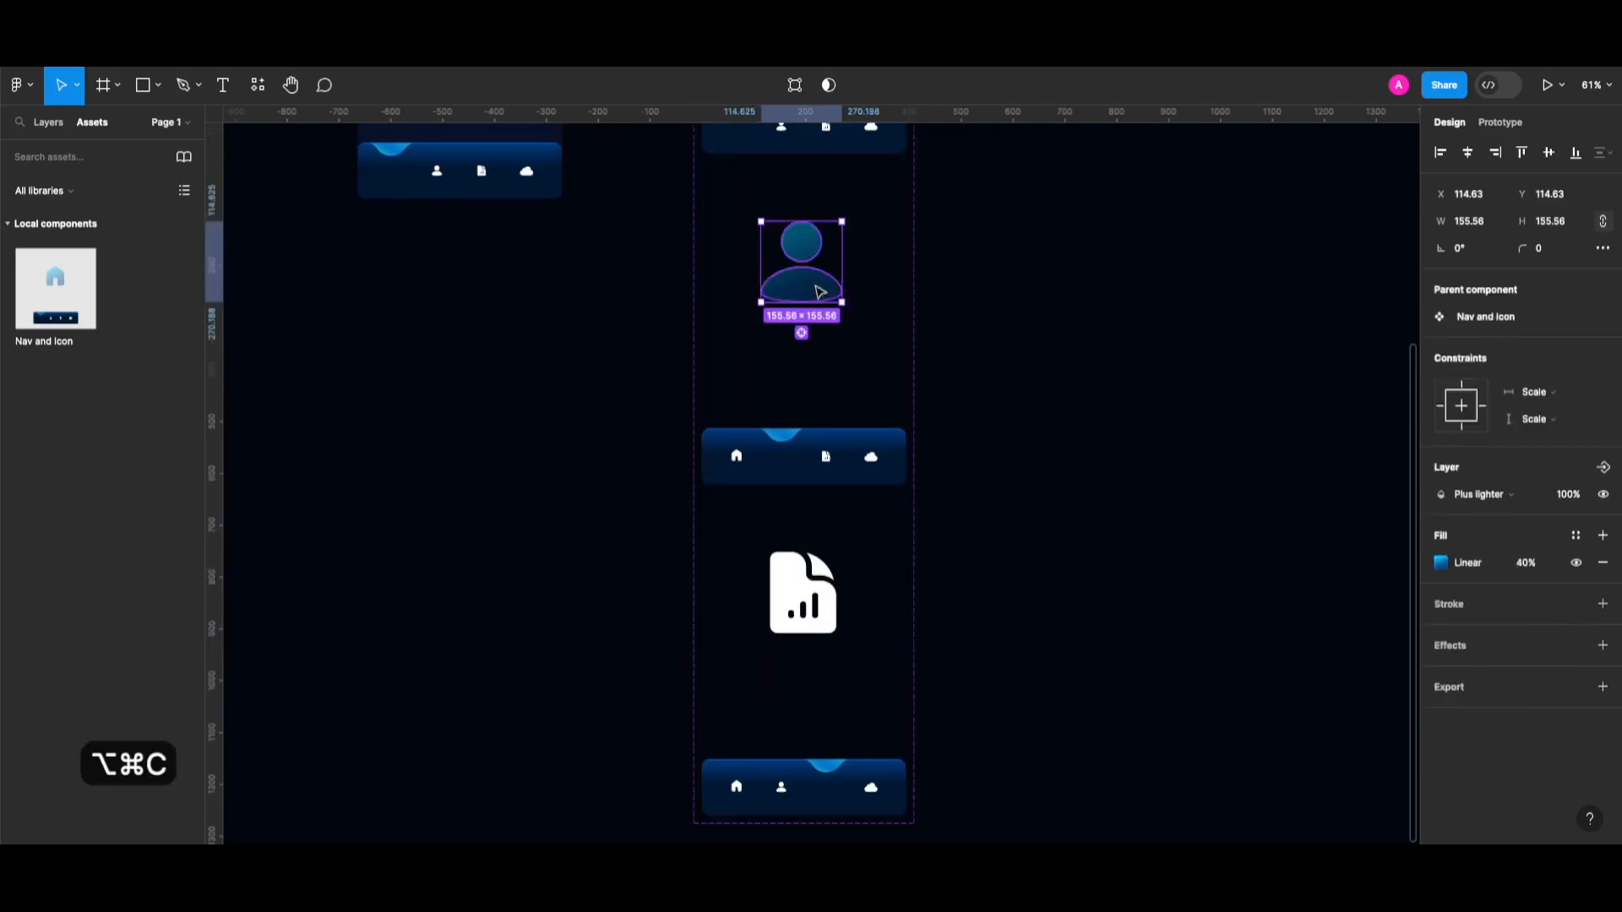
left_click(790, 591)
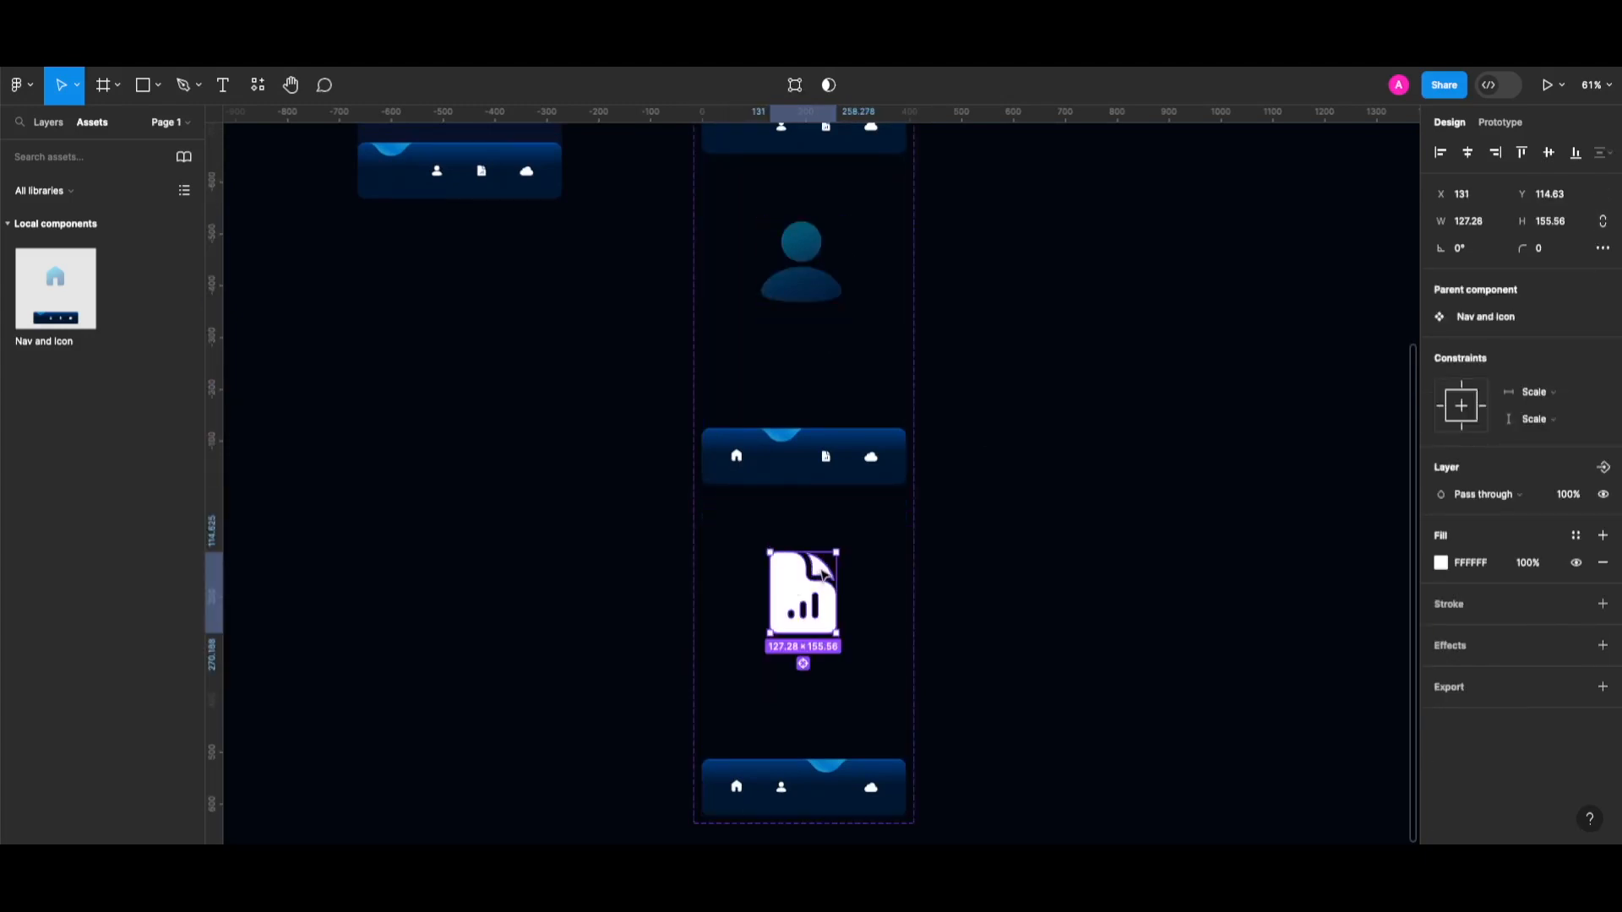
left_click(824, 573, "shift")
key("alt+super+v")
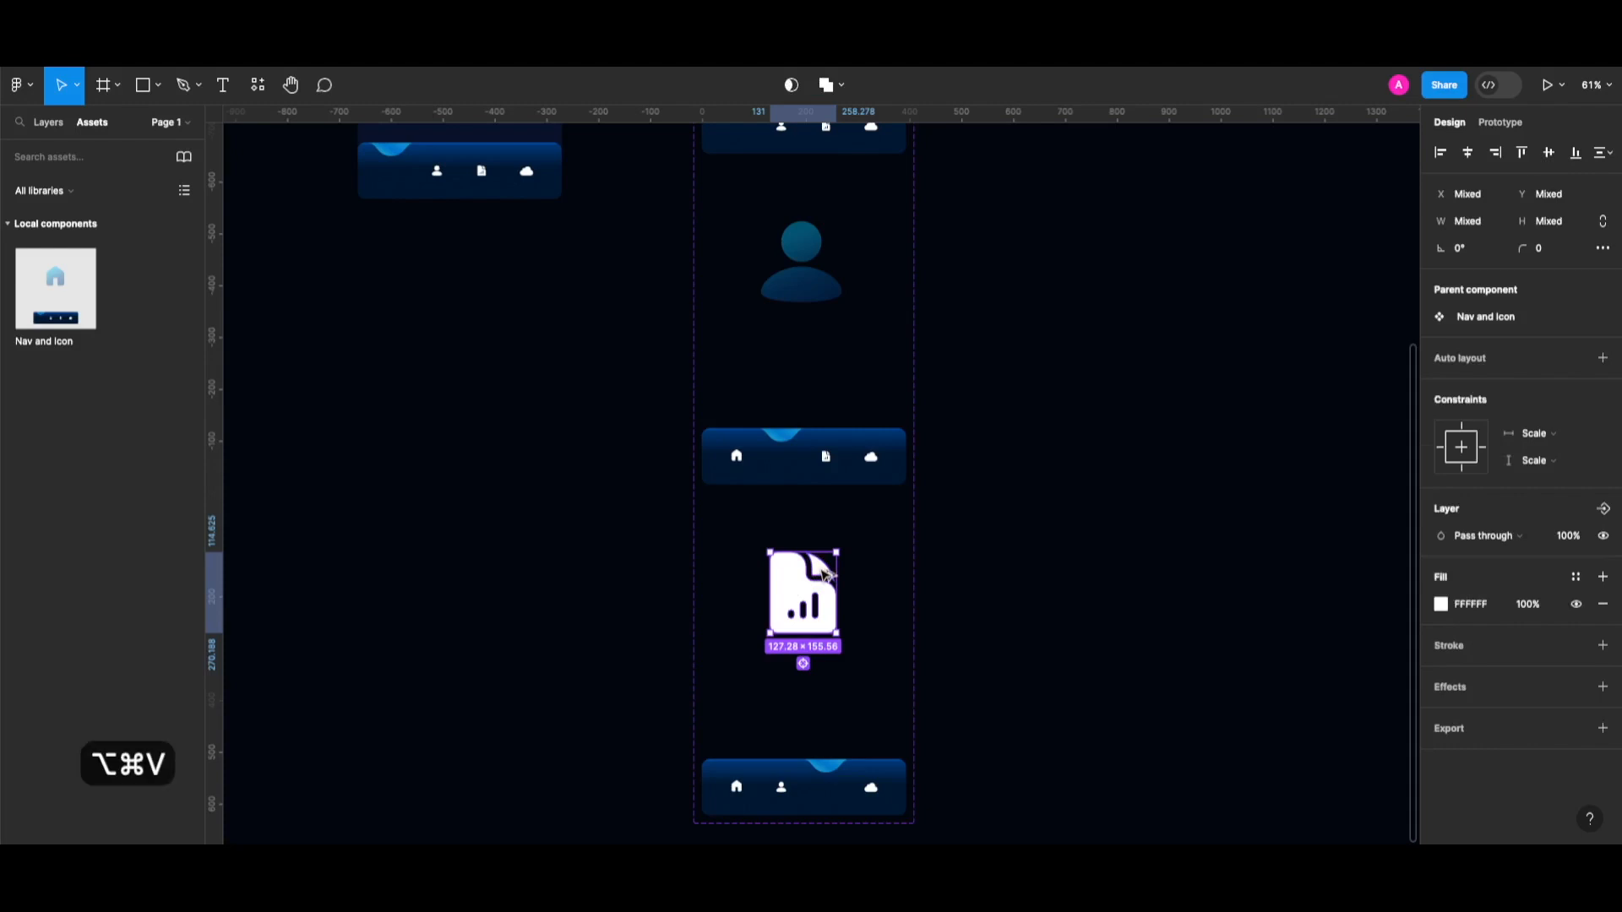
scroll(952, 580, "left", 1)
left_click(1000, 579)
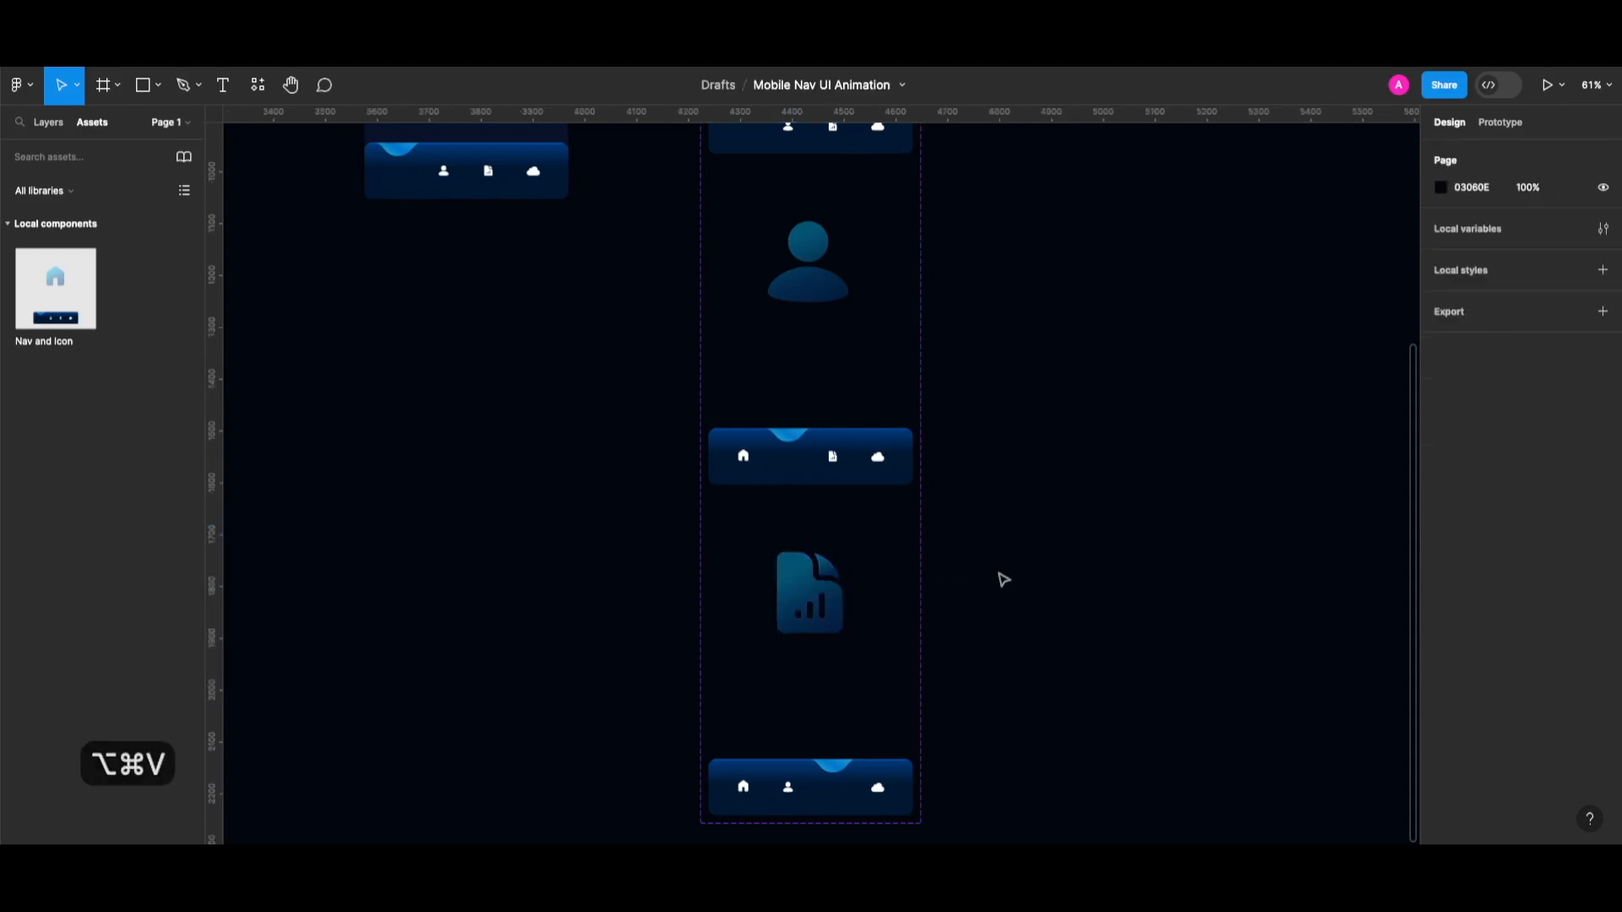
Add a fourth variant to the Nav and Icon component from the document-icon variant
scroll(1005, 577, "down", 2)
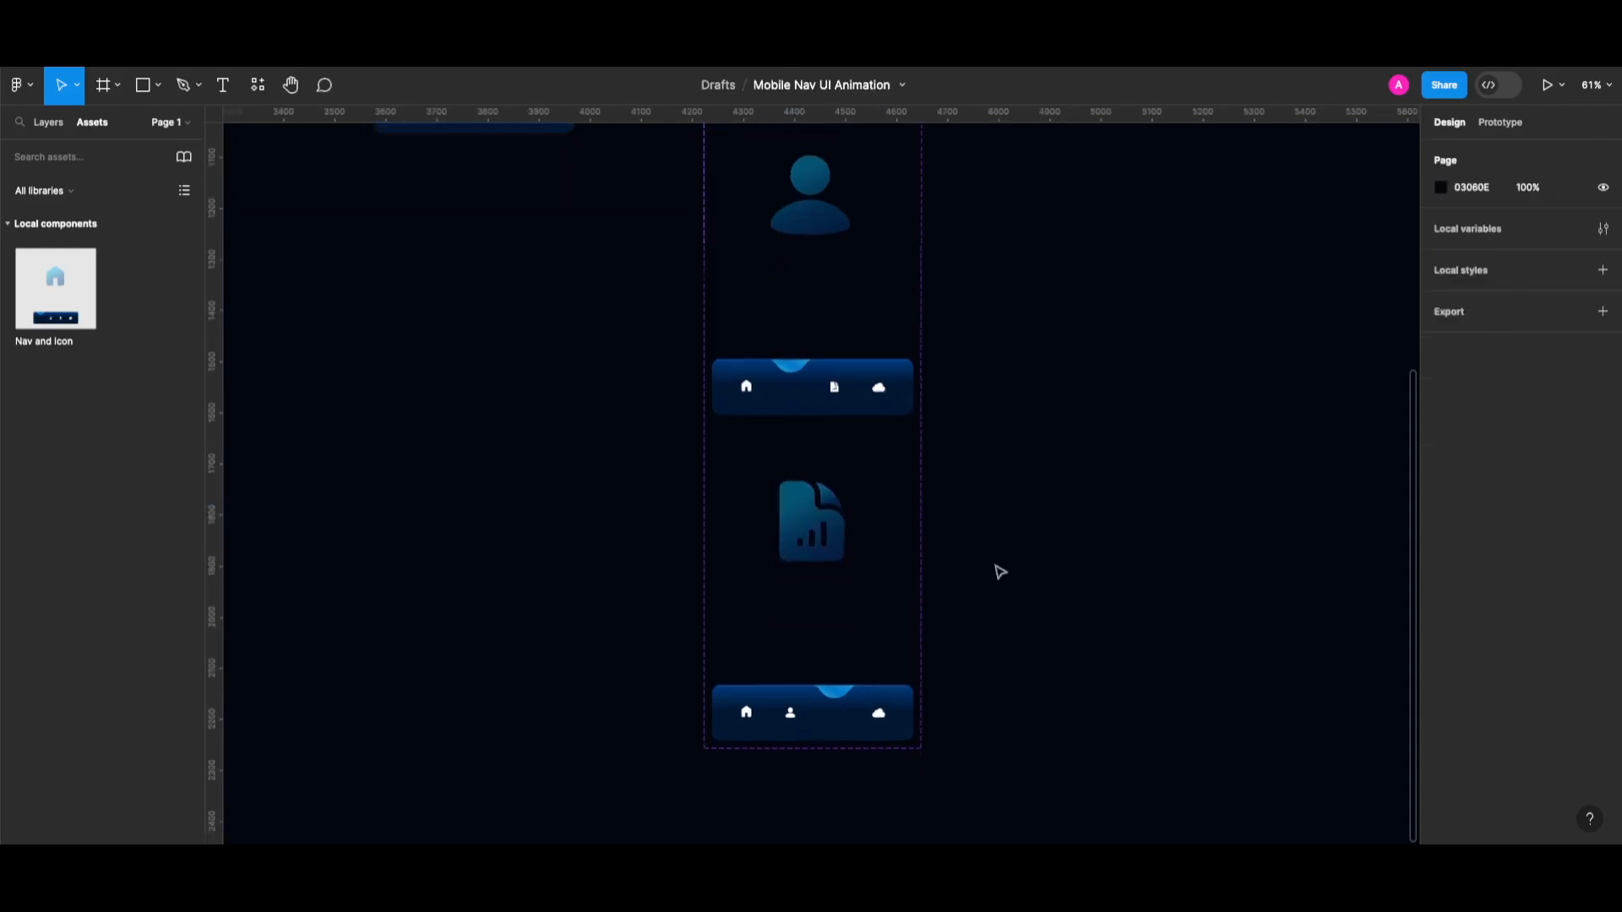
scroll(1000, 569, "down", 5)
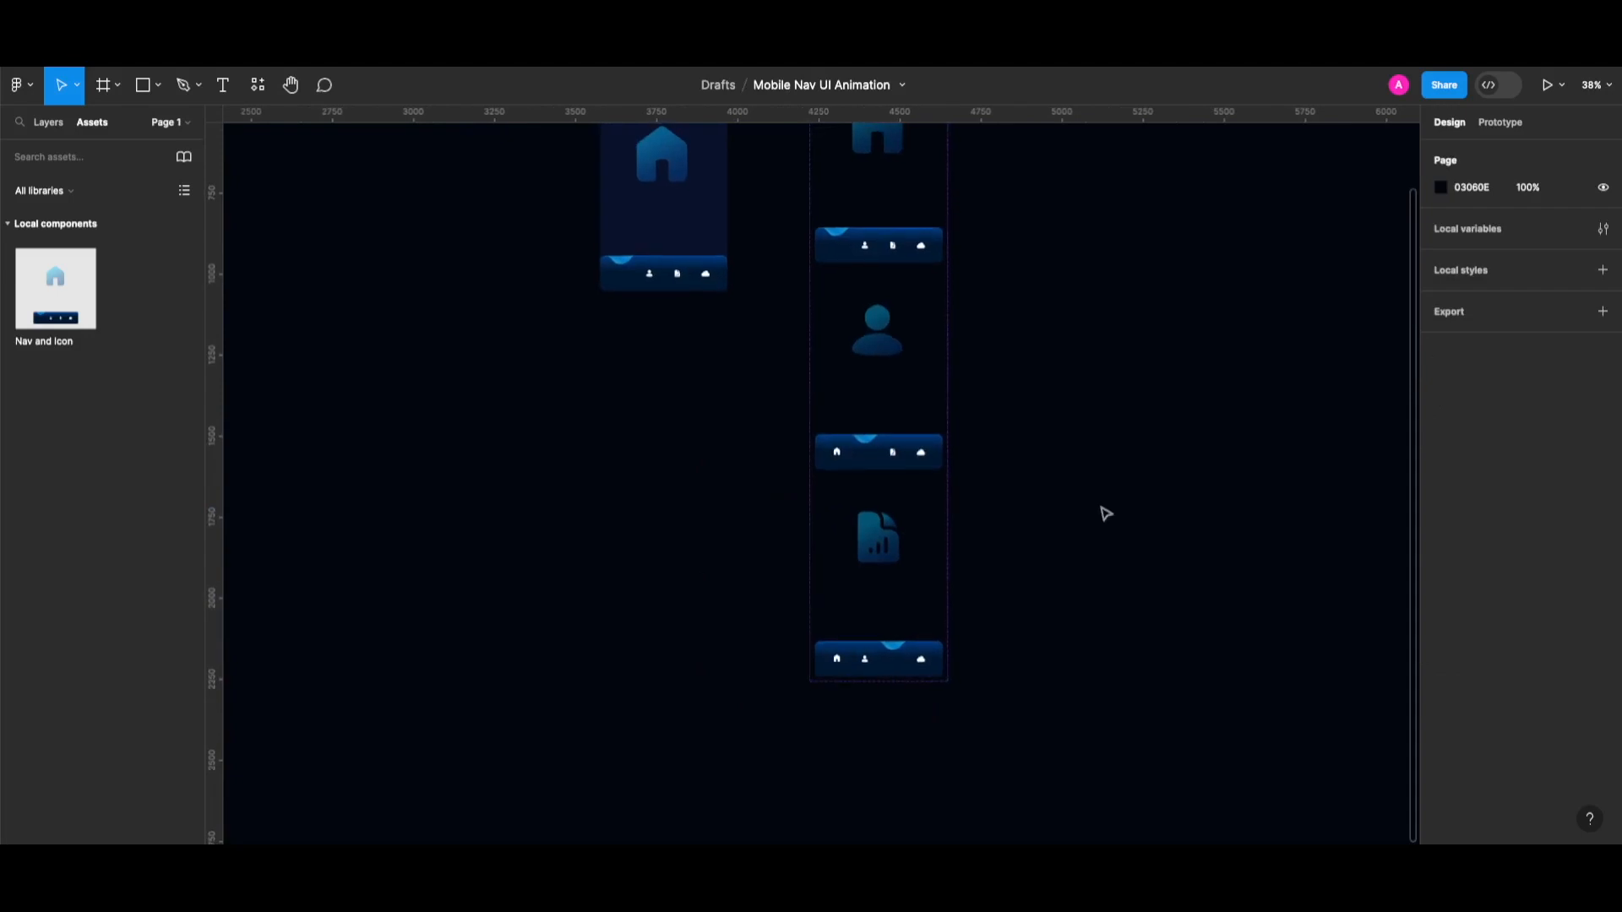
scroll(1106, 514, "up", 2)
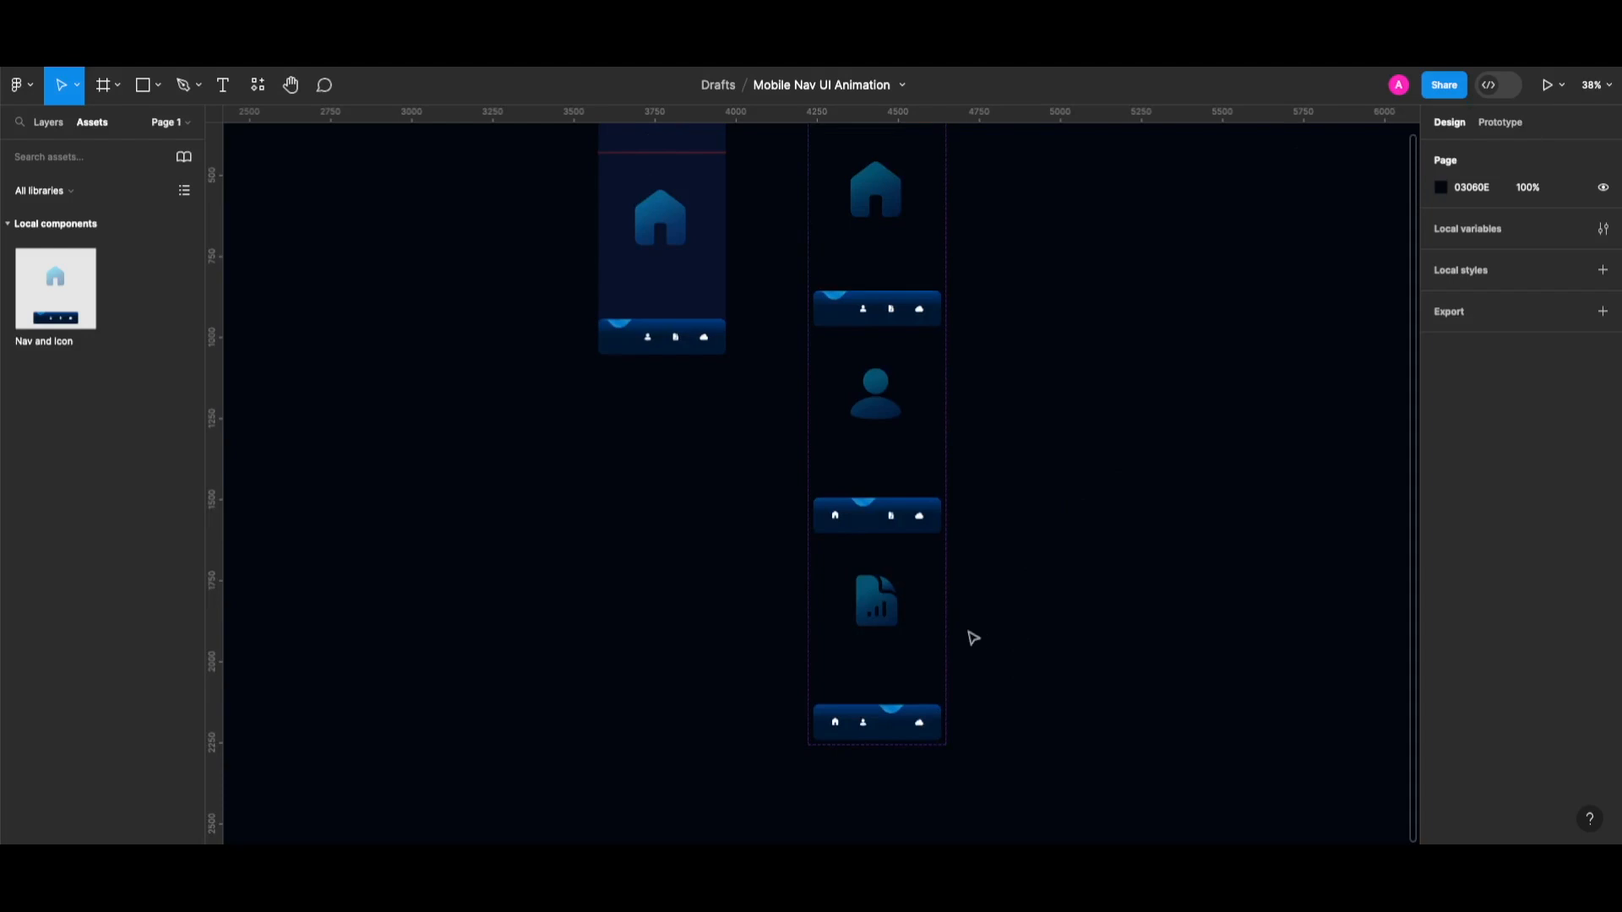
left_click(923, 622)
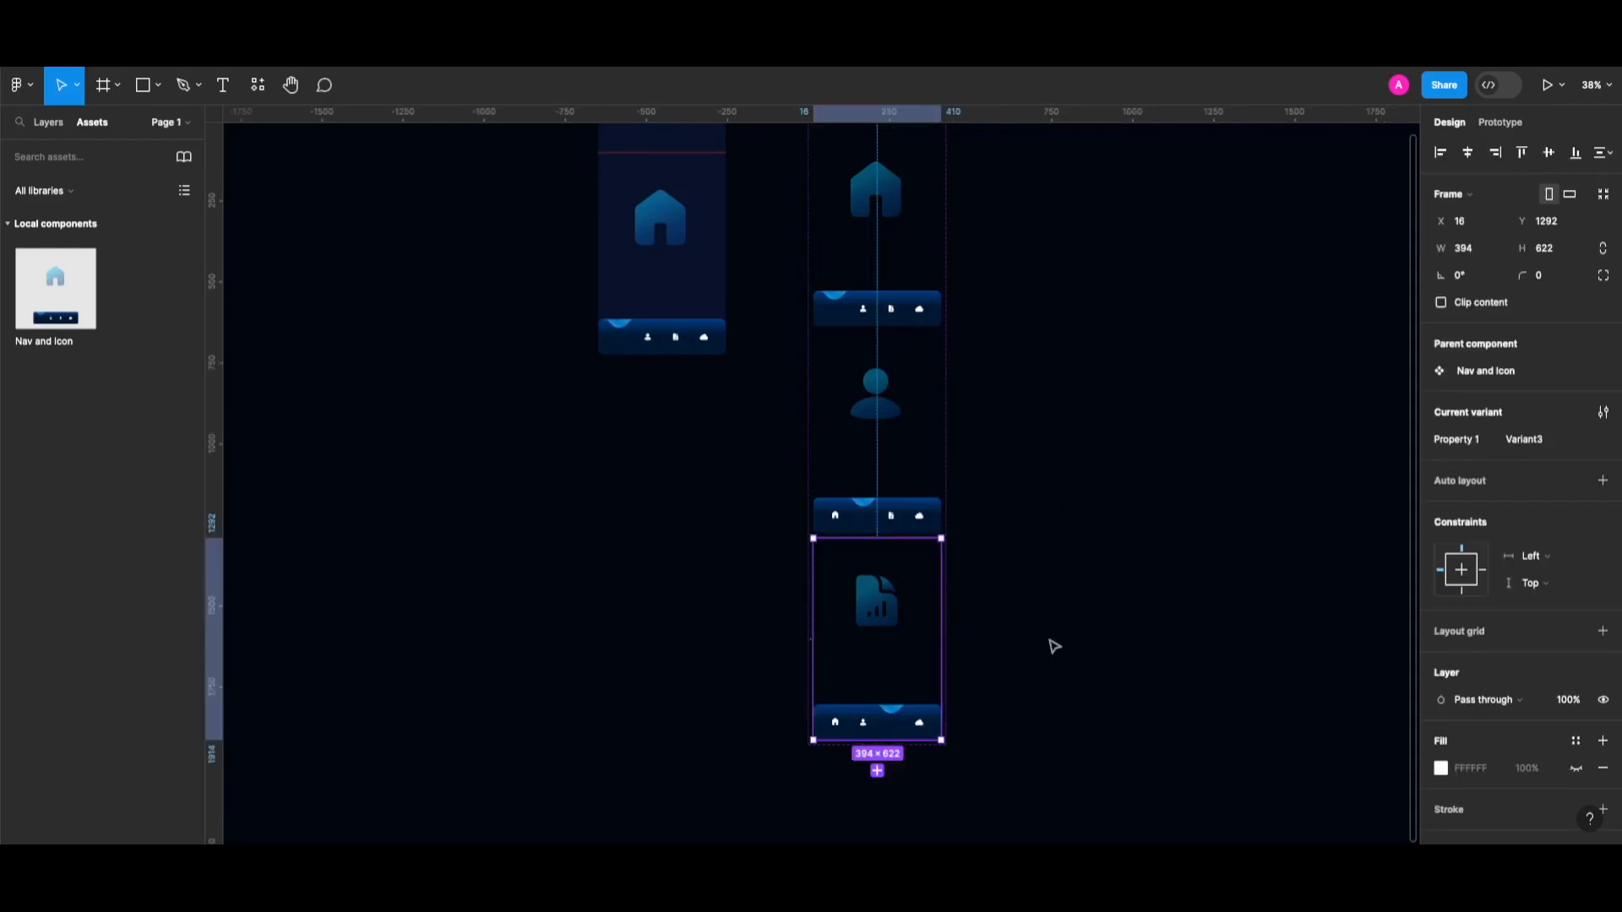
left_click(877, 772)
scroll(1022, 627, "down", 5)
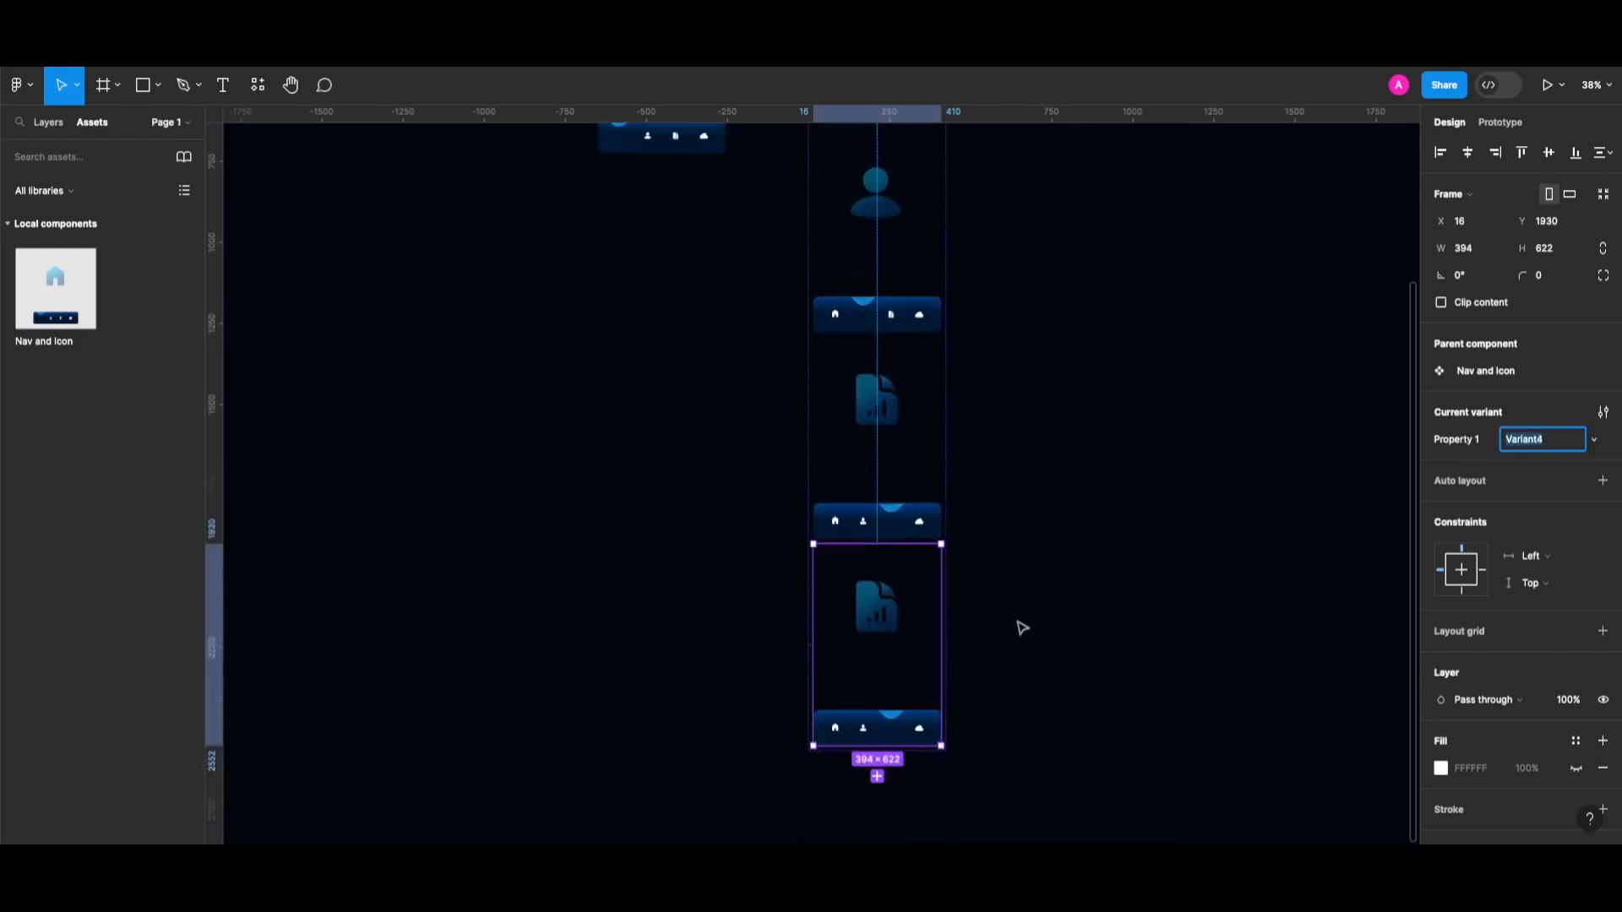
scroll(930, 667, "up", 3)
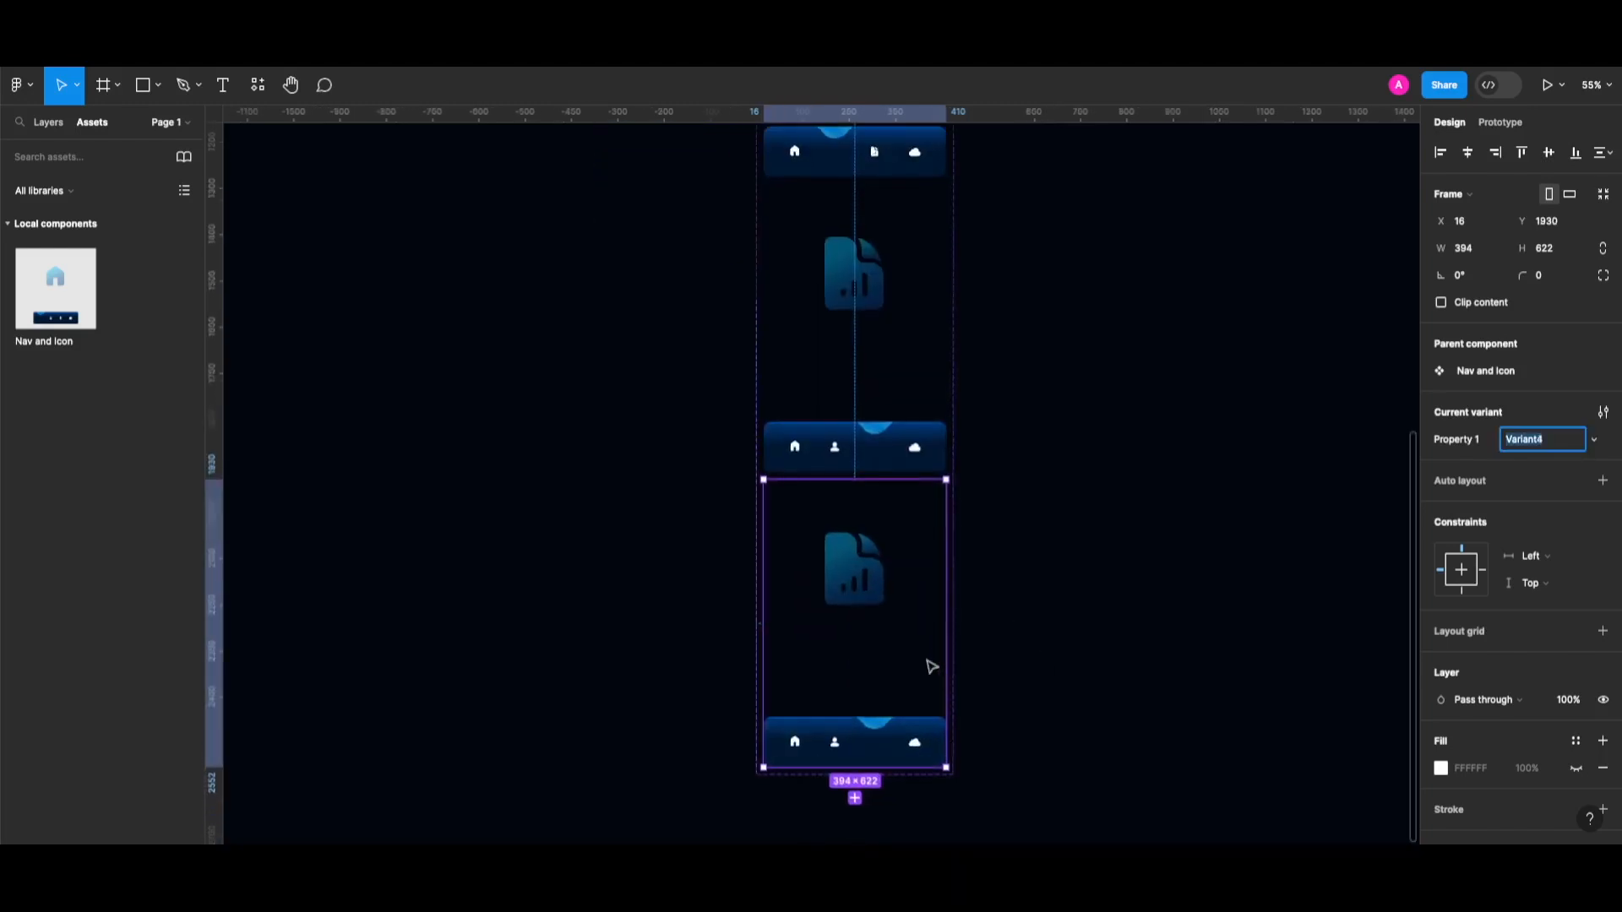
Move the fourth variant's blue highlight curve above the cloud icon at X 280, and delete that variant's large document icon
scroll(931, 666, "up", 3)
scroll(905, 764, "down", 2)
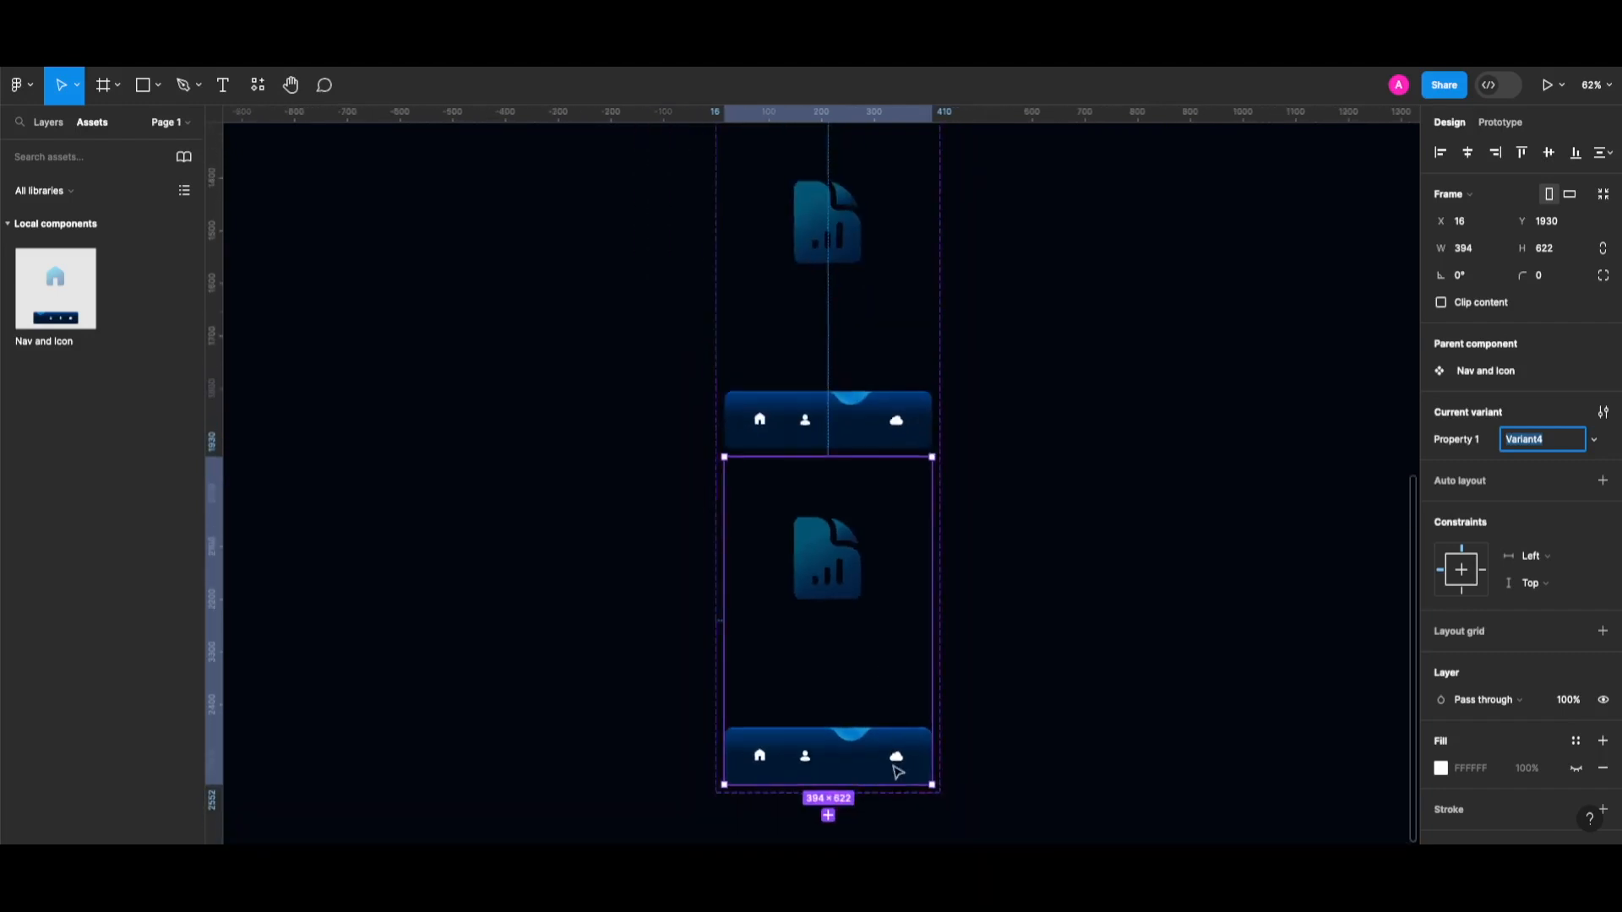
double_click(856, 742)
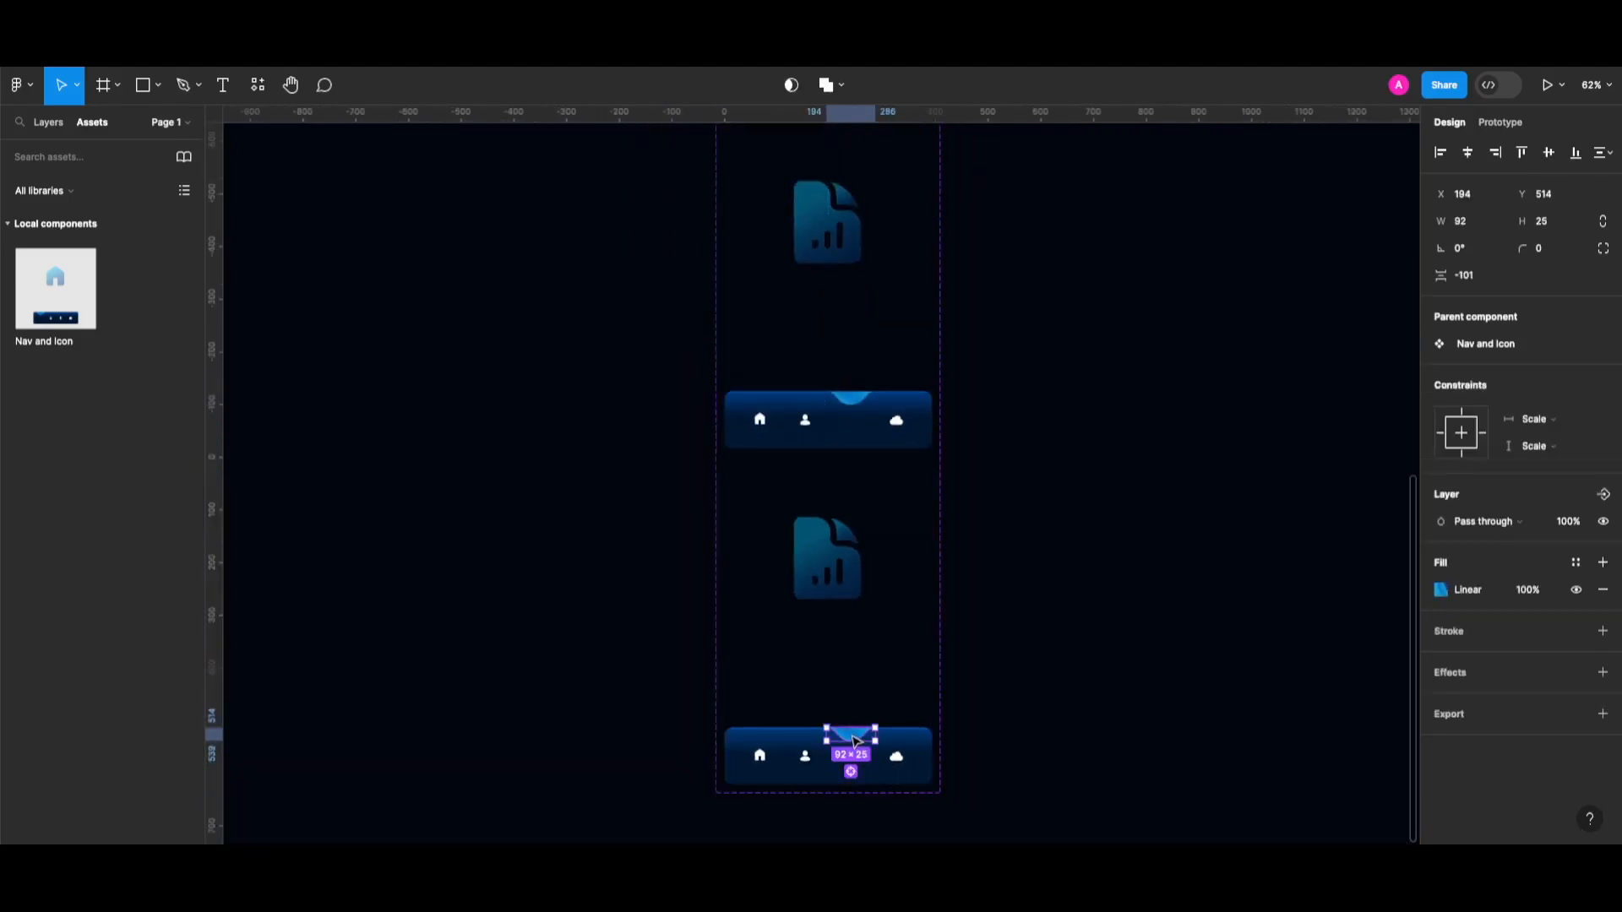
left_click_drag(859, 741, 899, 742)
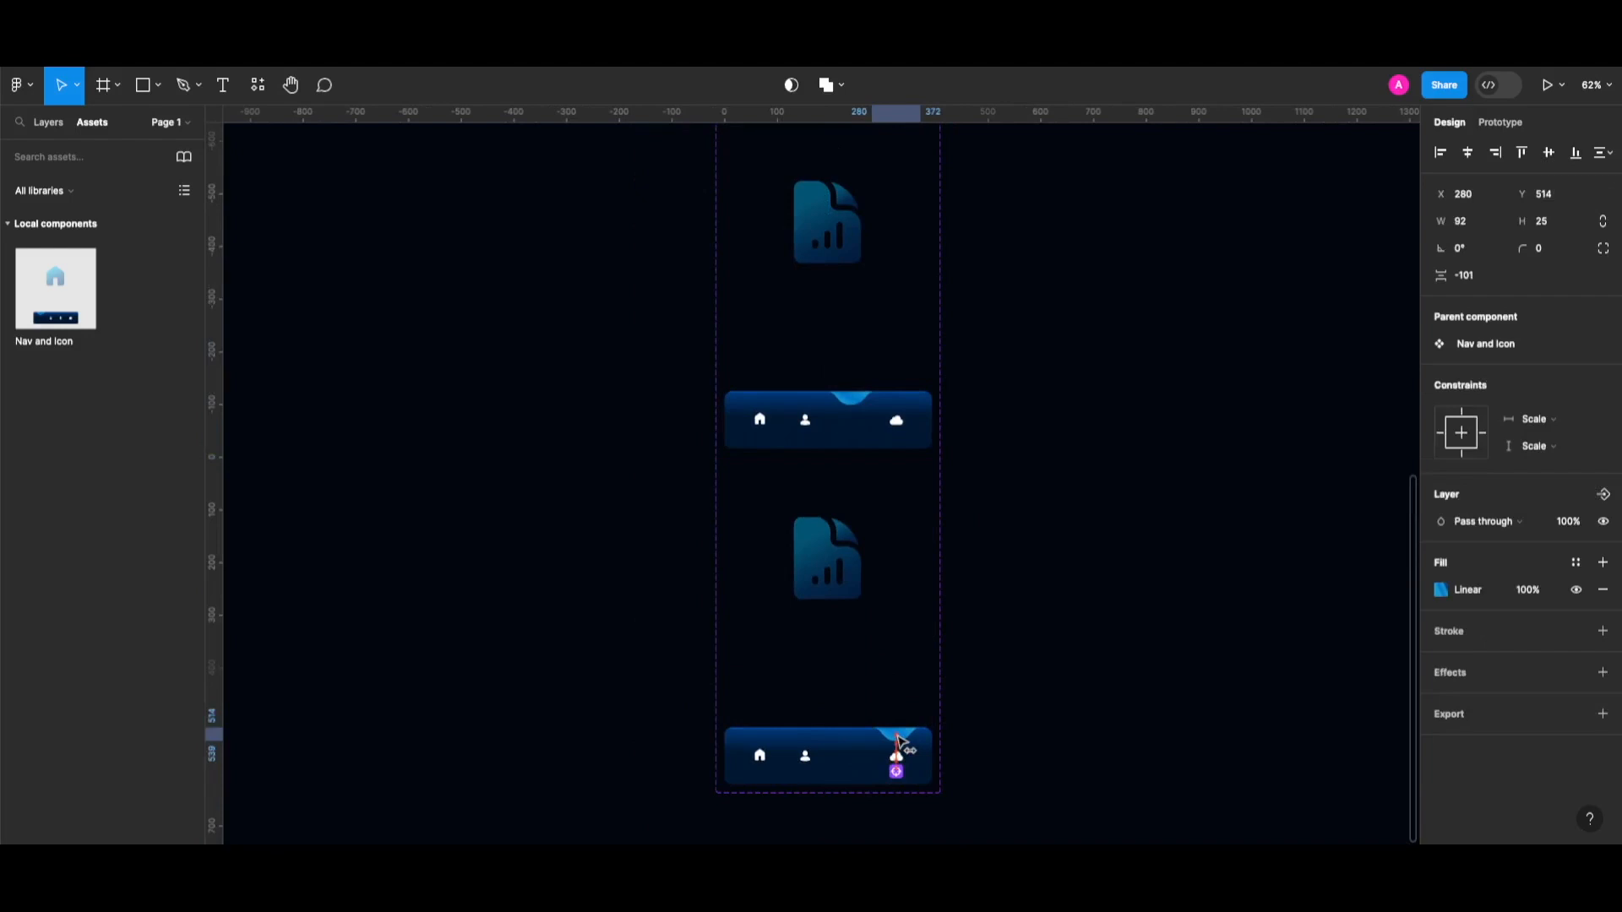
left_click(1040, 729)
left_click(826, 557)
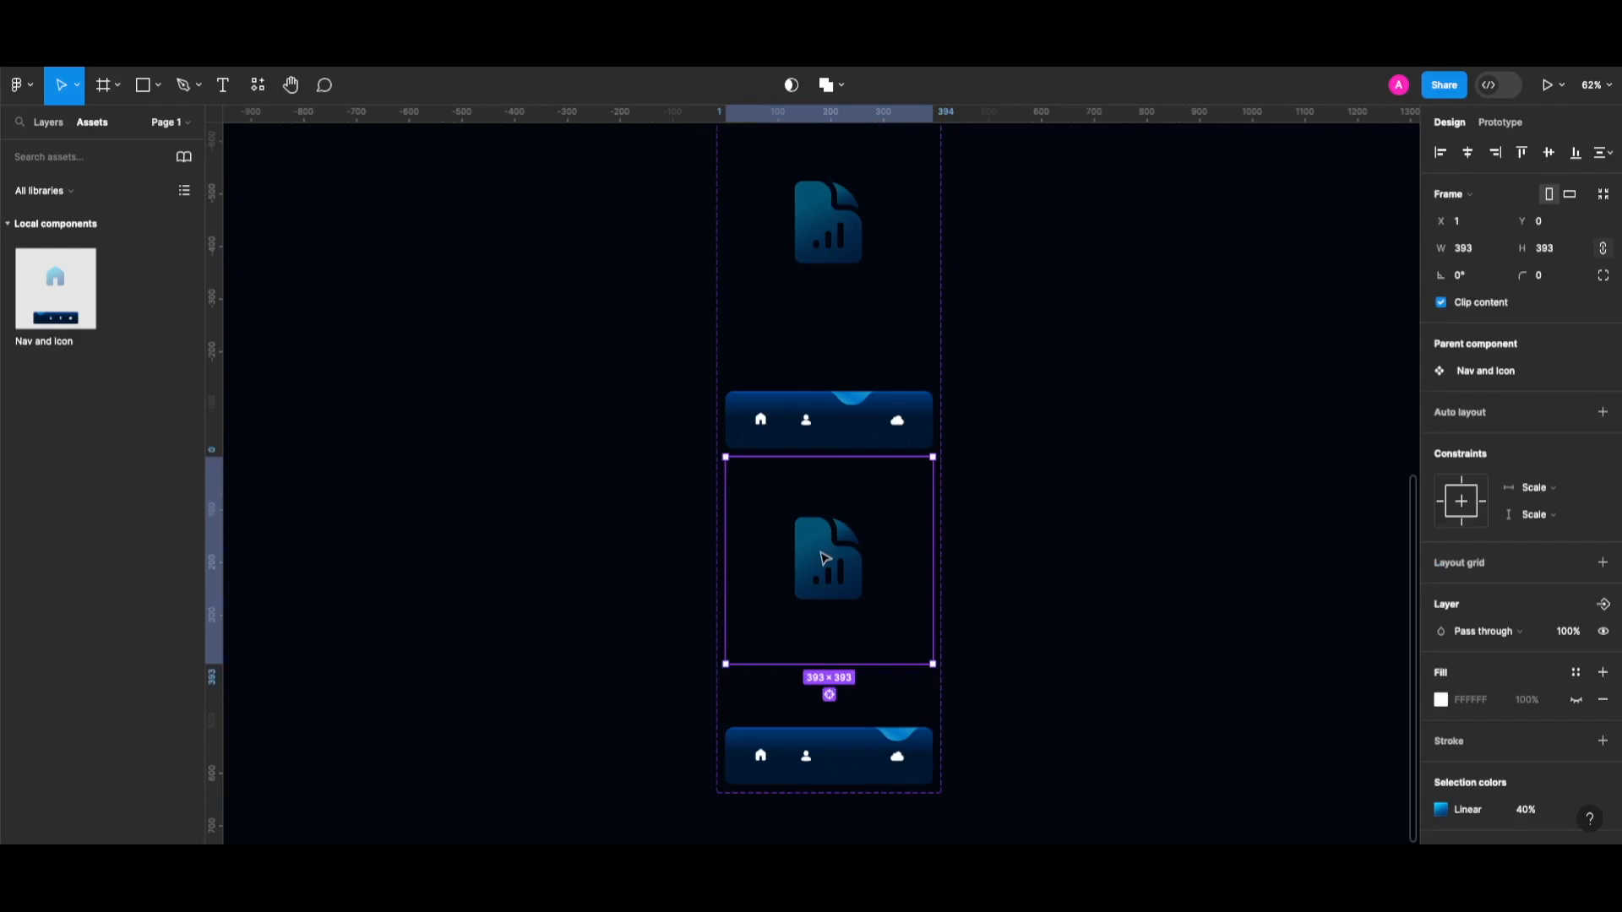
key("BackSpace")
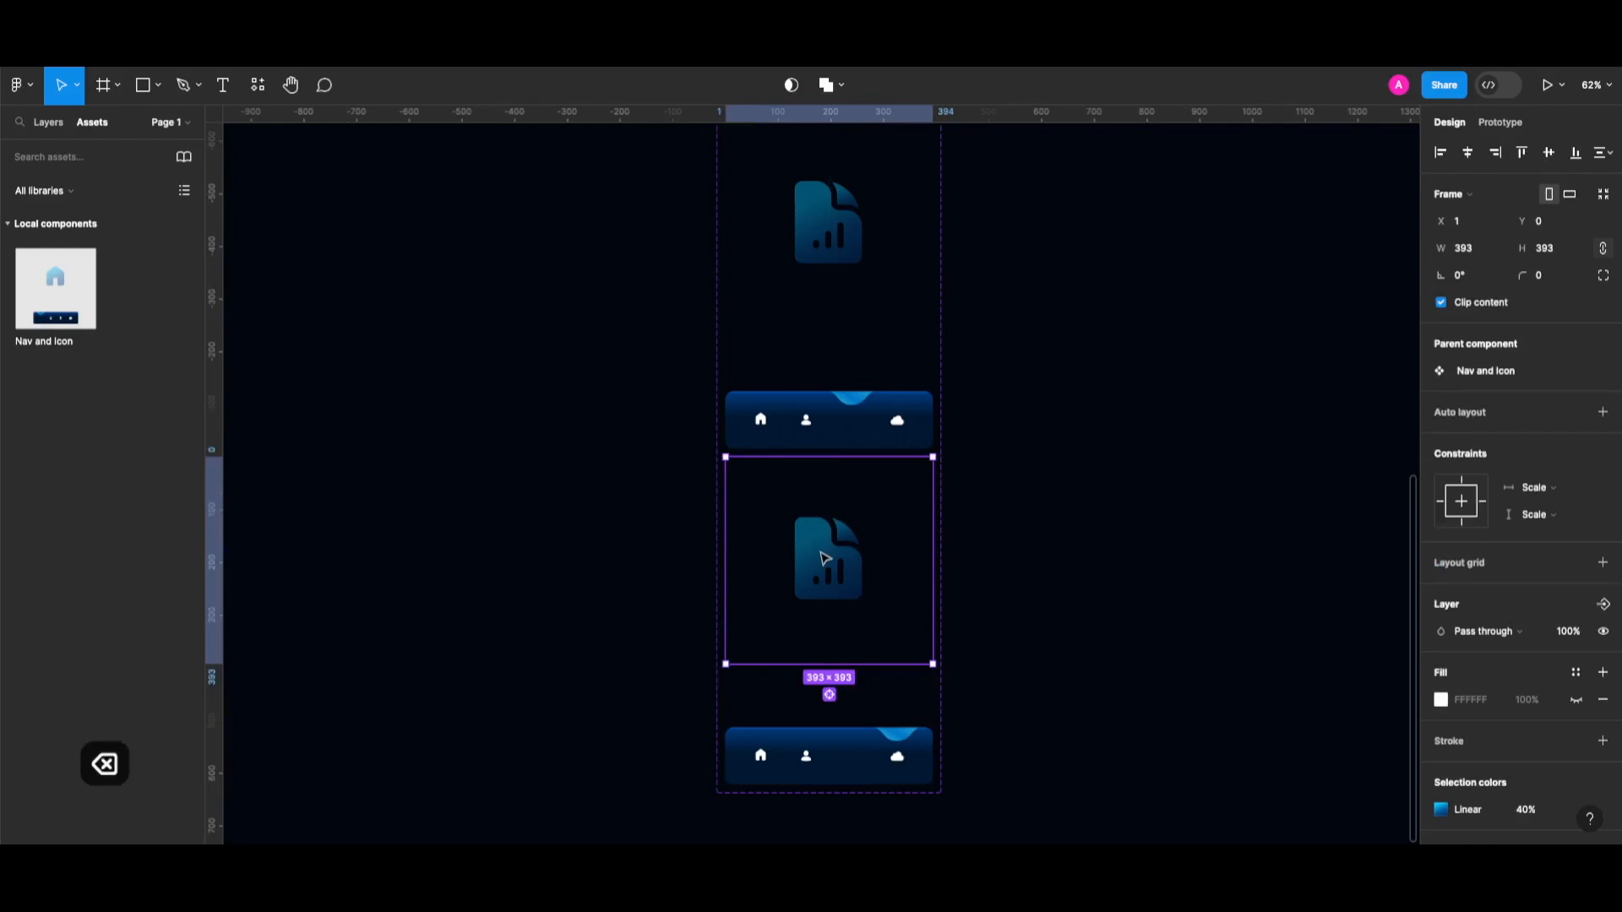
Copy the small document icon from the second variant's navigation bar and paste it into the fourth variant's navigation bar
scroll(832, 553, "down", 5)
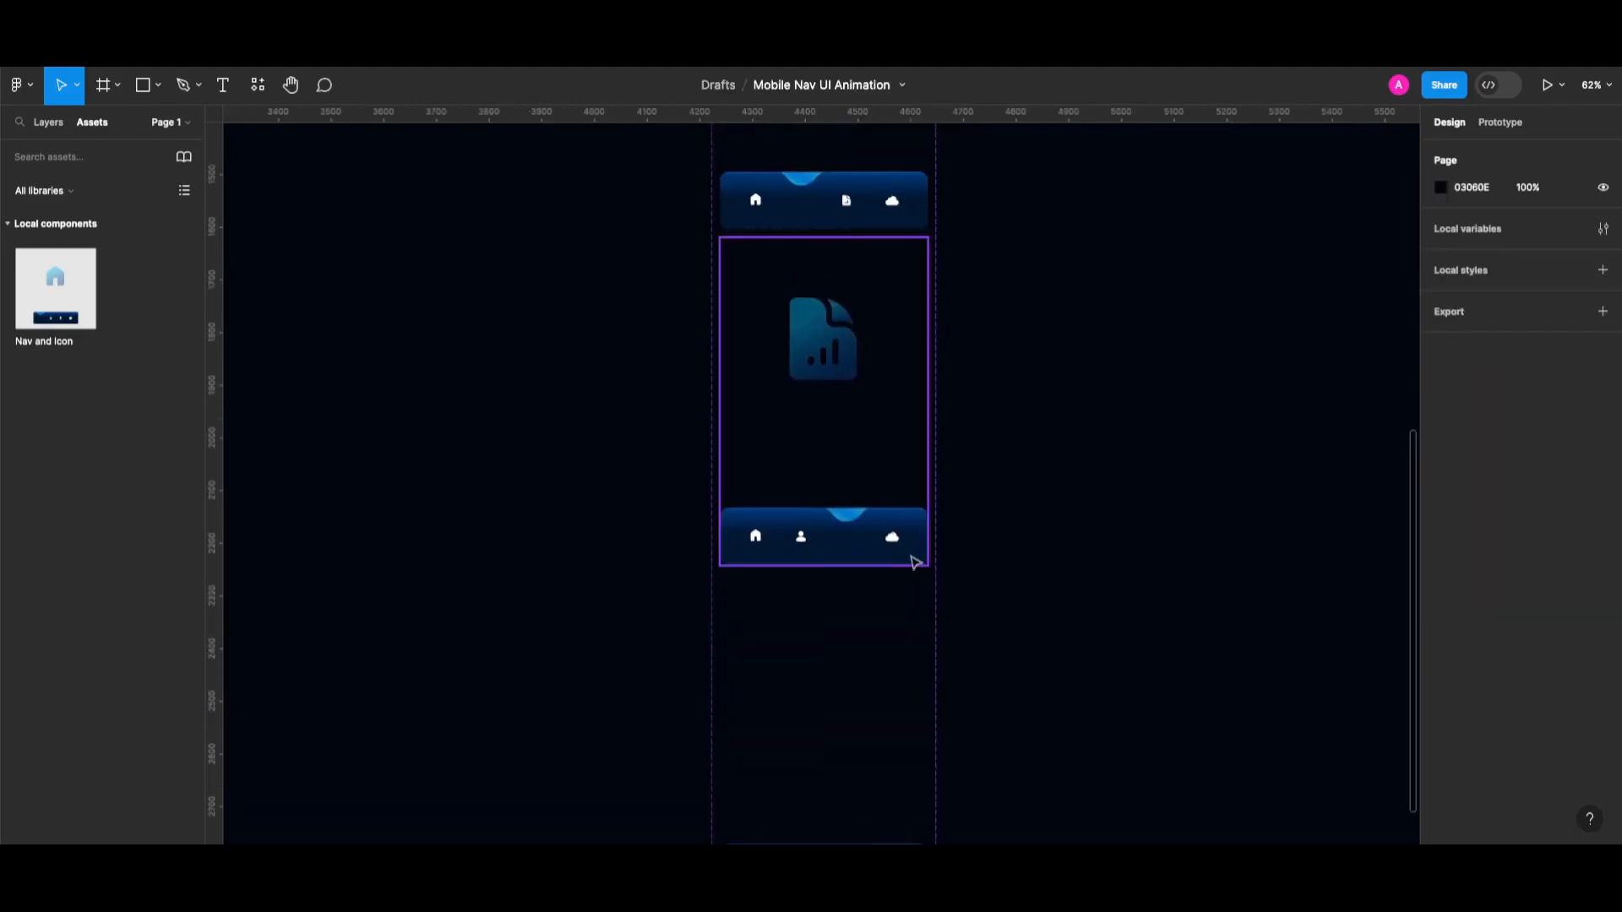
scroll(916, 561, "down", 3)
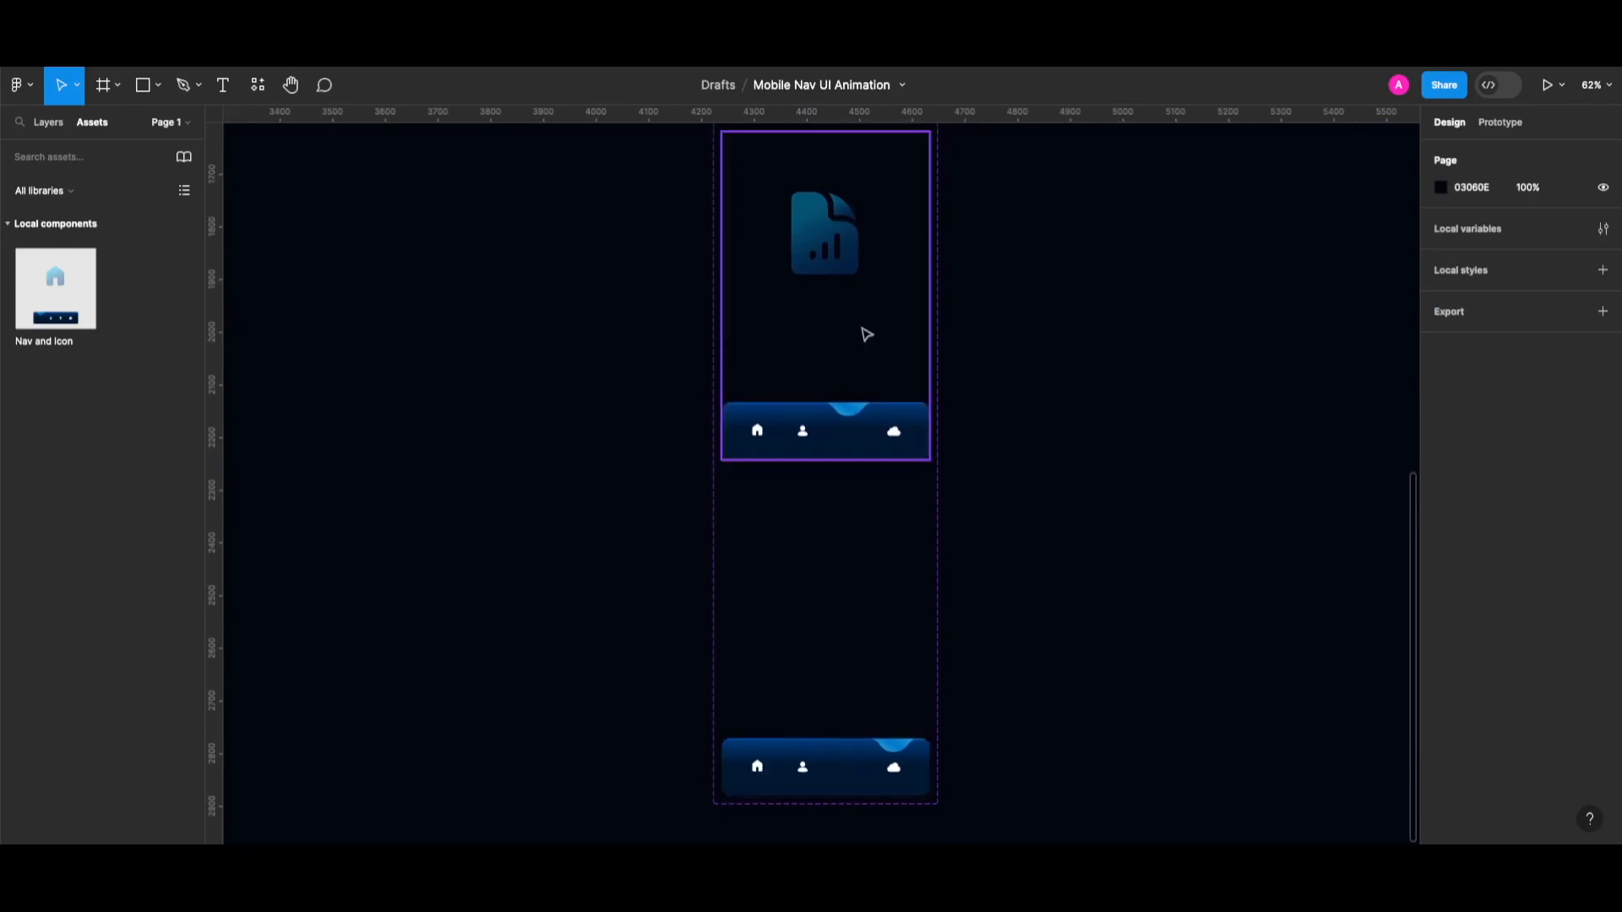
scroll(866, 332, "up", 4)
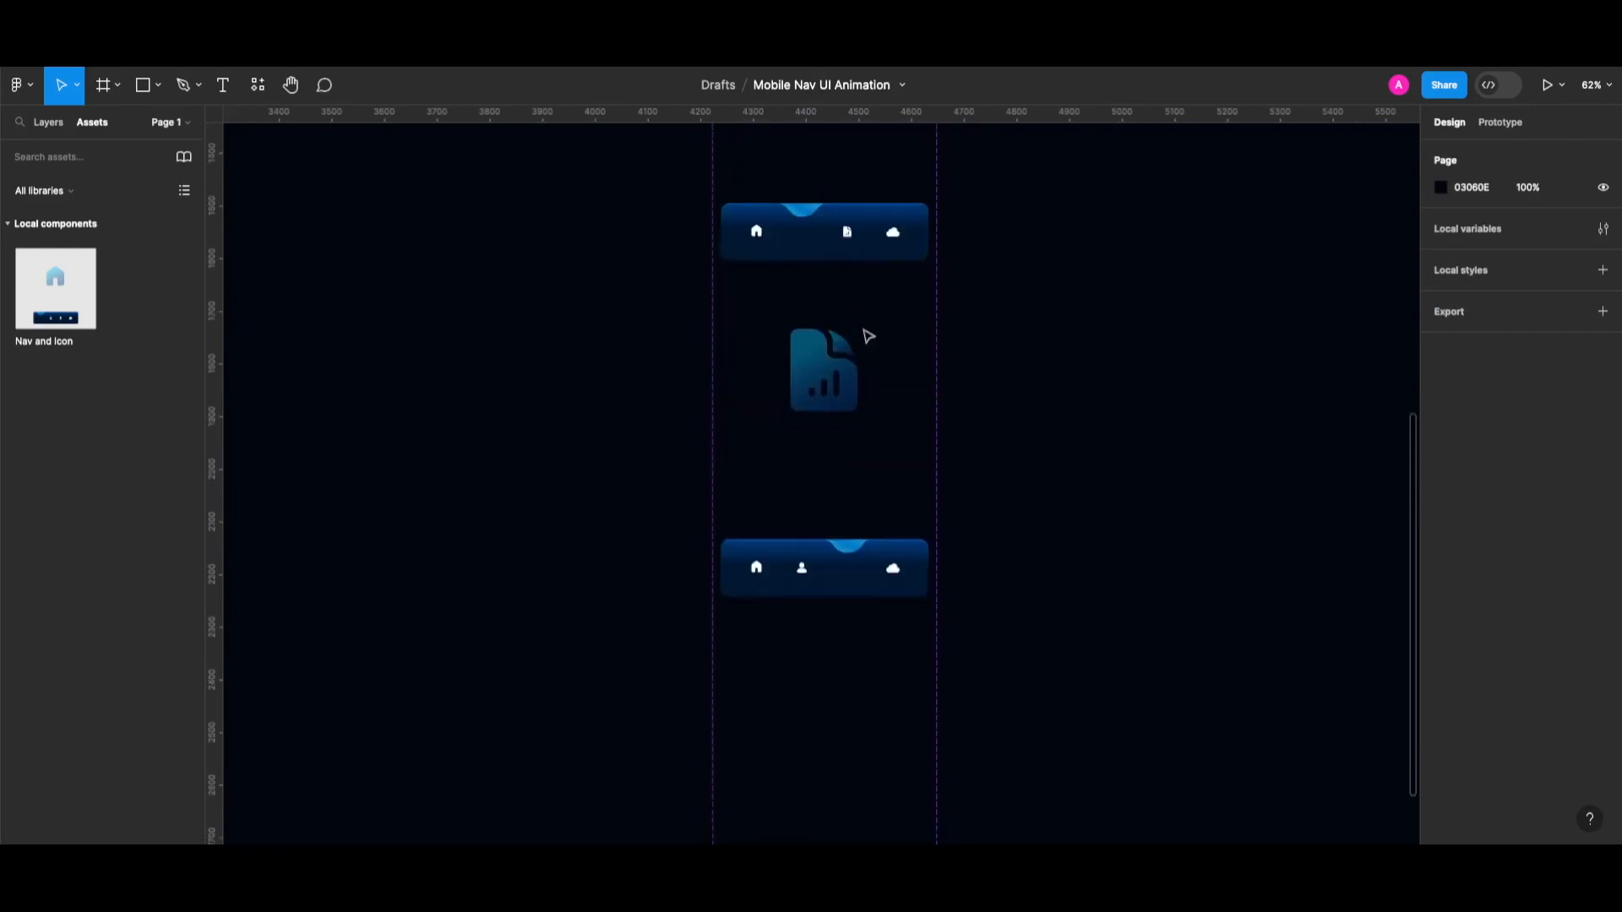
double_click(848, 233)
key("super+c")
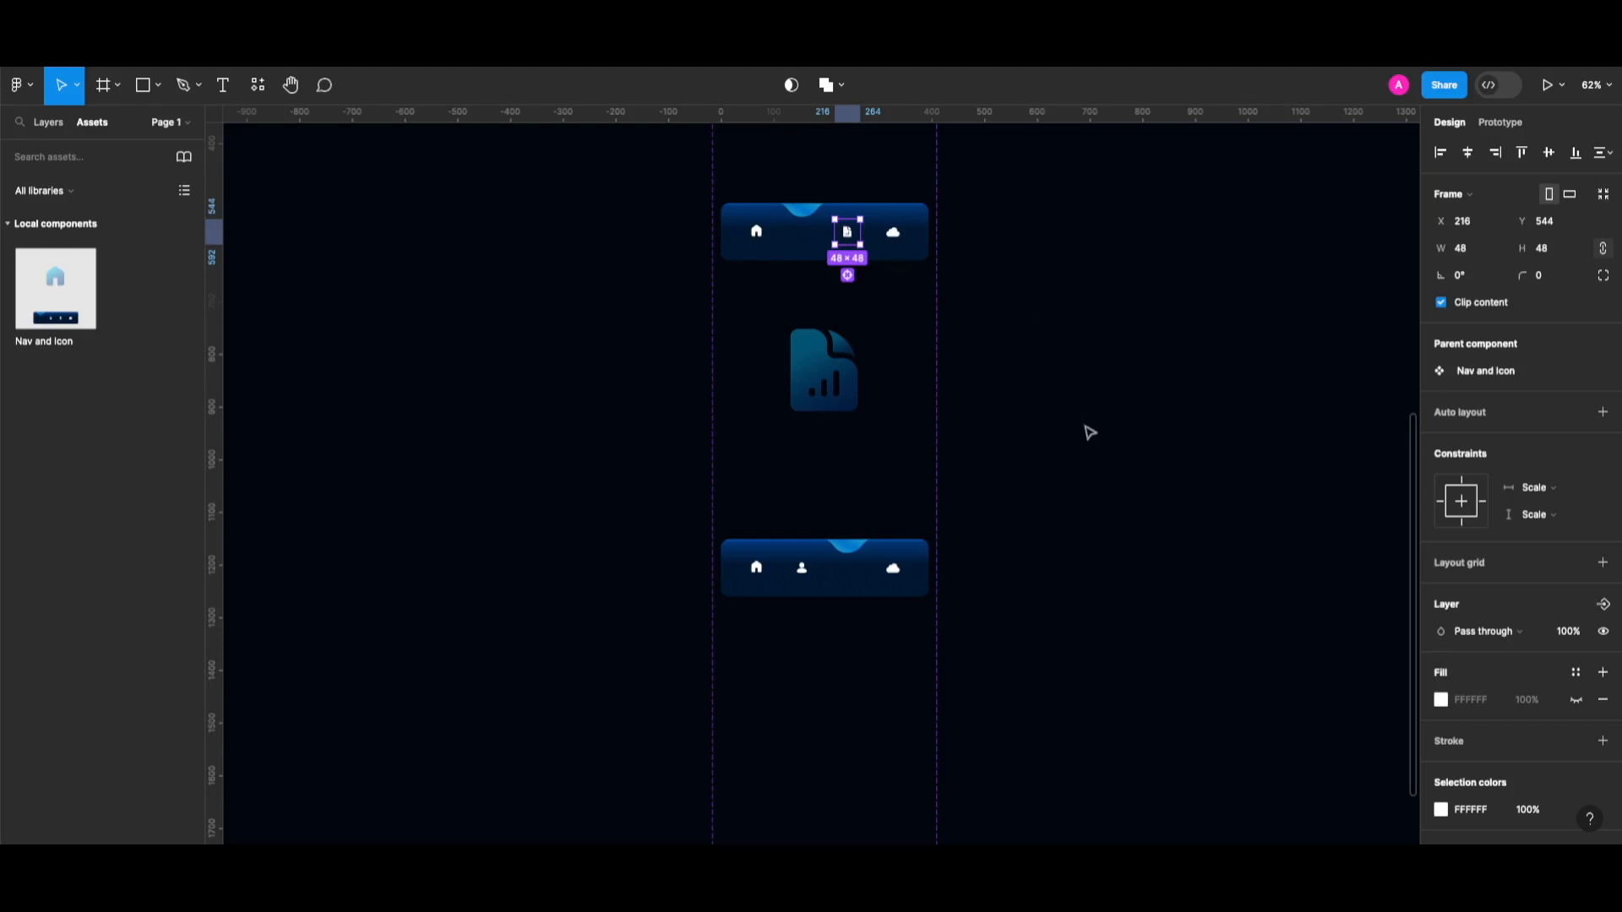
scroll(1009, 726, "down", 2)
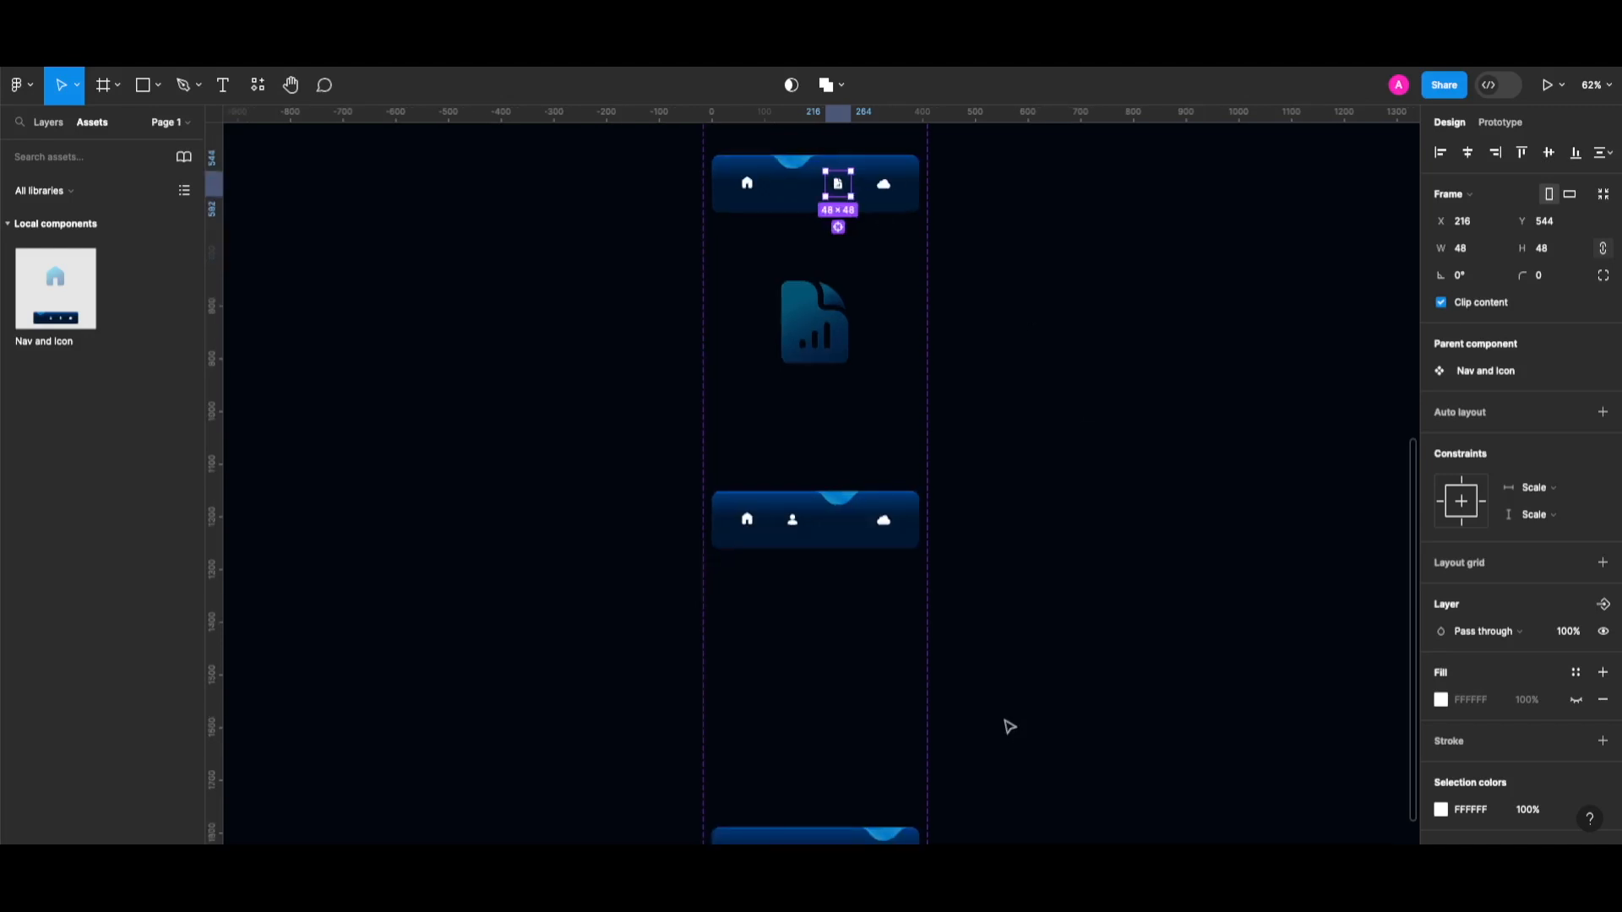
scroll(1008, 725, "down", 4)
left_click(829, 768)
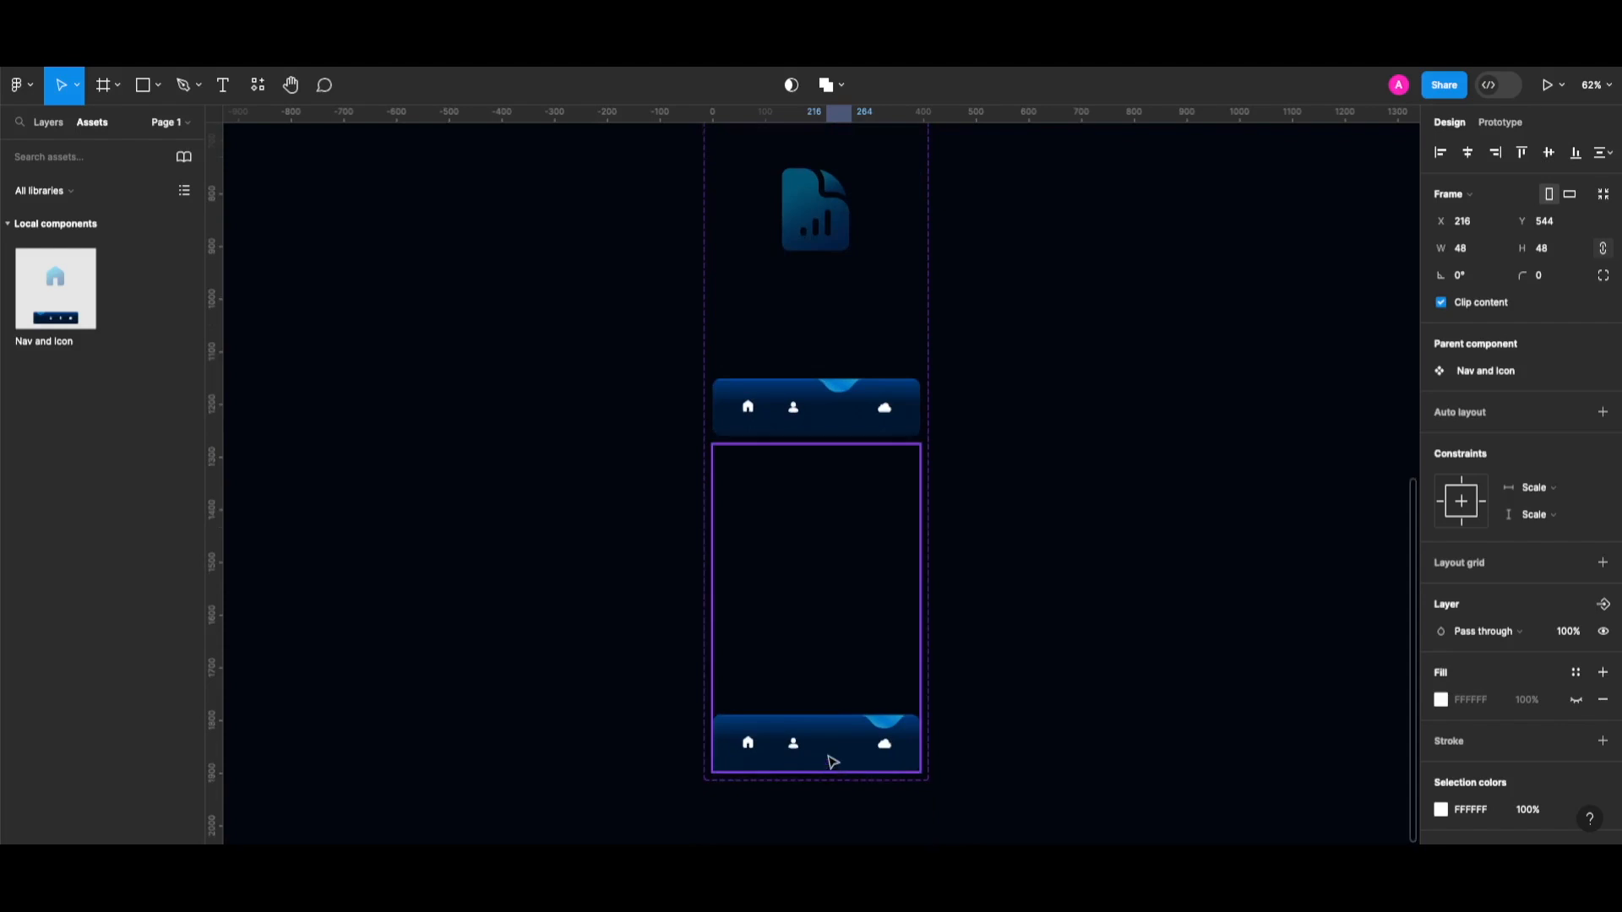
key("super+v")
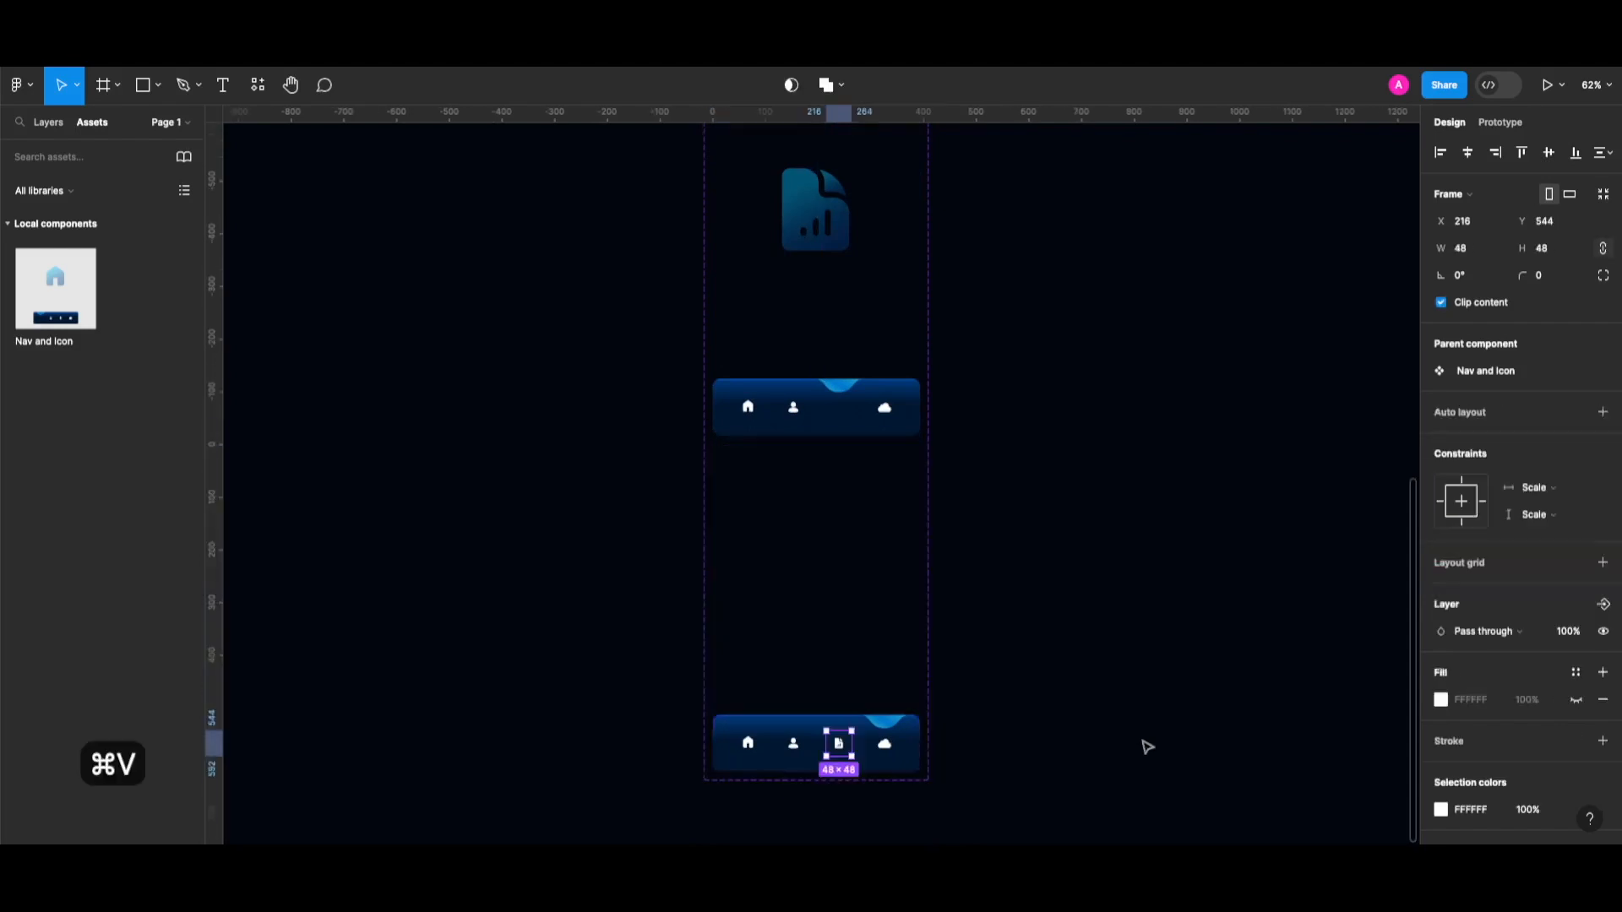
left_click(1110, 737)
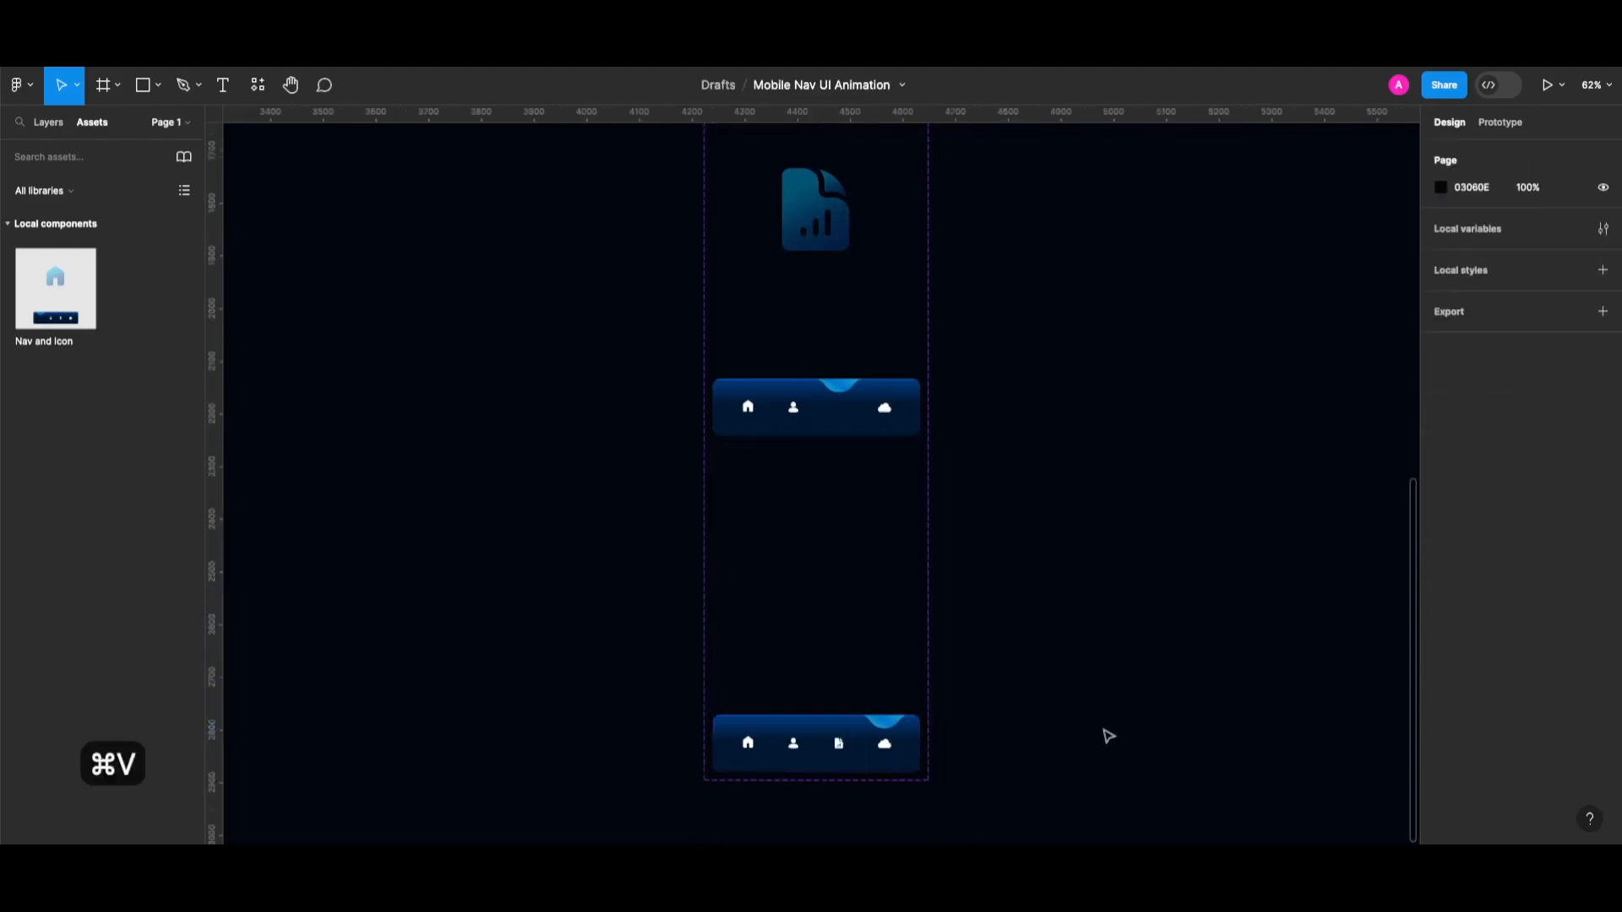
Move the fourth variant's cloud icon out of its navigation bar, enlarge it to 393 wide and place it at X 1, Y 0
left_click(892, 750)
left_click(894, 755)
left_click_drag(887, 747, 809, 546)
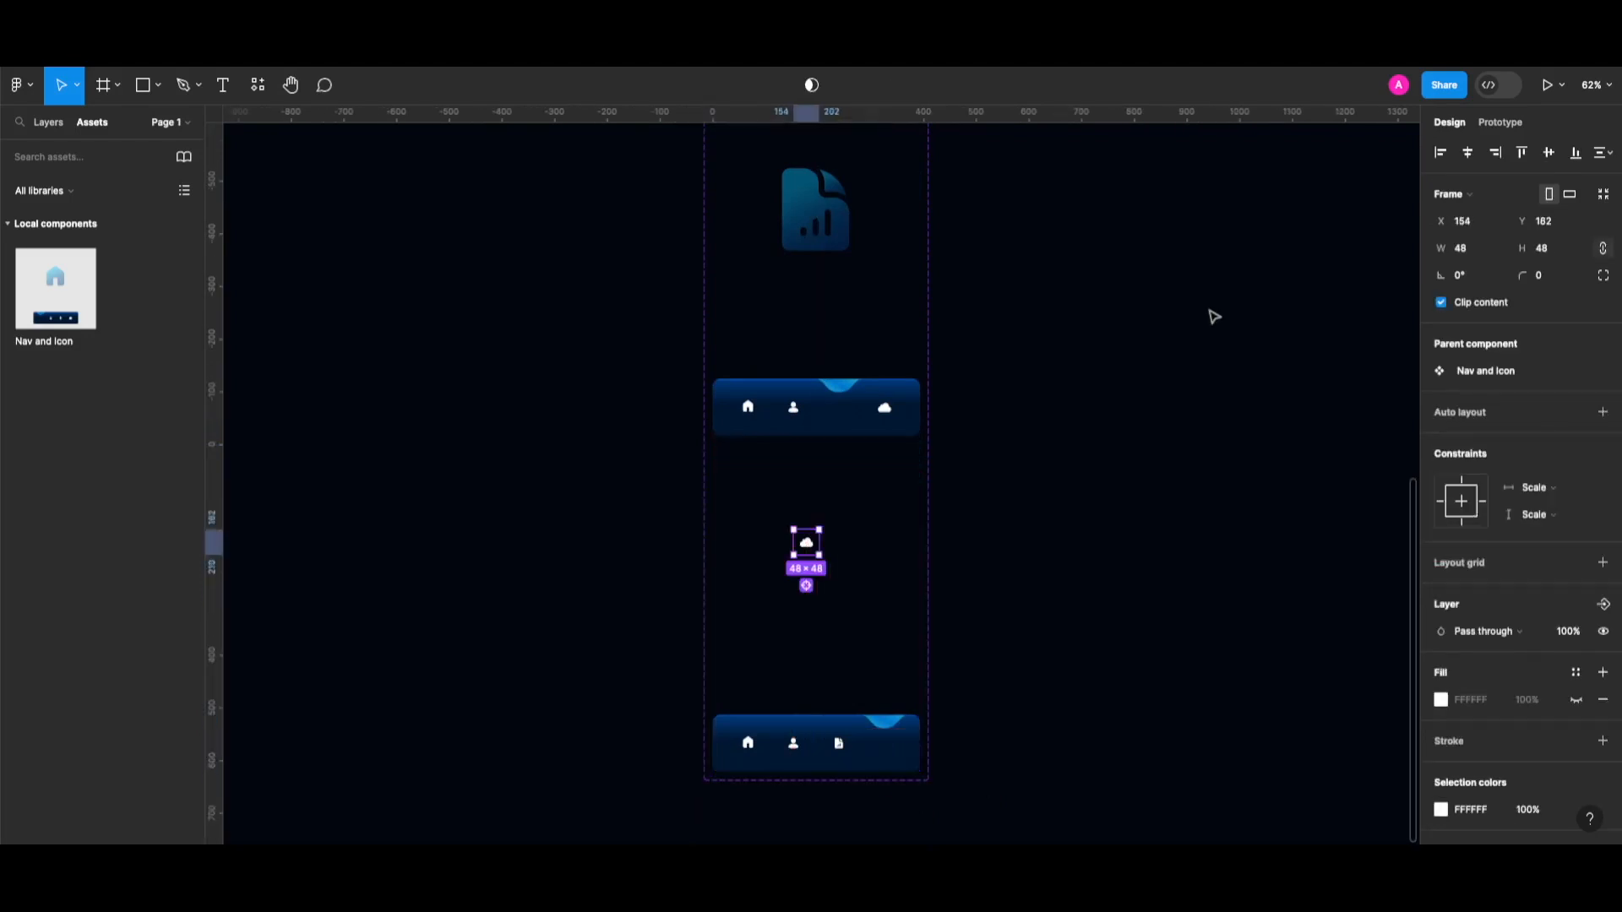
left_click(1465, 258)
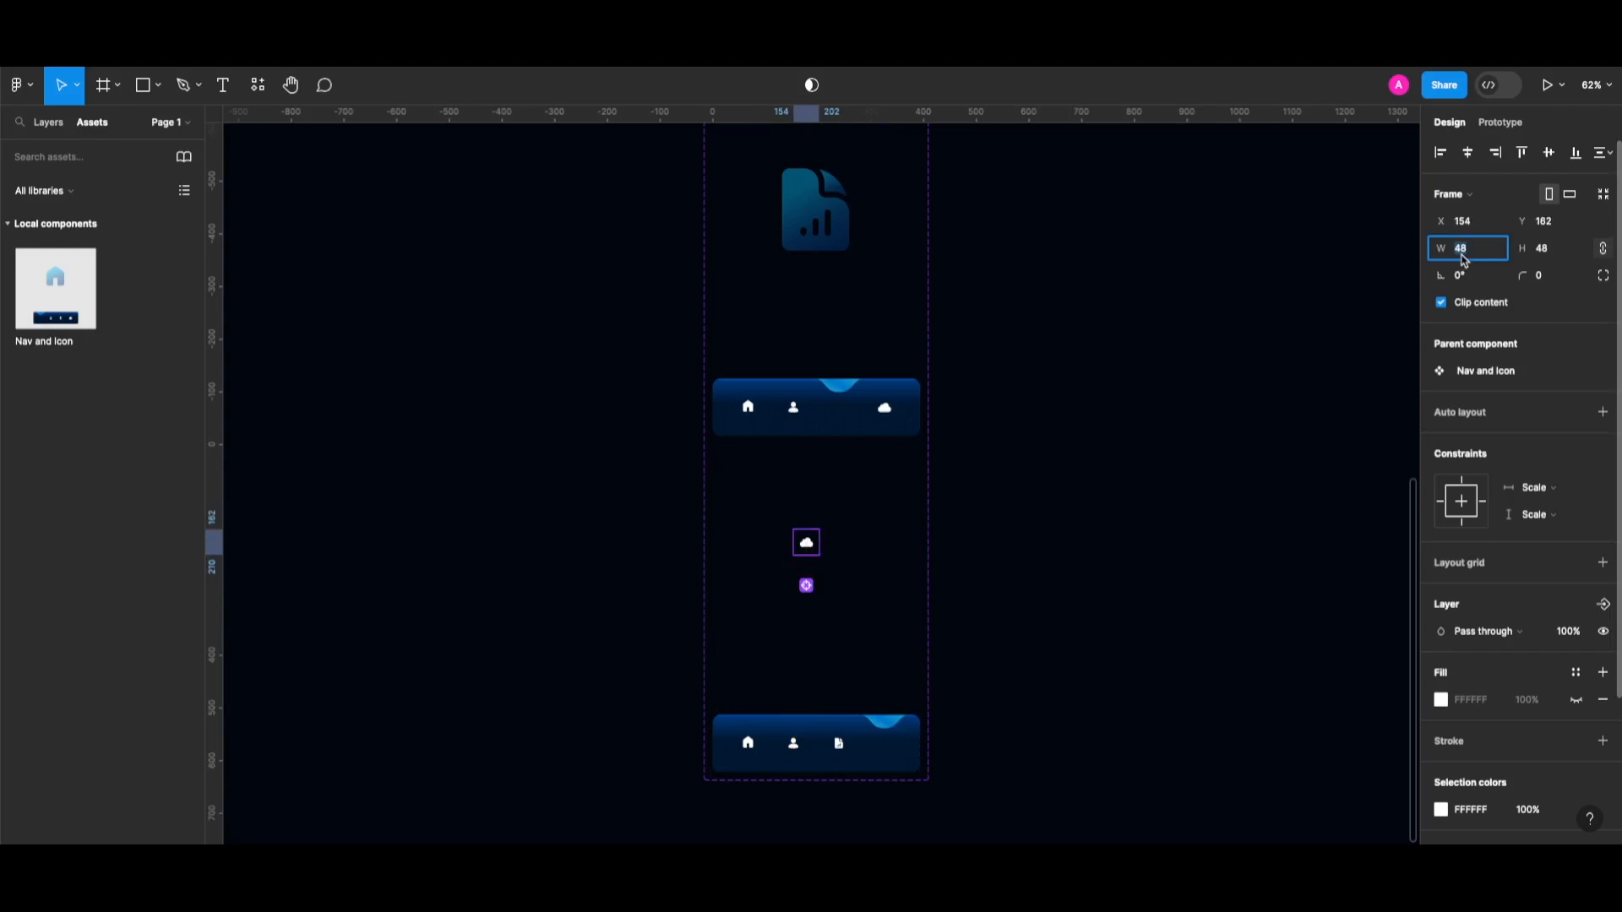
type("393")
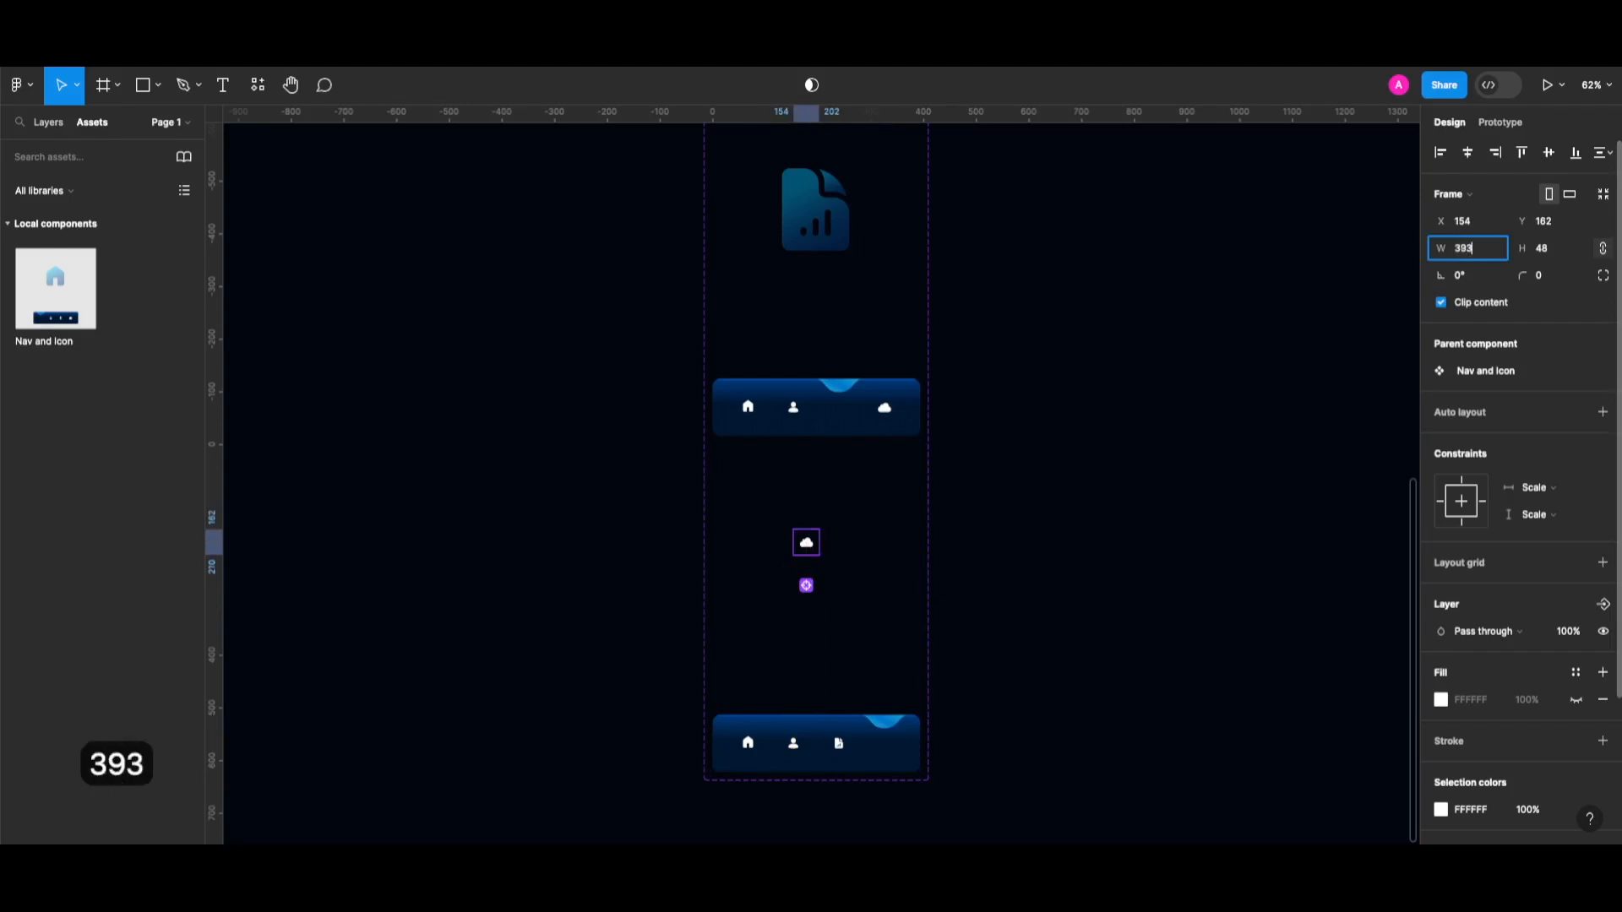
key("Return")
left_click_drag(848, 600, 825, 543)
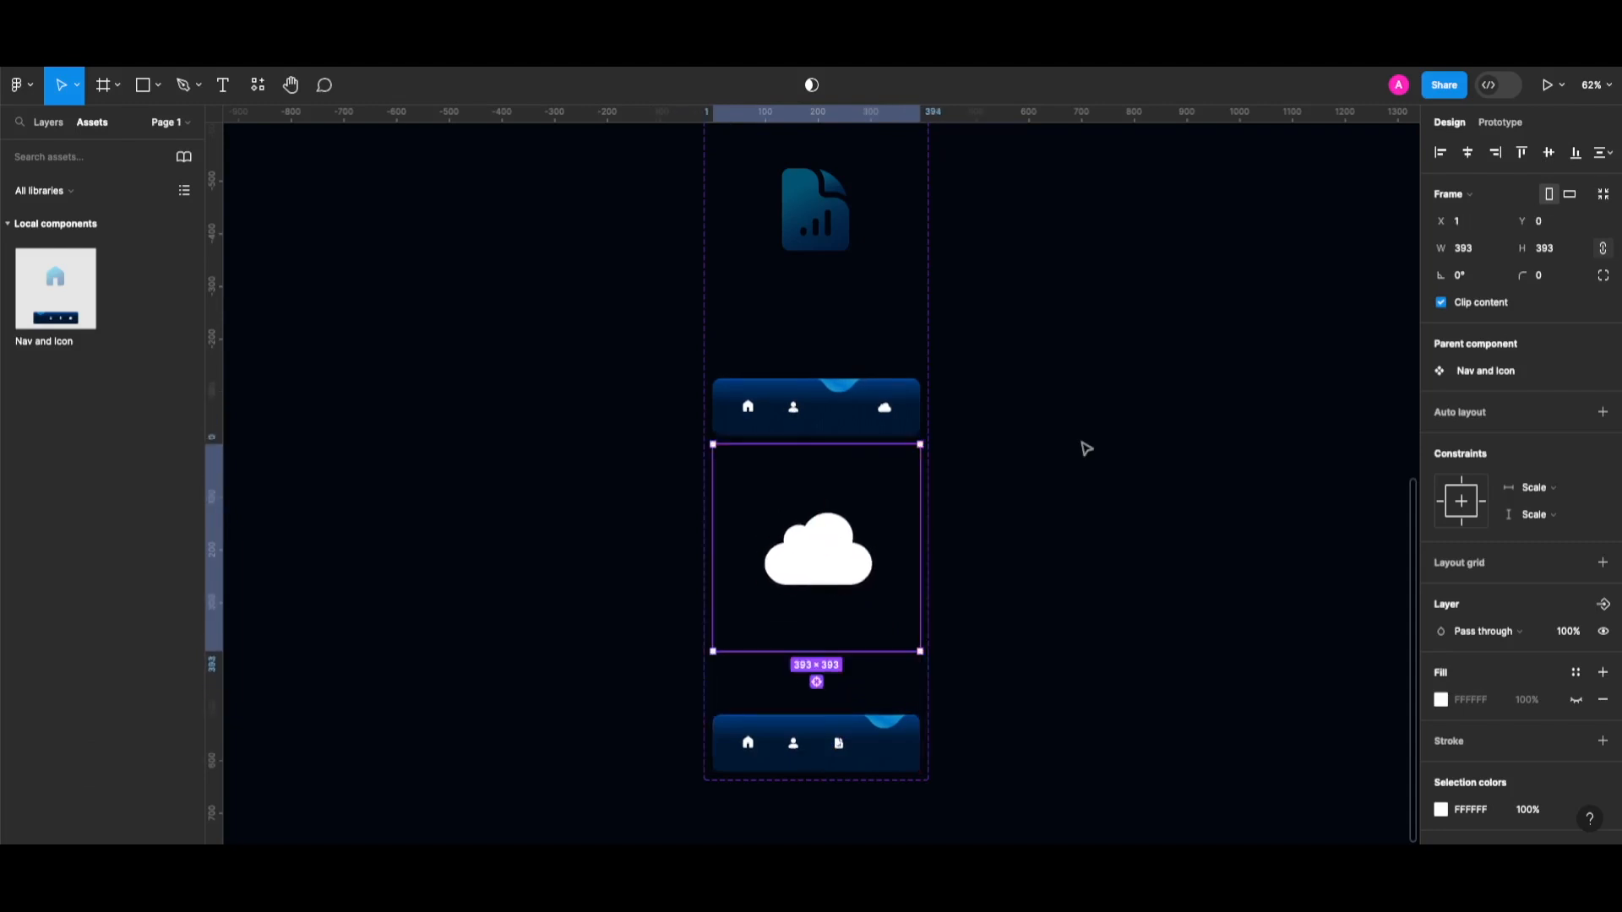
Copy the large document icon's style properties and apply them to the large cloud shape in the fourth variant
left_click(803, 205)
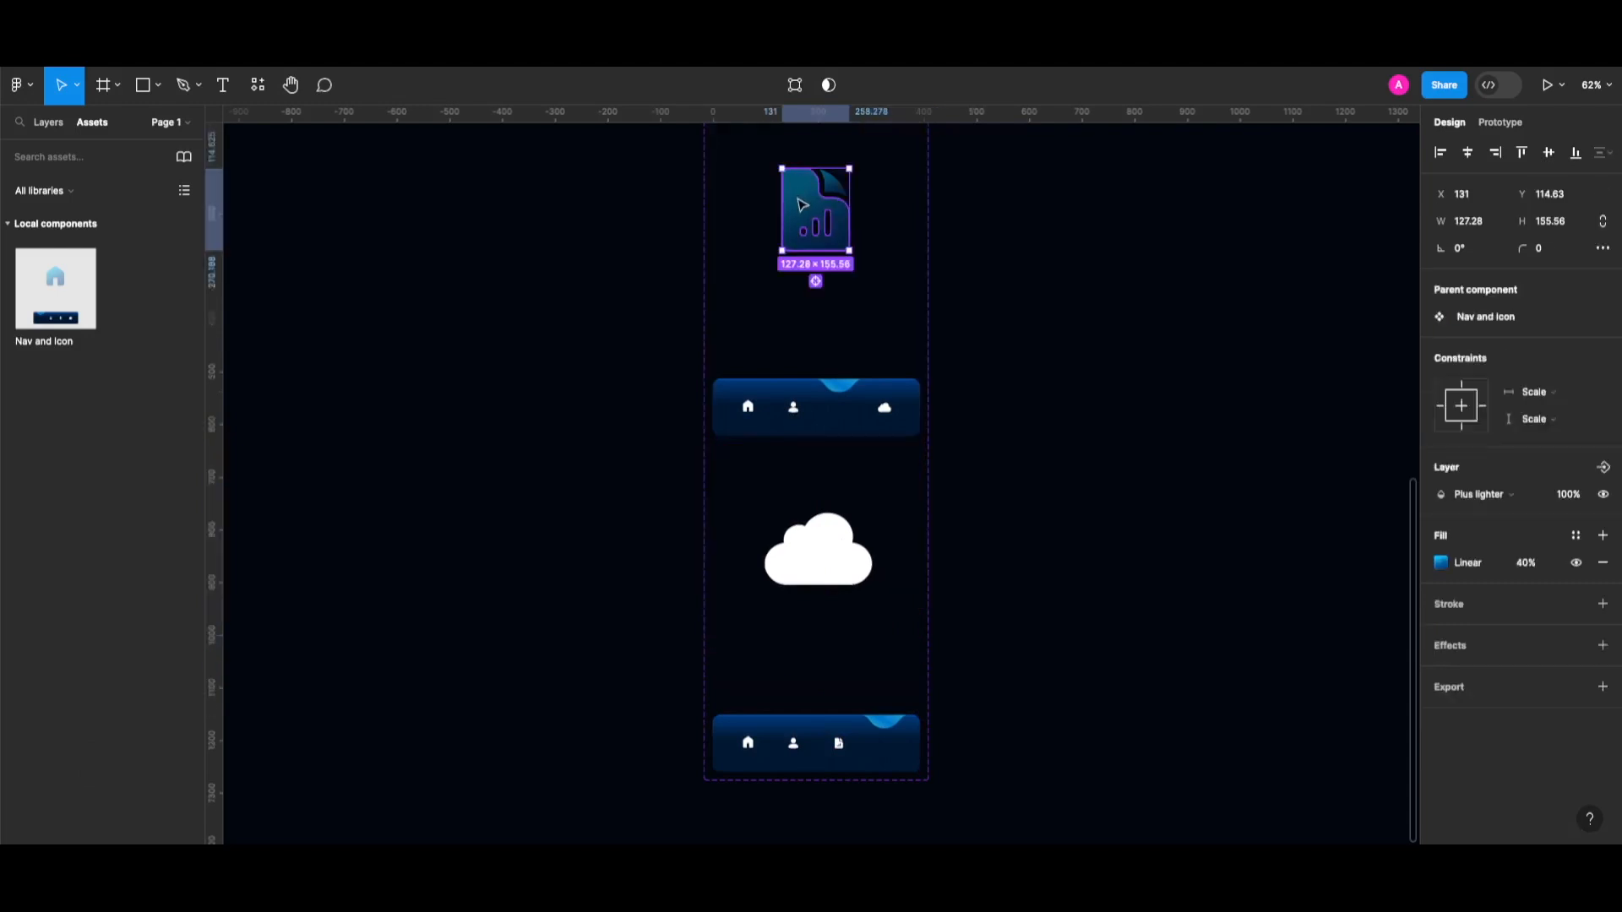
key("alt+super+c")
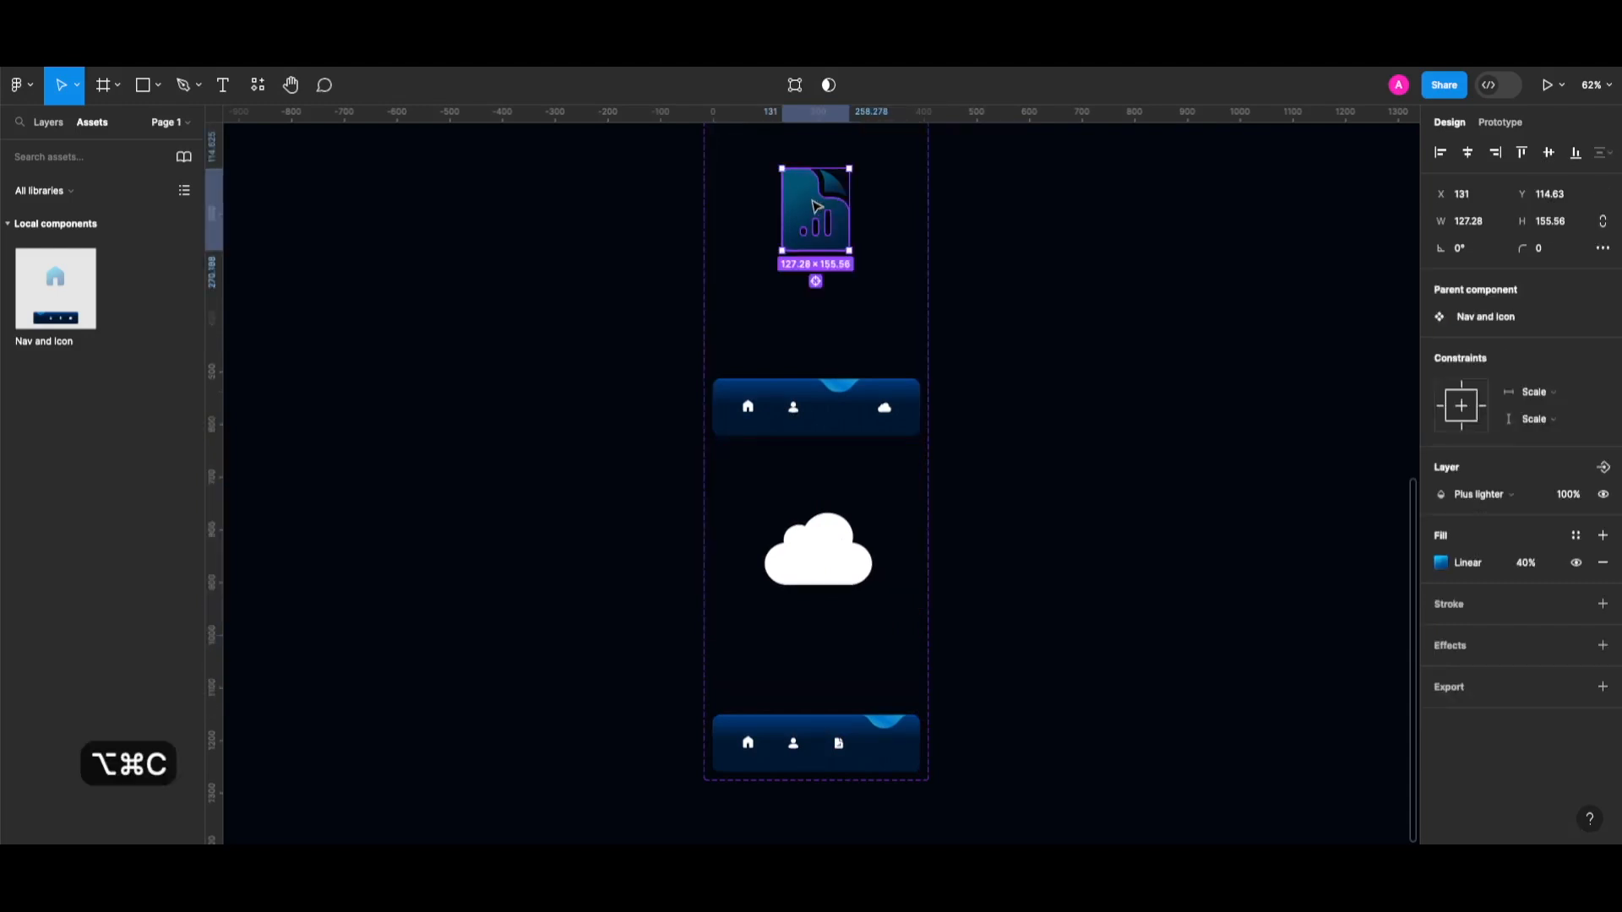
left_click(823, 550)
key("super+z")
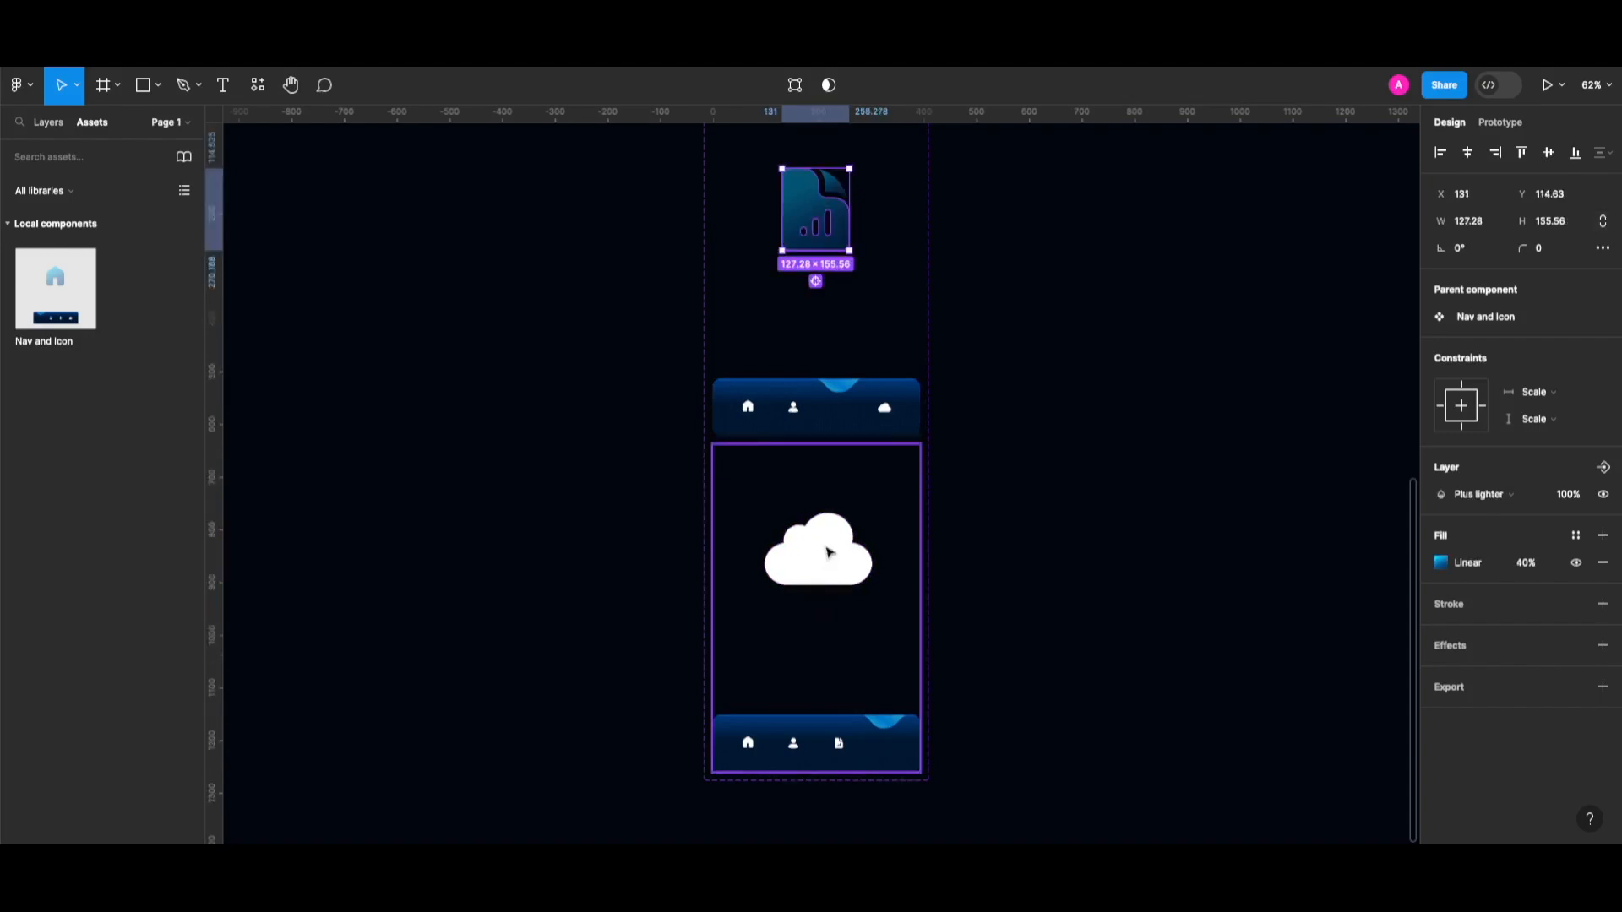
left_click(828, 558)
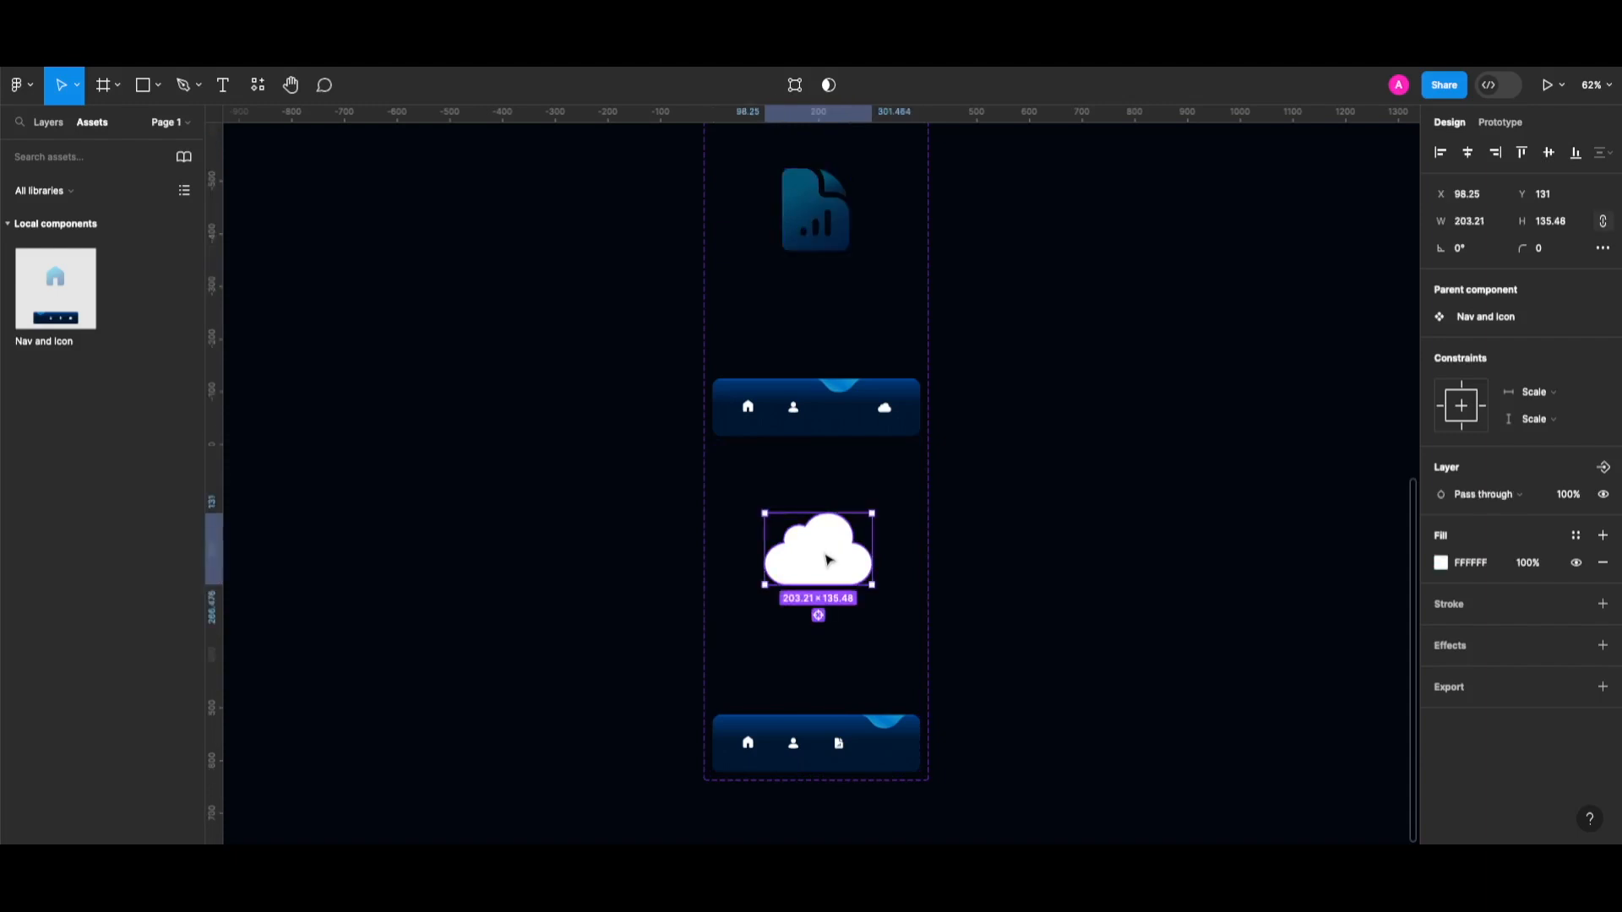
key("alt+super+v")
left_click(1069, 536)
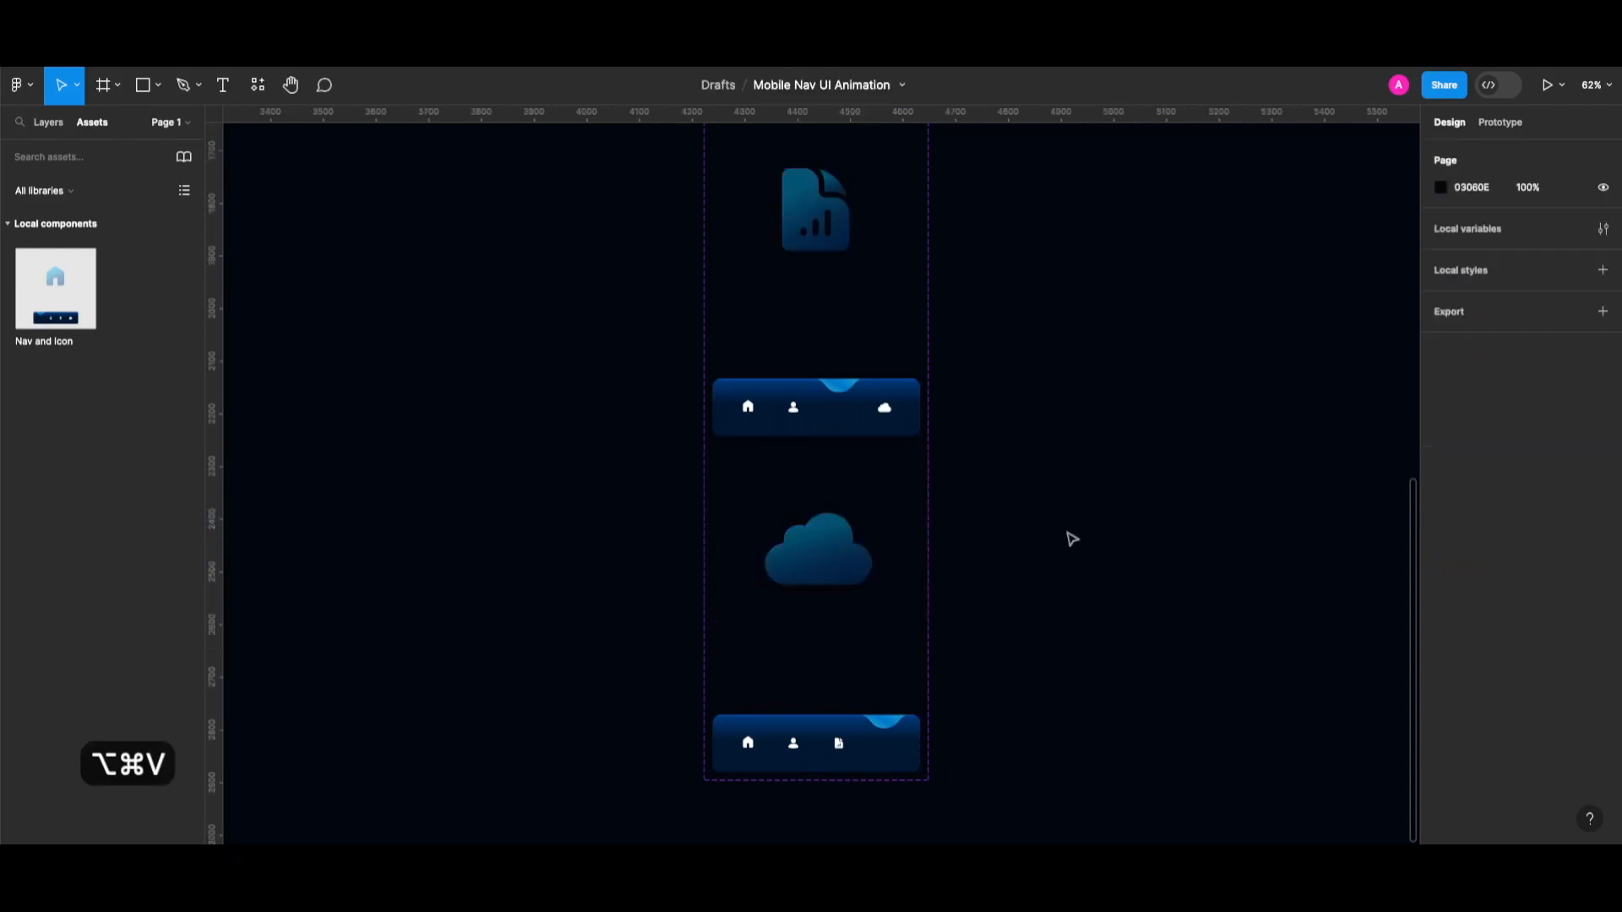
Add an on-tap prototype interaction from the first variant's cloud icon that changes to Variant4 with Smart animate
key("shift+e")
scroll(1098, 499, "up", 1)
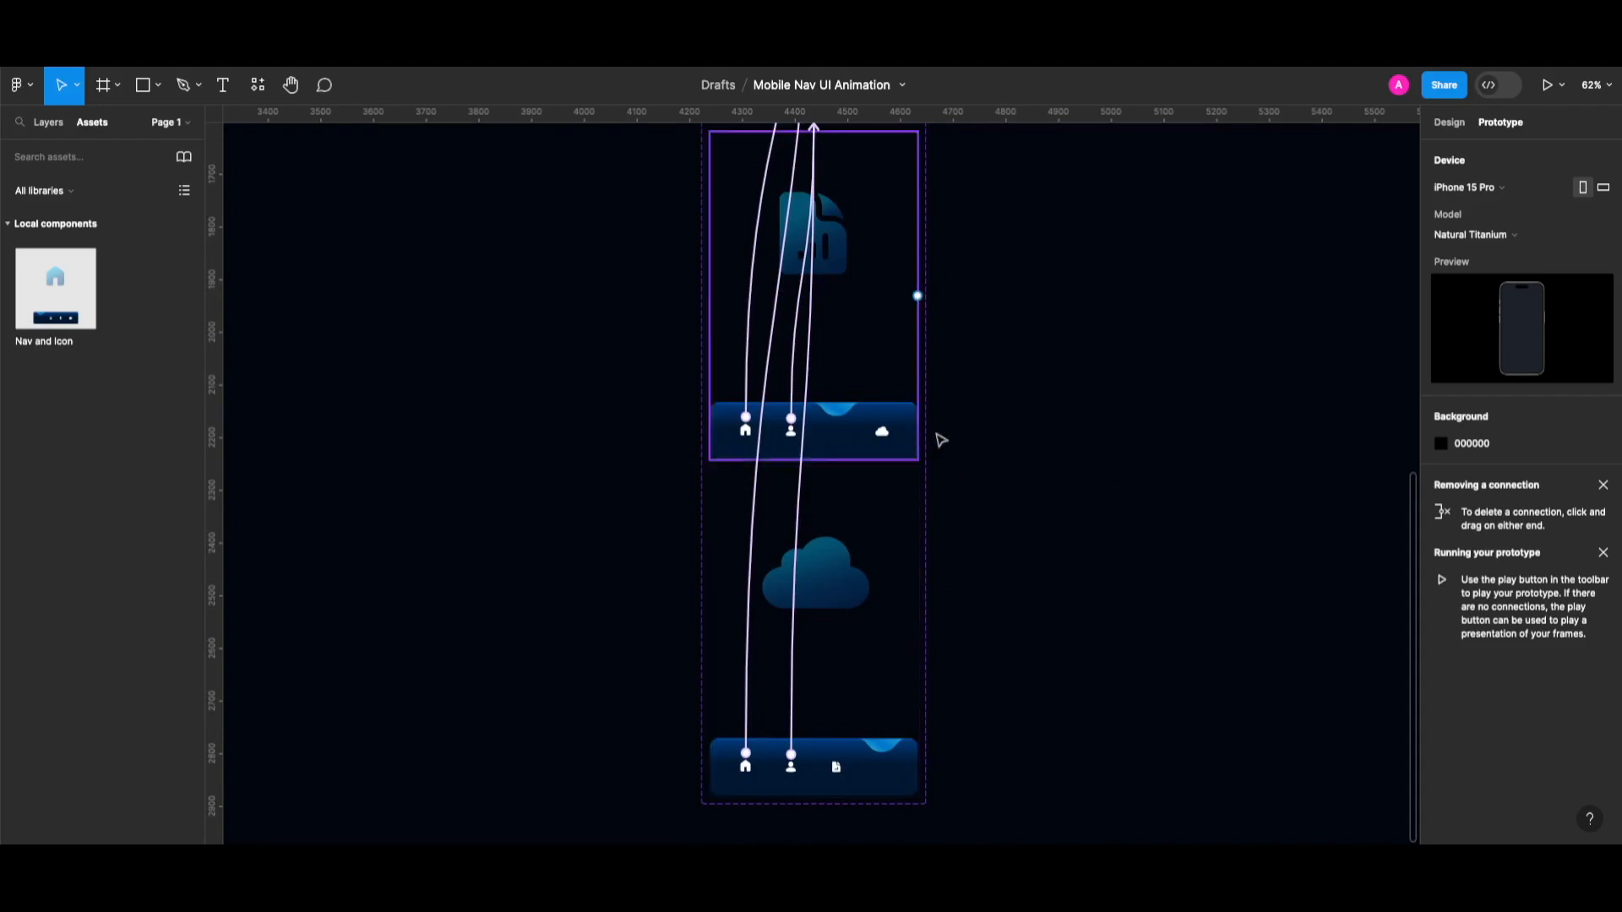
scroll(930, 440, "up", 10)
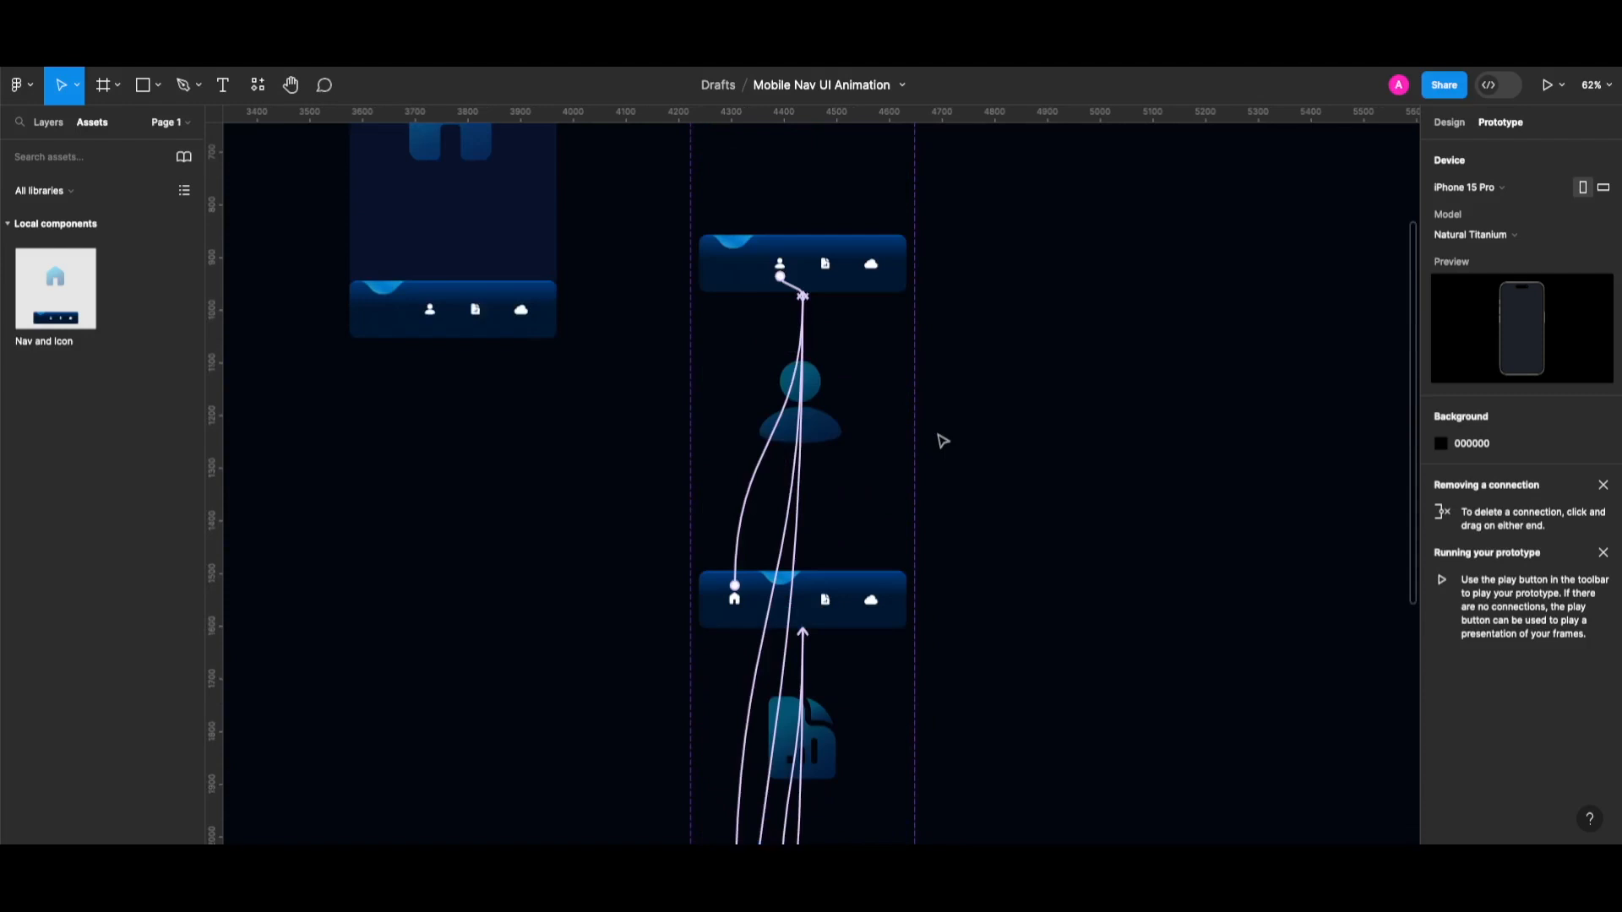
scroll(943, 441, "down", 2)
scroll(943, 441, "up", 4)
scroll(943, 441, "down", 3)
scroll(1014, 485, "down", 2)
scroll(966, 264, "down", 2)
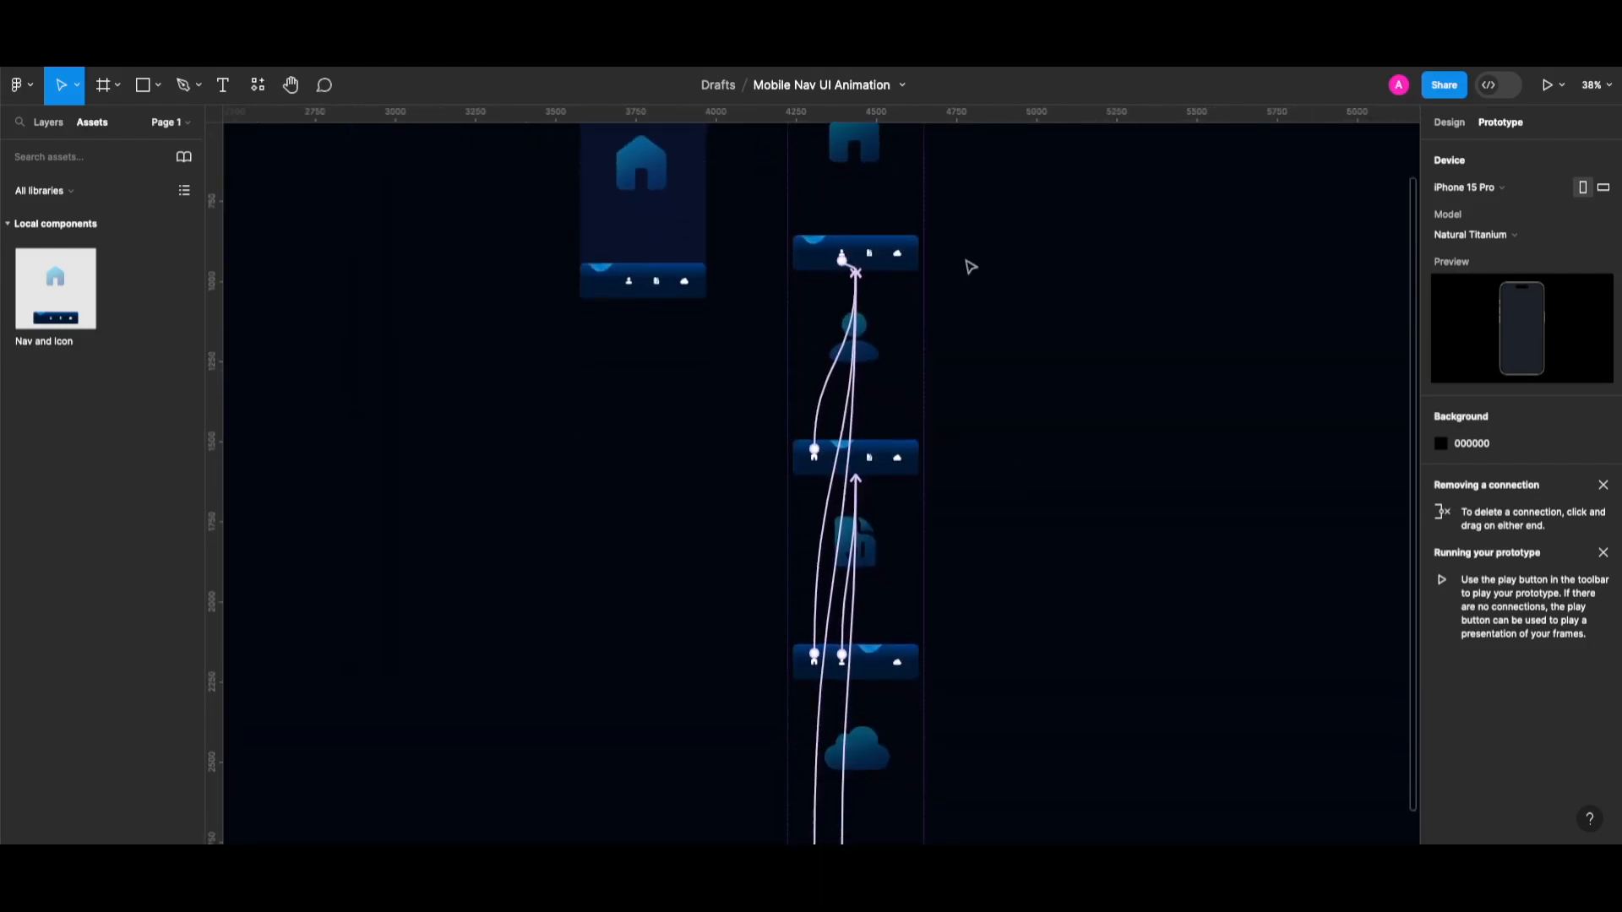
left_click(899, 259)
left_click_drag(898, 260, 873, 771)
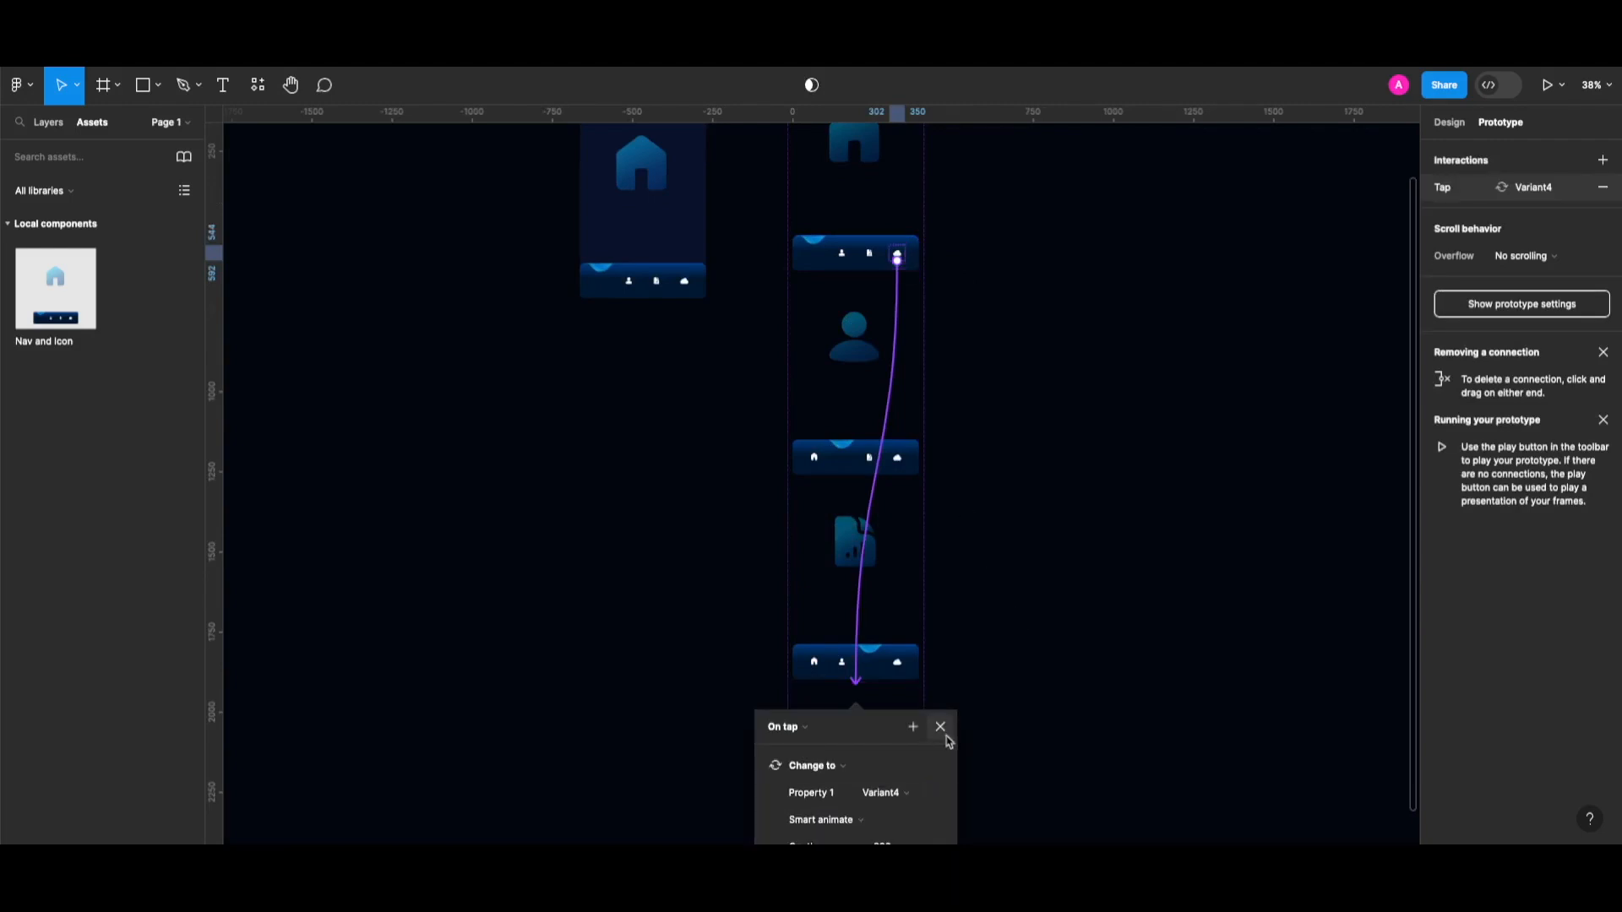
left_click(942, 729)
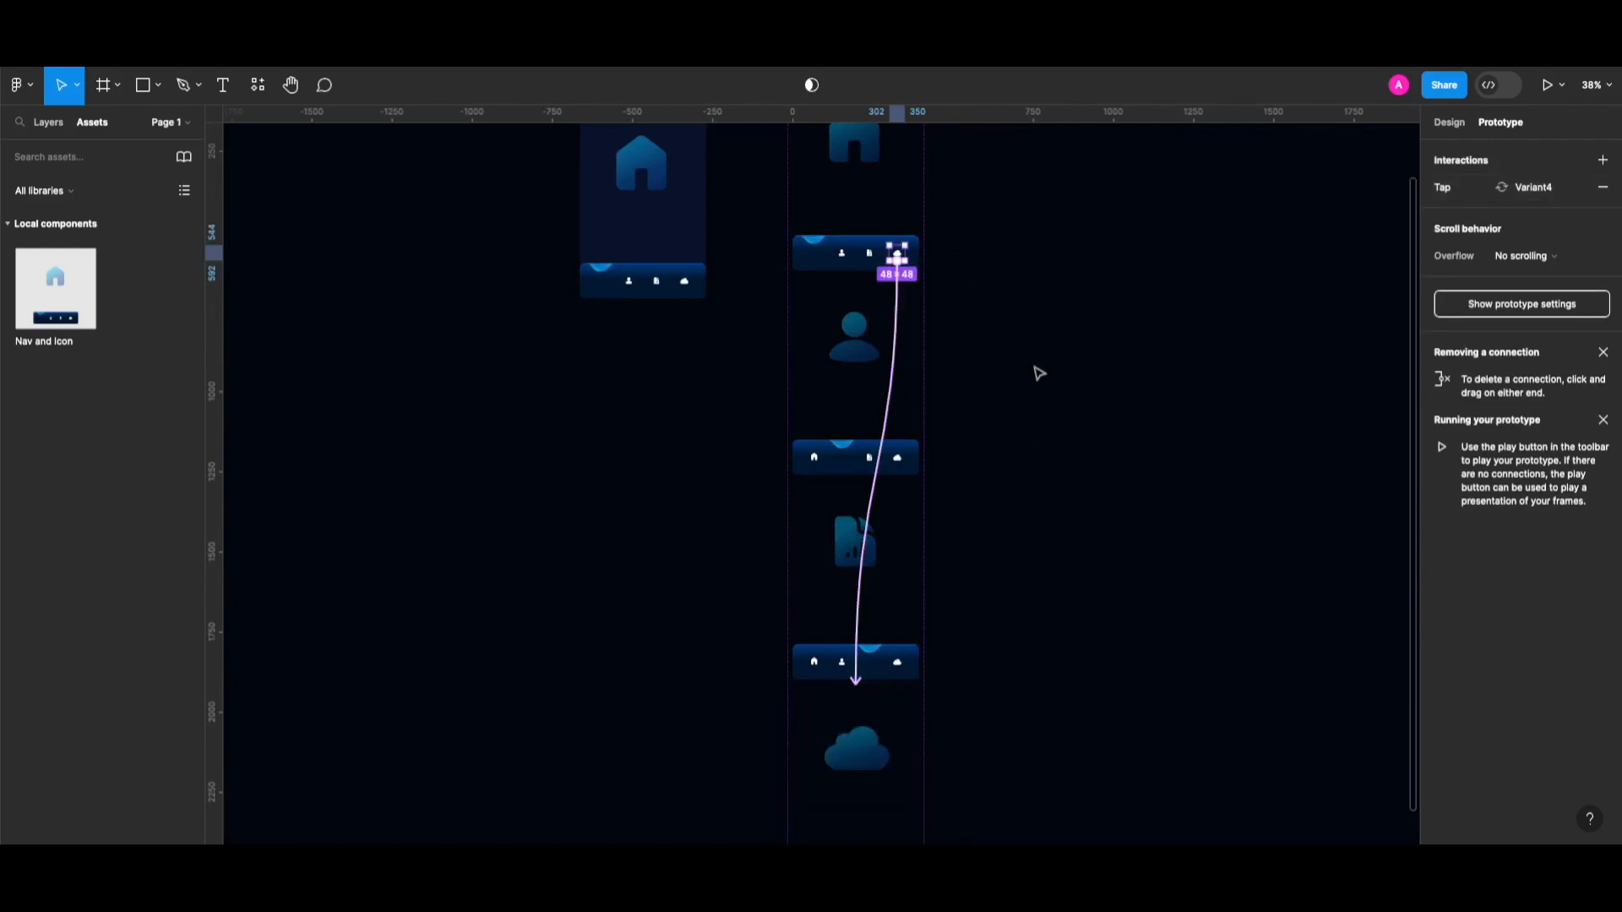
Link the first variant's small document icon to Variant3 with an on-tap Change to interaction using Smart animate, Gentle, 800ms
left_click(871, 255)
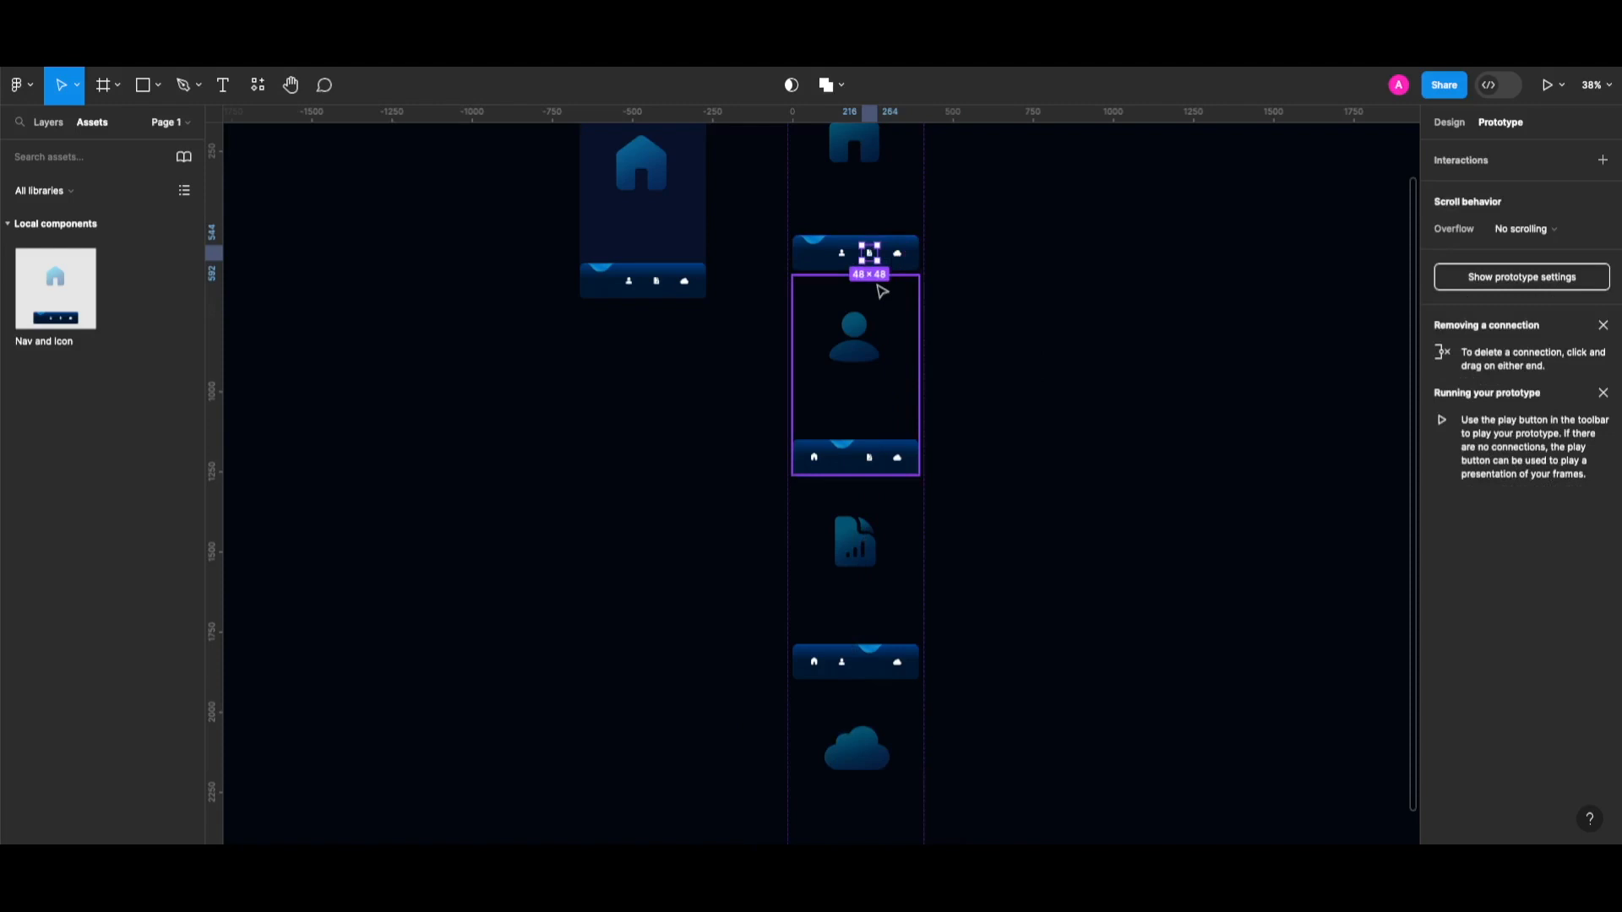
left_click_drag(871, 264, 872, 533)
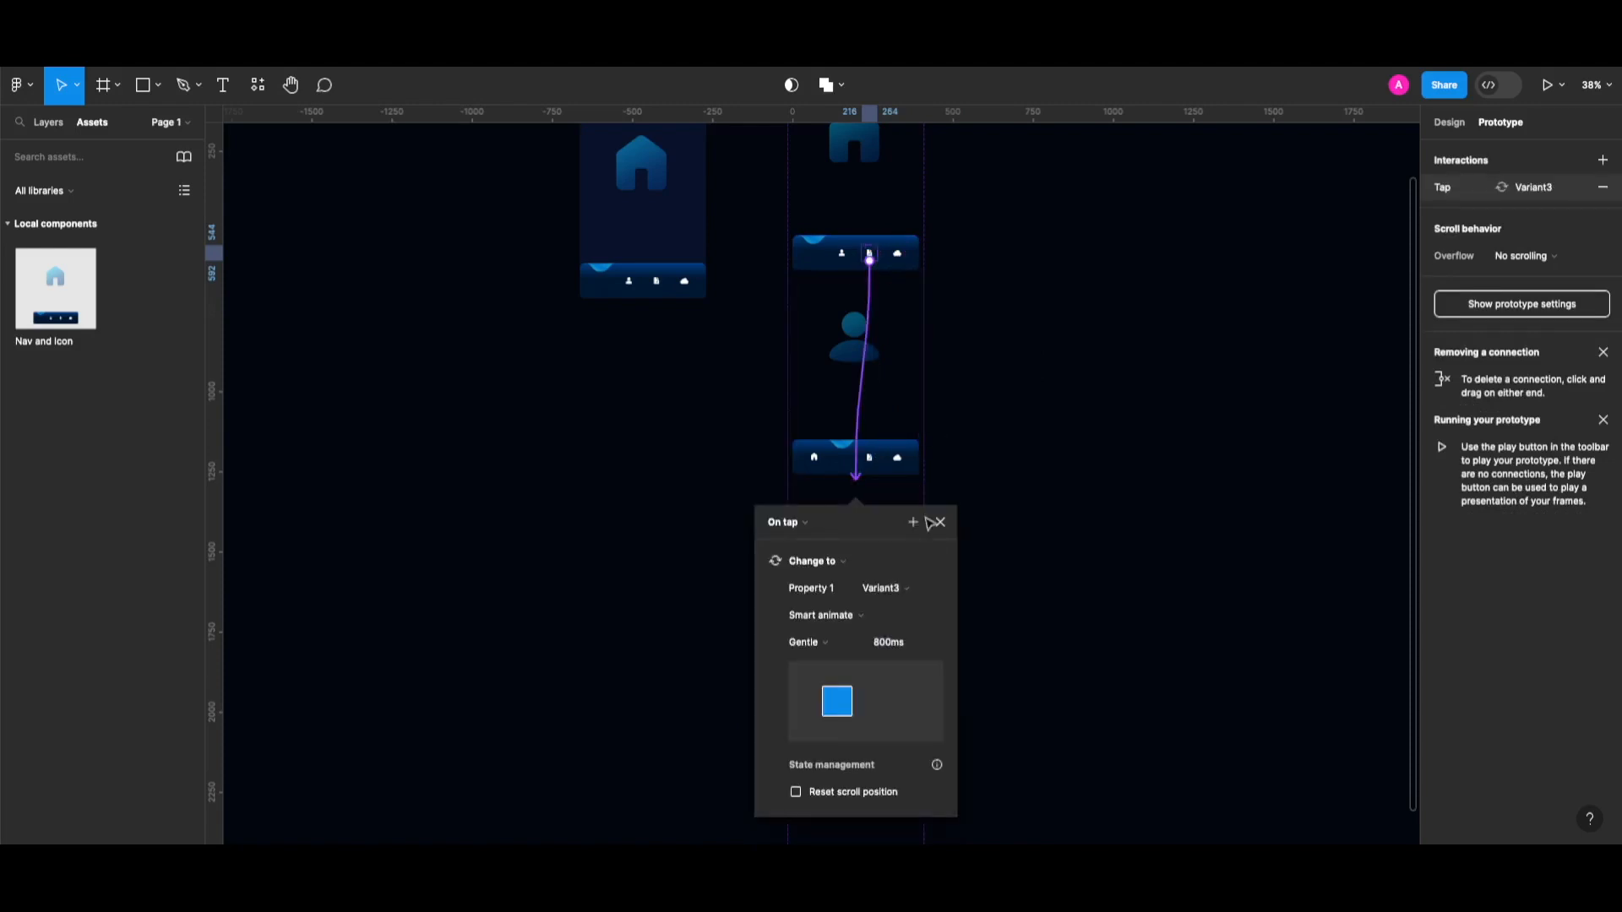
left_click(985, 562)
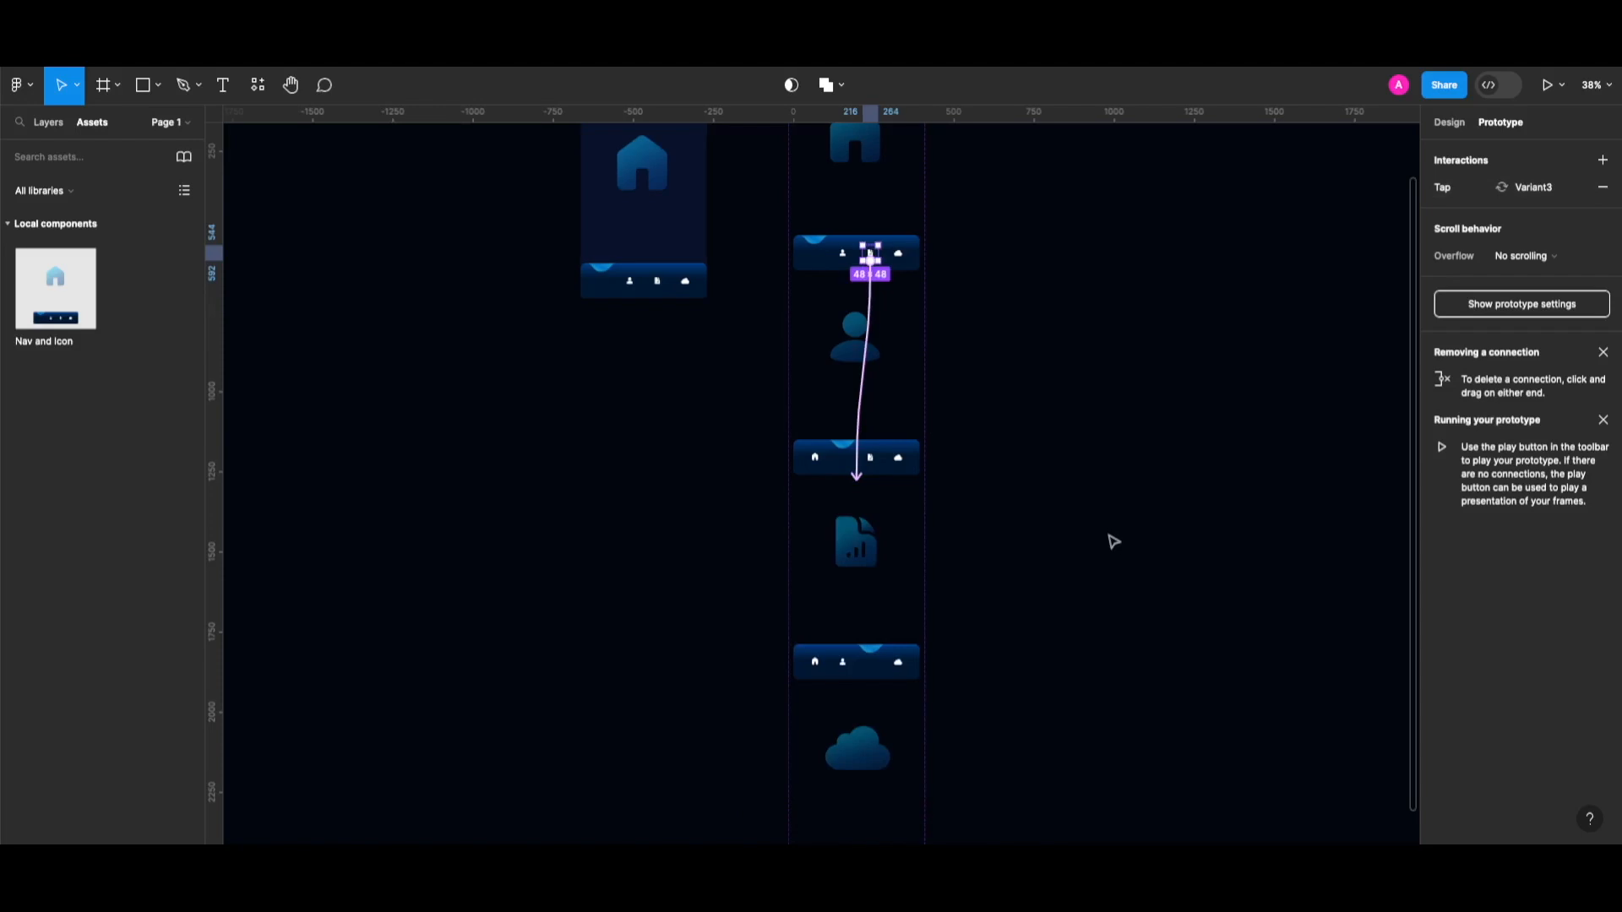
Link the fourth variant's small document icon to Variant3 with an on-tap Change to interaction using Smart animate, Gentle, 800ms
scroll(1113, 542, "down", 2)
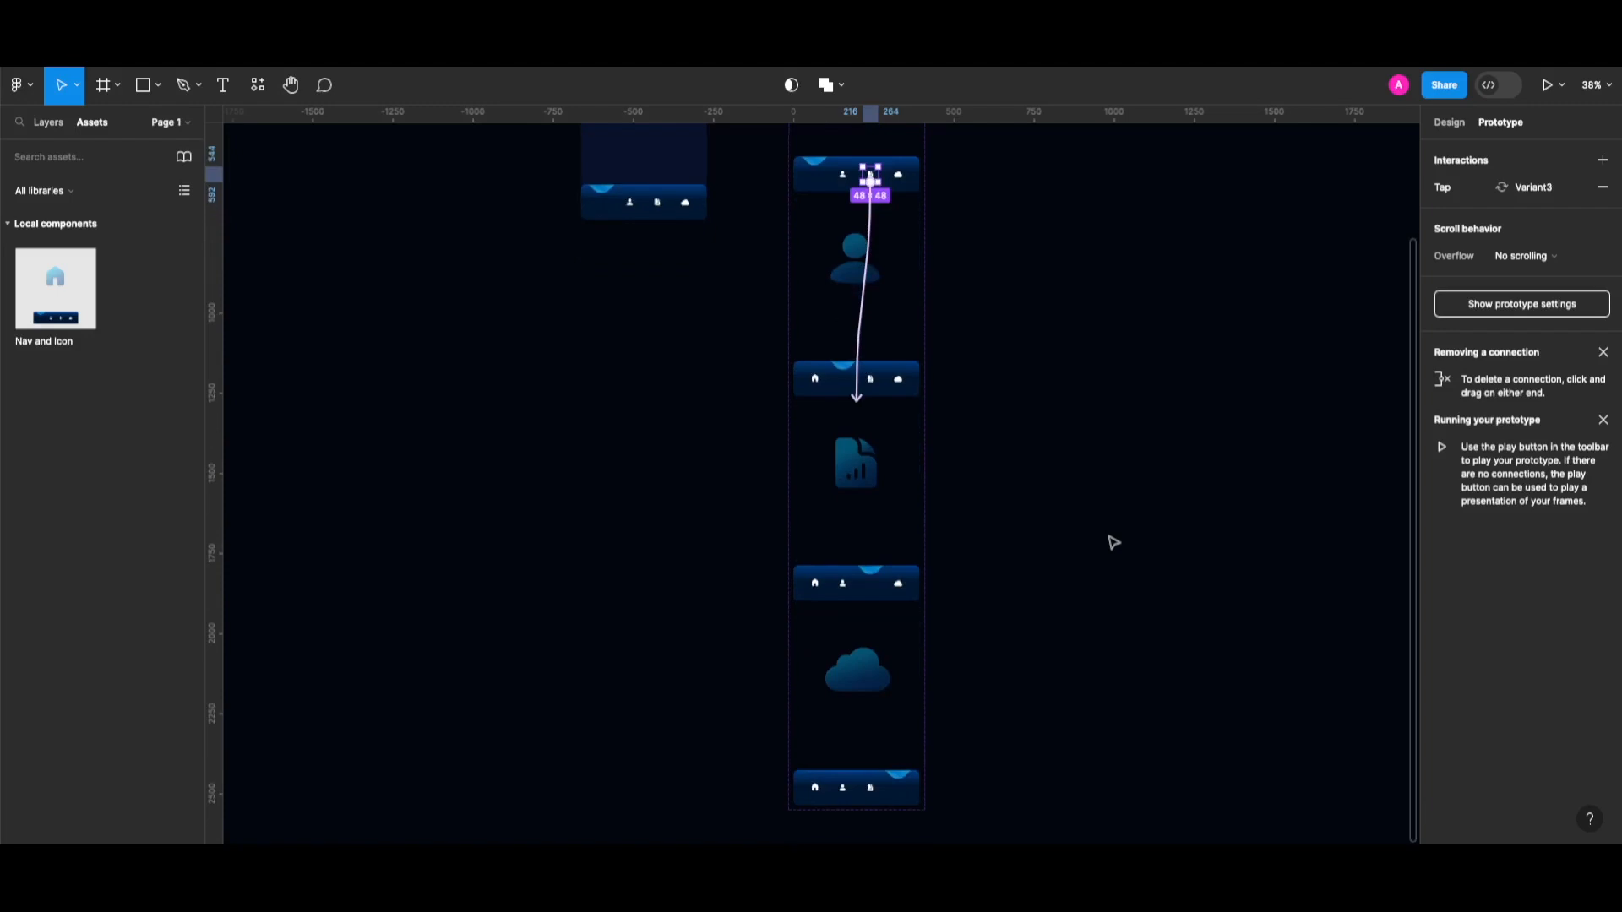
left_click(874, 795)
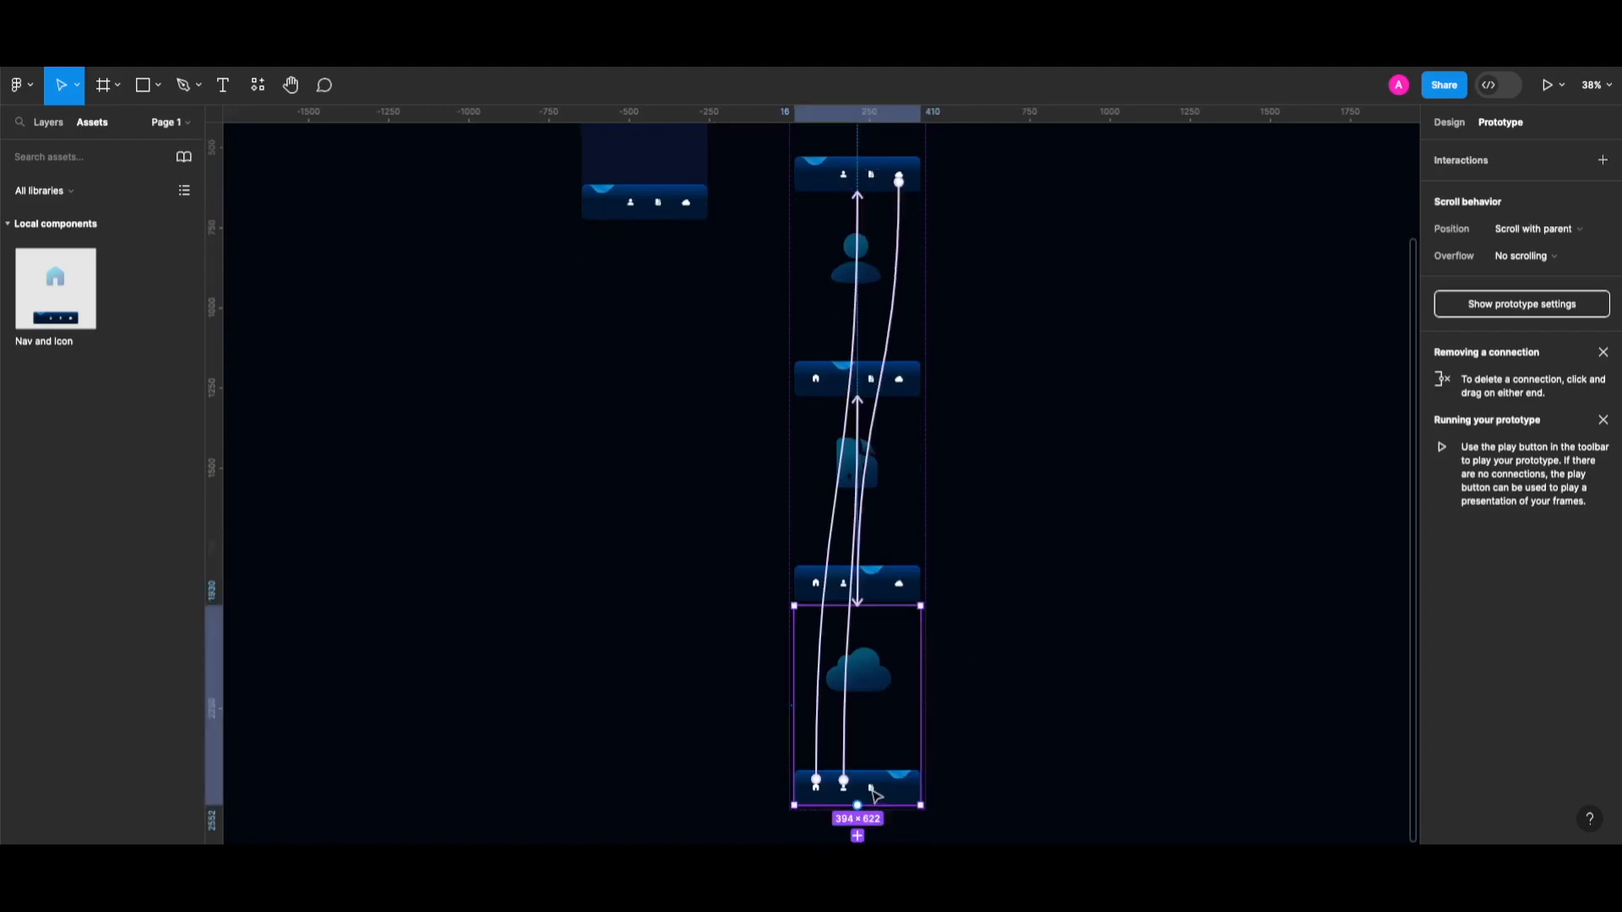
double_click(875, 795)
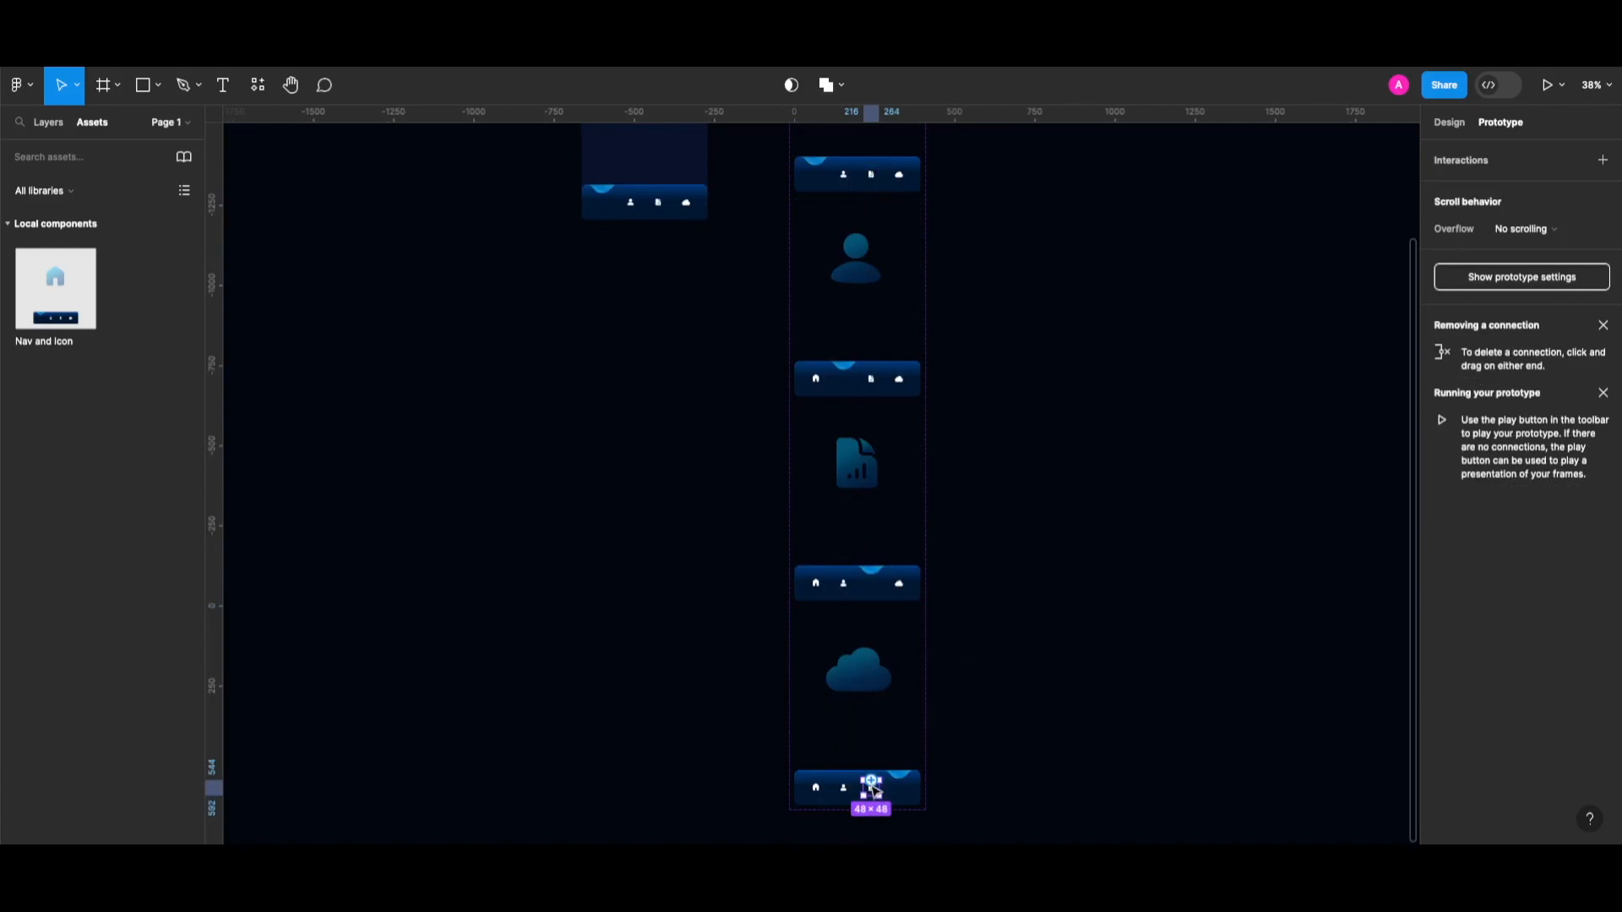
left_click_drag(879, 787, 883, 598)
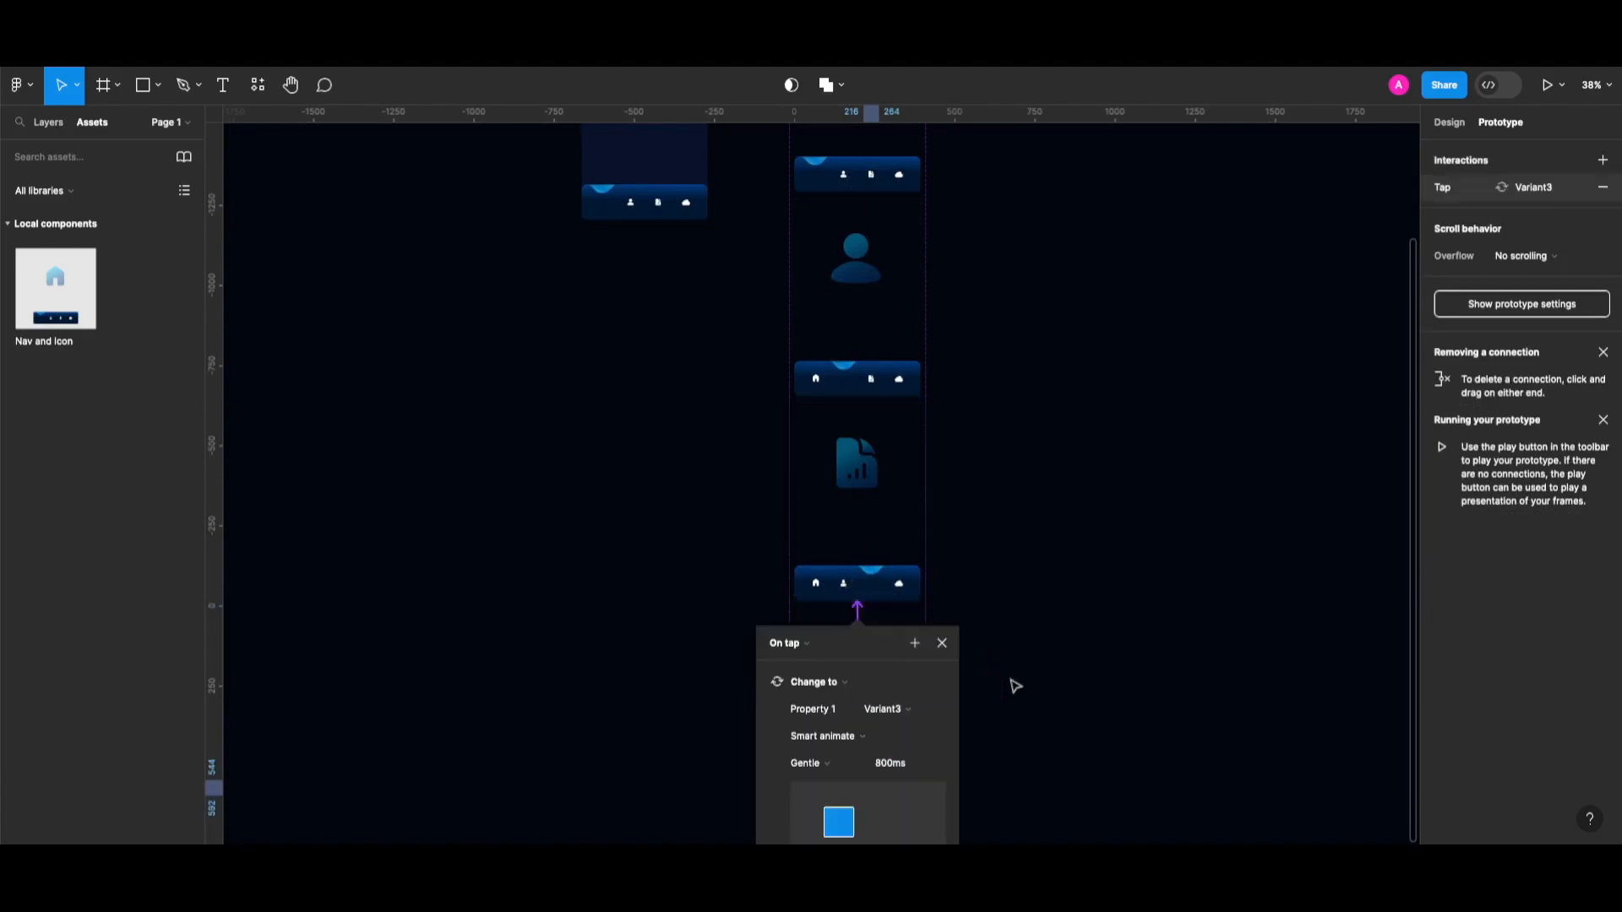
left_click(1048, 561)
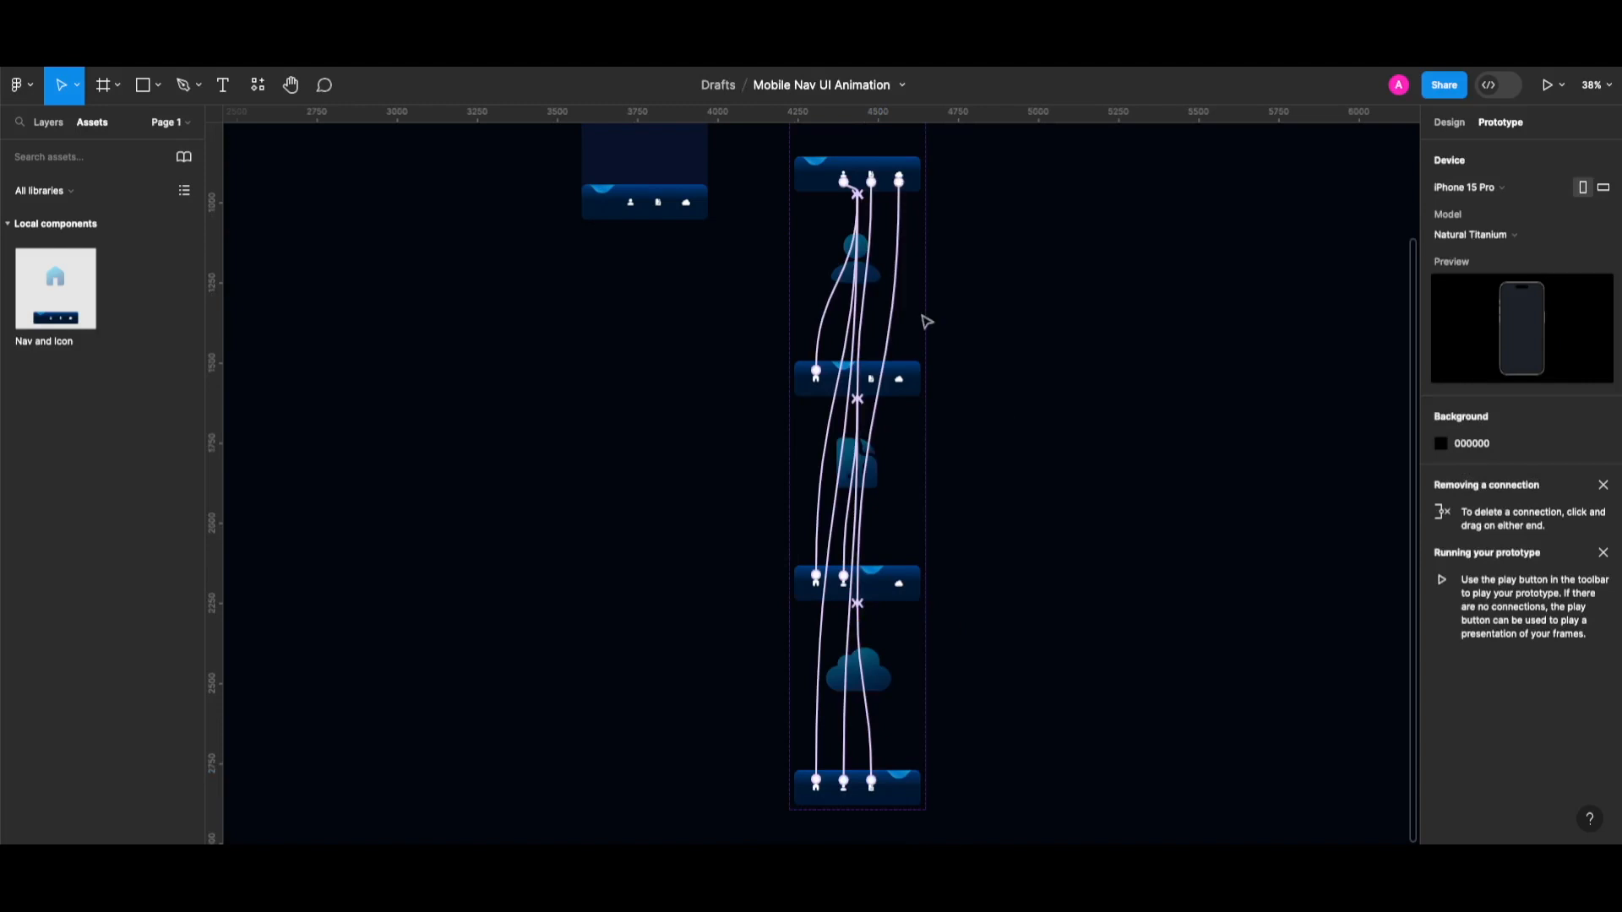
Link the second variant's small cloud icon to Variant4 with an on-tap Change to interaction using Smart animate, Gentle, 800ms
left_click(903, 386)
double_click(903, 386)
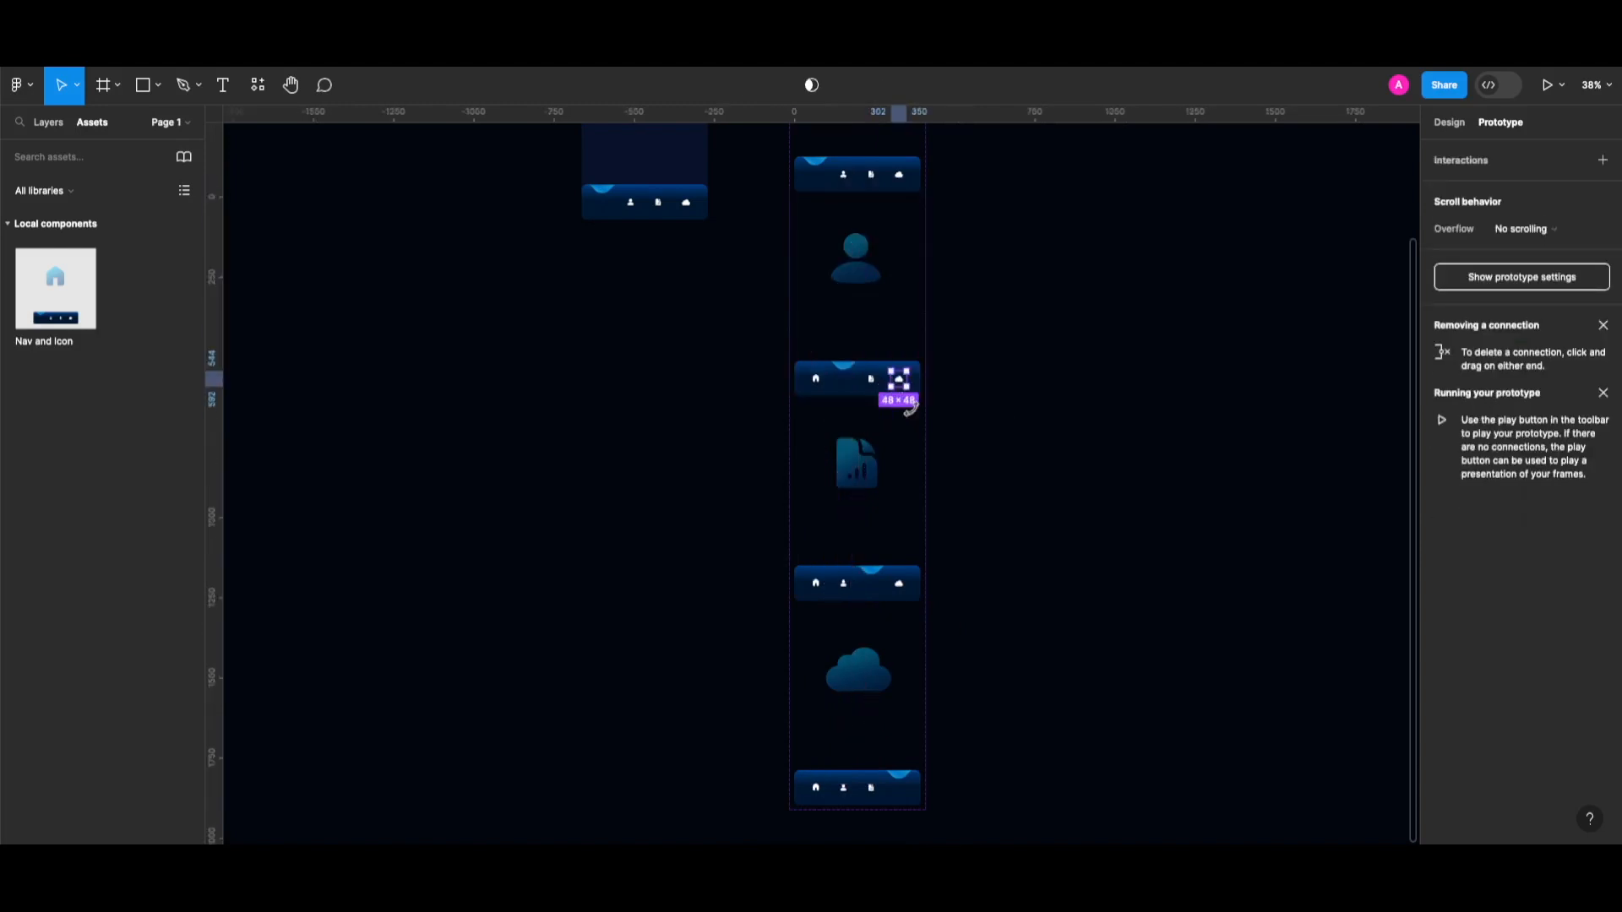
left_click_drag(902, 386, 908, 592)
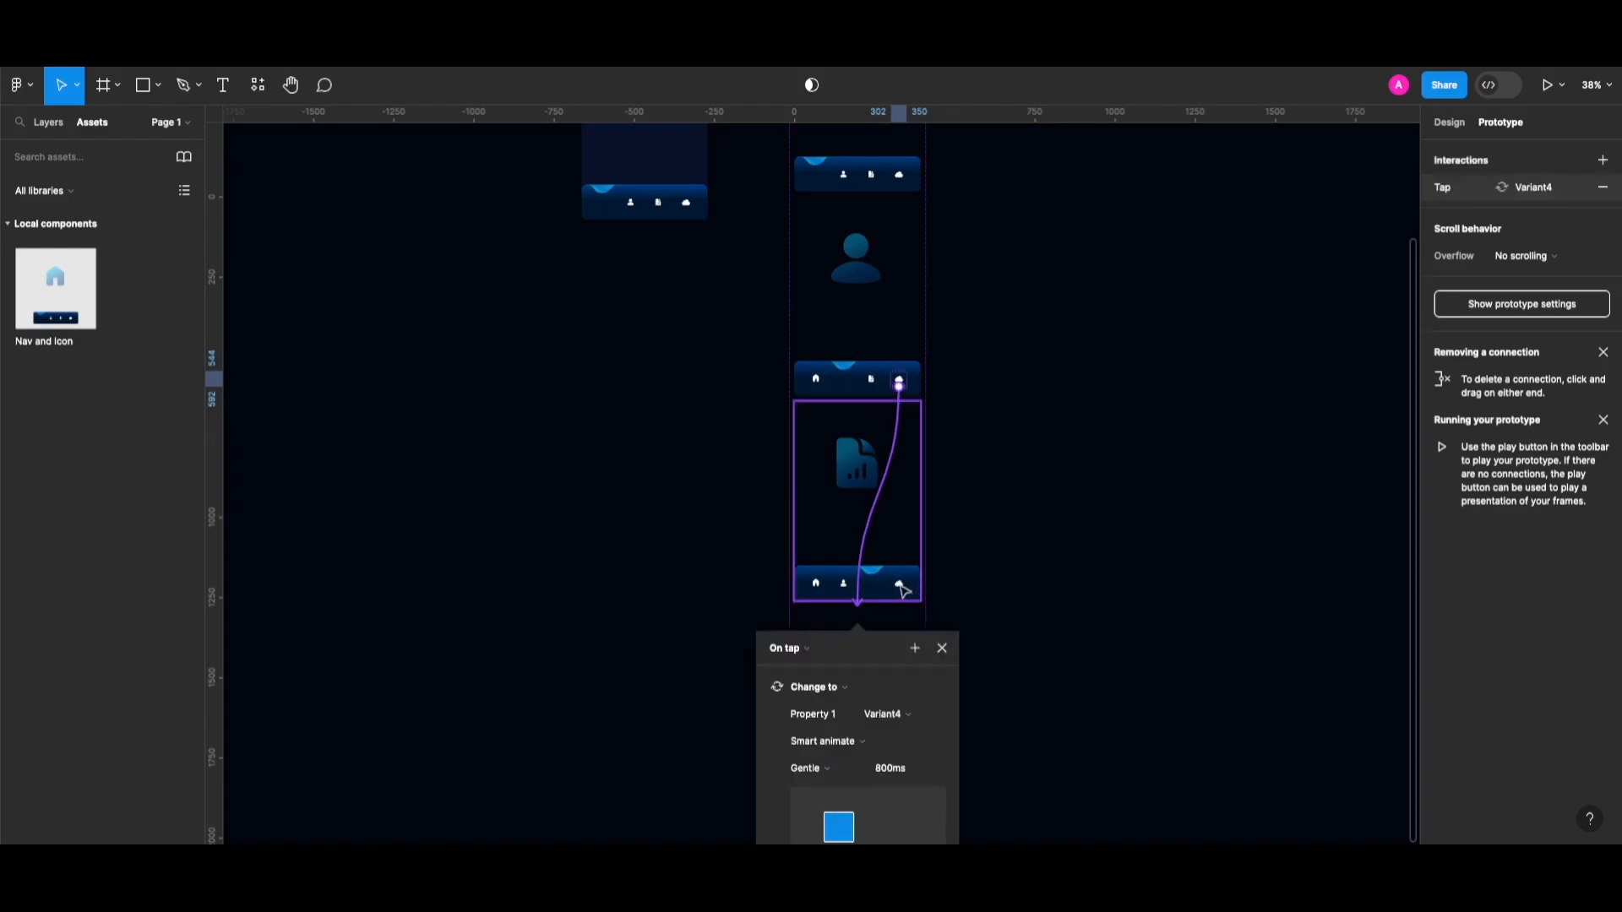
Link the third variant's small cloud icon to Variant4 with an on-tap Change to interaction using Smart animate, Gentle, 800ms
left_click(904, 592)
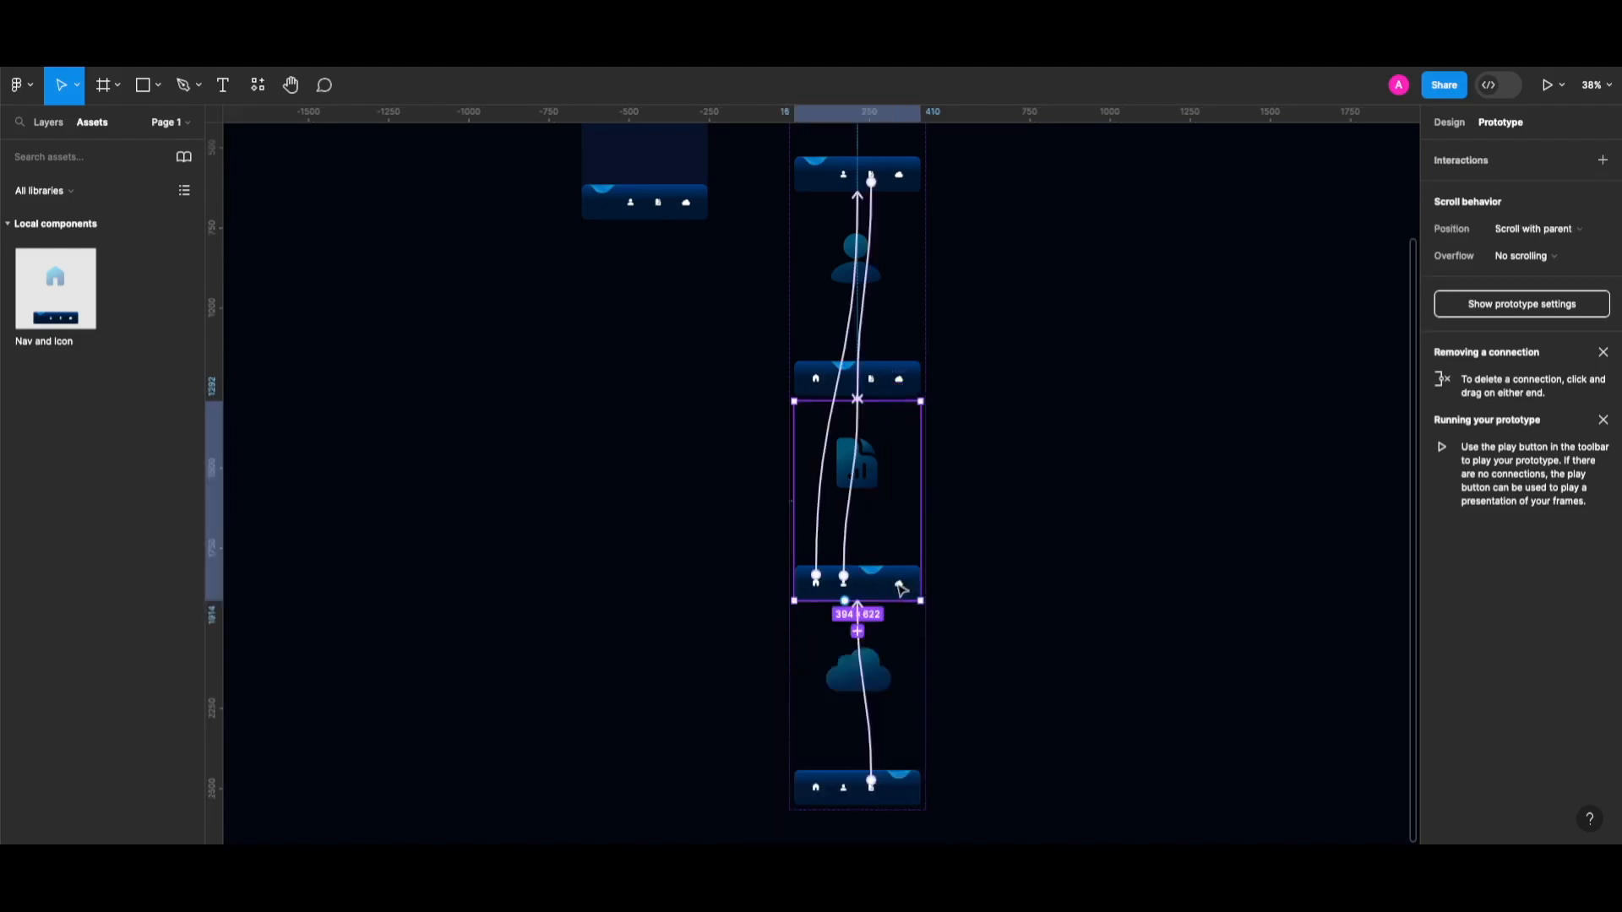
left_click(902, 589)
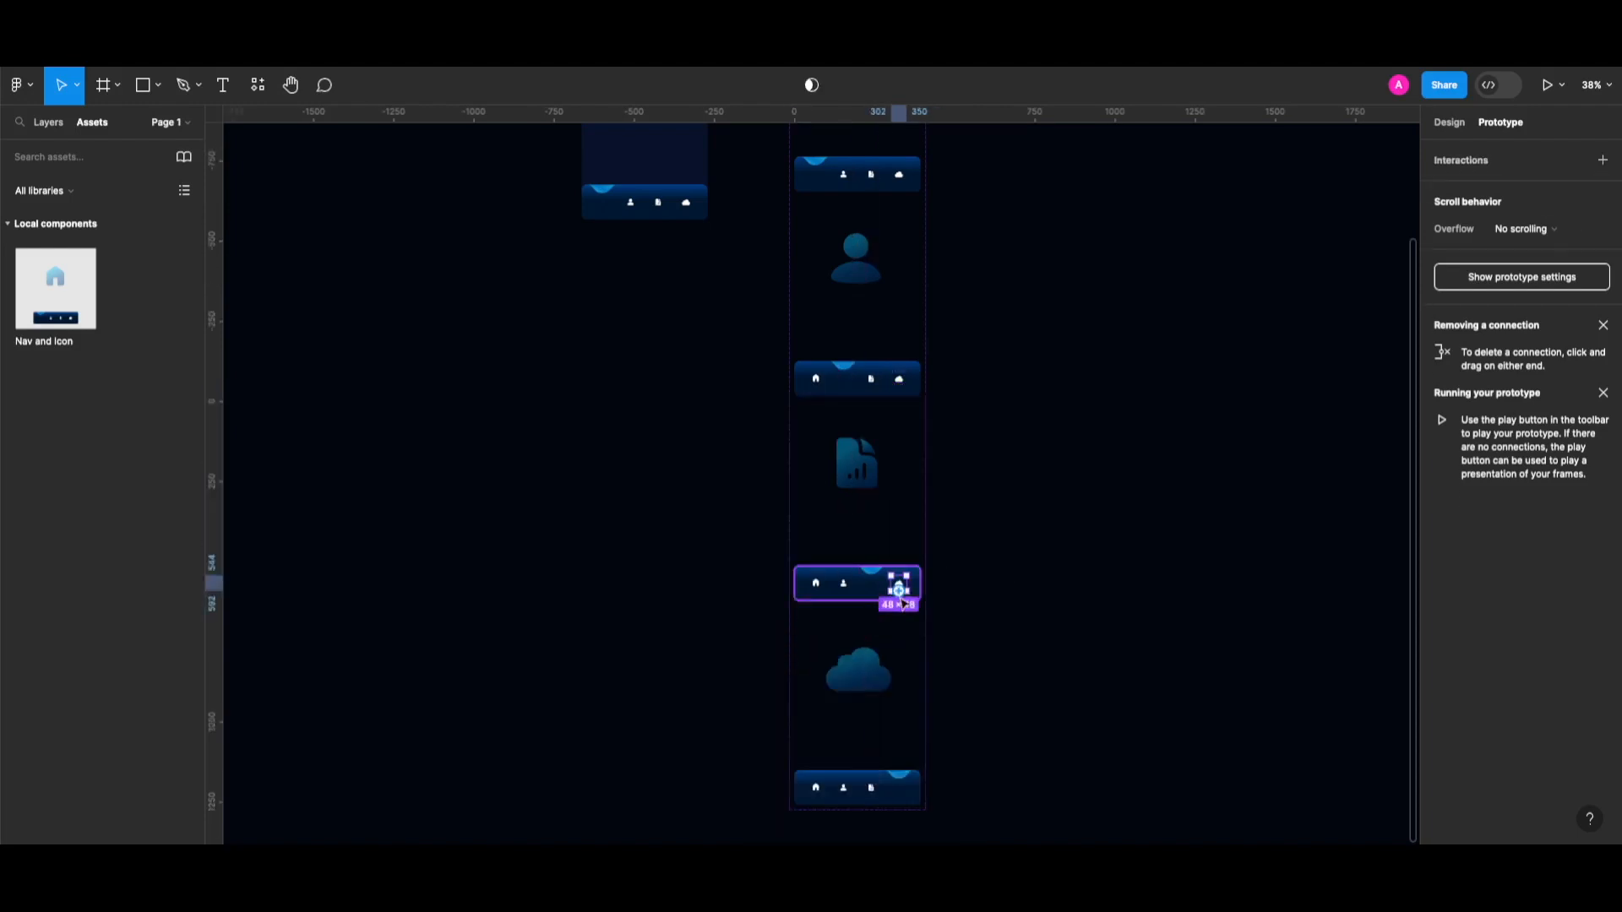
left_click_drag(901, 589, 886, 663)
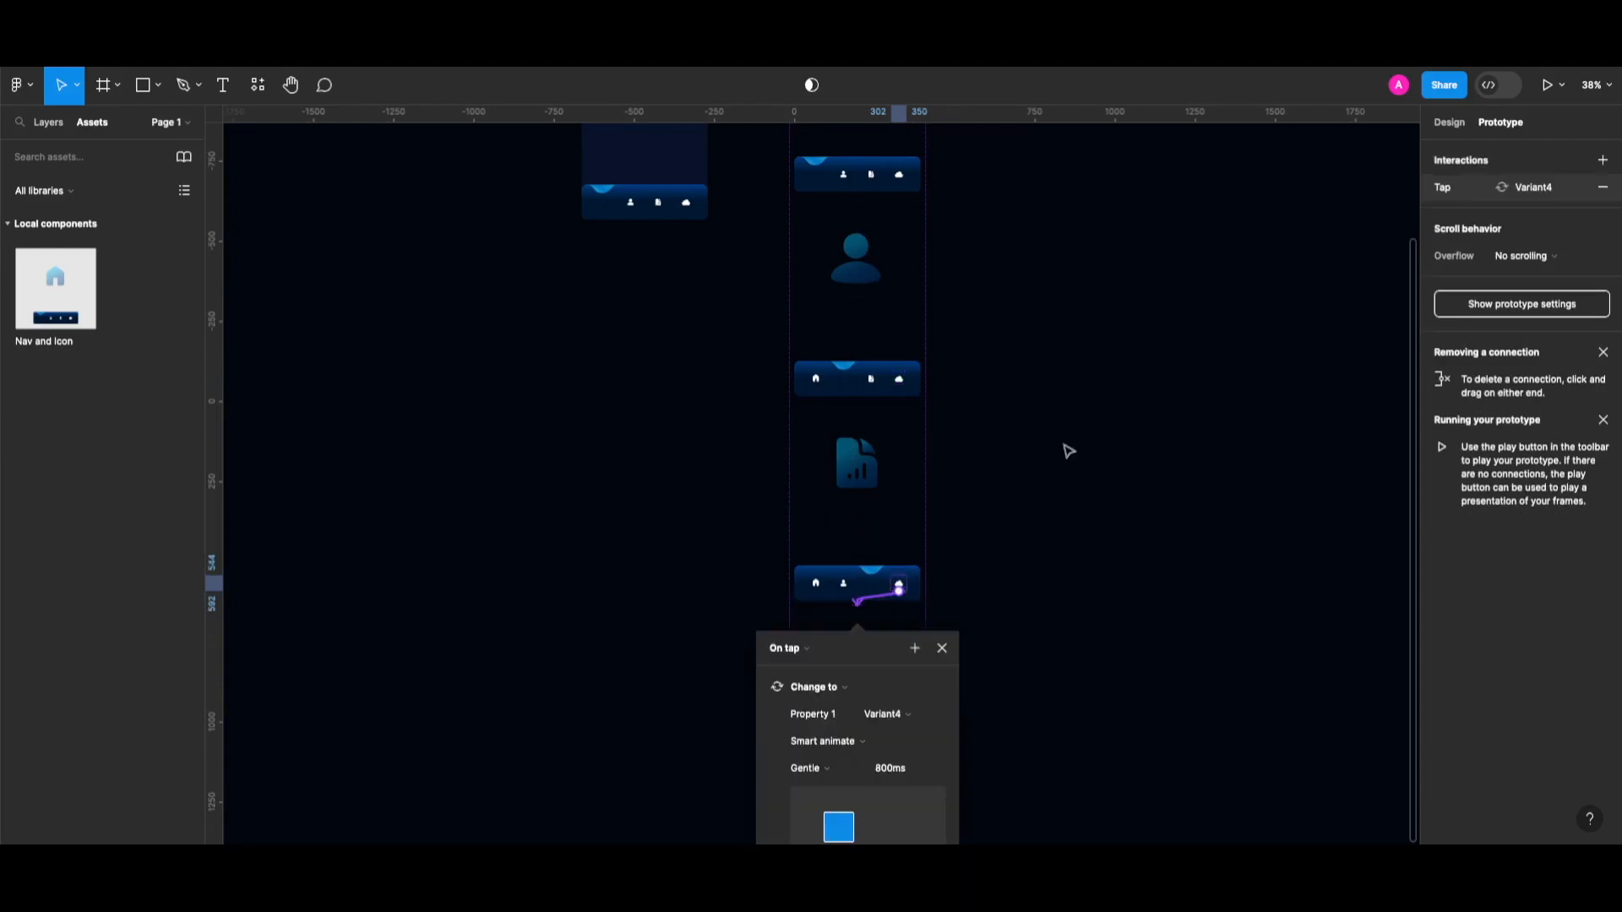
left_click(943, 650)
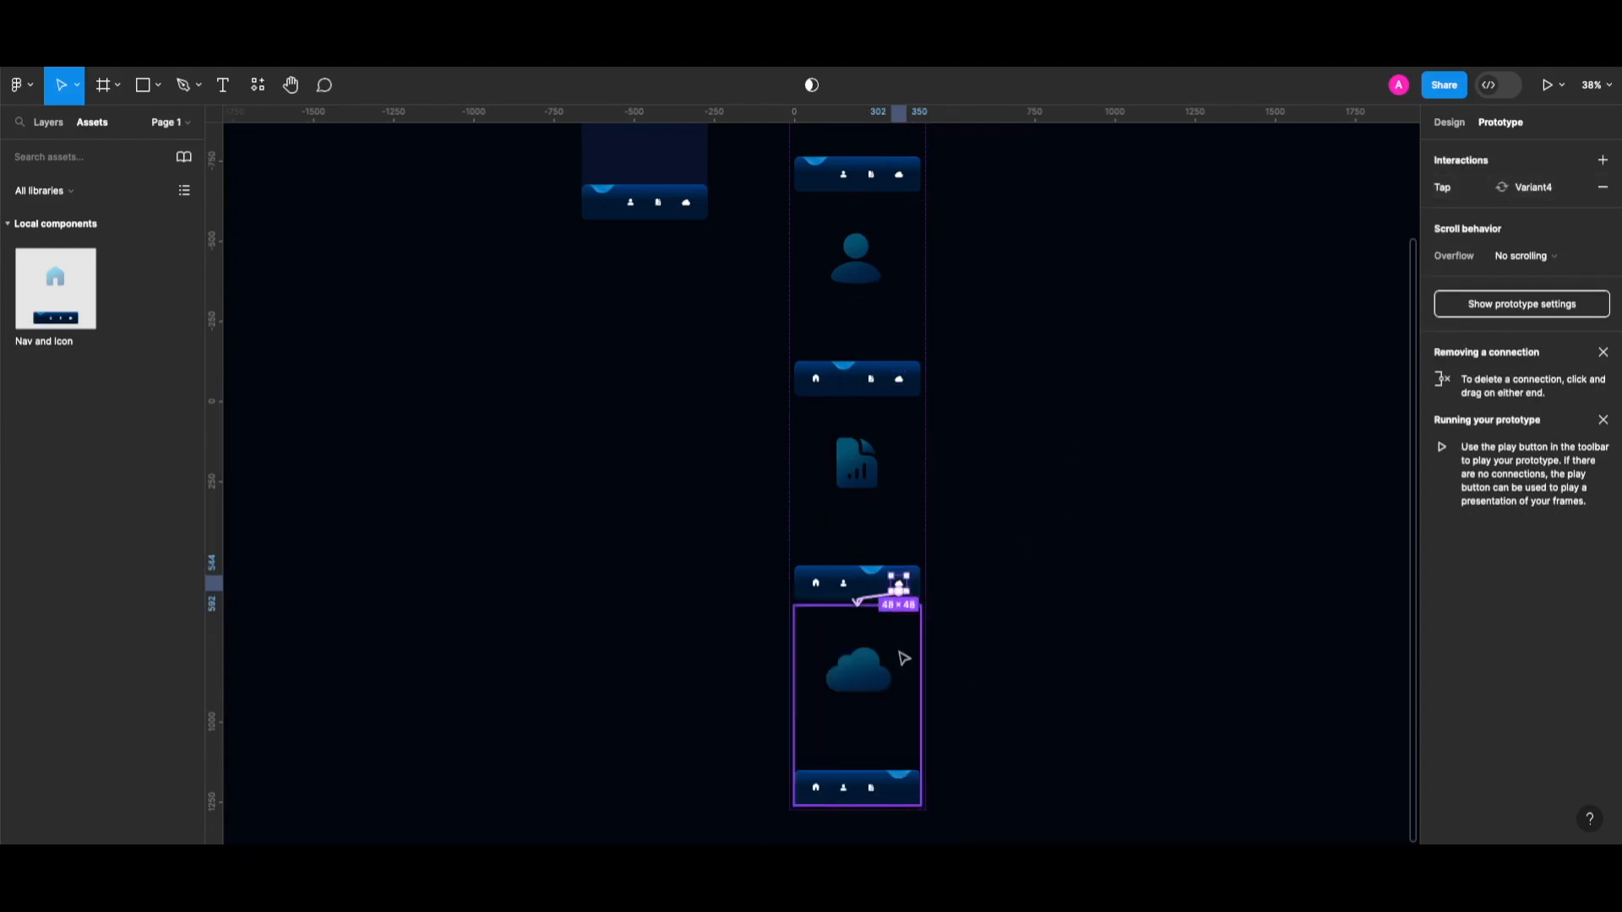
left_click(1045, 564)
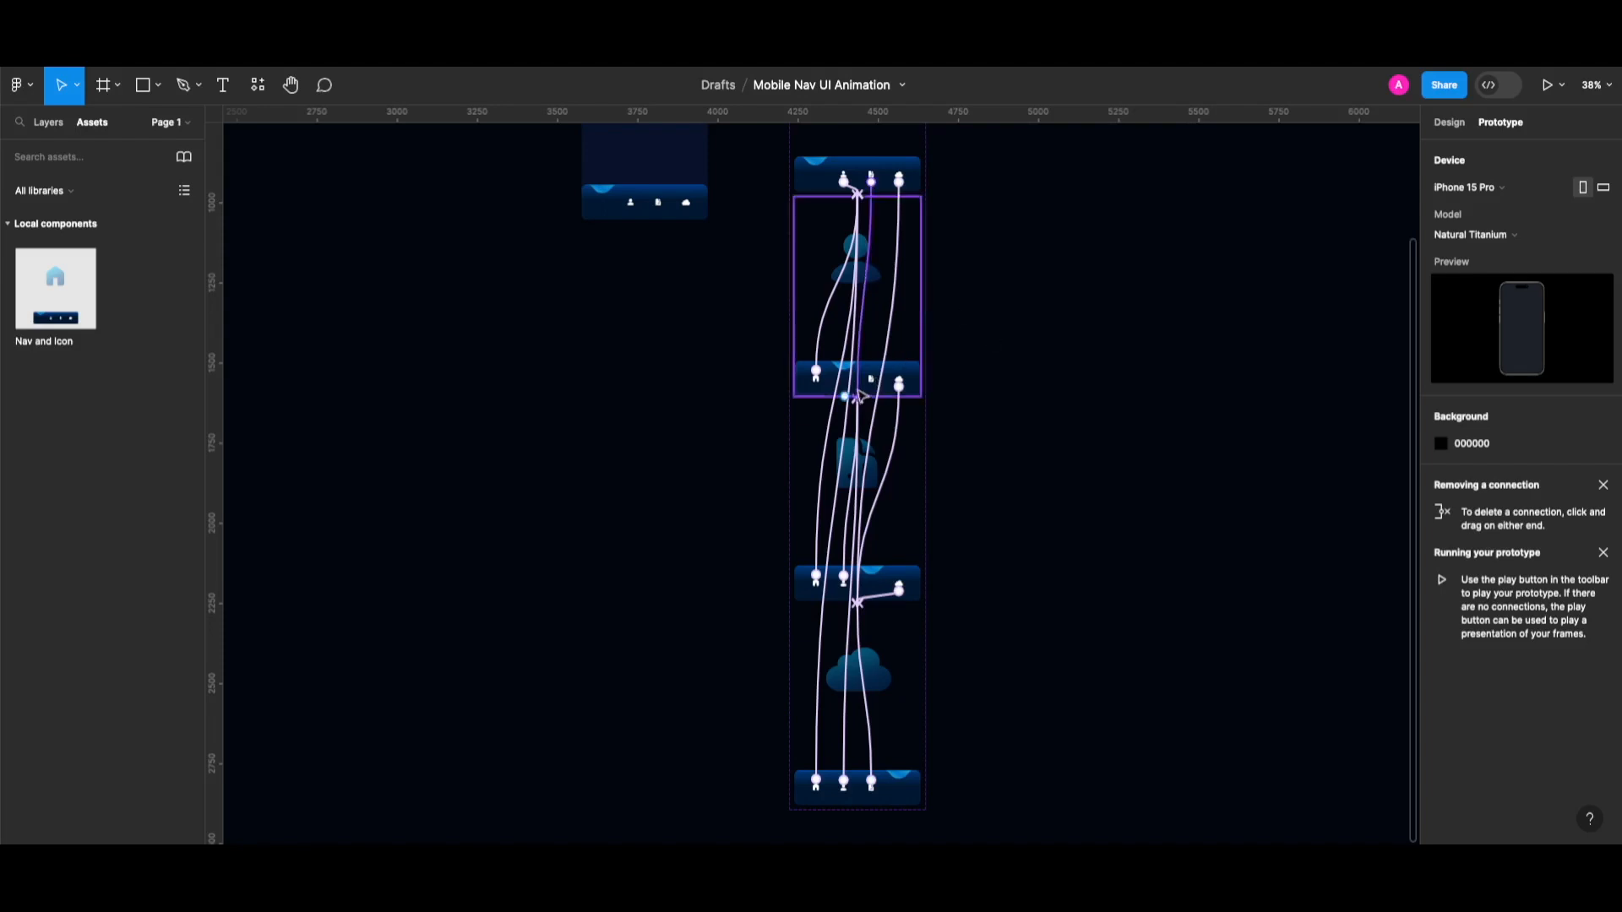
Link the second variant's small document icon to the third variant with a prototype interaction
left_click(876, 388)
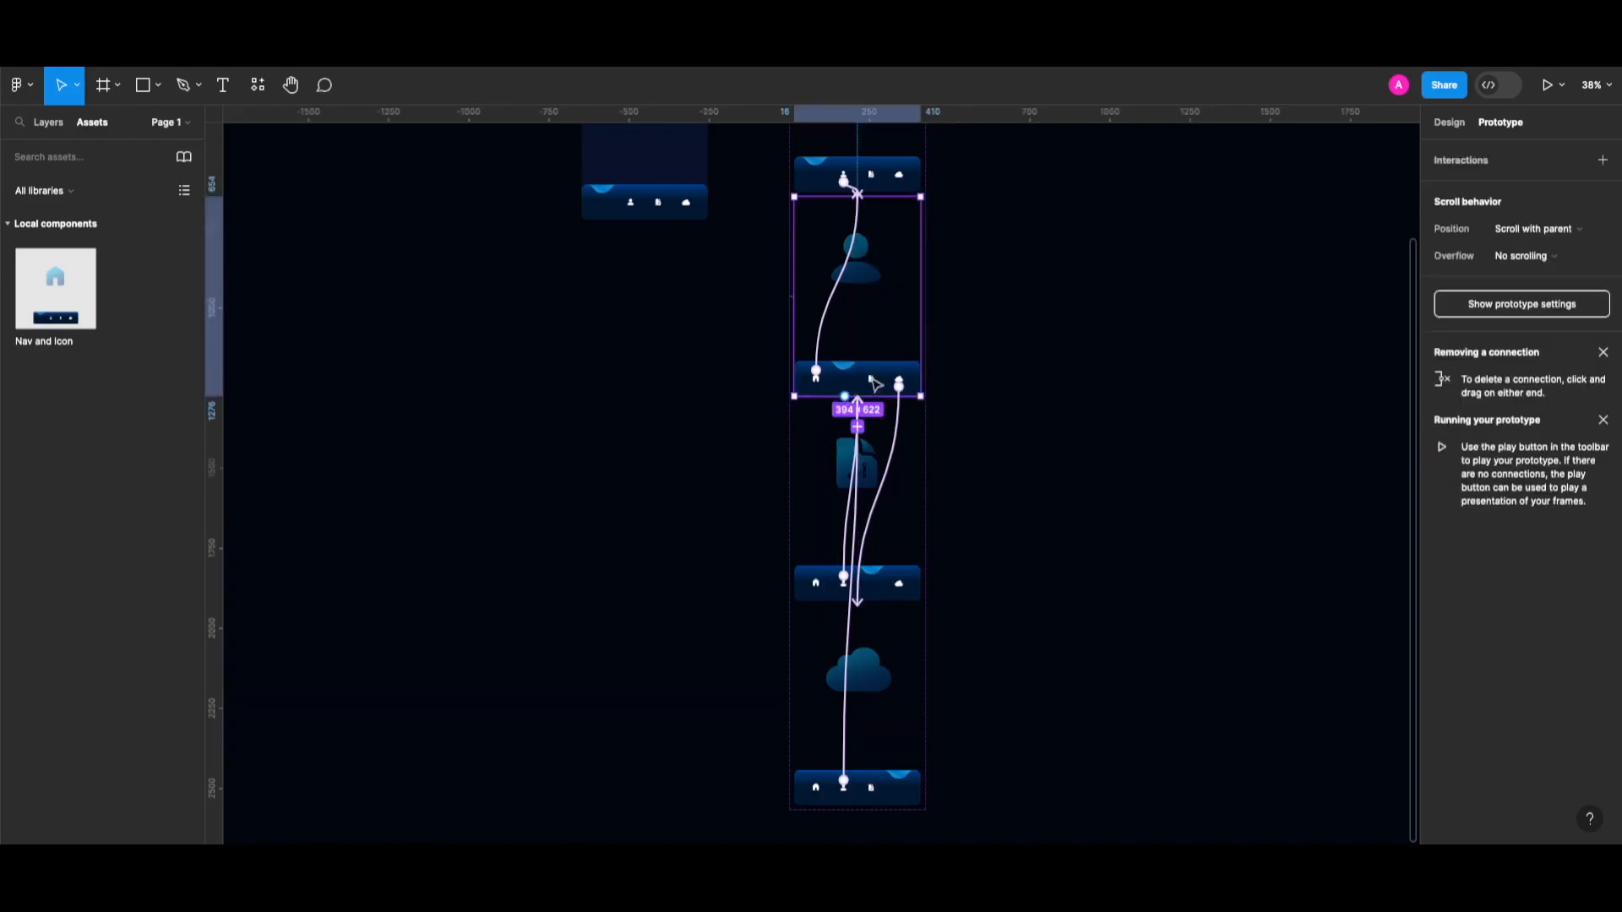
scroll(874, 384, "up", 3)
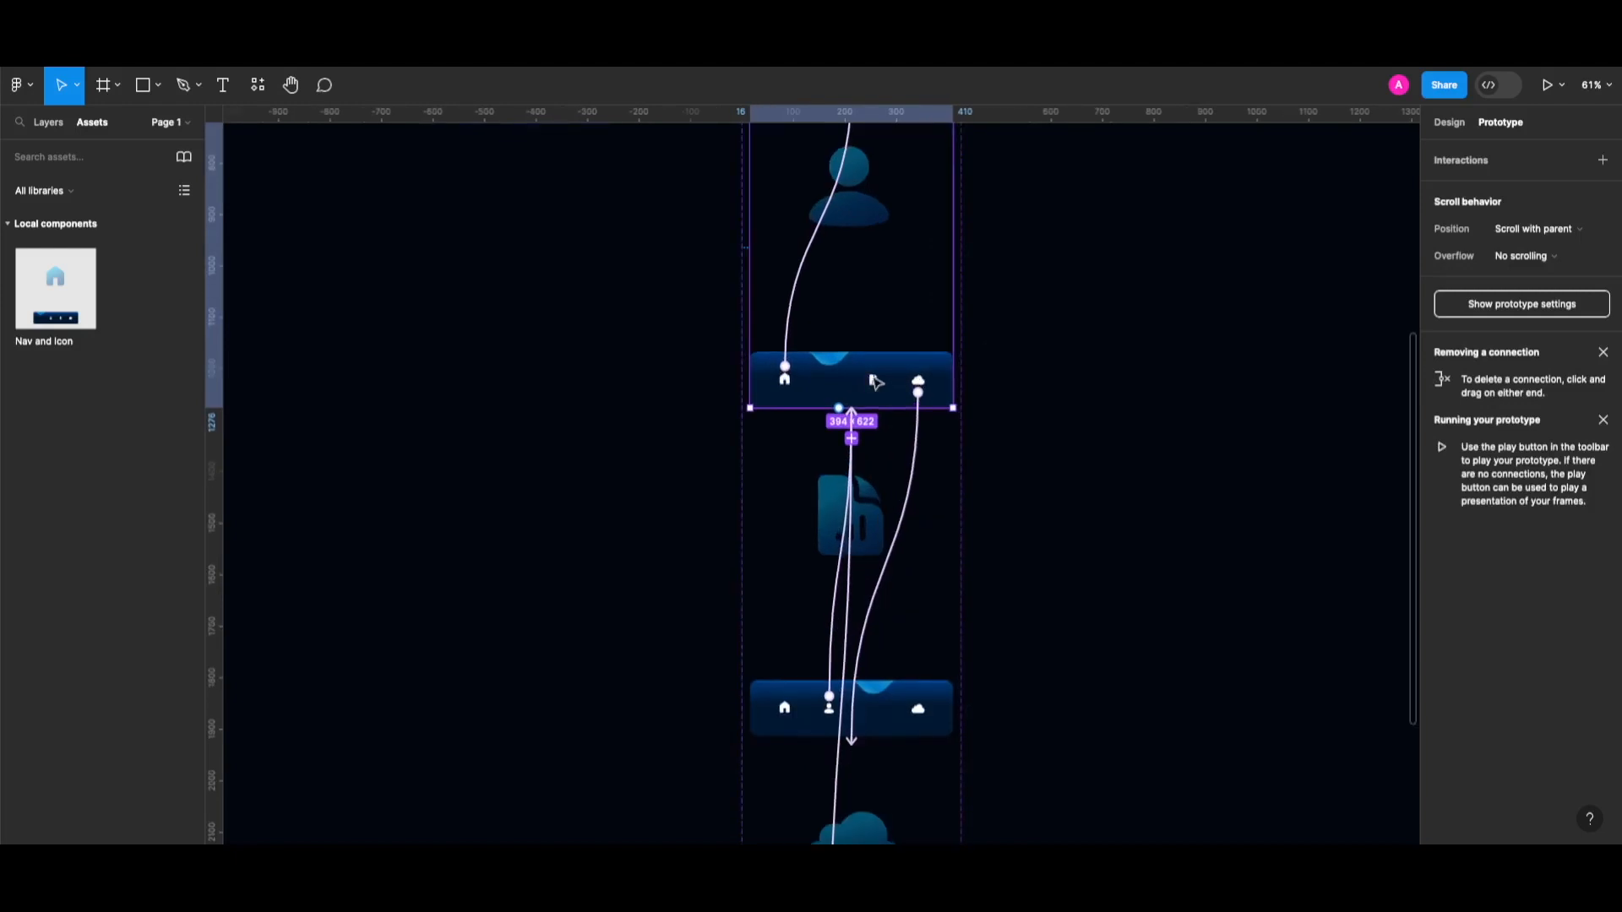
double_click(876, 382)
scroll(904, 435, "down", 3)
mouse_move(886, 412)
left_click_drag(884, 409, 879, 473)
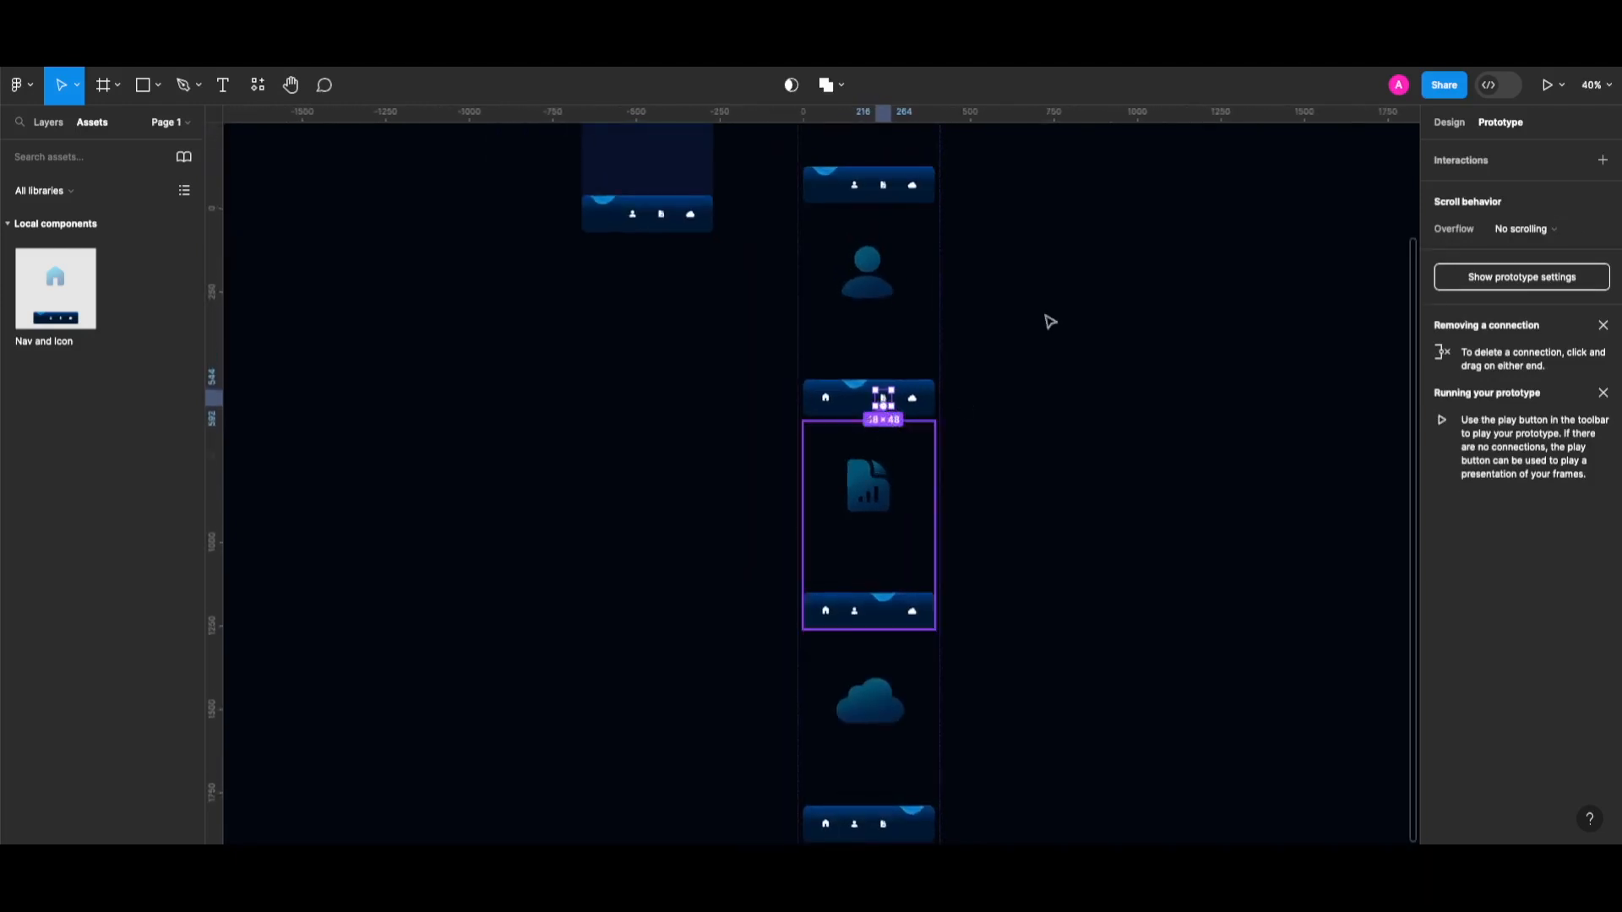
left_click(979, 231)
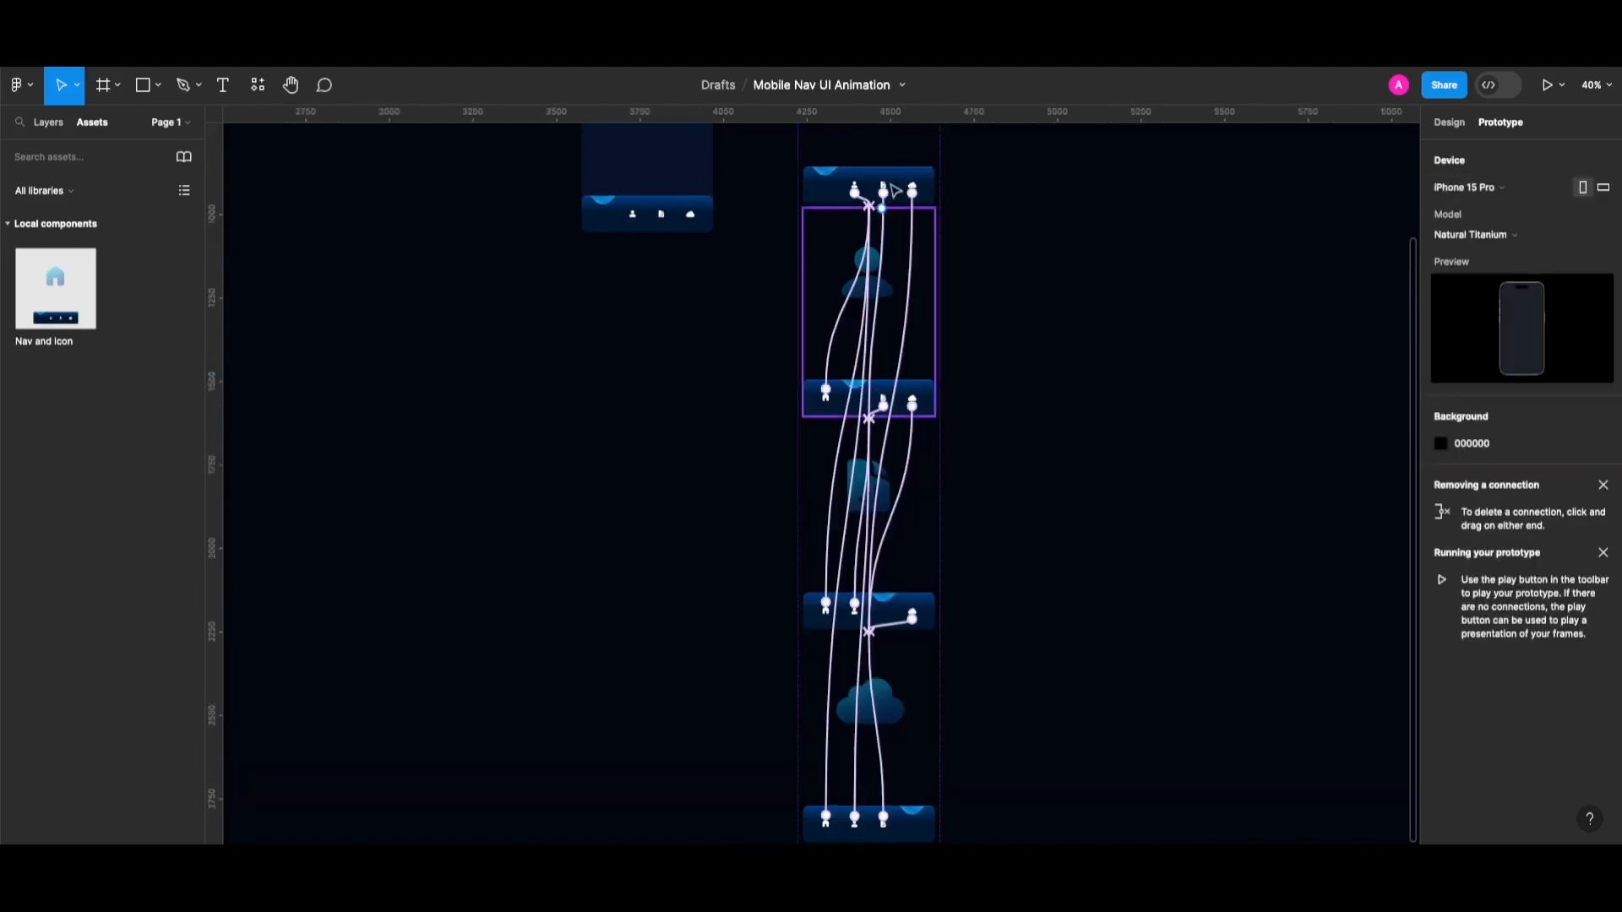
Preview the mobile frame's prototype and test the navigation bar's transitions between the home, person, document and cloud icons
scroll(1102, 672, "down", 2)
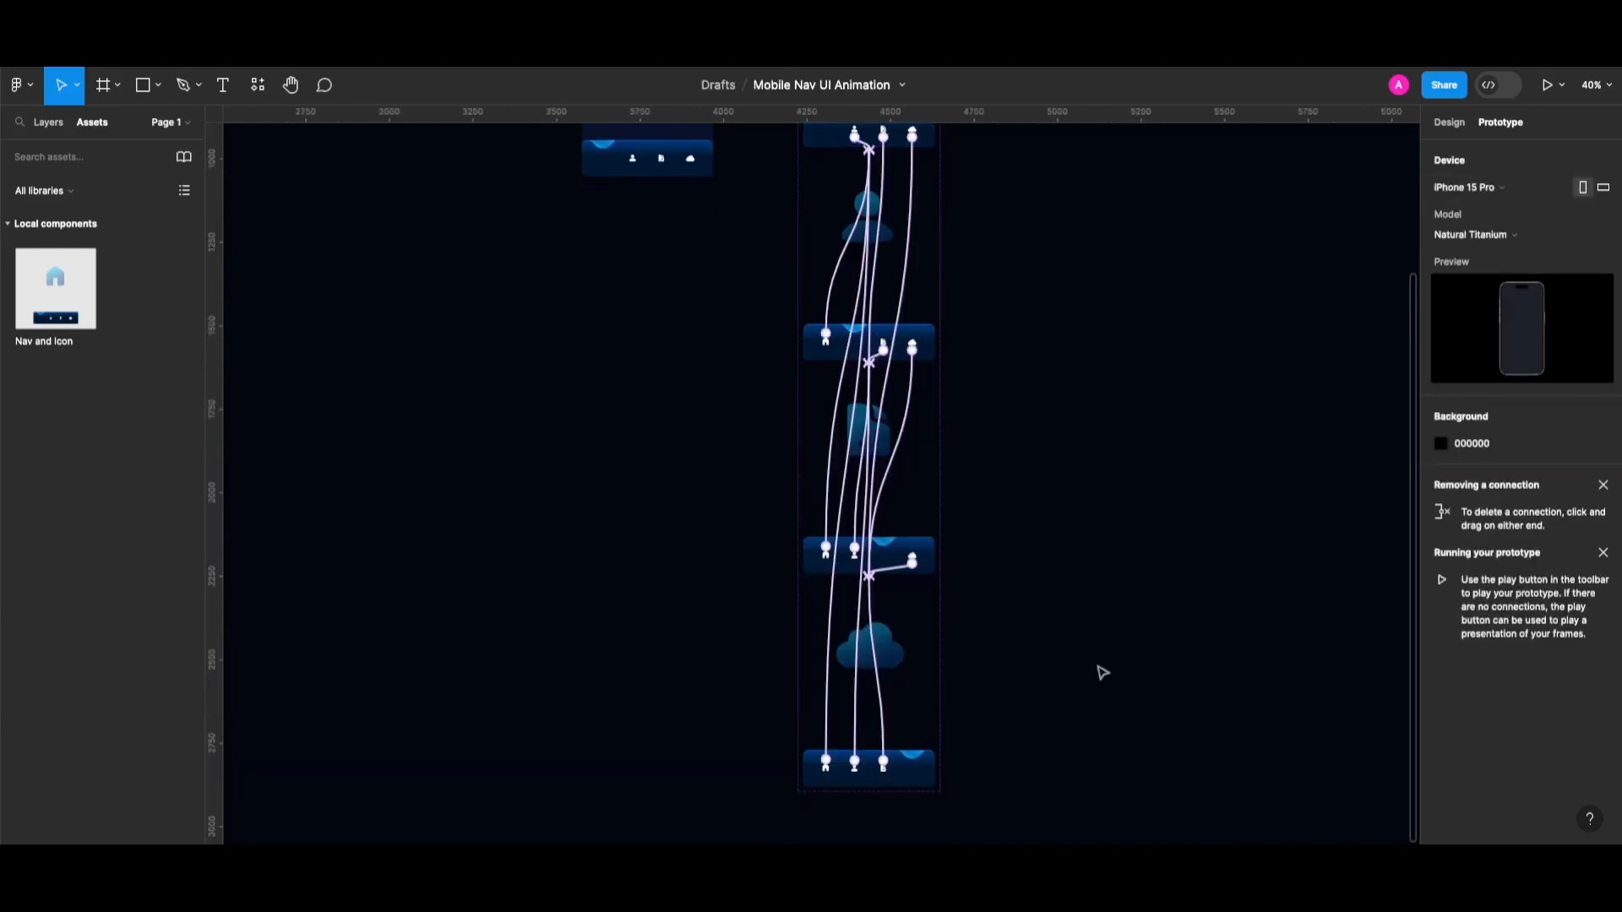
scroll(1103, 671, "up", 2)
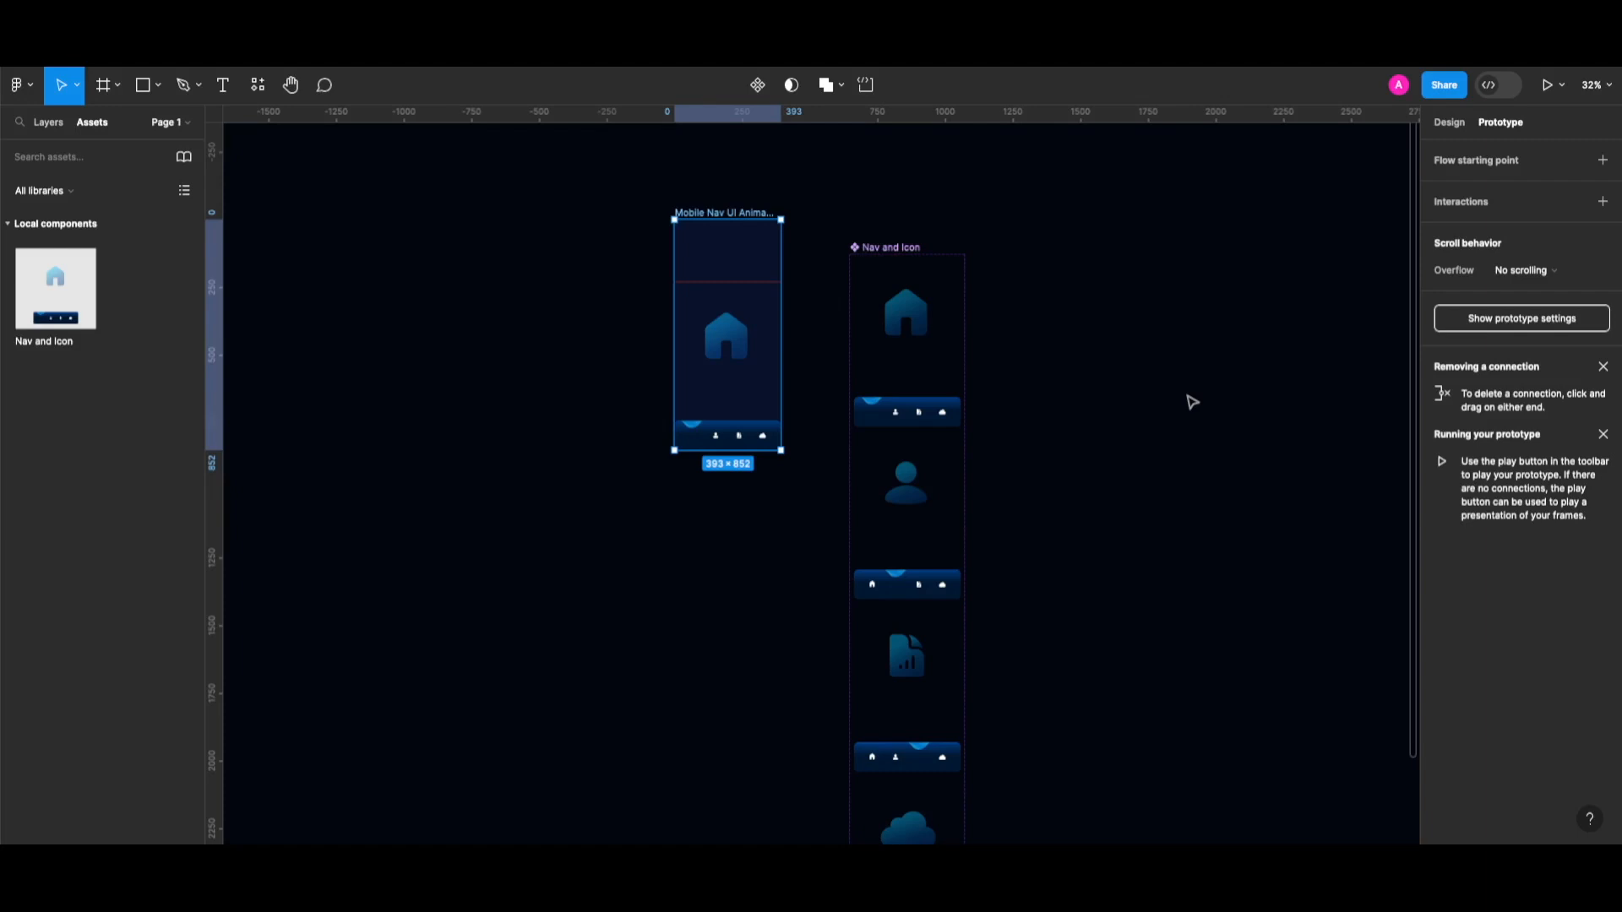
key("shift+space")
scroll(1191, 402, "down", 1)
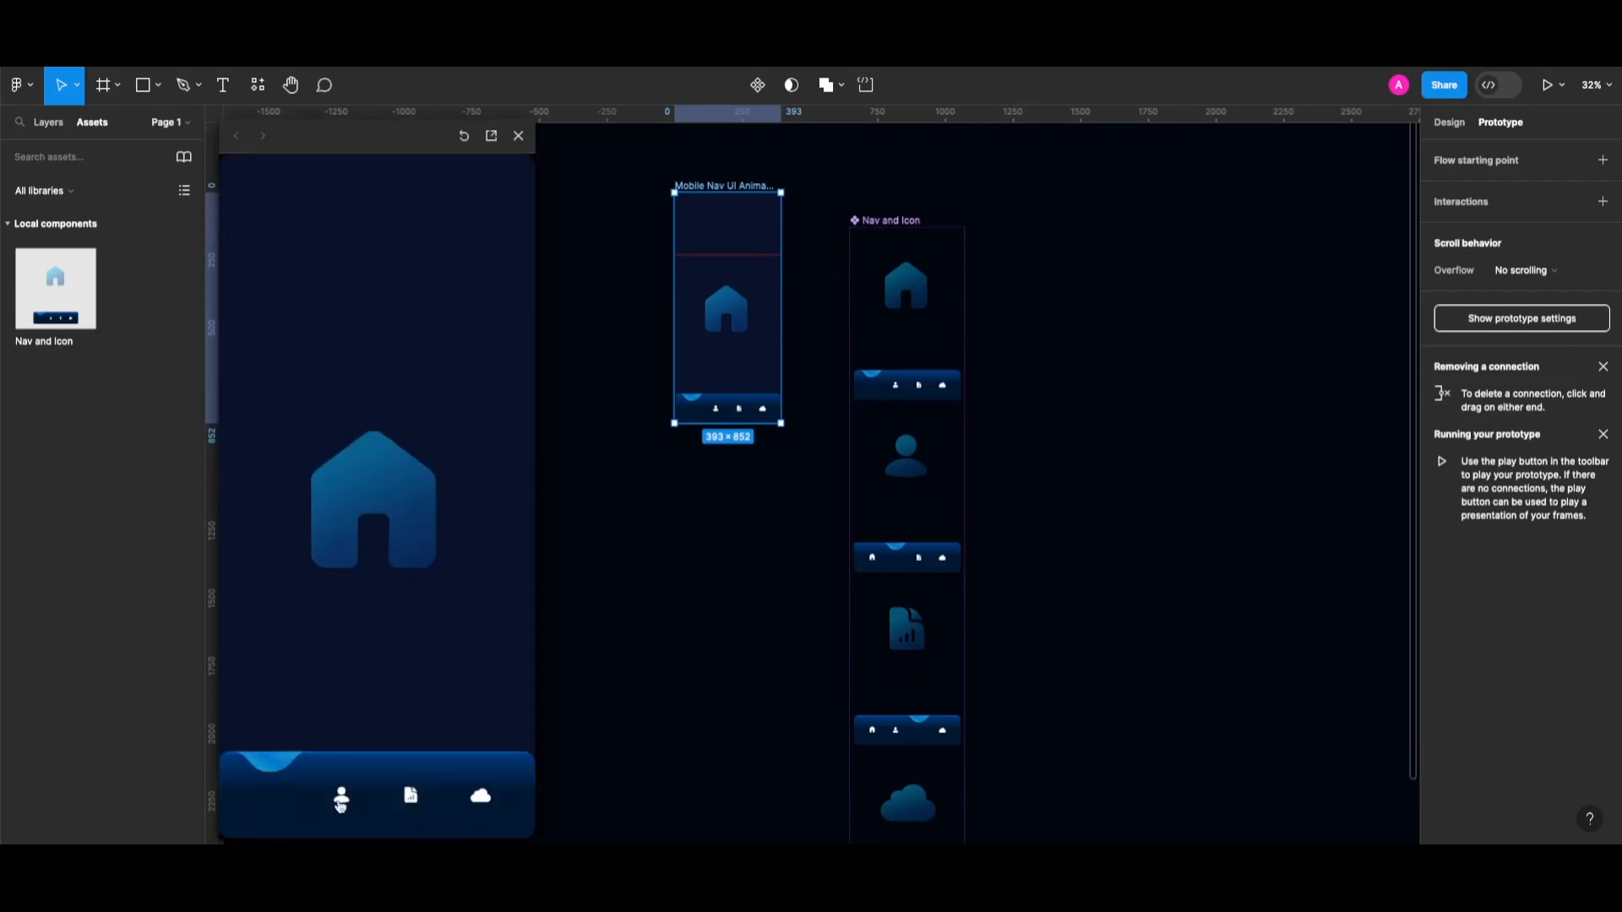
left_click(341, 800)
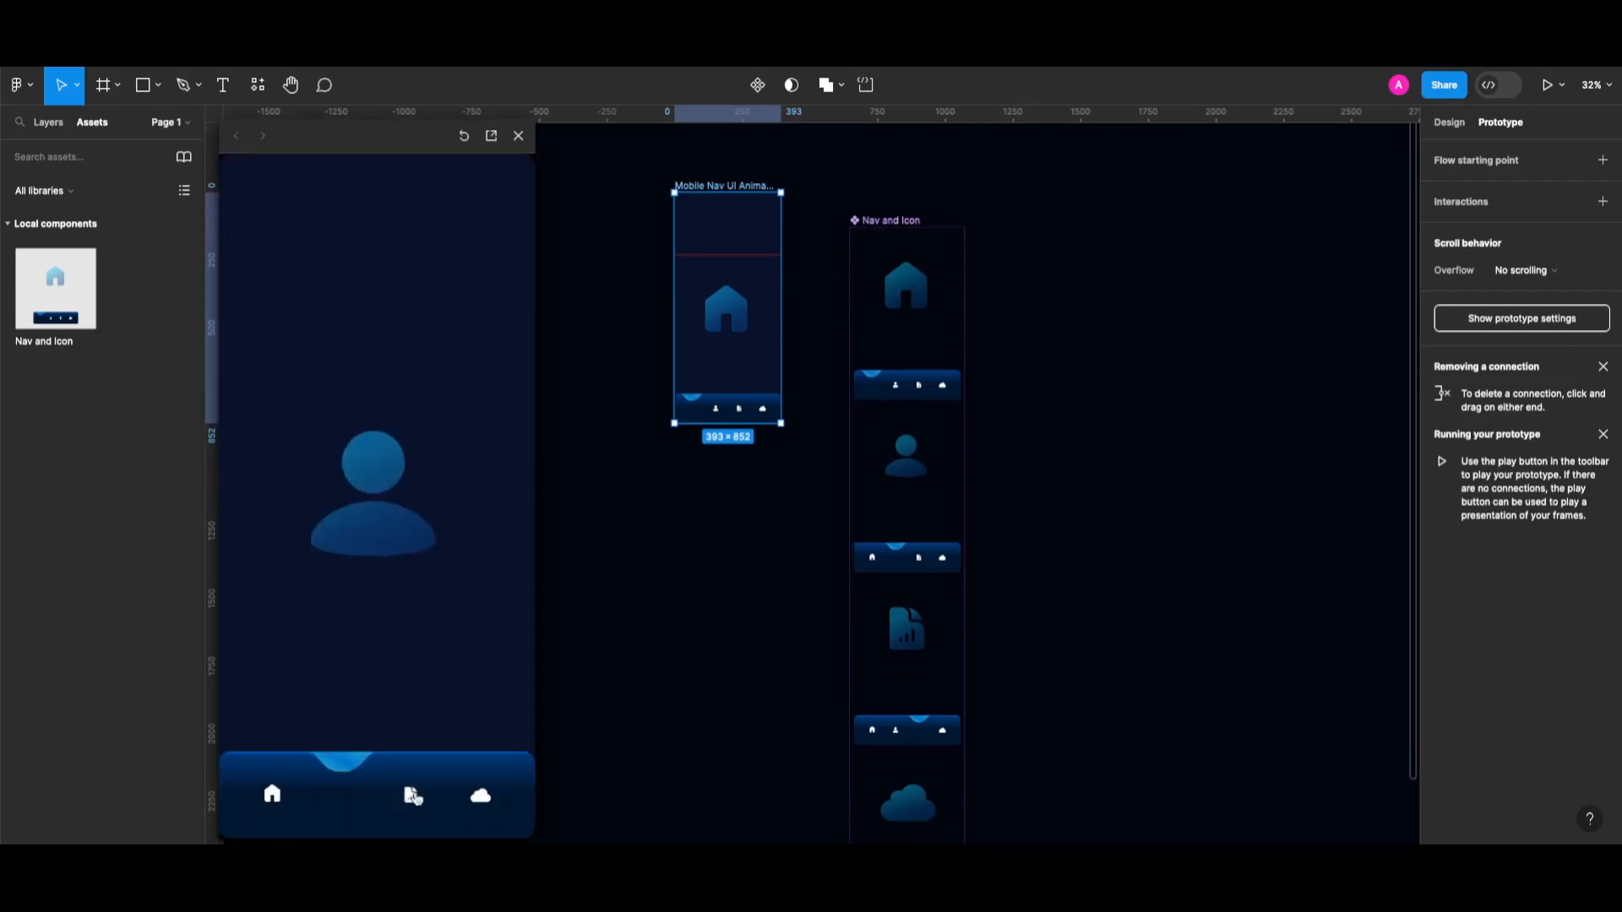
left_click(413, 797)
left_click(480, 796)
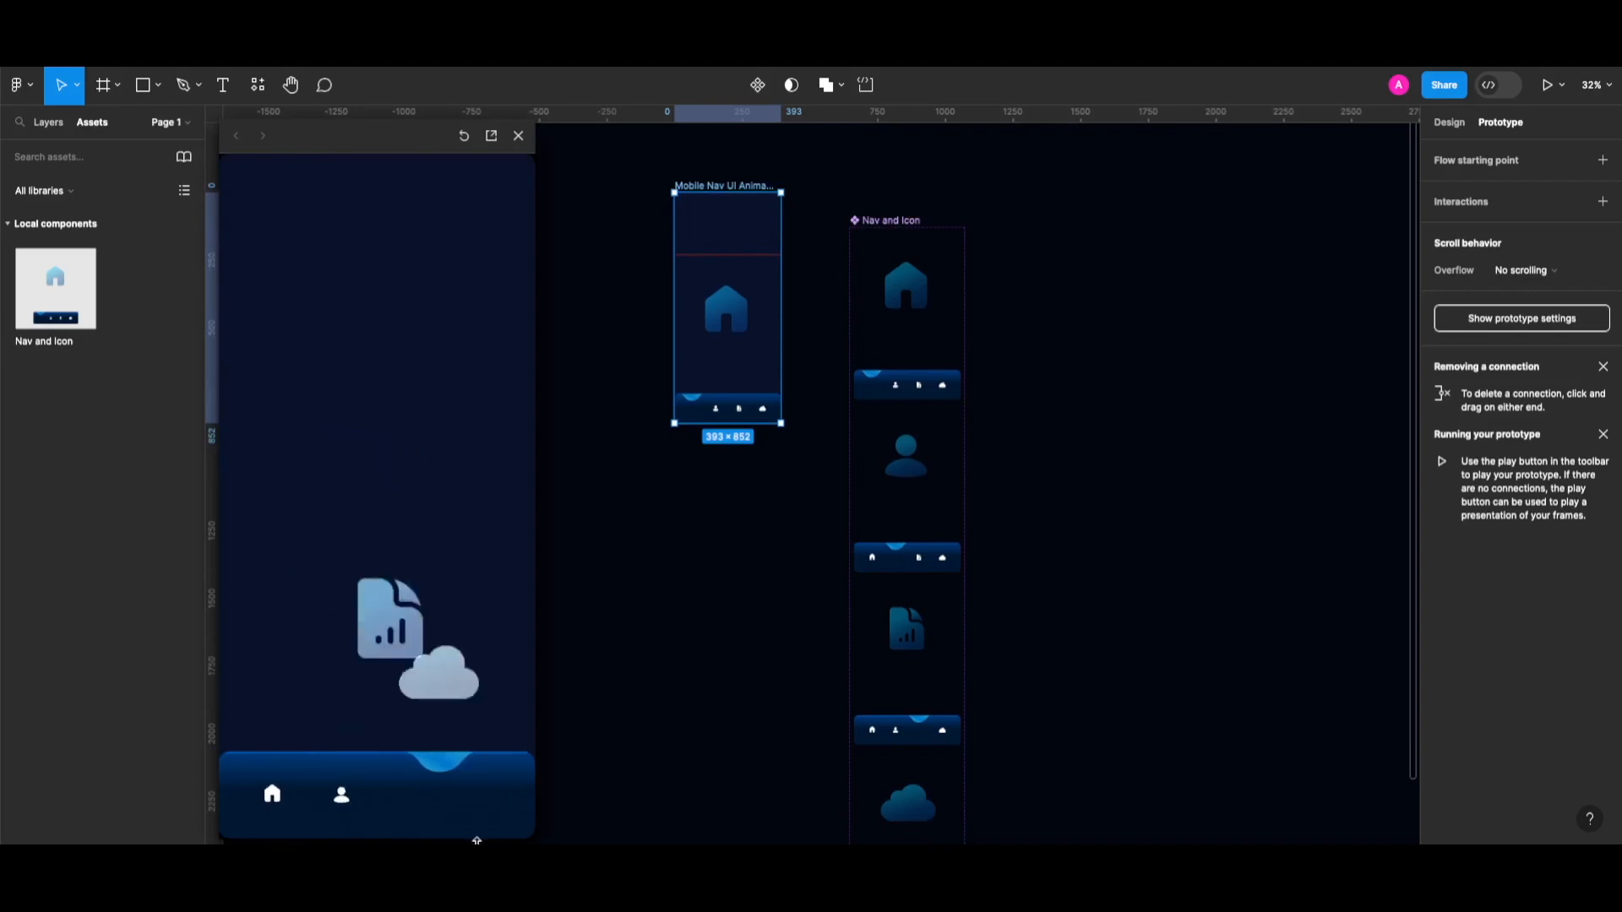
left_click(270, 796)
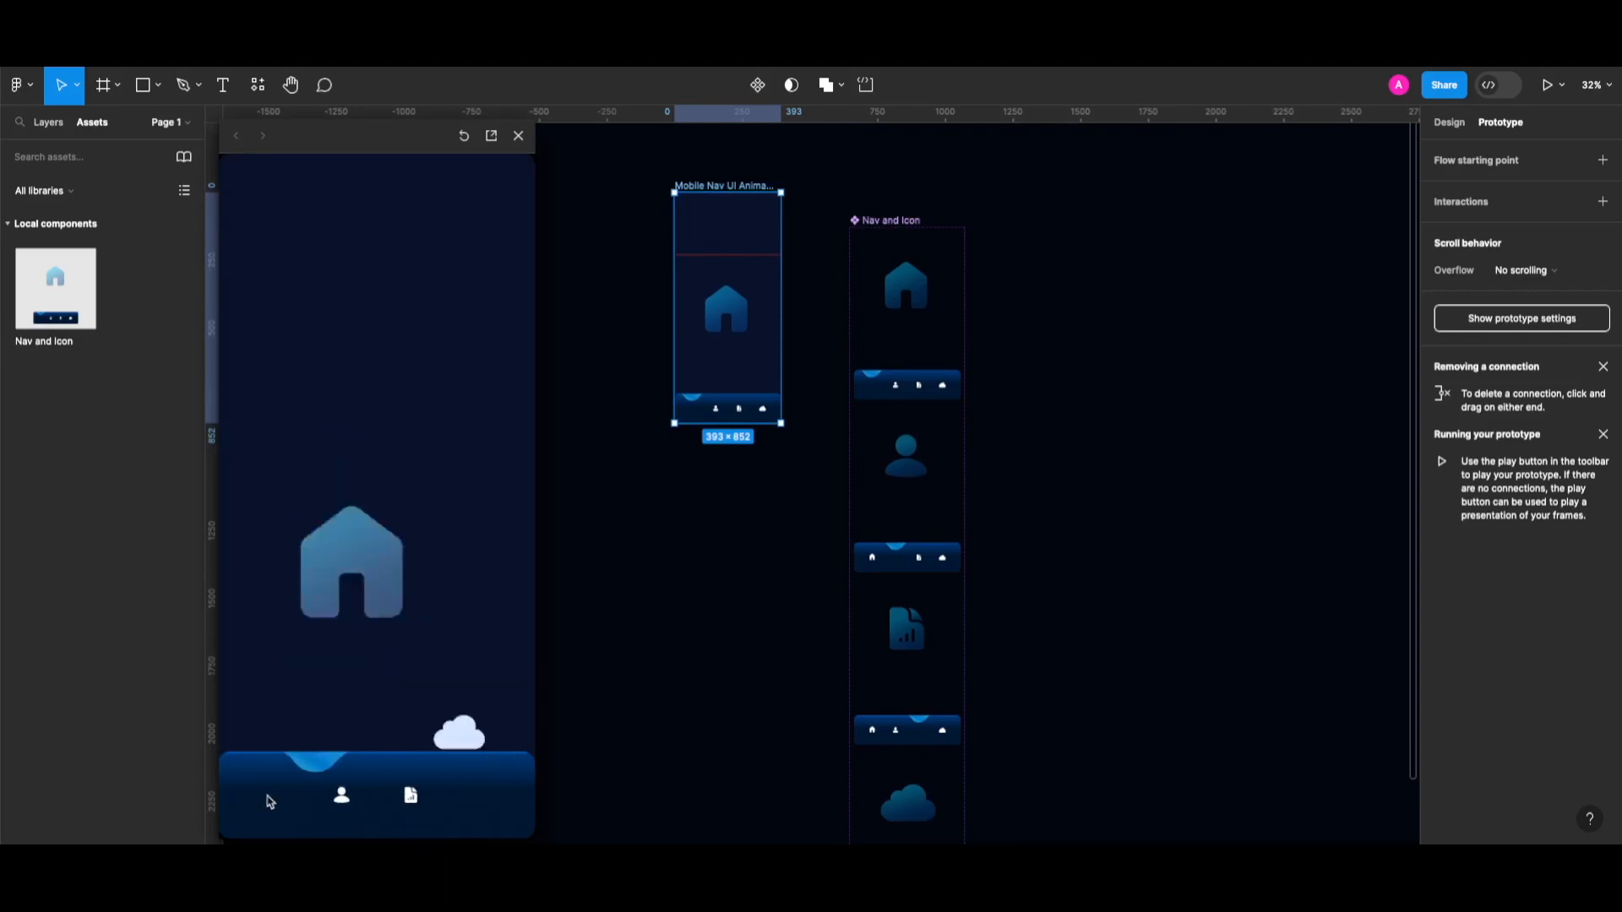
left_click(340, 796)
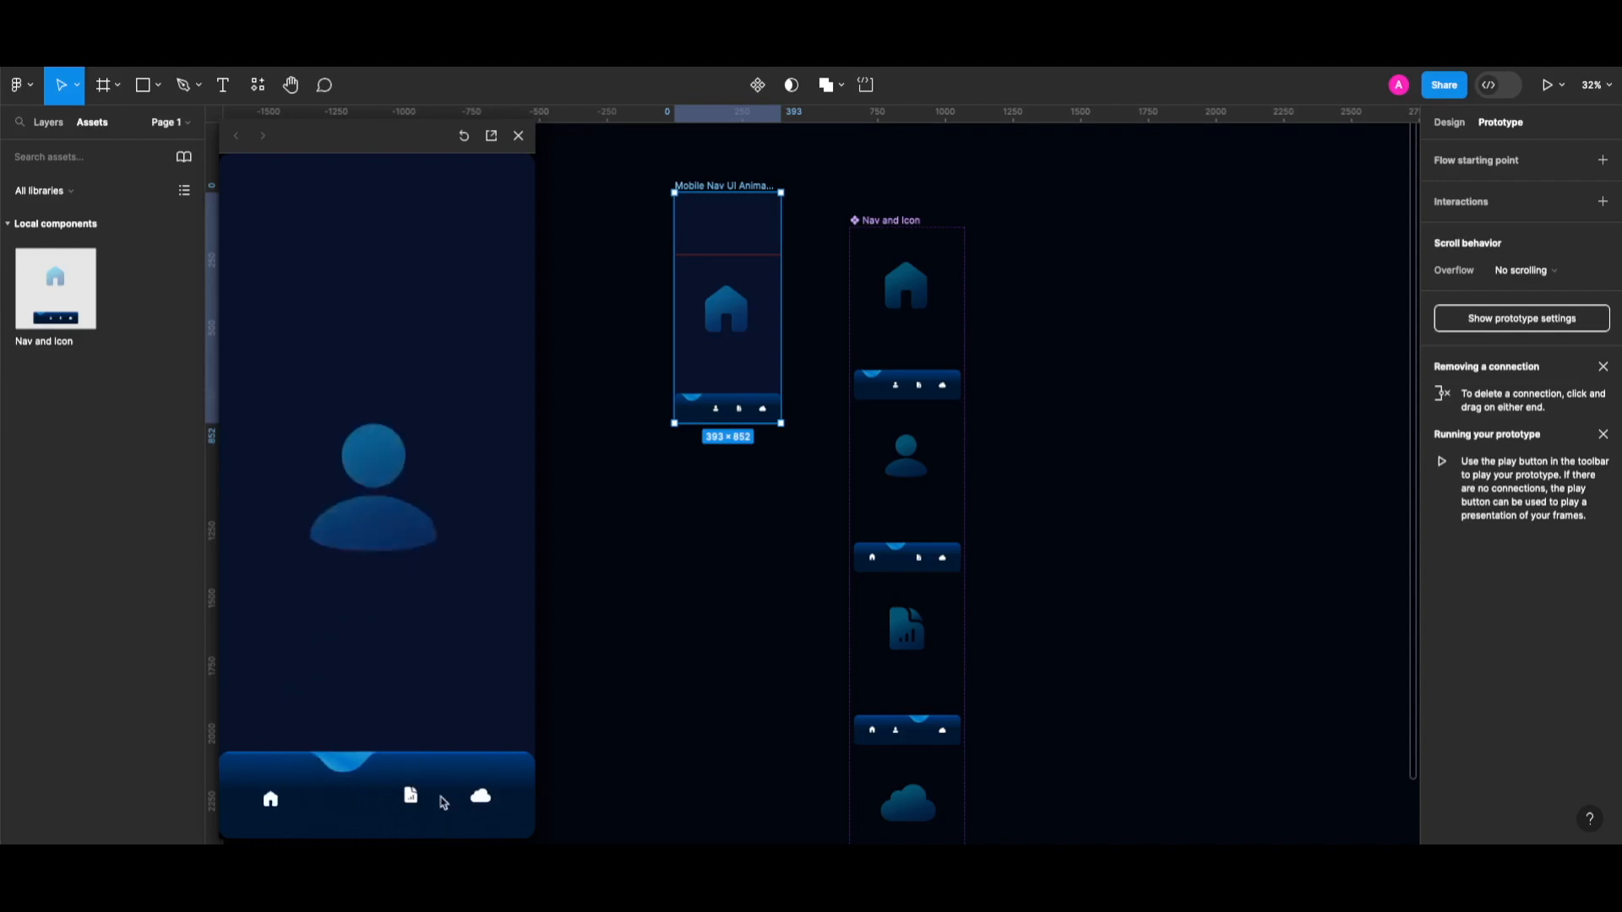
left_click(407, 799)
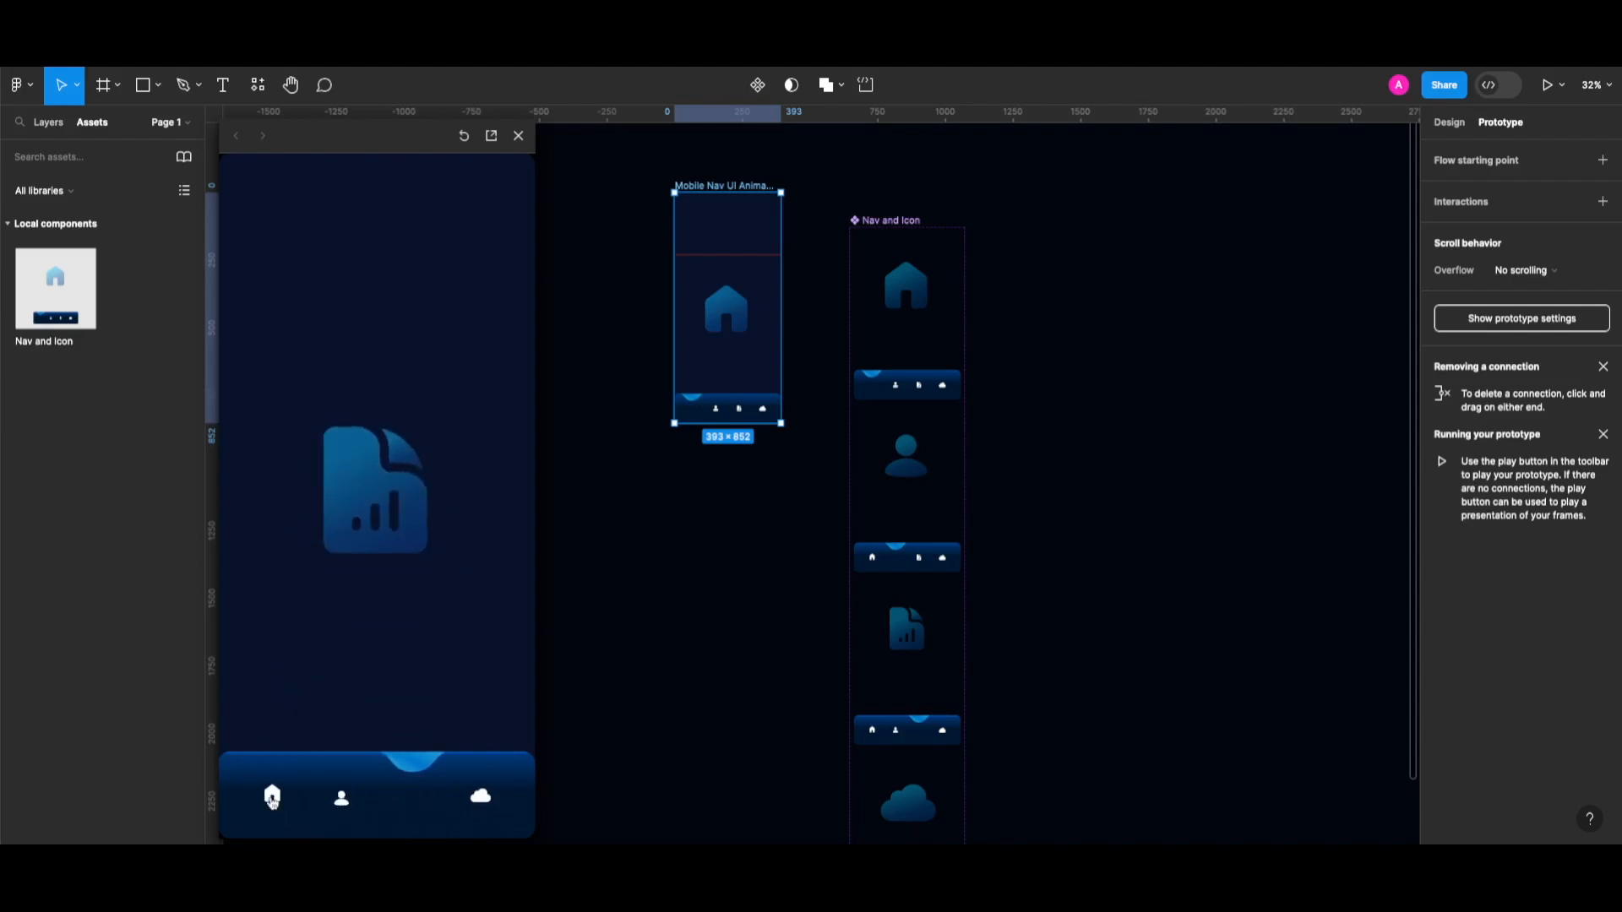
left_click(272, 799)
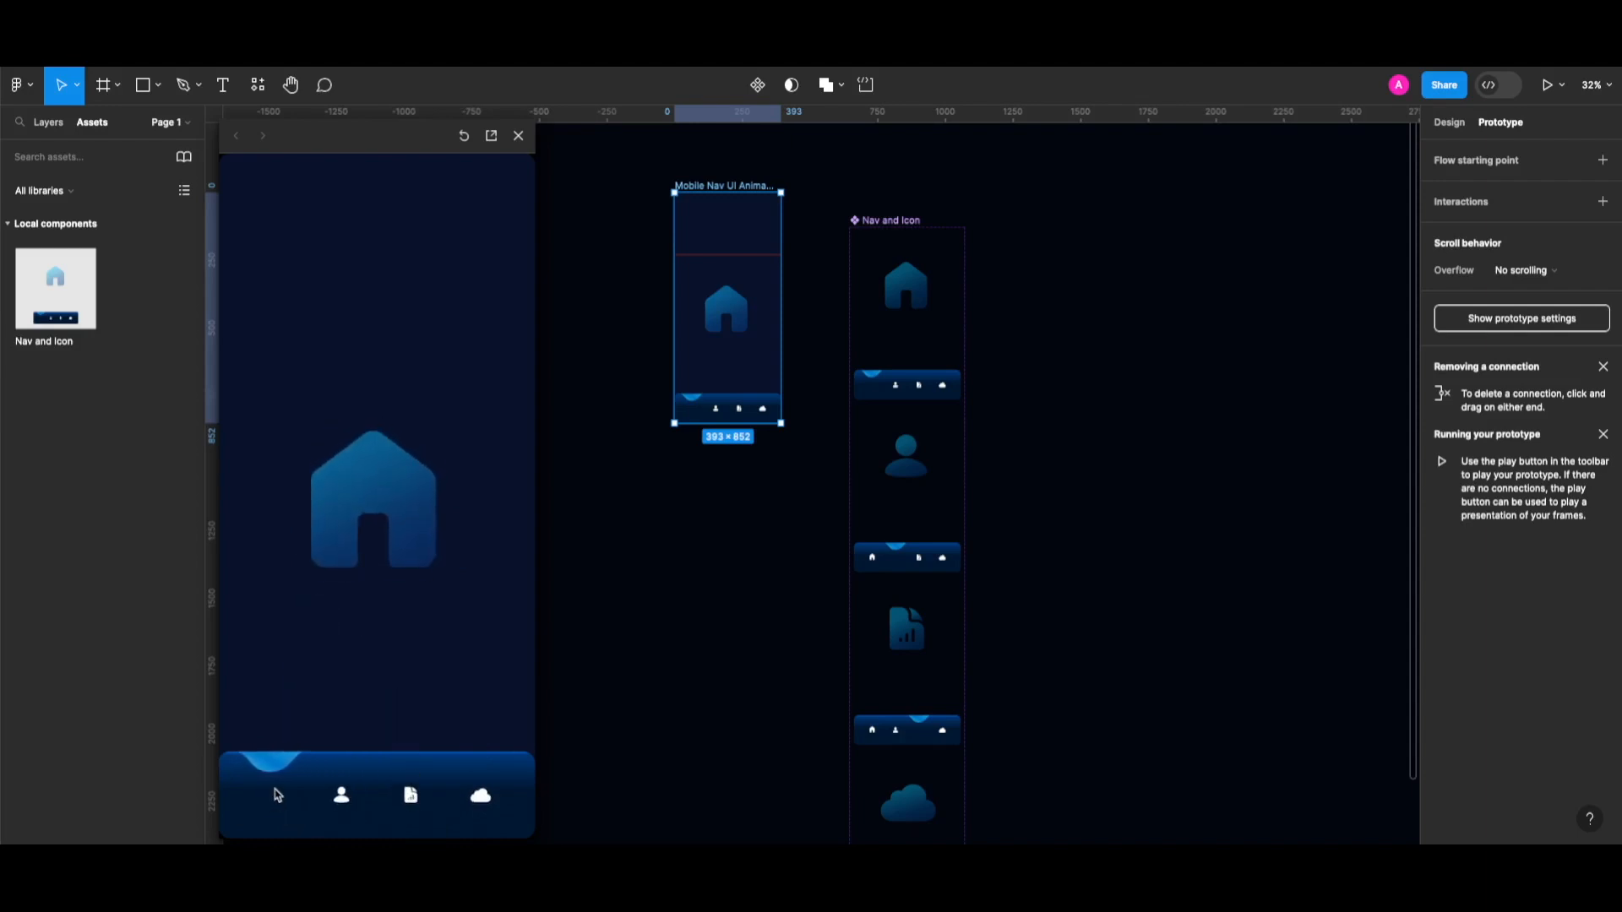